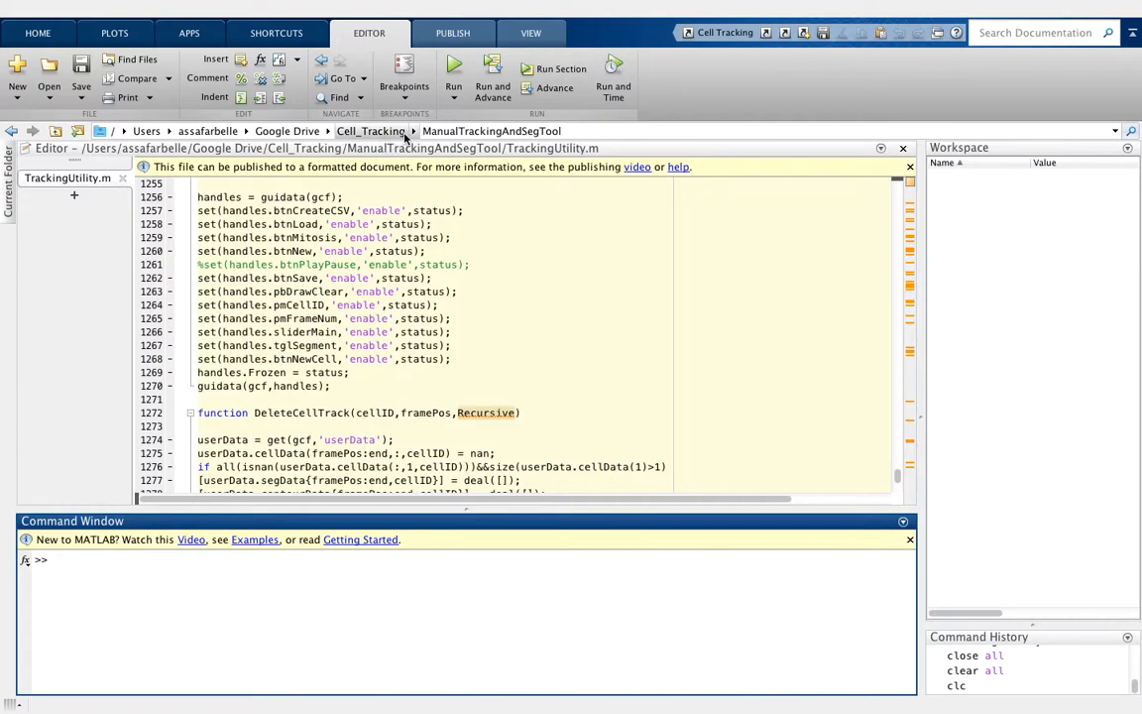
Run the TrackingUtility command in MATLAB and enlarge its window to fill the screen.
{"action": "left_click", "coordinate": [8, 180]}
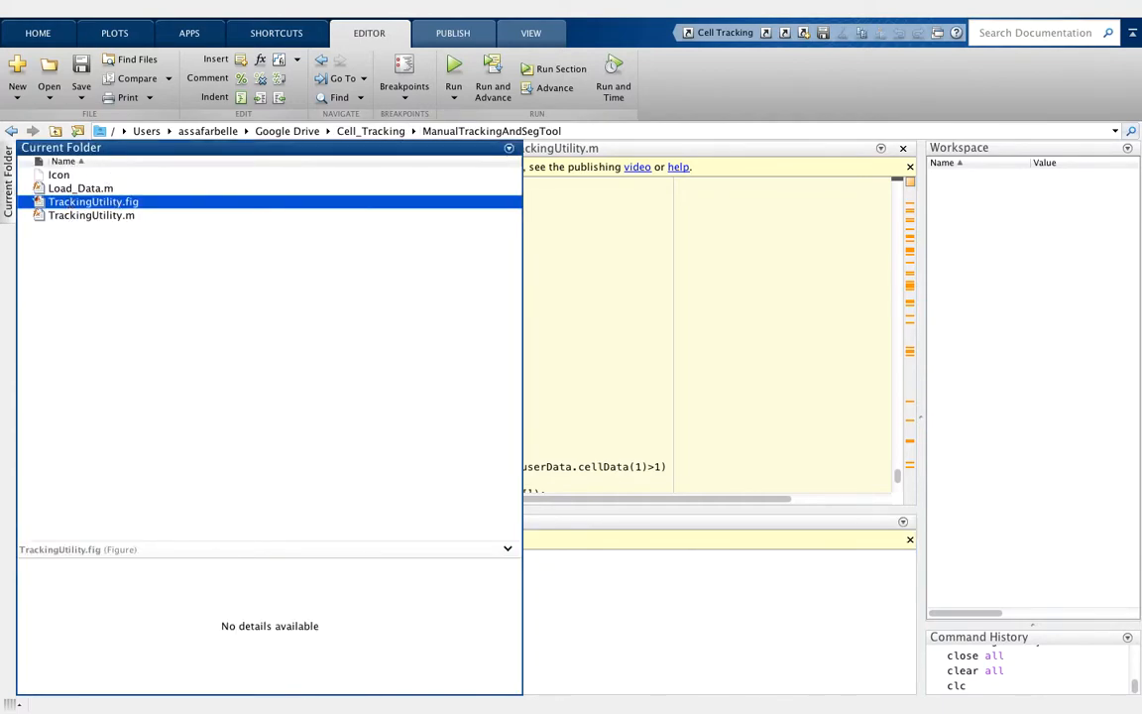
{"action": "left_click", "coordinate": [690, 598]}
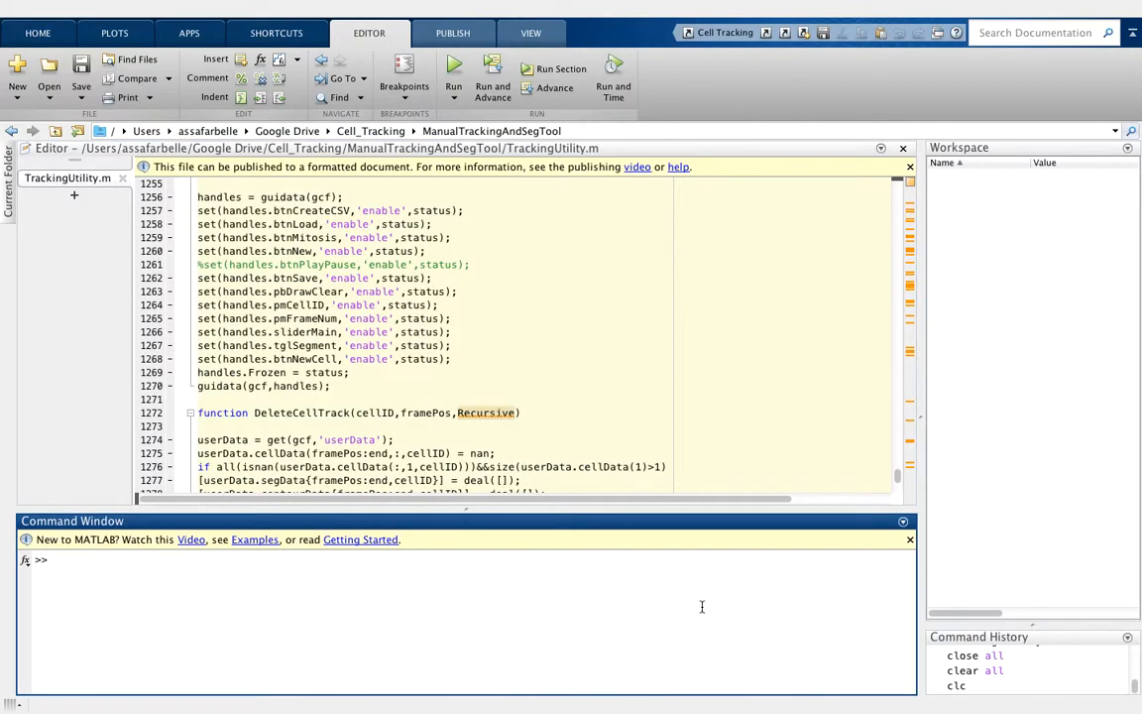
{"action": "type", "text": "TrackingUtility"}
{"action": "key", "text": "Return"}
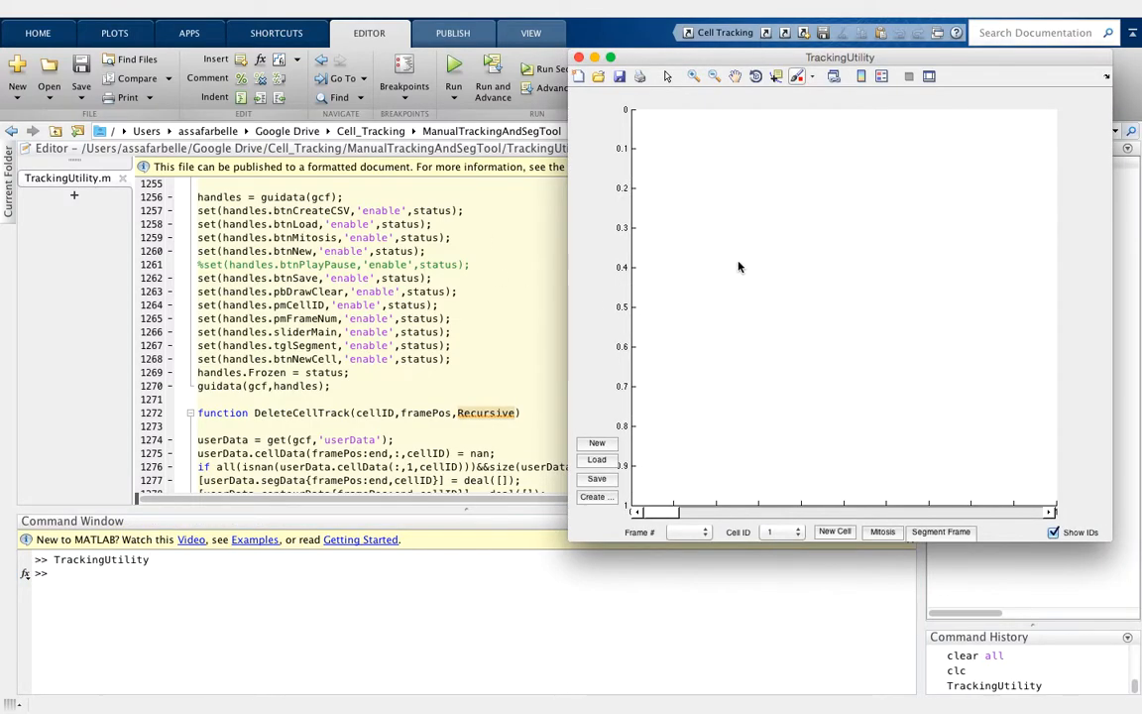
{"action": "left_click_drag", "start_coordinate": [735, 64], "coordinate": [620, 81]}
{"action": "left_click", "coordinate": [489, 76]}
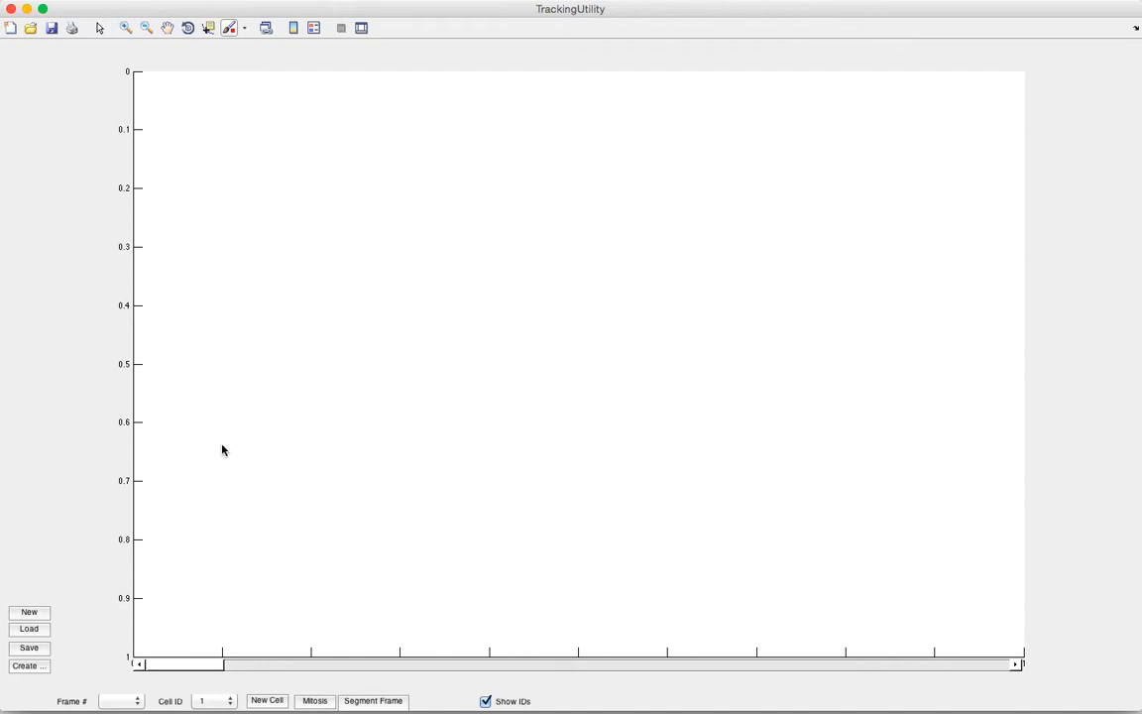
Start a new tracking session and browse from Cell_Tracking to the Input, Weizmann, Input, calibrate2 folder.
{"action": "left_click", "coordinate": [31, 614]}
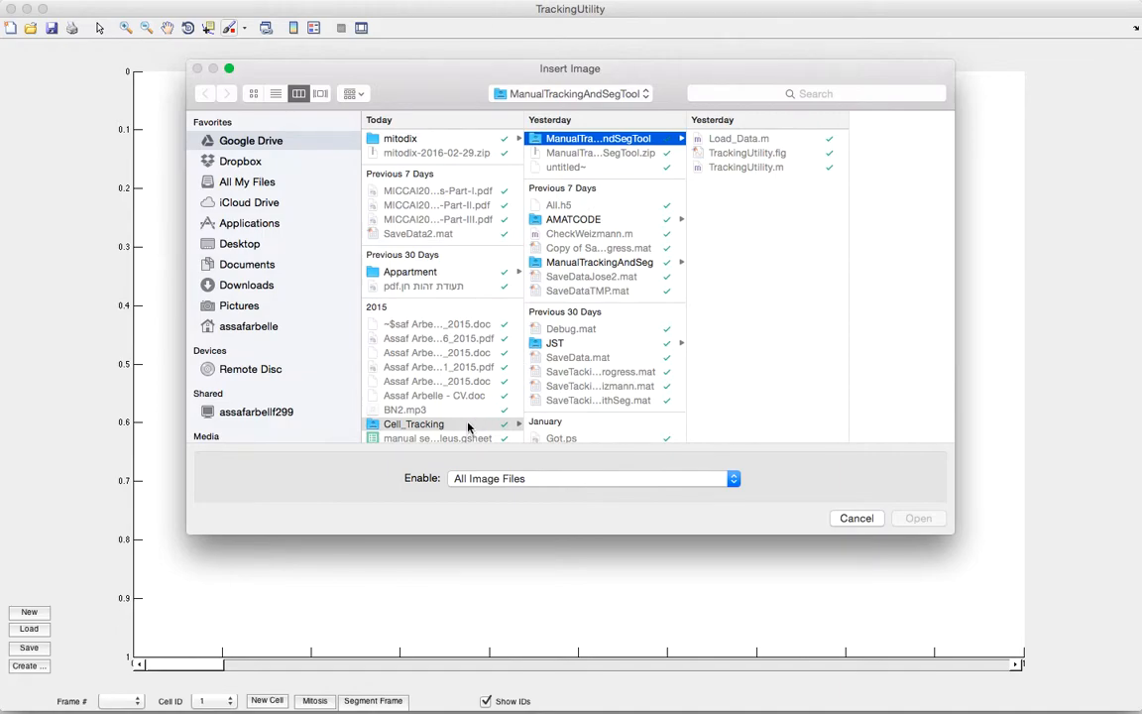
{"action": "scroll", "coordinate": [572, 342], "scroll_direction": "down", "scroll_amount": 2}
{"action": "scroll", "coordinate": [441, 297], "scroll_direction": "down", "scroll_amount": 2}
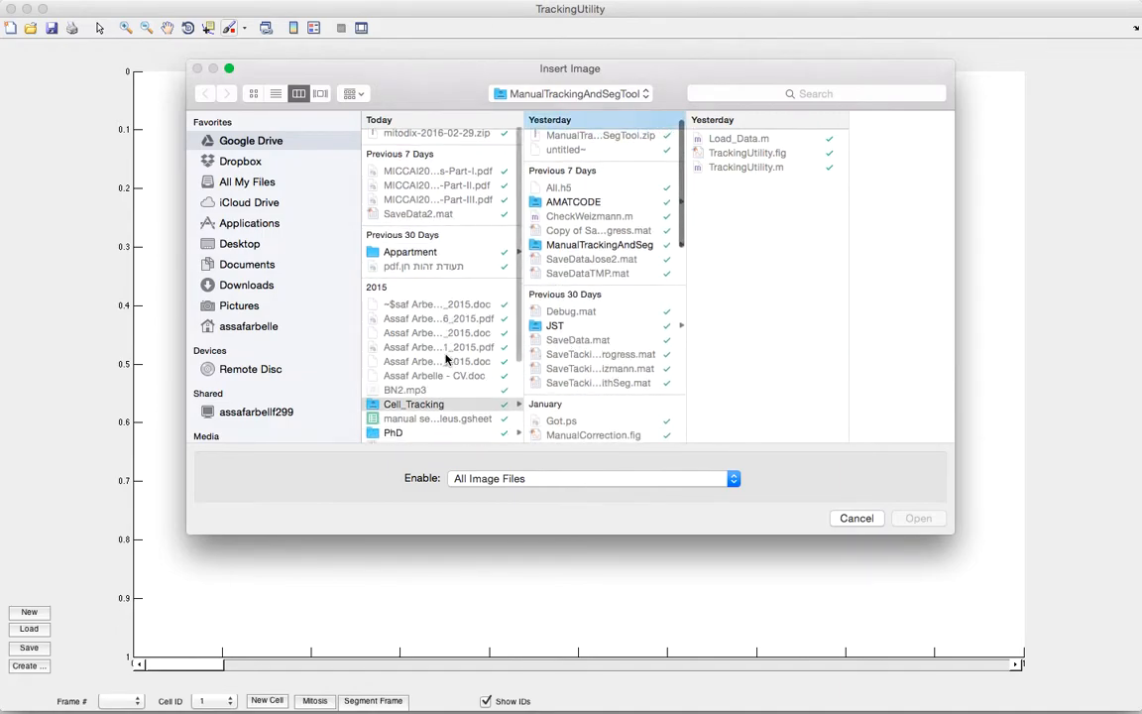
{"action": "scroll", "coordinate": [684, 246], "scroll_direction": "down", "scroll_amount": 6}
{"action": "scroll", "coordinate": [684, 246], "scroll_direction": "down", "scroll_amount": 2}
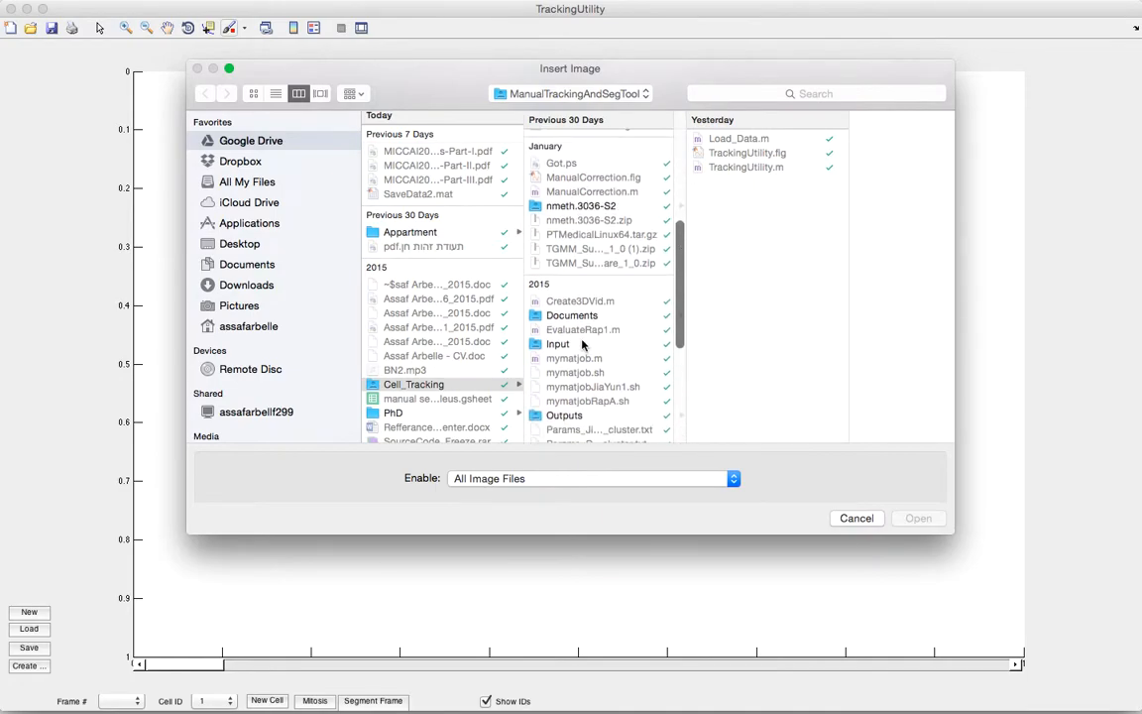
{"action": "left_click", "coordinate": [557, 343]}
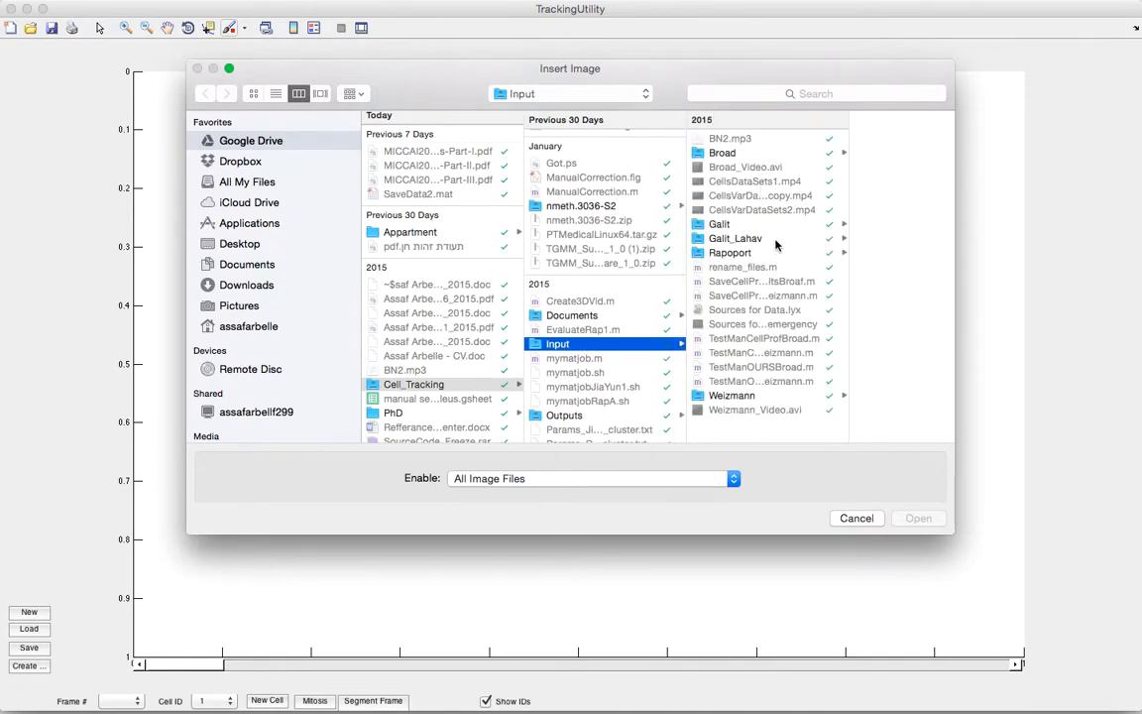
{"action": "left_click", "coordinate": [738, 397]}
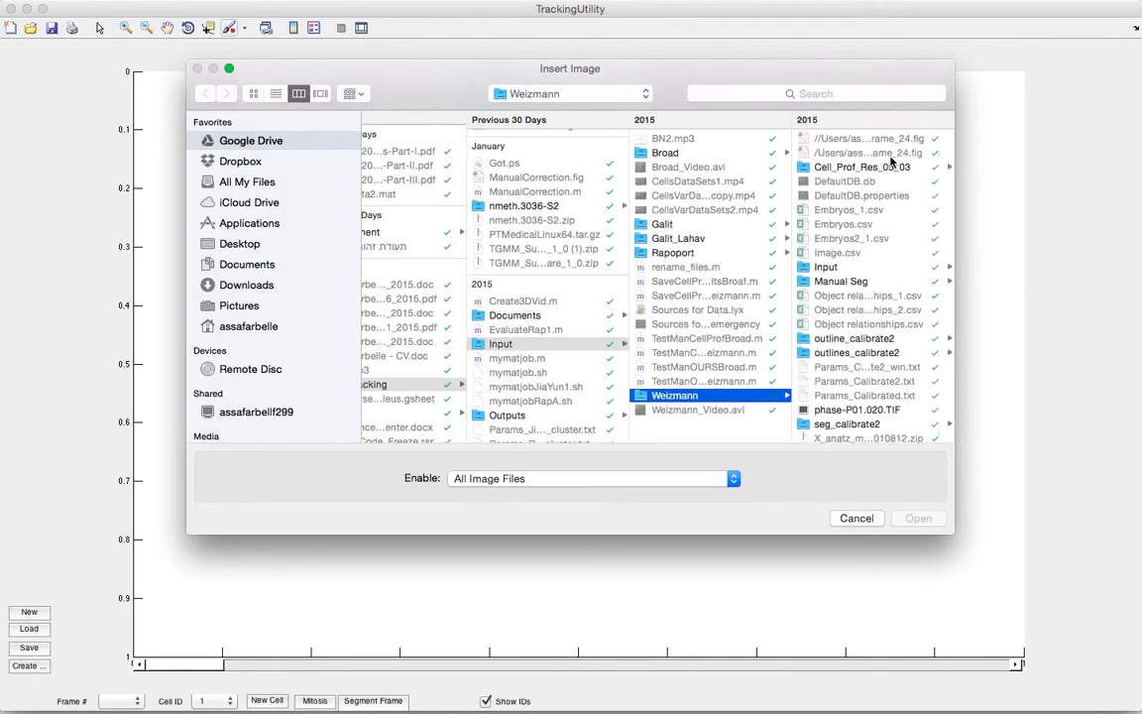
{"action": "left_click", "coordinate": [868, 268]}
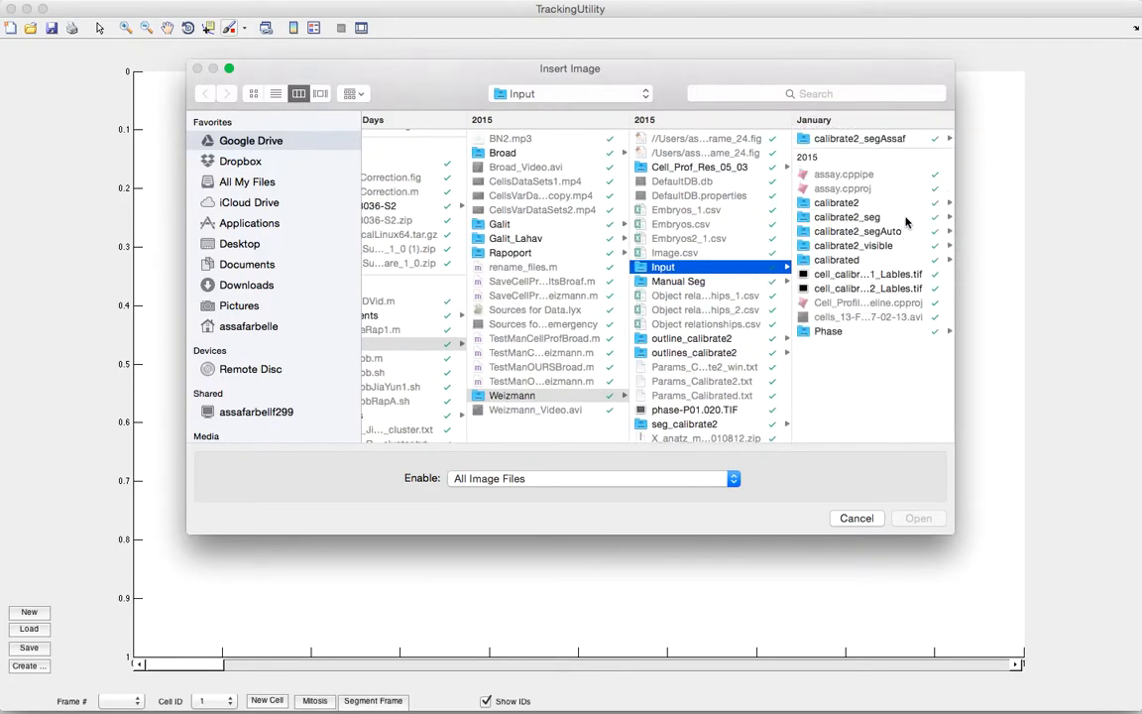
{"action": "left_click", "coordinate": [857, 204]}
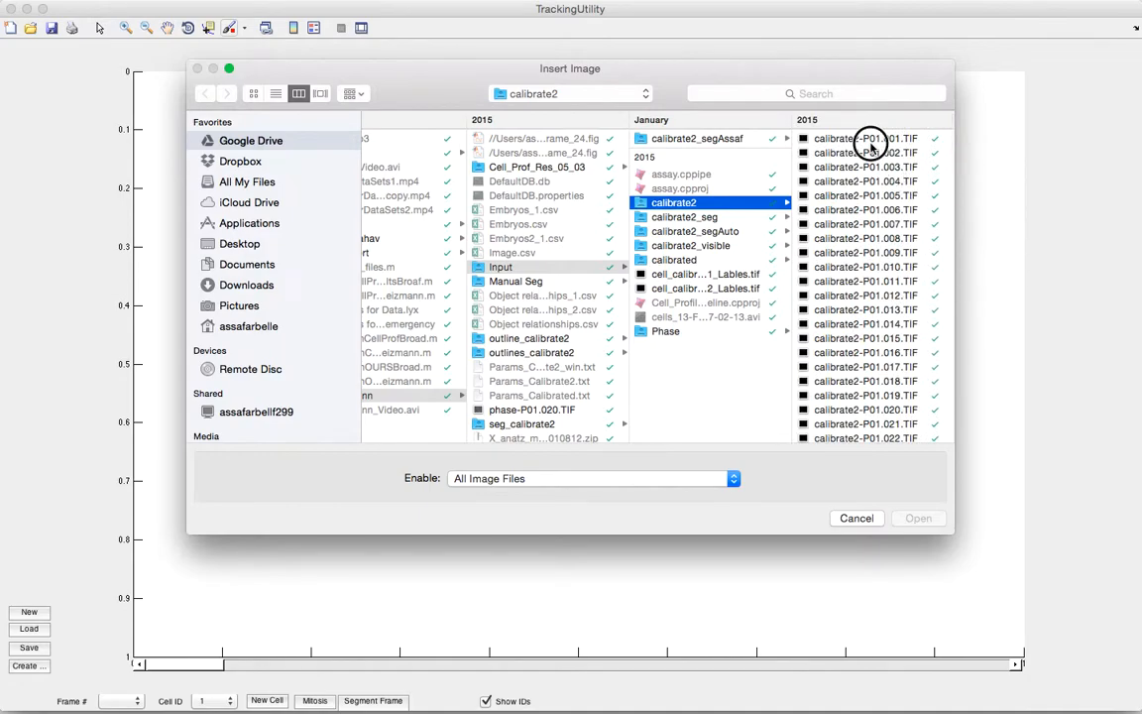
Open calibrate2-P01.001.TIF as the first image of the sequence.
{"action": "left_click", "coordinate": [876, 142]}
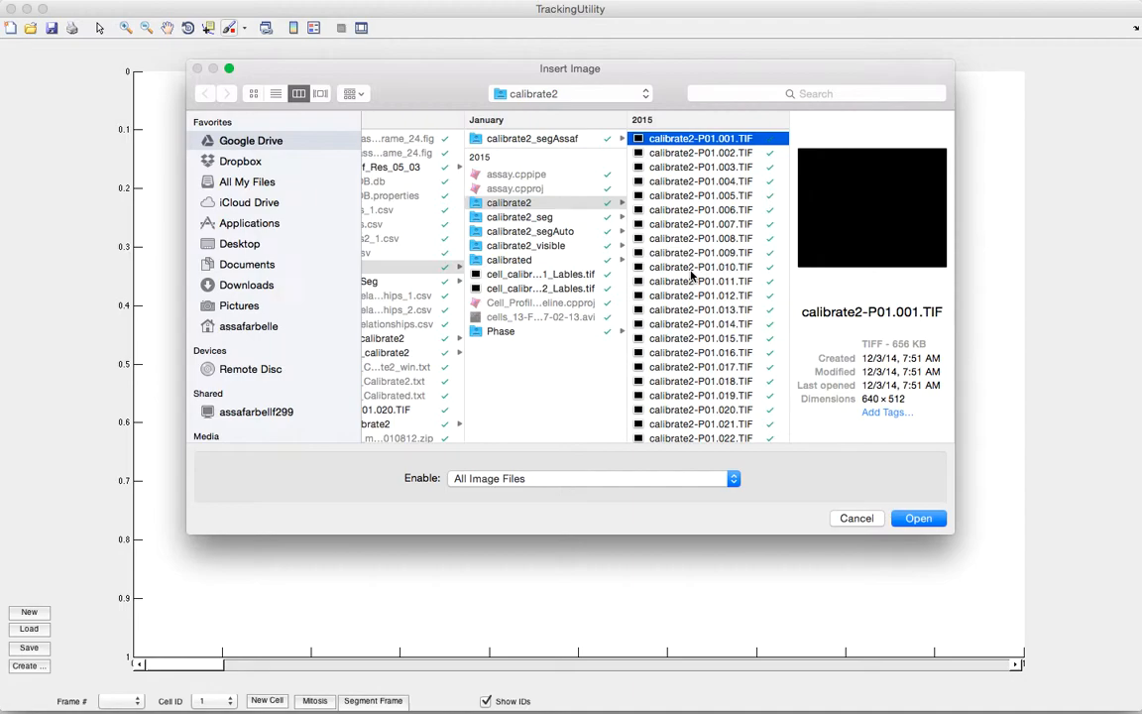
{"action": "scroll", "coordinate": [692, 274], "scroll_direction": "down", "scroll_amount": 10}
{"action": "scroll", "coordinate": [692, 274], "scroll_direction": "down", "scroll_amount": 6}
{"action": "scroll", "coordinate": [694, 278], "scroll_direction": "down", "scroll_amount": 2}
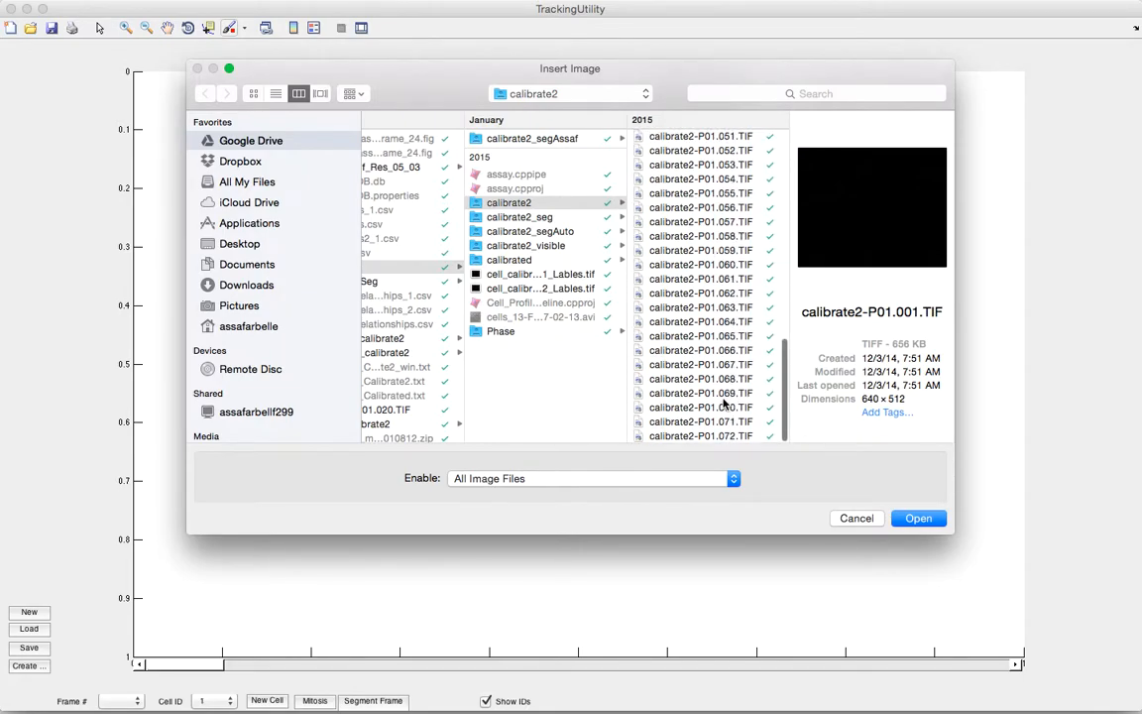
{"action": "scroll", "coordinate": [719, 420], "scroll_direction": "up", "scroll_amount": 10}
{"action": "scroll", "coordinate": [719, 420], "scroll_direction": "up", "scroll_amount": 6}
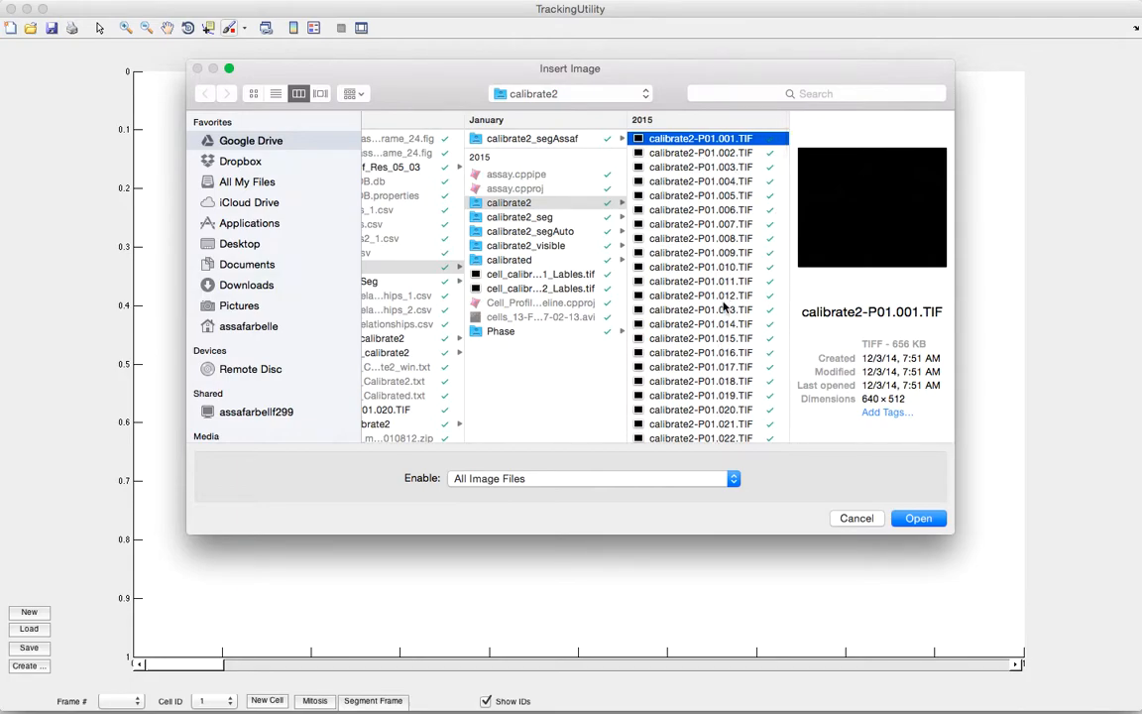
{"action": "left_click", "coordinate": [922, 521]}
{"action": "left_click", "coordinate": [925, 521]}
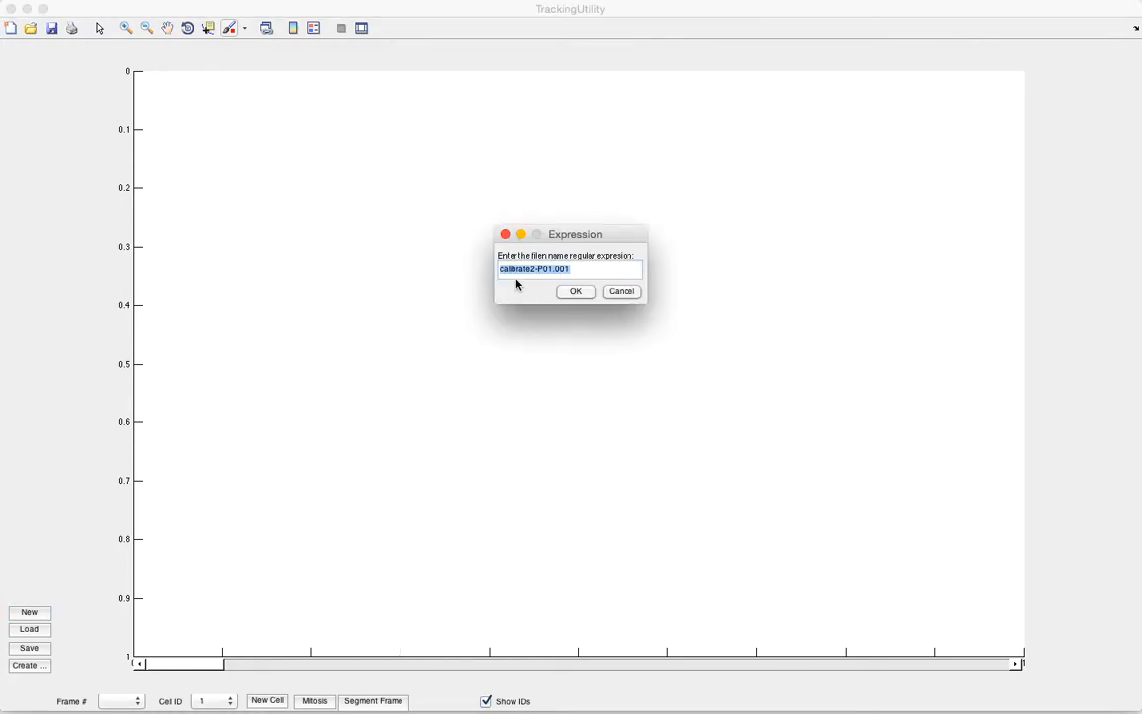
Replace the trailing 001 in the file name regular expression with a \d digit group and save the session as SaveData.mat in ManualTrackingAndSegTool.
{"action": "left_click", "coordinate": [502, 268]}
{"action": "left_click_drag", "start_coordinate": [502, 269], "coordinate": [532, 270]}
{"action": "left_click", "coordinate": [581, 270]}
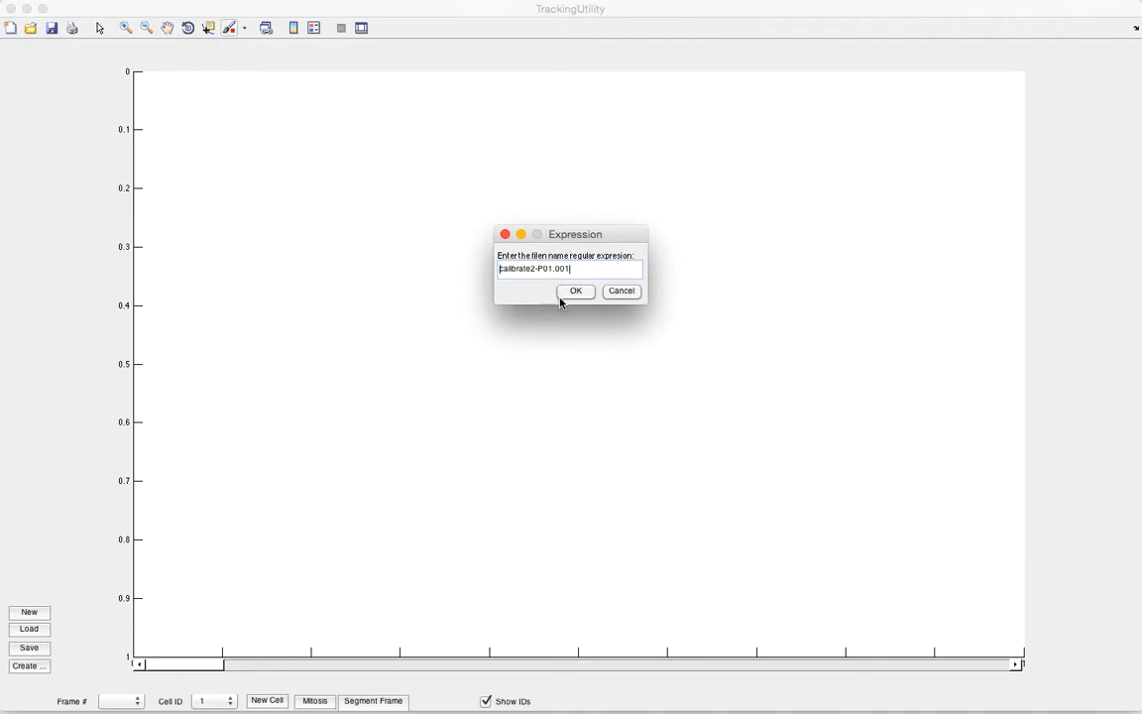
{"action": "key", "text": "BackSpace"}
{"action": "key", "text": "BackSpace"}
{"action": "key", "text": "BackSpace"}
{"action": "type", "text": "(\\d"}
{"action": "key", "text": "shift+Left"}
{"action": "key", "text": "shift+Left"}
{"action": "key", "text": "shift+Left"}
{"action": "key", "text": "shift+Left"}
{"action": "key", "text": "Left"}
{"action": "key", "text": "Right"}
{"action": "key", "text": "Right"}
{"action": "key", "text": "Right"}
{"action": "key", "text": "Right"}
{"action": "key", "text": "Right"}
{"action": "type", "text": "."}
{"action": "key", "text": "shift+End"}
{"action": "left_click", "coordinate": [575, 292]}
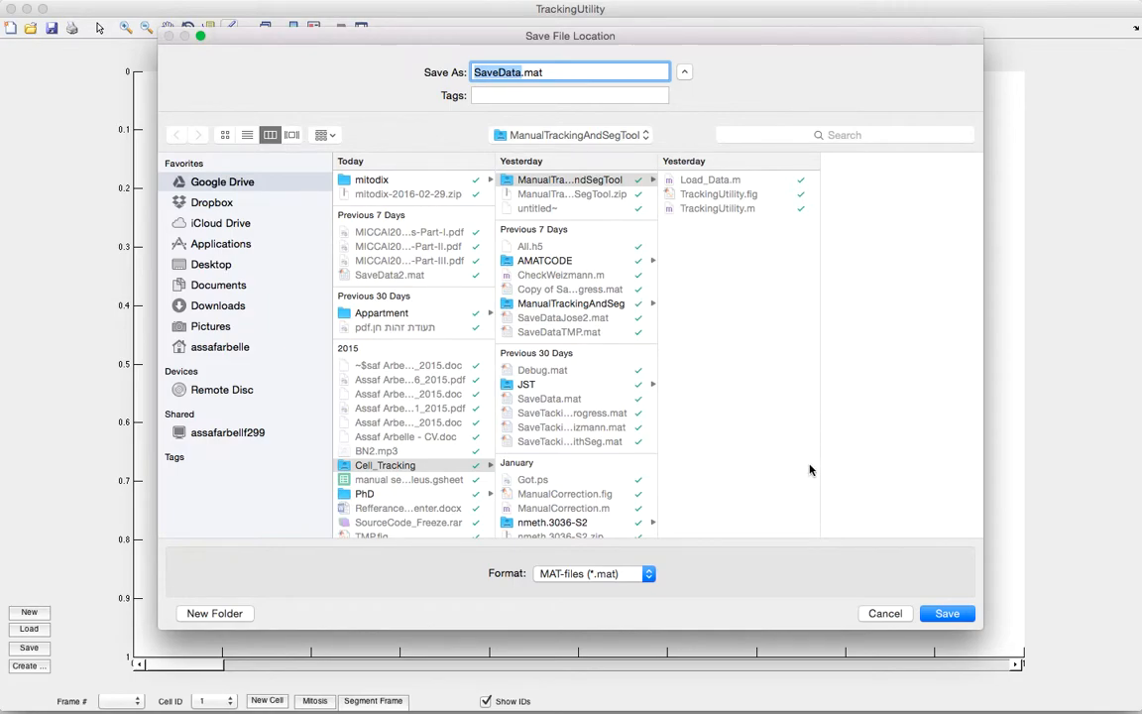
{"action": "left_click", "coordinate": [947, 613]}
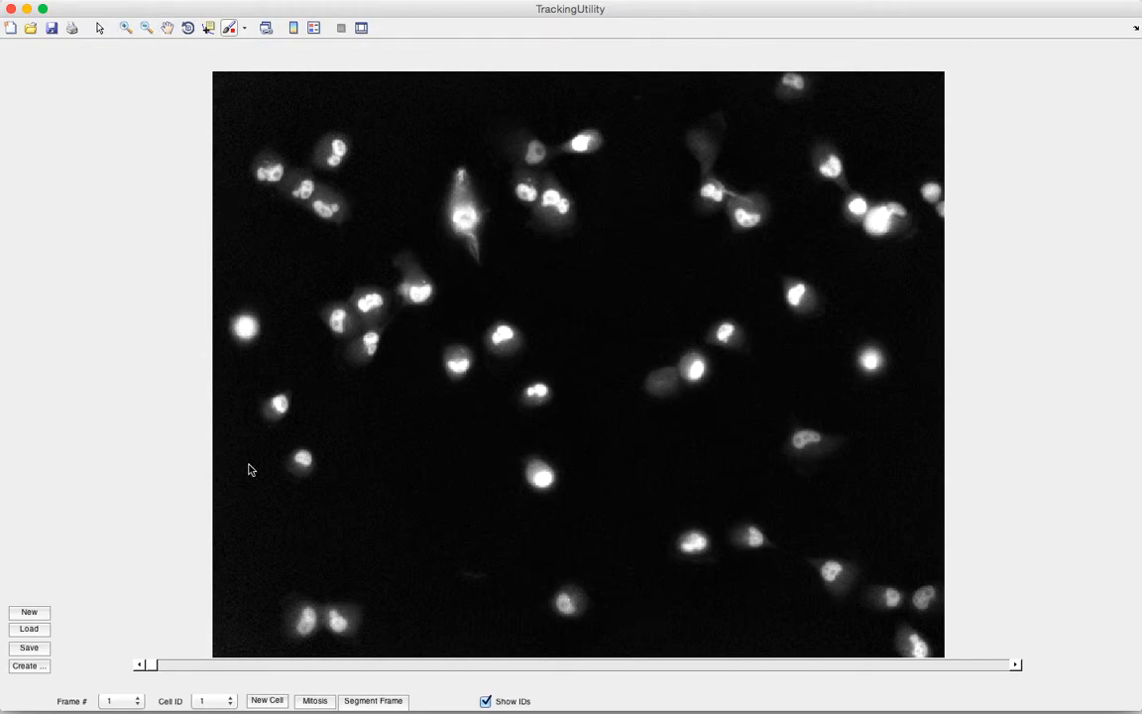
Inspect the elongated cell in frame 1 by zooming in and panning around it, and return to the full view.
{"action": "left_click", "coordinate": [126, 29]}
{"action": "left_click", "coordinate": [462, 216]}
{"action": "left_click", "coordinate": [583, 339]}
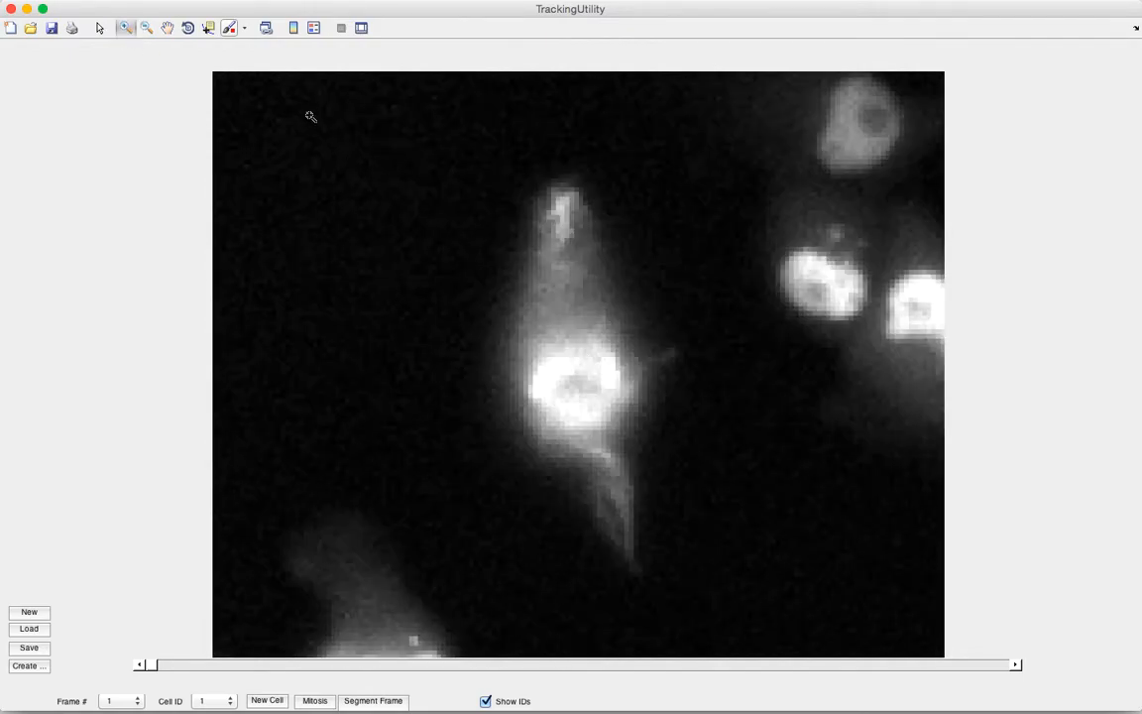
{"action": "left_click", "coordinate": [168, 27]}
{"action": "left_click_drag", "start_coordinate": [331, 146], "coordinate": [428, 247]}
{"action": "left_click_drag", "start_coordinate": [658, 286], "coordinate": [586, 275]}
{"action": "left_click", "coordinate": [145, 33]}
{"action": "left_click", "coordinate": [287, 135]}
{"action": "left_click", "coordinate": [287, 135]}
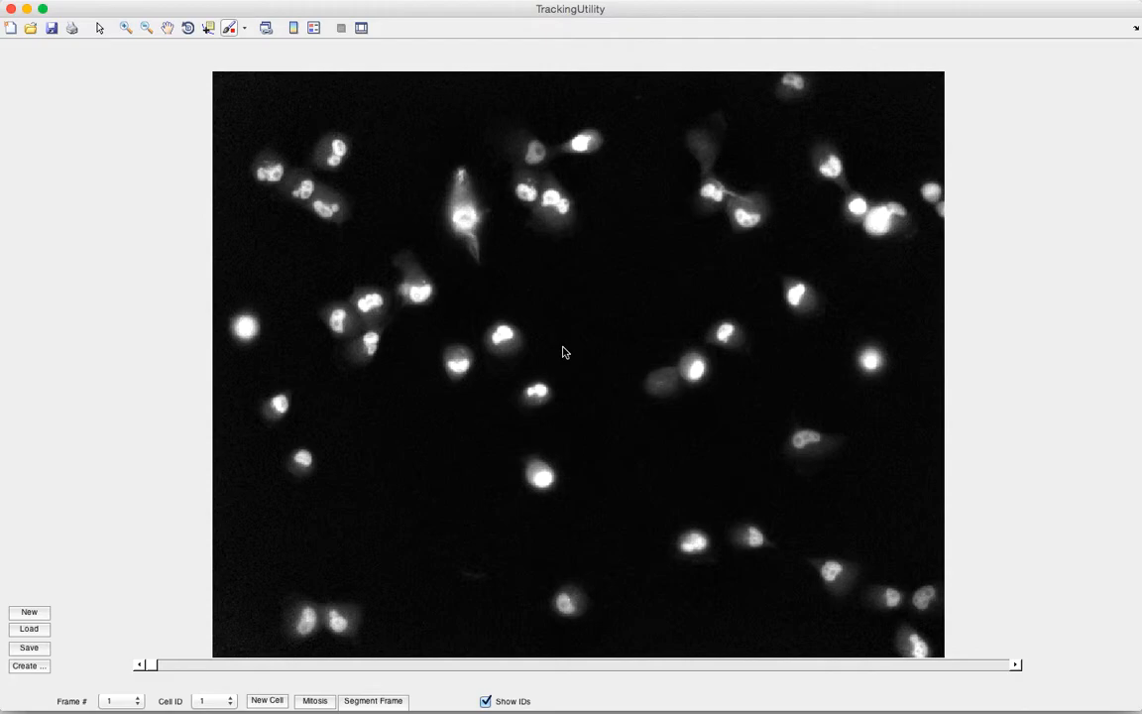
Zoom the first frame in and out around the image centre, ending with a close-up of the central cells.
{"action": "scroll", "coordinate": [562, 352], "scroll_direction": "up", "scroll_amount": 5}
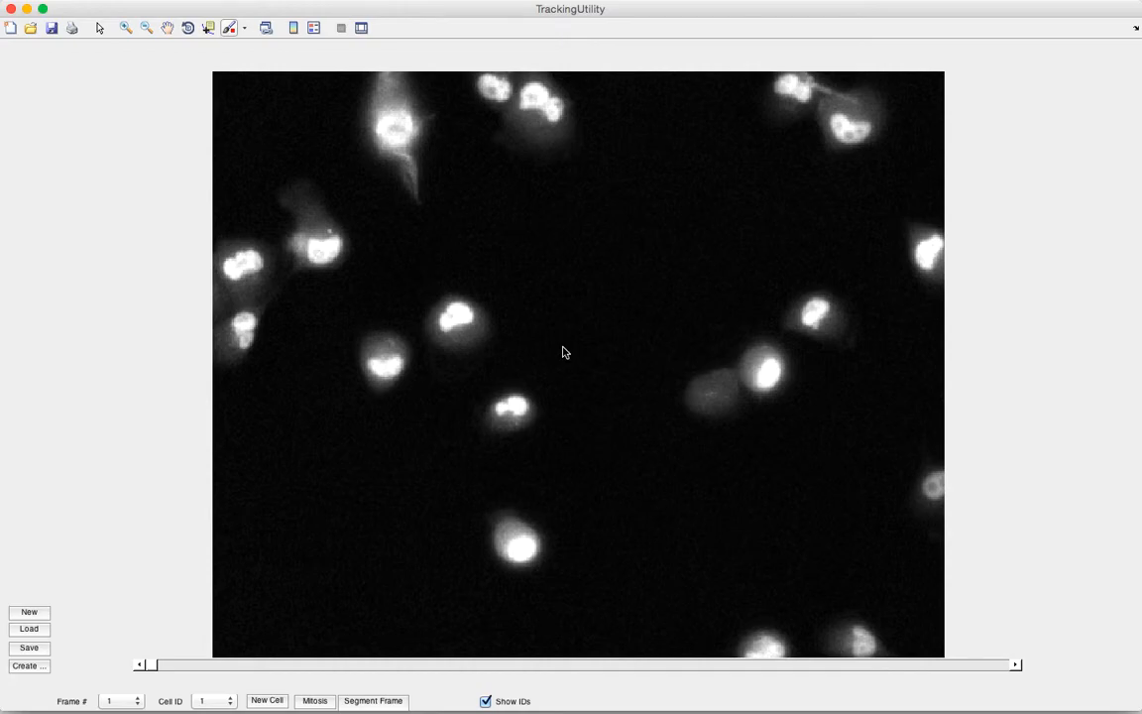
{"action": "scroll", "coordinate": [562, 352], "scroll_direction": "down", "scroll_amount": 5}
{"action": "scroll", "coordinate": [562, 351], "scroll_direction": "up", "scroll_amount": 5}
{"action": "scroll", "coordinate": [561, 352], "scroll_direction": "down", "scroll_amount": 4}
{"action": "scroll", "coordinate": [562, 352], "scroll_direction": "up", "scroll_amount": 2}
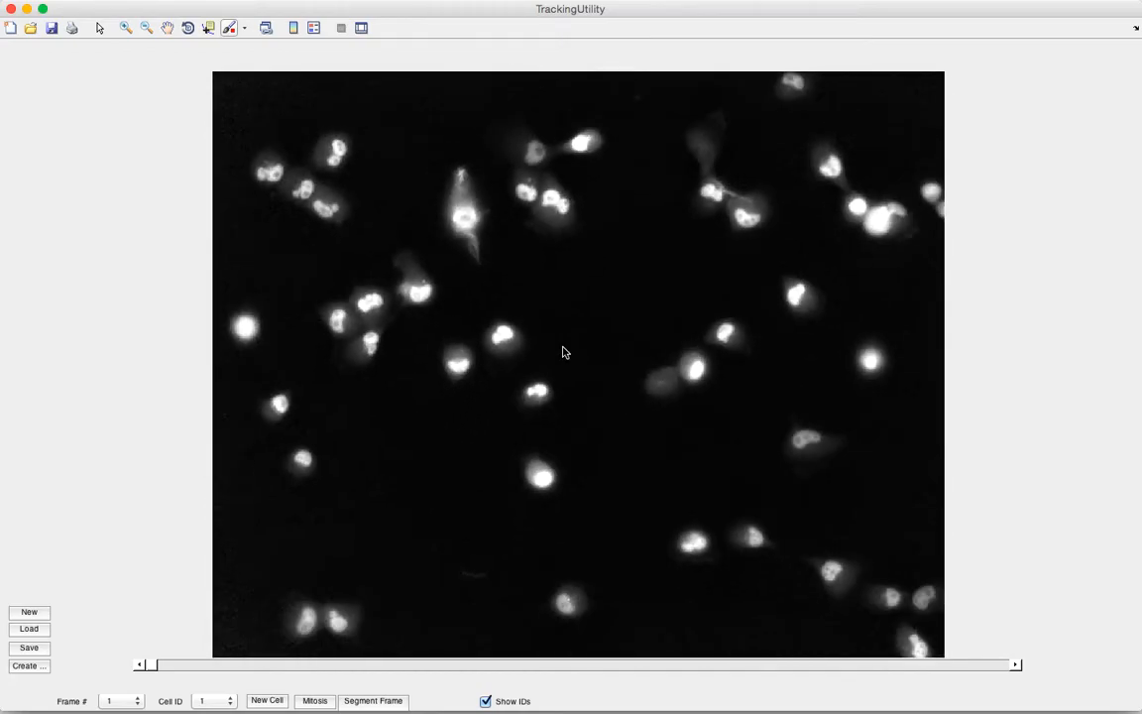
{"action": "scroll", "coordinate": [562, 352], "scroll_direction": "up", "scroll_amount": 8}
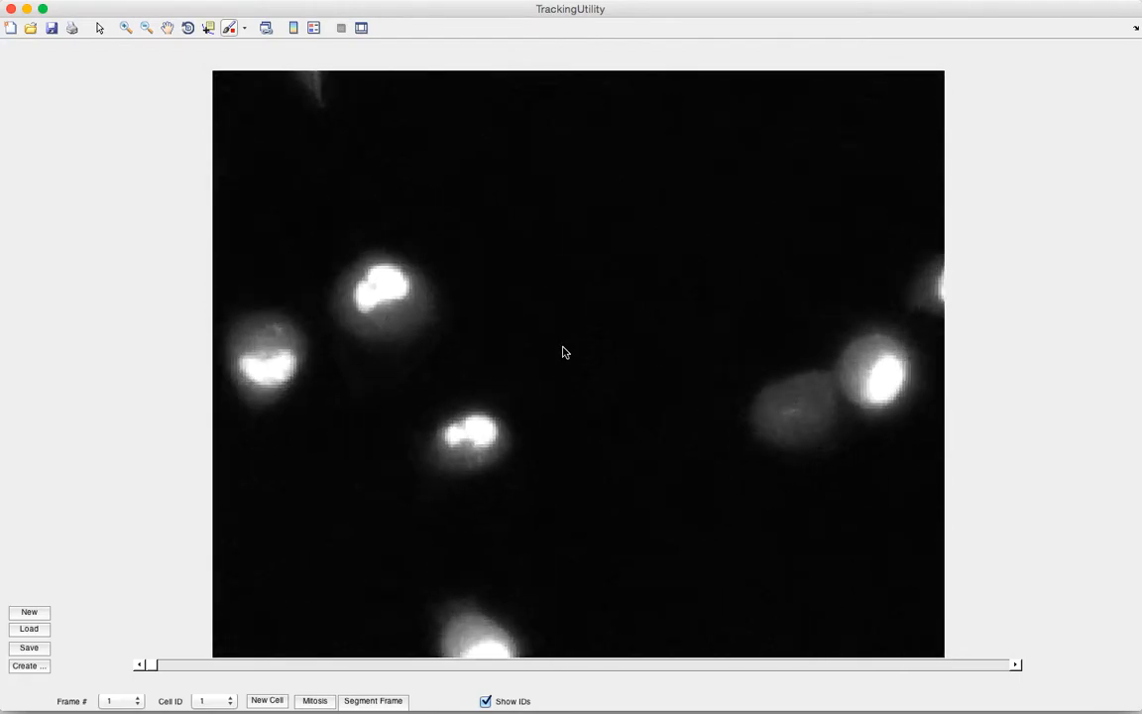
Pan the magnified first frame sideways and vertically to examine the cells surrounding the image centre.
{"action": "key", "text": "Left"}
{"action": "key", "text": "Left"}
{"action": "key", "text": "Left"}
{"action": "key", "text": "Left"}
{"action": "key", "text": "Left"}
{"action": "key", "text": "Left"}
{"action": "key", "text": "Left"}
{"action": "key", "text": "Left"}
{"action": "key", "text": "Left"}
{"action": "key", "text": "Left"}
{"action": "key", "text": "Left"}
{"action": "key", "text": "Left"}
{"action": "key", "text": "Left"}
{"action": "key", "text": "Left"}
{"action": "key", "text": "Left"}
{"action": "key", "text": "Left"}
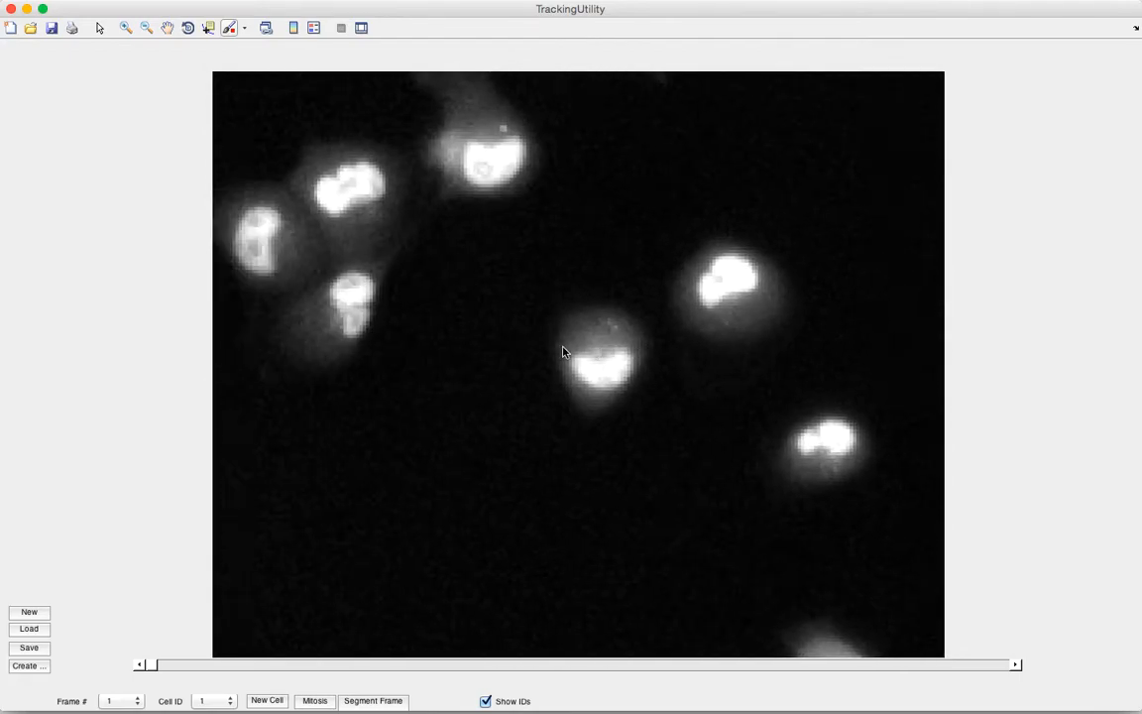
{"action": "key", "text": "Right"}
{"action": "key", "text": "Right"}
{"action": "key", "text": "Right"}
{"action": "key", "text": "Right"}
{"action": "key", "text": "Right"}
{"action": "key", "text": "Right"}
{"action": "key", "text": "Right"}
{"action": "key", "text": "Right"}
{"action": "key", "text": "Right"}
{"action": "key", "text": "Right"}
{"action": "key", "text": "Right"}
{"action": "key", "text": "Right"}
{"action": "key", "text": "Right"}
{"action": "key", "text": "Right"}
{"action": "key", "text": "Right"}
{"action": "key", "text": "Right"}
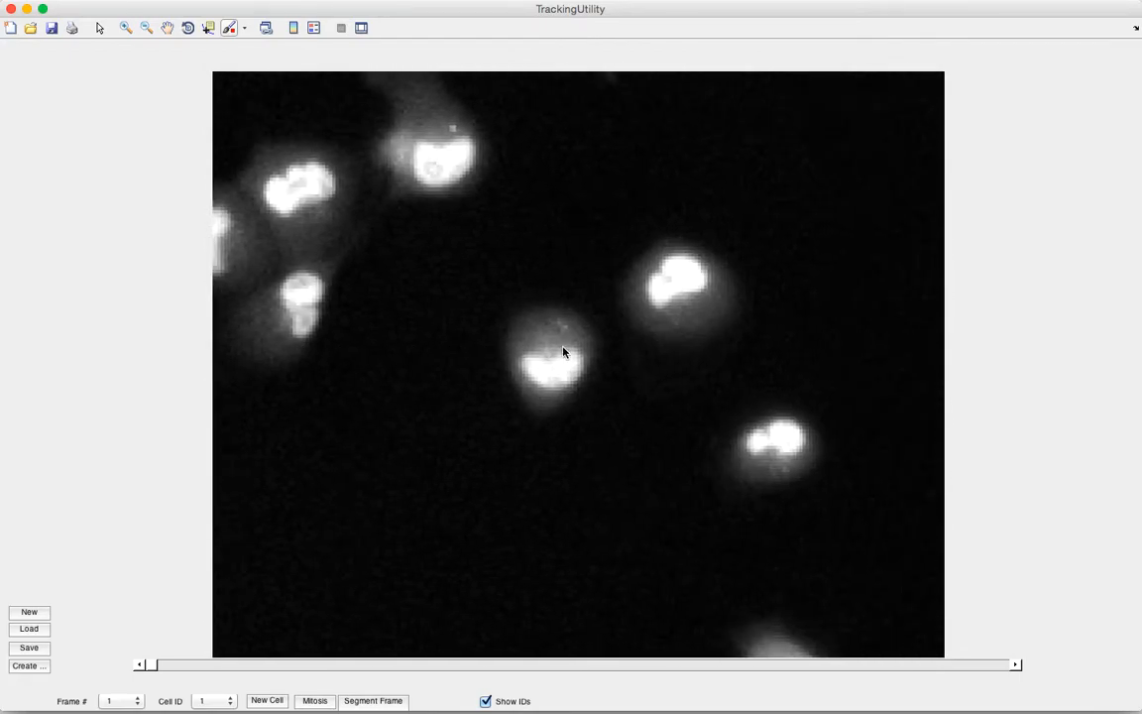
{"action": "key", "text": "Up"}
{"action": "key", "text": "Up"}
{"action": "key", "text": "Up"}
{"action": "key", "text": "Up"}
{"action": "key", "text": "Up"}
{"action": "key", "text": "Up"}
{"action": "key", "text": "Up"}
{"action": "key", "text": "Up"}
{"action": "key", "text": "Up"}
{"action": "key", "text": "Up"}
{"action": "key", "text": "Up"}
{"action": "key", "text": "Up"}
{"action": "key", "text": "Up"}
{"action": "key", "text": "Up"}
{"action": "key", "text": "Up"}
{"action": "key", "text": "Up"}
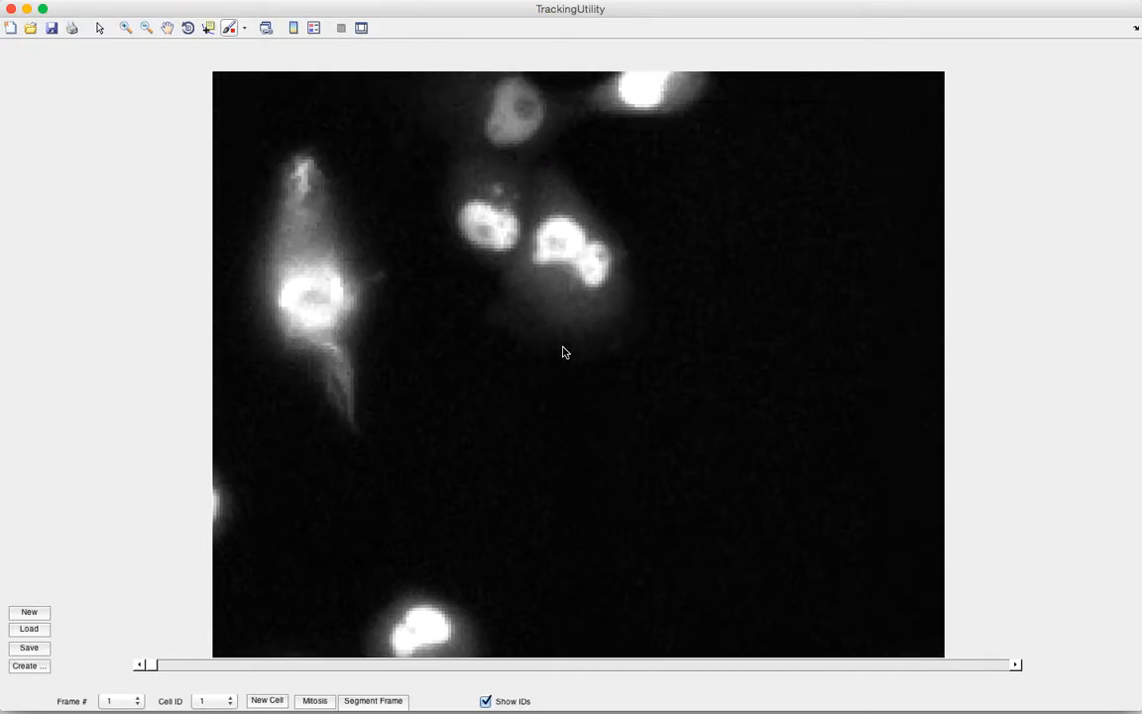
{"action": "key", "text": "Down"}
{"action": "key", "text": "Down"}
{"action": "key", "text": "Down"}
{"action": "key", "text": "Down"}
{"action": "key", "text": "Down"}
{"action": "key", "text": "Down"}
{"action": "key", "text": "Down"}
{"action": "key", "text": "Down"}
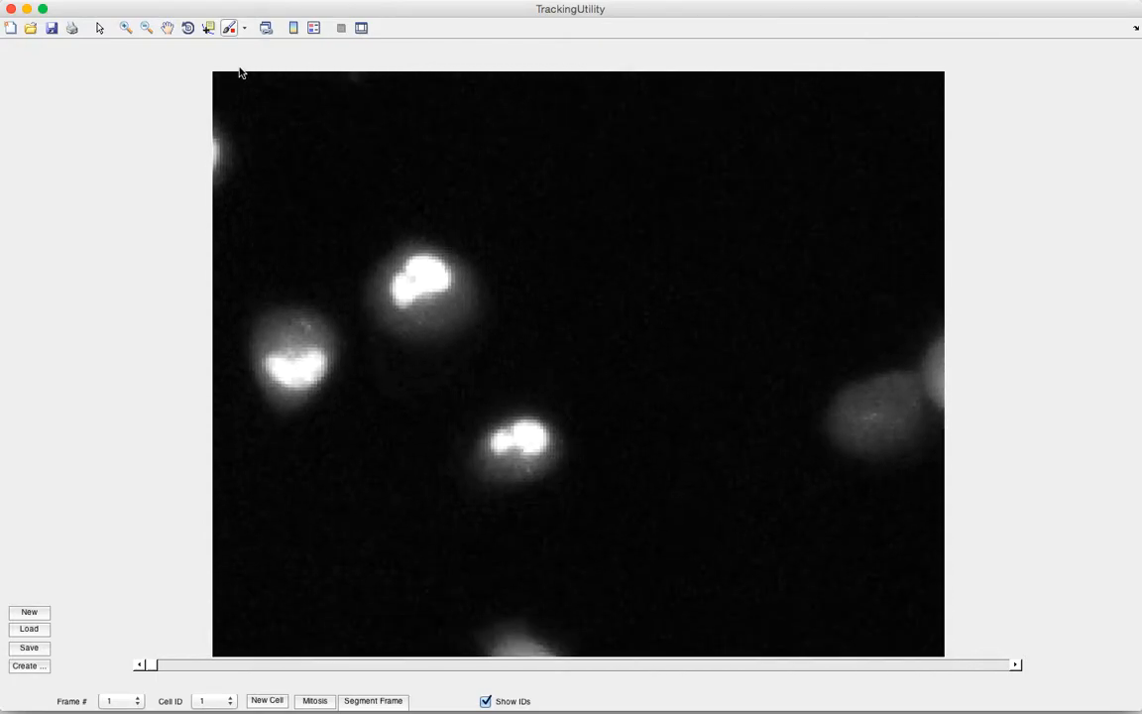
{"action": "left_click", "coordinate": [169, 31]}
{"action": "left_click_drag", "start_coordinate": [342, 169], "coordinate": [400, 301]}
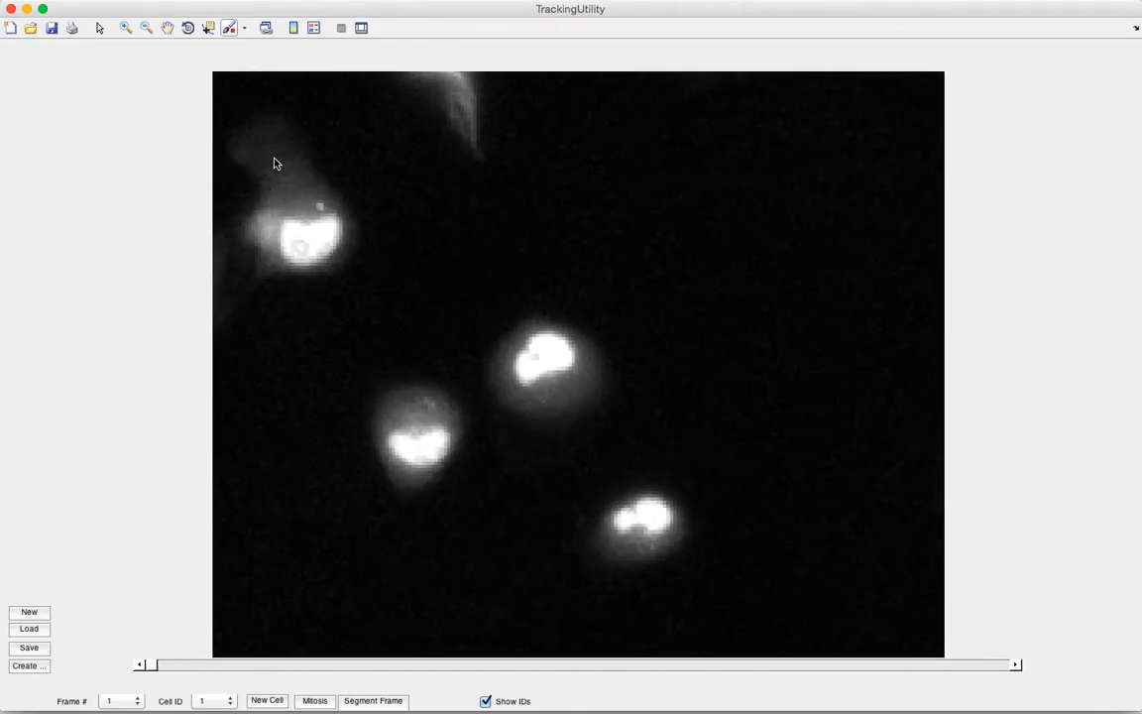
Advance through the image sequence one frame at a time to frame 8 and go back to frame 1.
{"action": "left_click", "coordinate": [1015, 666]}
{"action": "left_click", "coordinate": [1016, 667]}
{"action": "left_click", "coordinate": [1016, 667]}
{"action": "left_click", "coordinate": [1016, 667]}
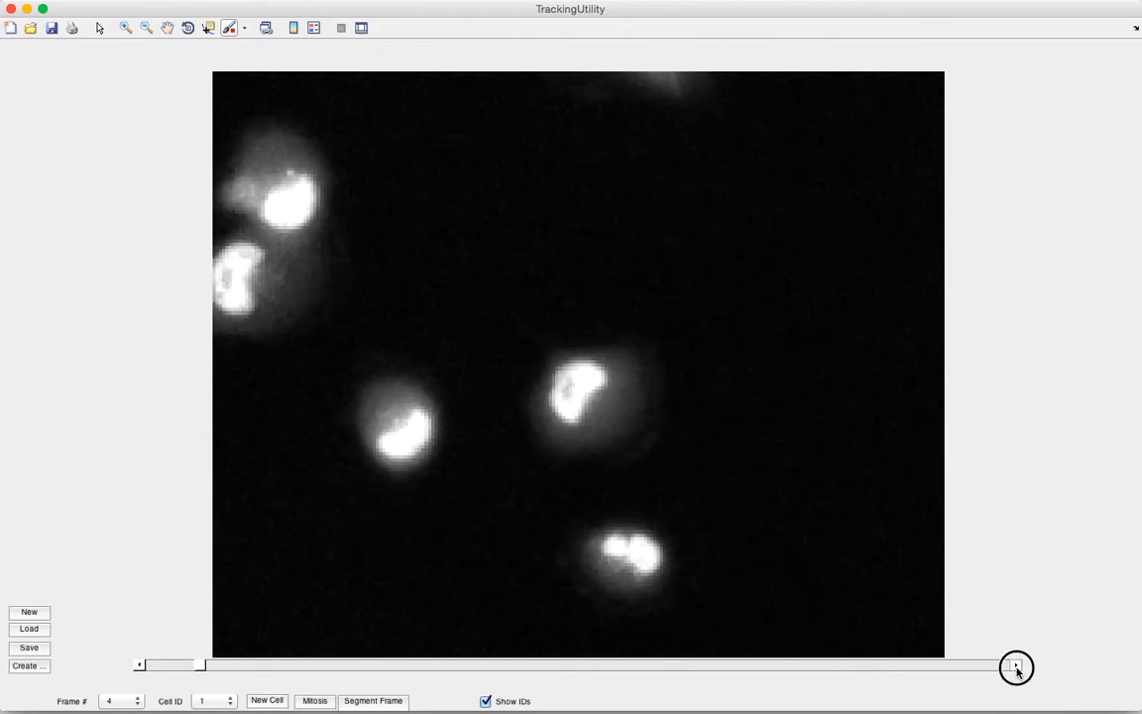
{"action": "left_click", "coordinate": [1016, 667]}
{"action": "left_click", "coordinate": [1015, 667]}
{"action": "left_click", "coordinate": [1016, 667]}
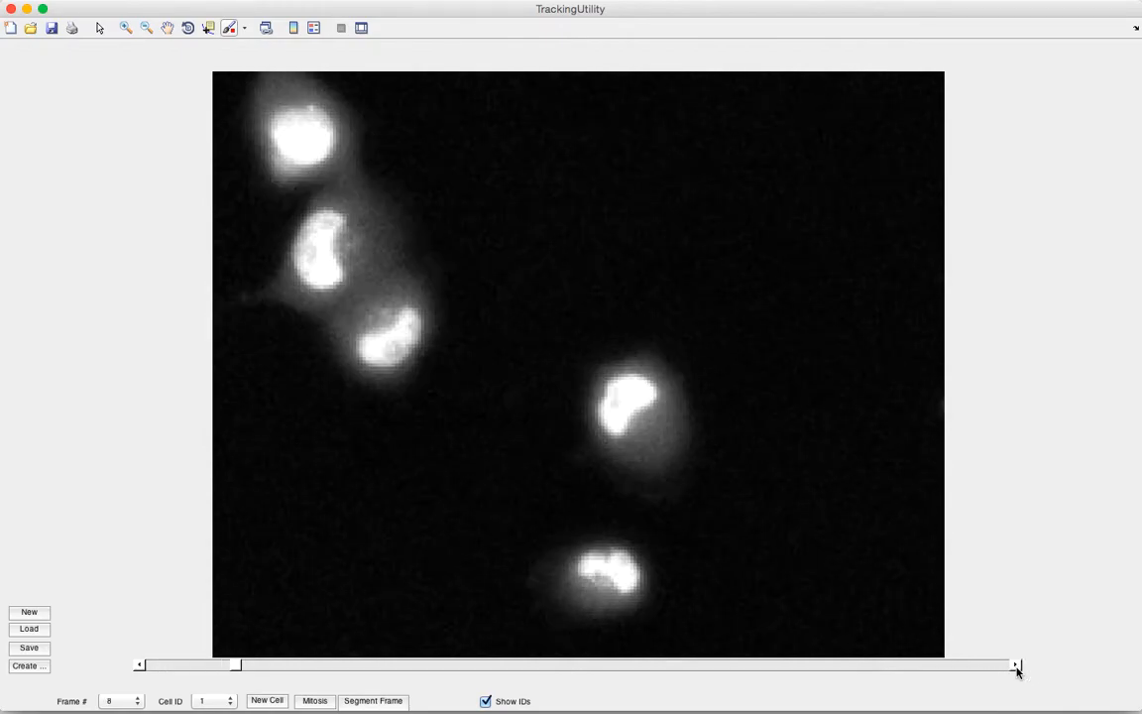
{"action": "left_click", "coordinate": [140, 666]}
{"action": "left_click", "coordinate": [140, 666]}
{"action": "left_click", "coordinate": [139, 666]}
{"action": "left_click", "coordinate": [139, 666]}
{"action": "left_click", "coordinate": [140, 666]}
{"action": "left_click", "coordinate": [140, 666]}
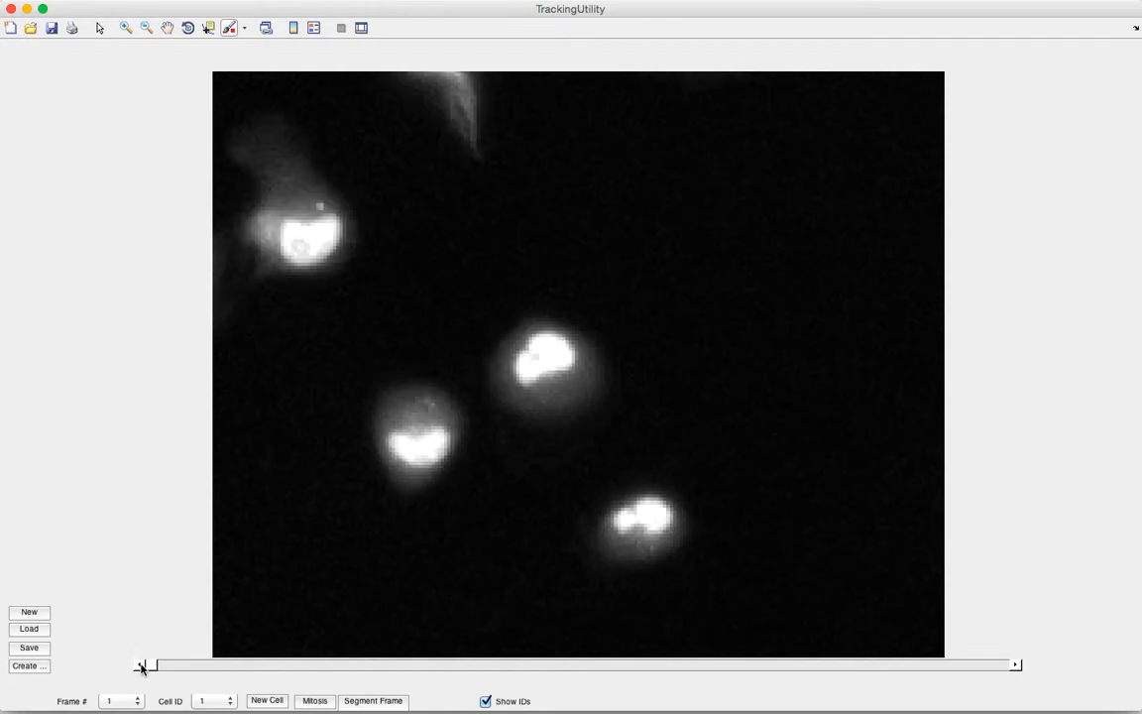
Jump directly to frame 6, to frame 7, and back to frame 1 by choosing the frame number.
{"action": "left_click", "coordinate": [141, 704]}
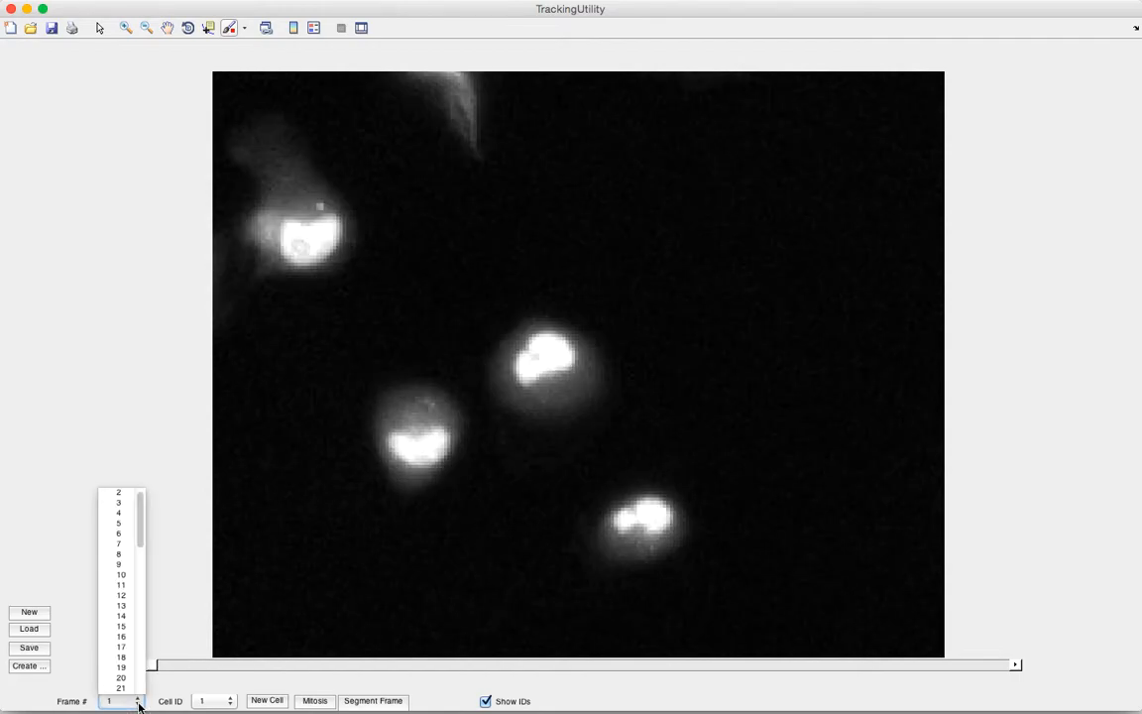
{"action": "left_click", "coordinate": [123, 538]}
{"action": "left_click", "coordinate": [135, 700]}
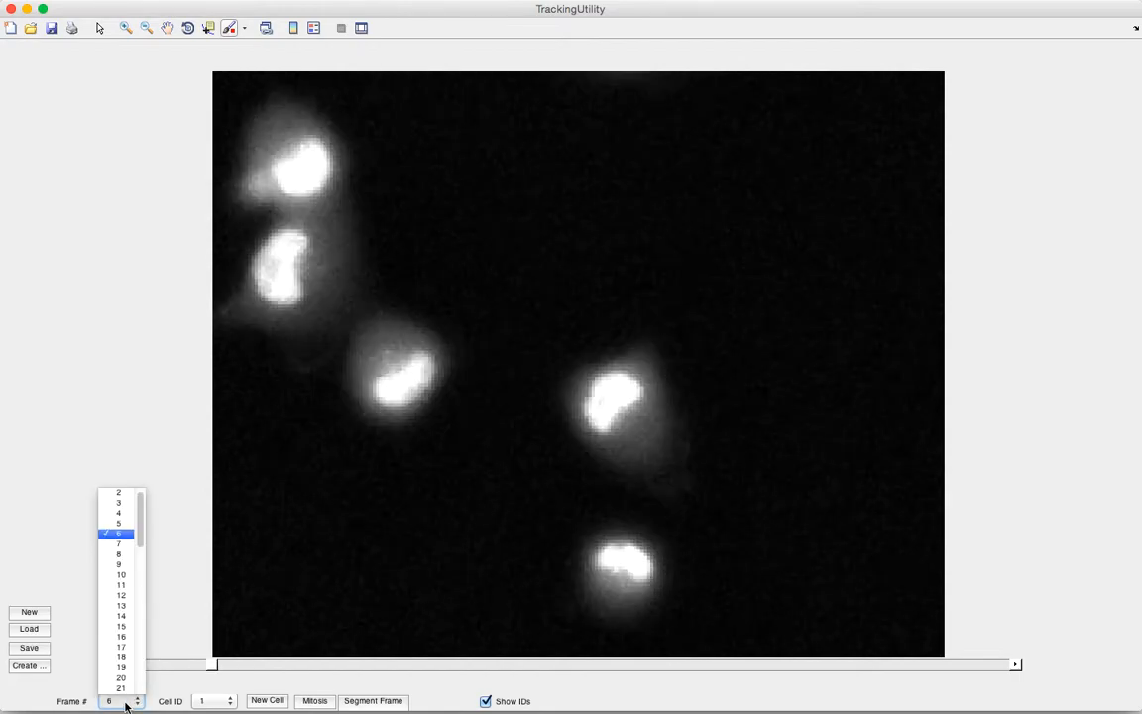
{"action": "left_click", "coordinate": [118, 545]}
{"action": "left_click", "coordinate": [109, 700]}
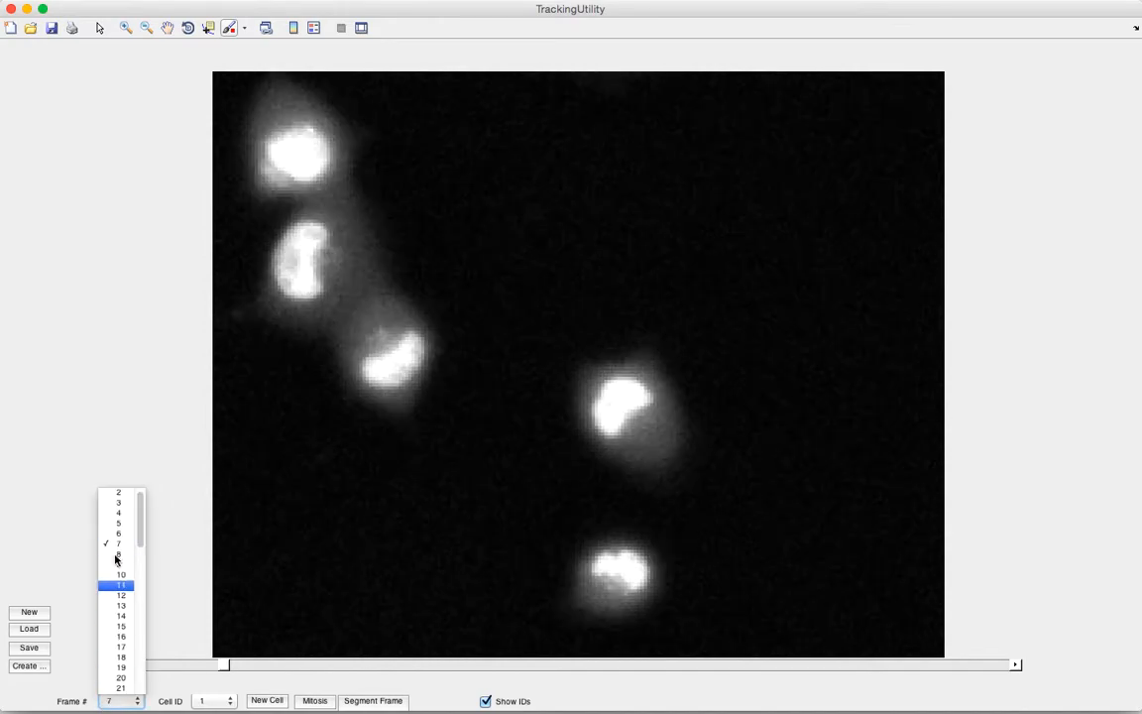
{"action": "left_click", "coordinate": [119, 496]}
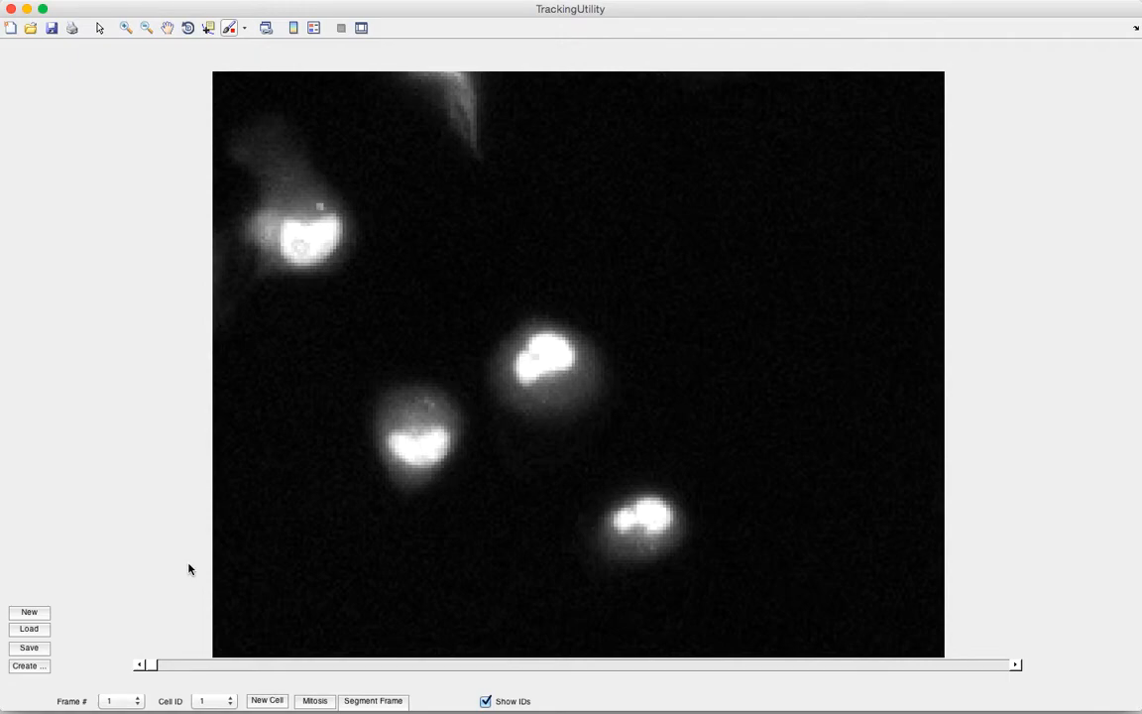
Advance the image sequence frame by frame to frame 4 and return to frame 1.
{"action": "key", "text": "Right"}
{"action": "key", "text": "Right"}
{"action": "key", "text": "Right"}
{"action": "key", "text": "Right"}
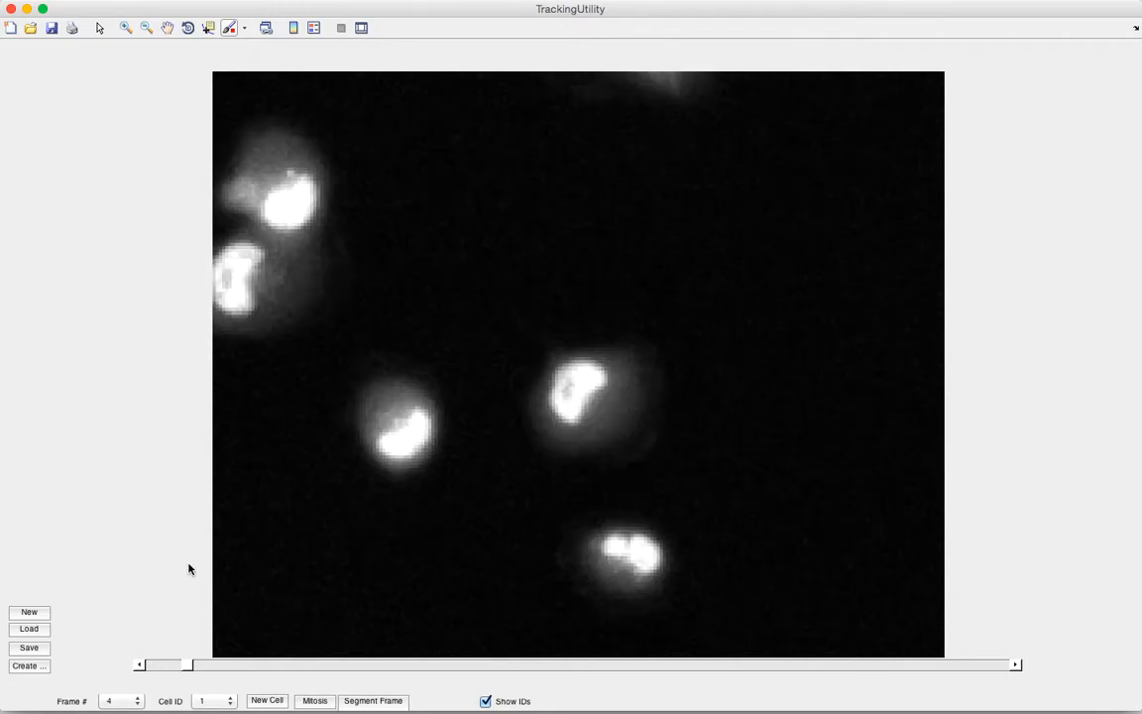
{"action": "key", "text": "Left"}
{"action": "key", "text": "Left"}
{"action": "key", "text": "Left"}
{"action": "key", "text": "Left"}
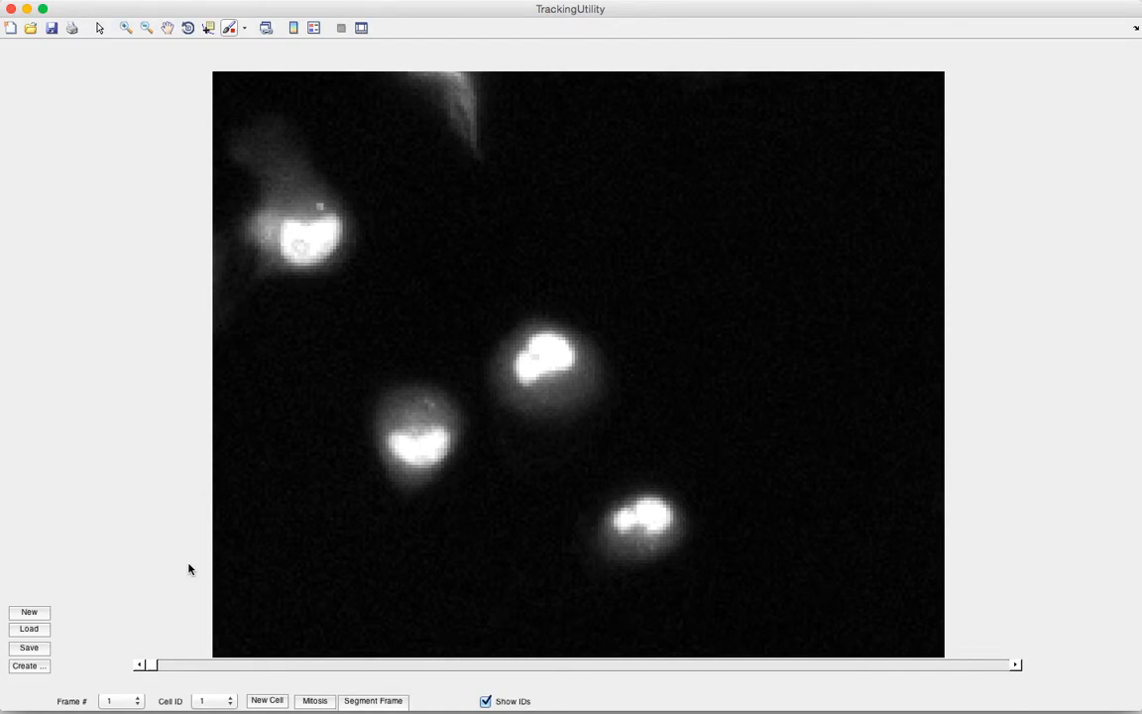
Pan and zoom the first frame until the bright round cell below the central group is magnified near the view's centre.
{"action": "key", "text": "Down"}
{"action": "key", "text": "Down"}
{"action": "key", "text": "Down"}
{"action": "key", "text": "Down"}
{"action": "key", "text": "Down"}
{"action": "key", "text": "Down"}
{"action": "key", "text": "Down"}
{"action": "key", "text": "Down"}
{"action": "key", "text": "Down"}
{"action": "key", "text": "Down"}
{"action": "key", "text": "Down"}
{"action": "key", "text": "Down"}
{"action": "key", "text": "Down"}
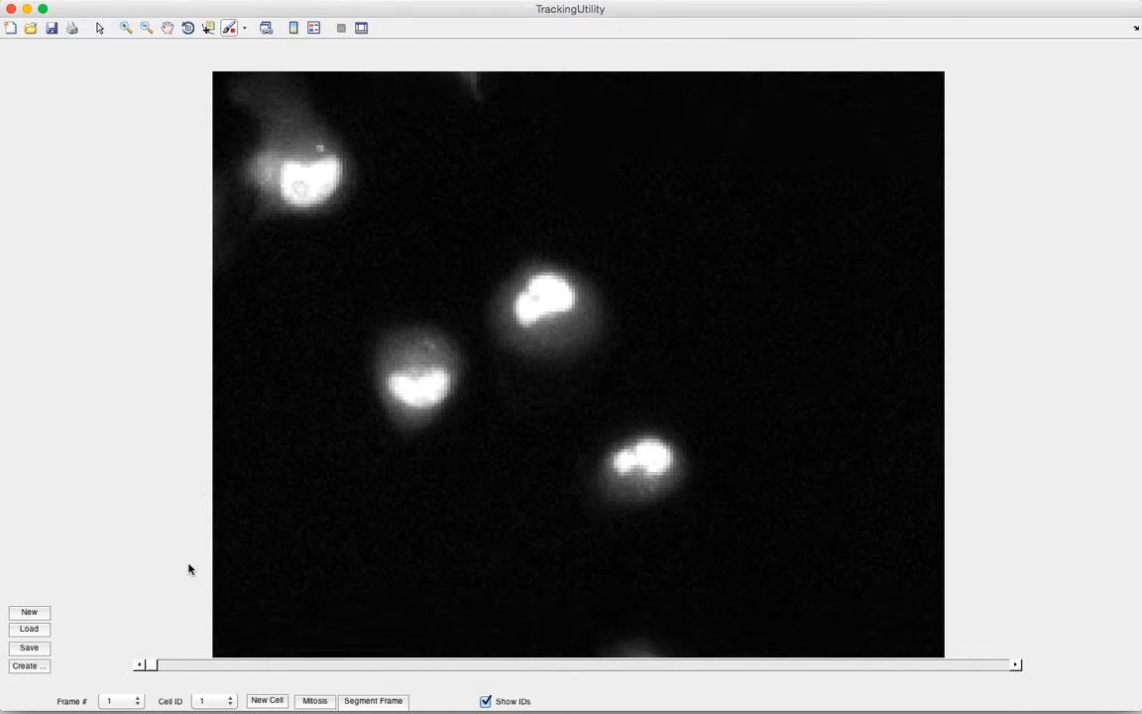
{"action": "key", "text": "d"}
{"action": "key", "text": "d"}
{"action": "key", "text": "d"}
{"action": "key", "text": "s"}
{"action": "key", "text": "a"}
{"action": "key", "text": "d"}
{"action": "key", "text": "w"}
{"action": "key", "text": "s"}
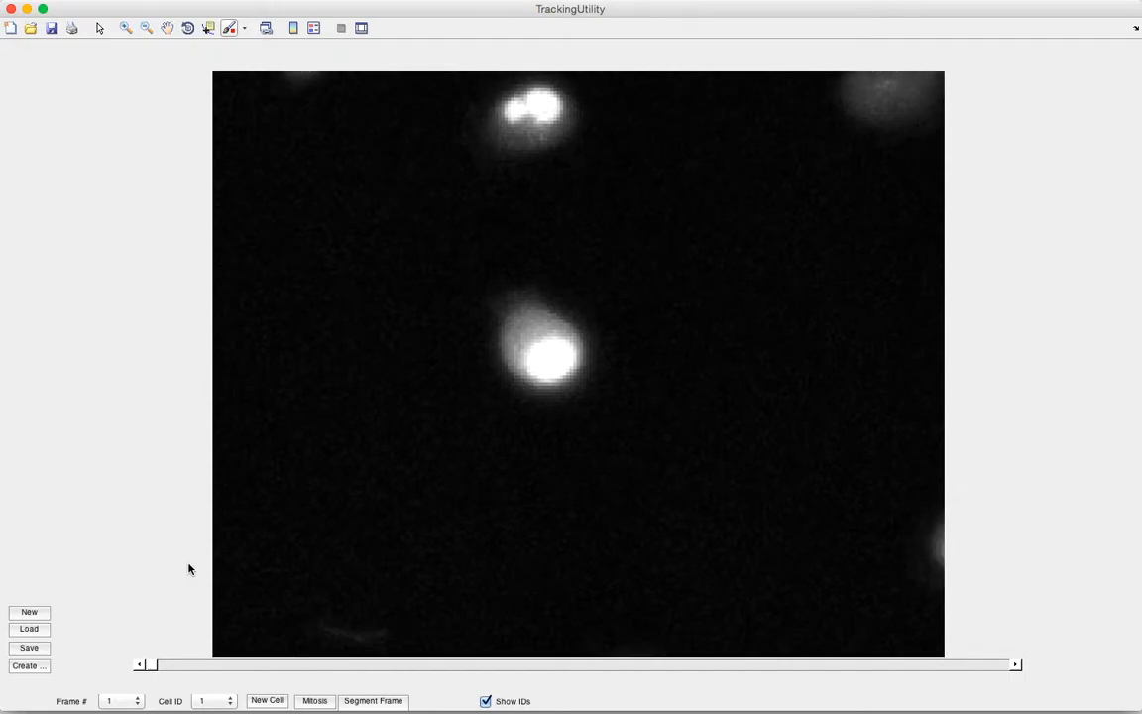
{"action": "key", "text": "e"}
{"action": "key", "text": "e"}
{"action": "key", "text": "a"}
{"action": "key", "text": "w"}
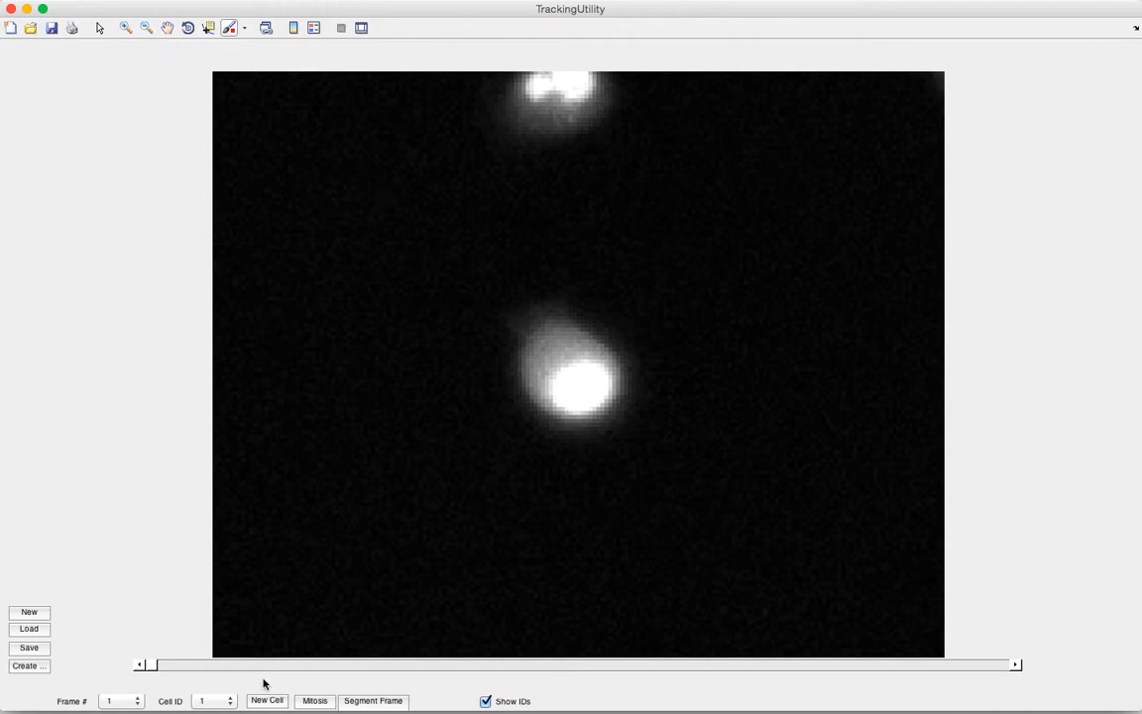
Track the magnified central cell as cell ID 1, marking its nucleus in each of frames 1 to 9.
{"action": "left_click", "coordinate": [226, 706]}
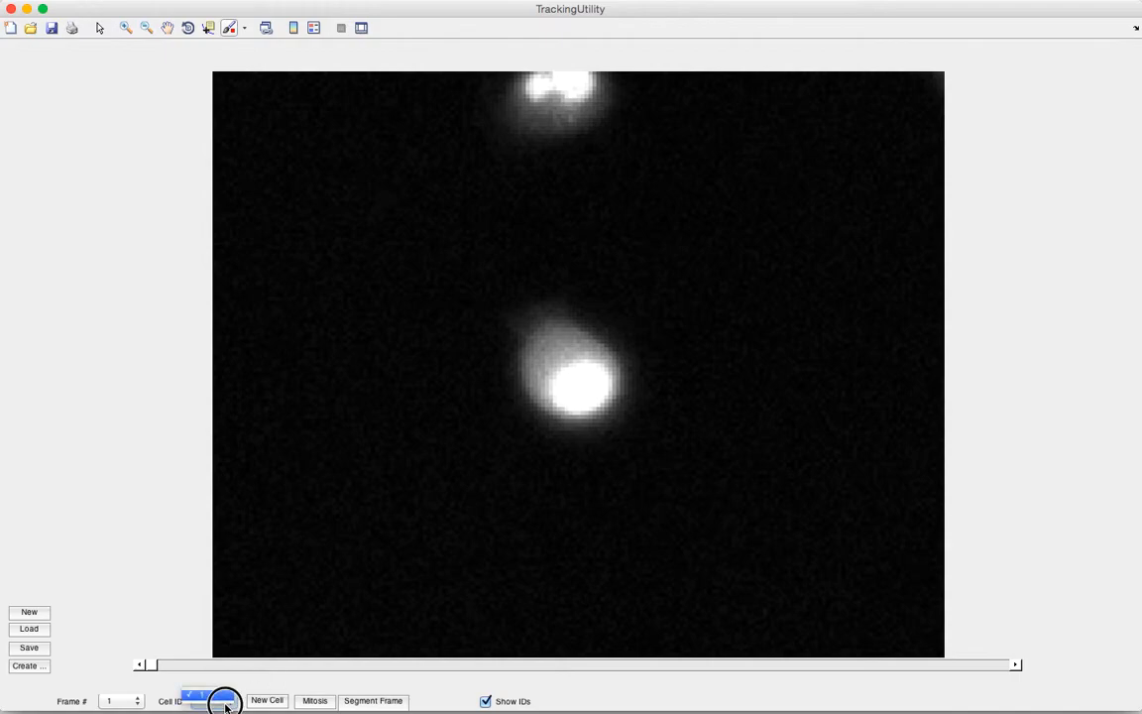
{"action": "left_click", "coordinate": [226, 706]}
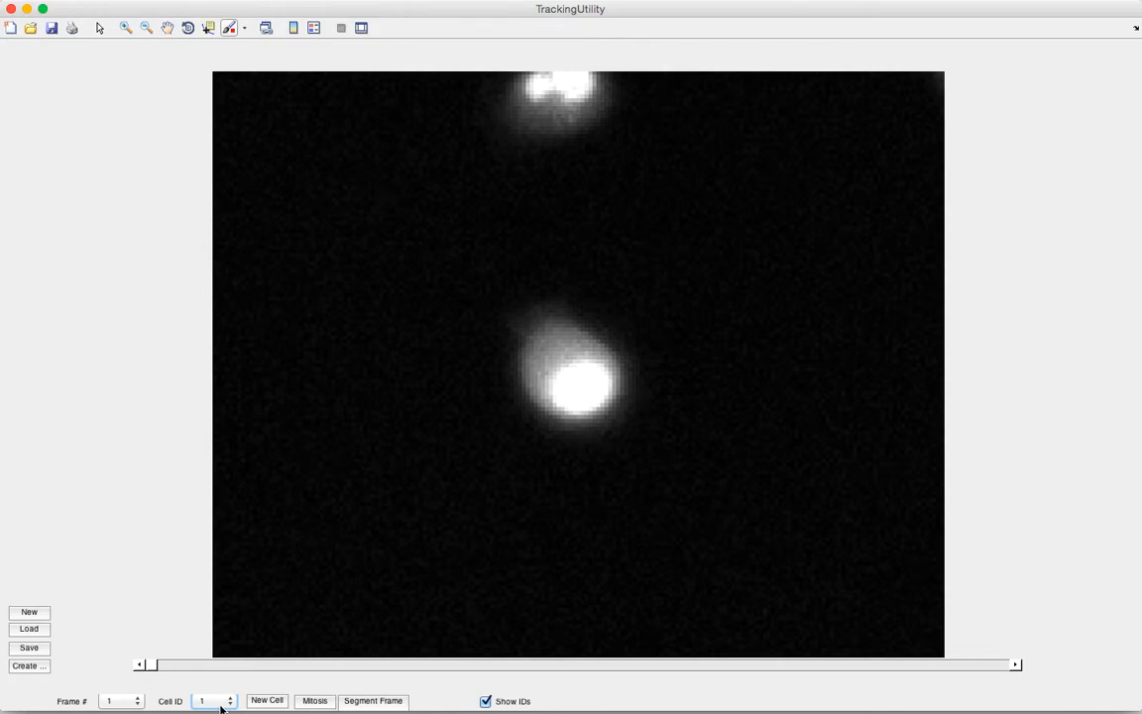
{"action": "left_click", "coordinate": [582, 387]}
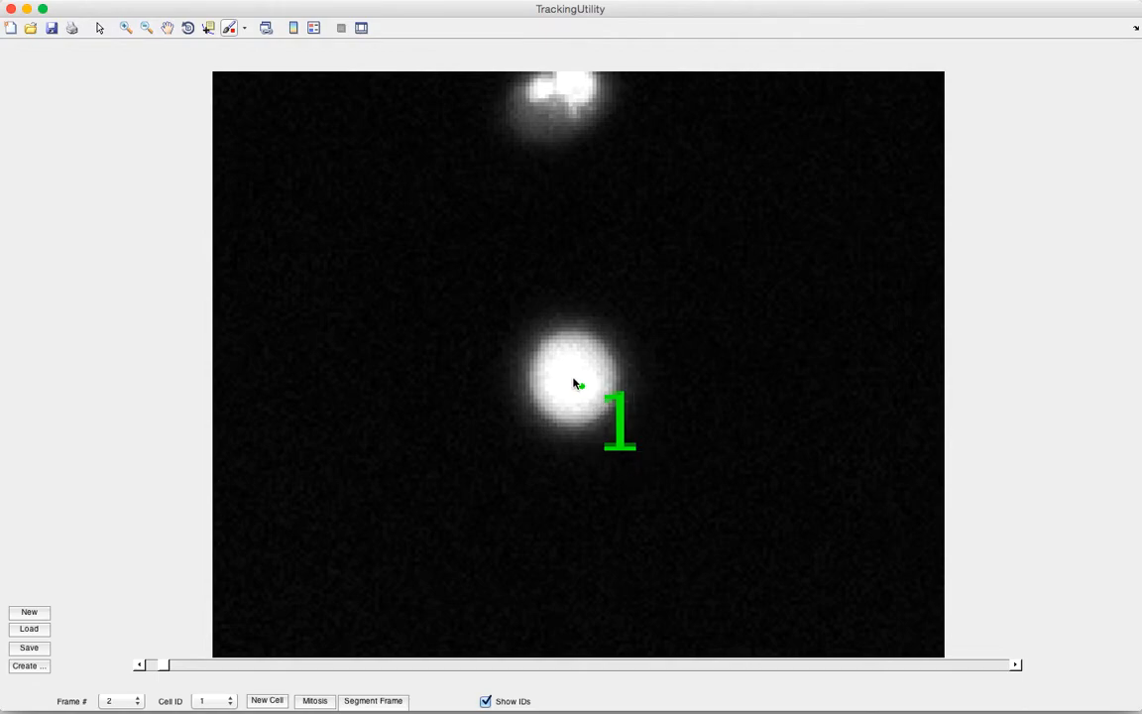
{"action": "left_click", "coordinate": [575, 384]}
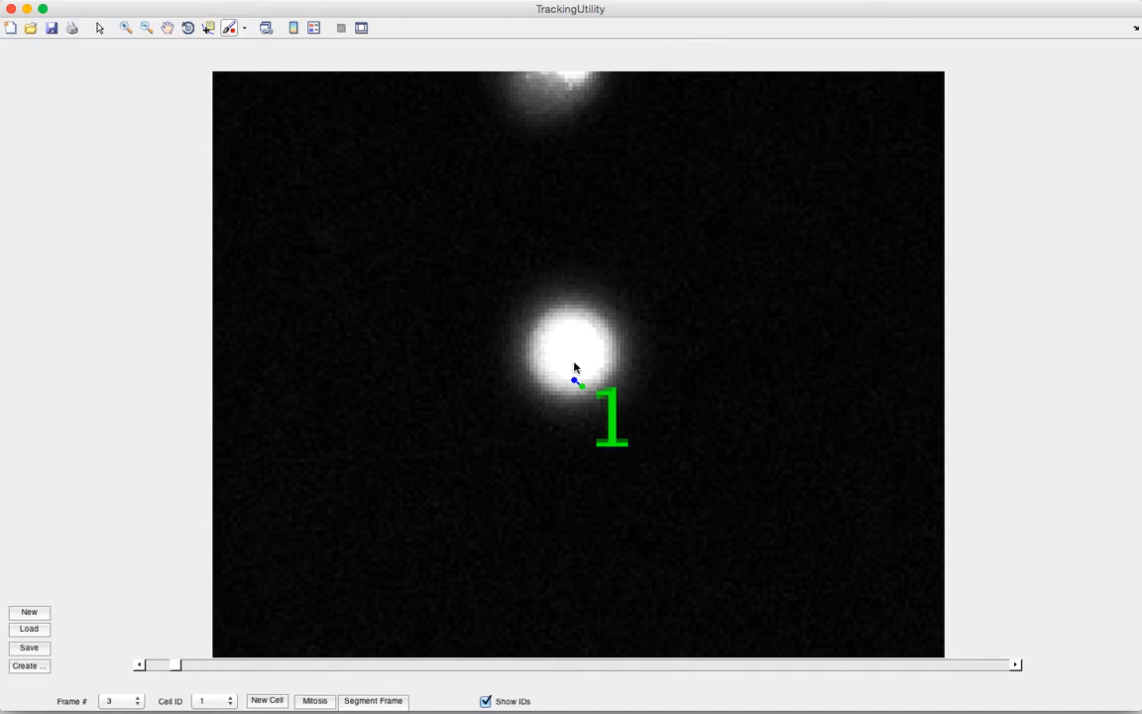
{"action": "left_click", "coordinate": [573, 357]}
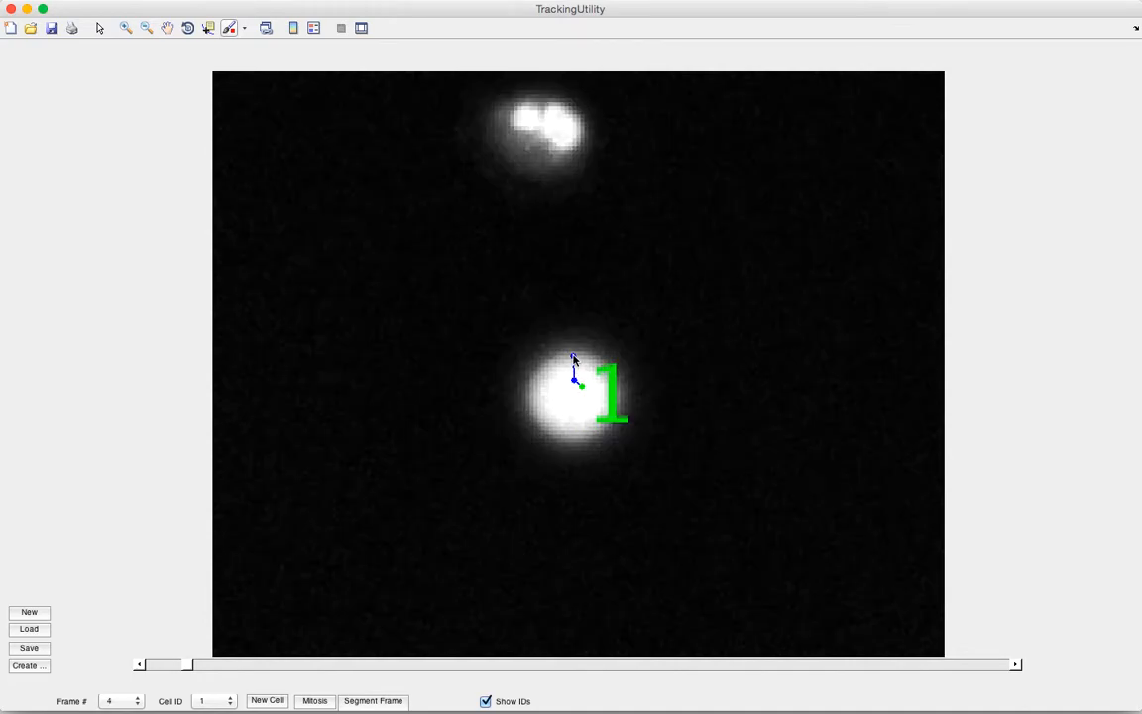
{"action": "left_click", "coordinate": [573, 400]}
{"action": "left_click", "coordinate": [584, 370]}
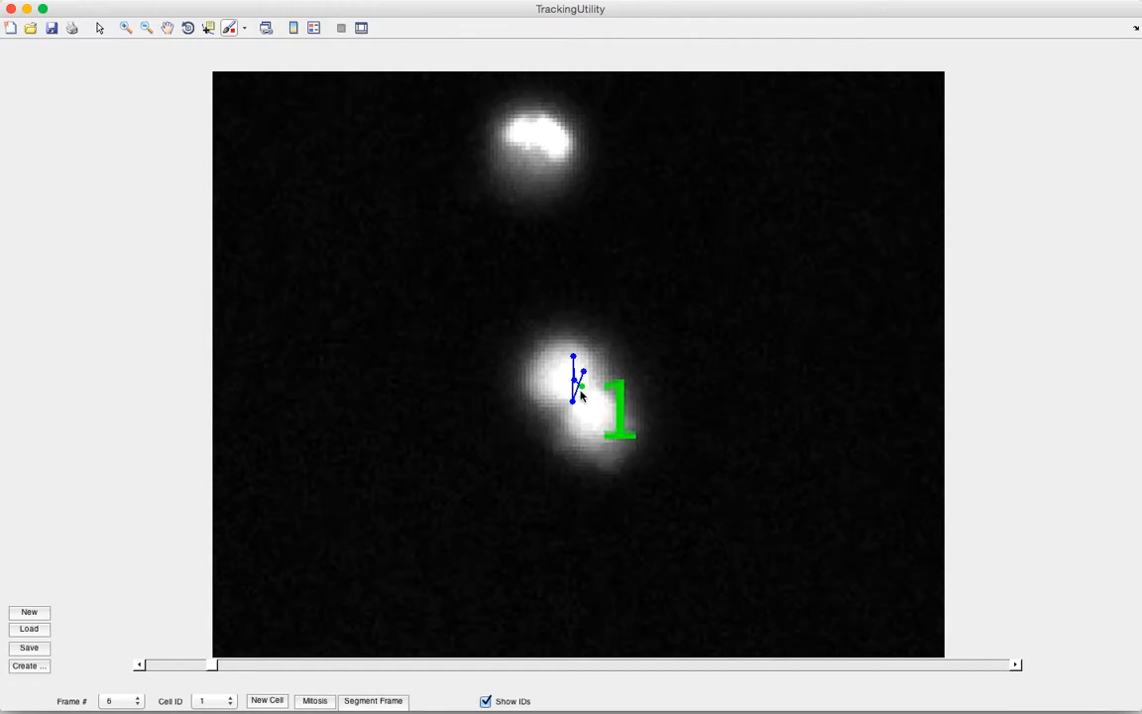
{"action": "left_click", "coordinate": [579, 401]}
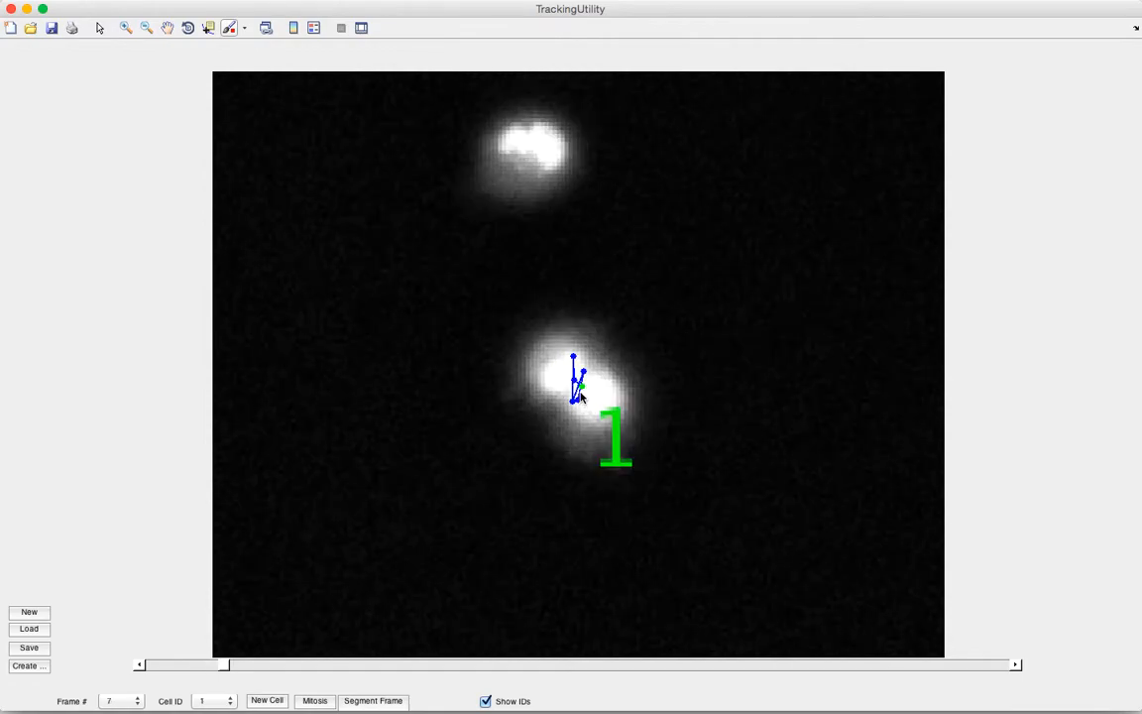
{"action": "left_click", "coordinate": [580, 392]}
{"action": "left_click", "coordinate": [577, 395]}
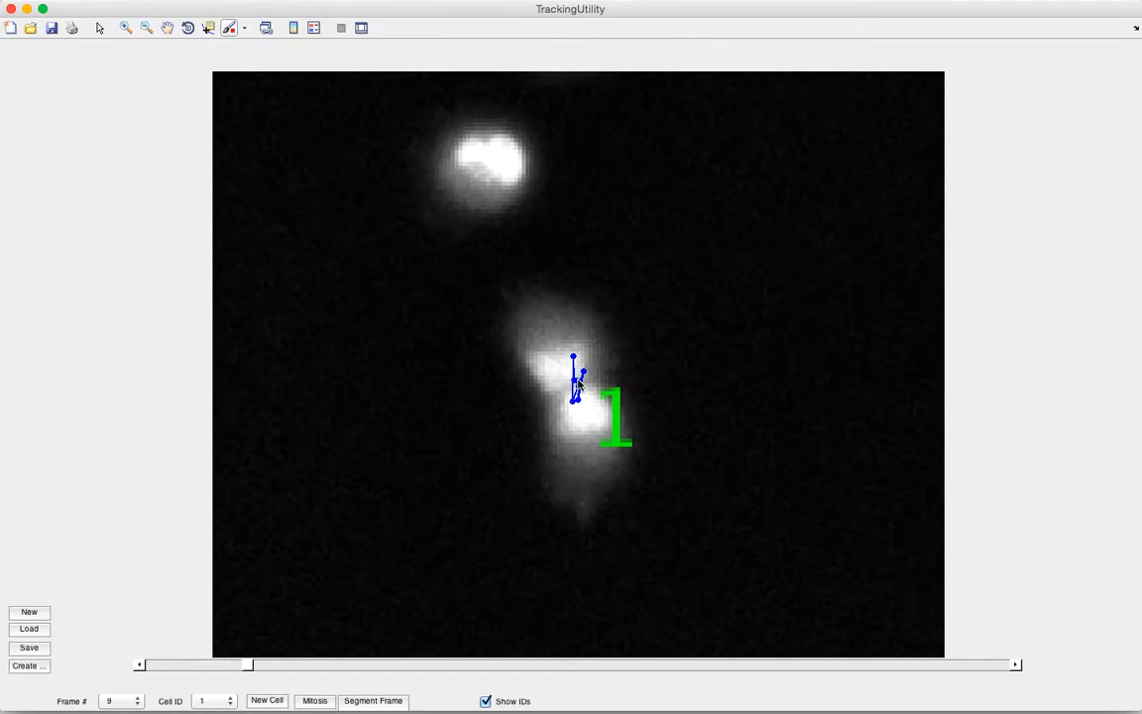
{"action": "left_click", "coordinate": [576, 393]}
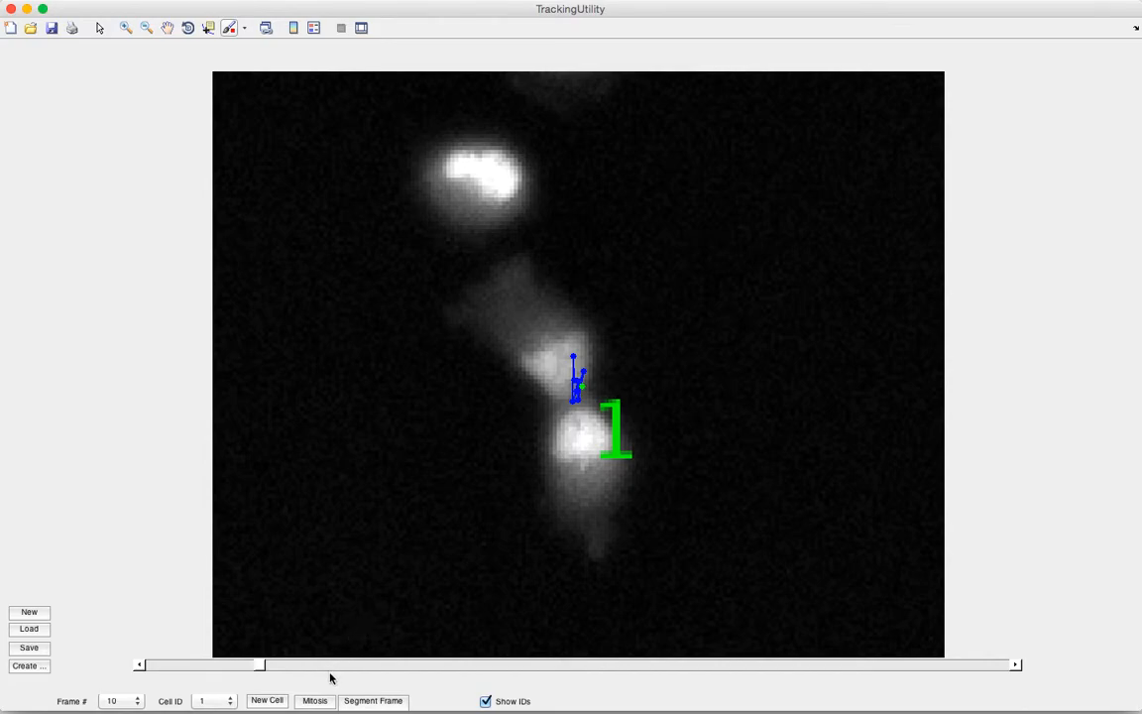
Record a mitosis of cell 1 in frame 10, marking the upper and the lower daughter cell.
{"action": "left_click", "coordinate": [316, 700]}
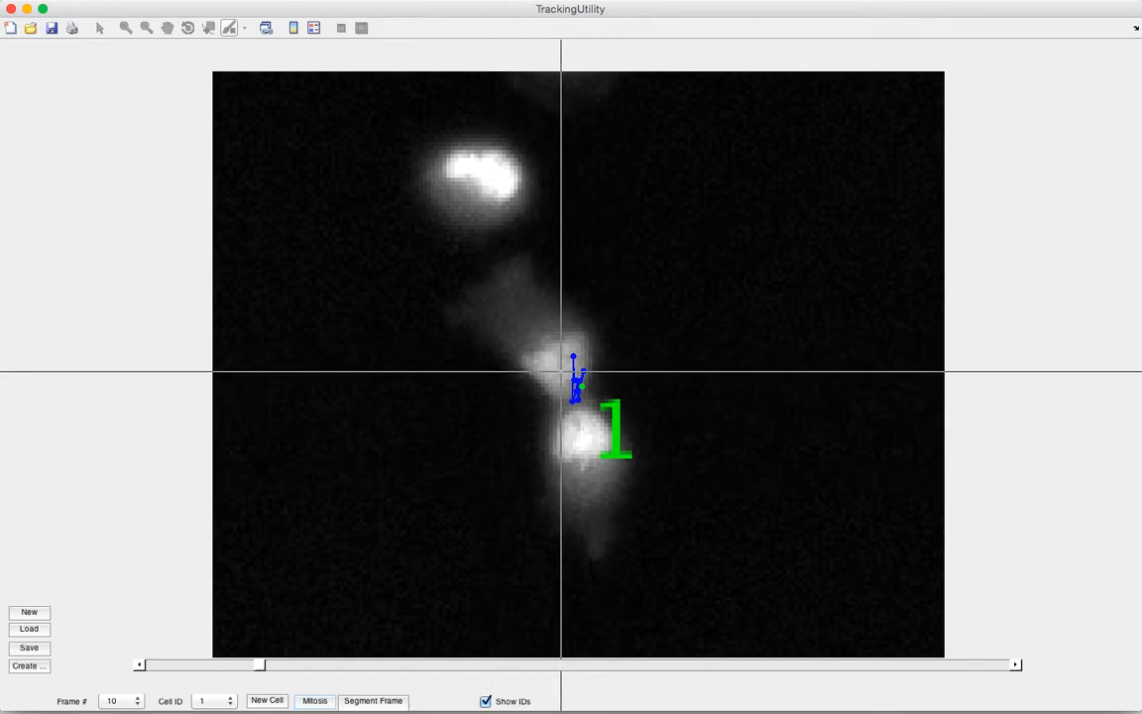
{"action": "left_click", "coordinate": [563, 372]}
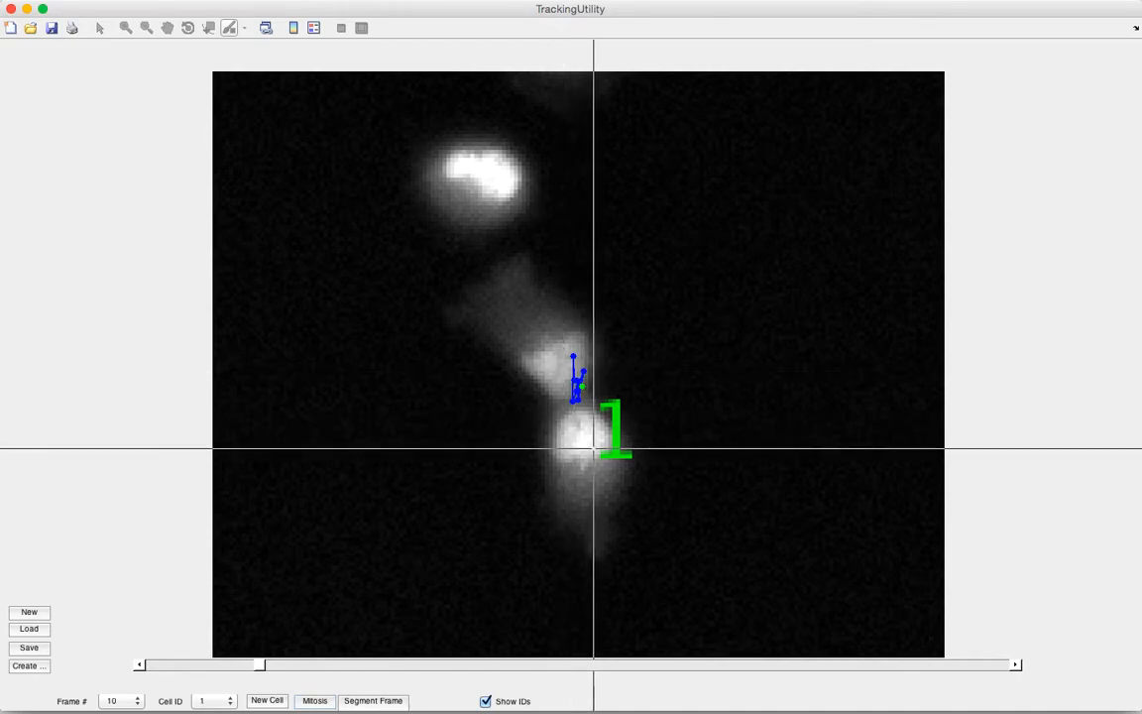
{"action": "left_click", "coordinate": [585, 439]}
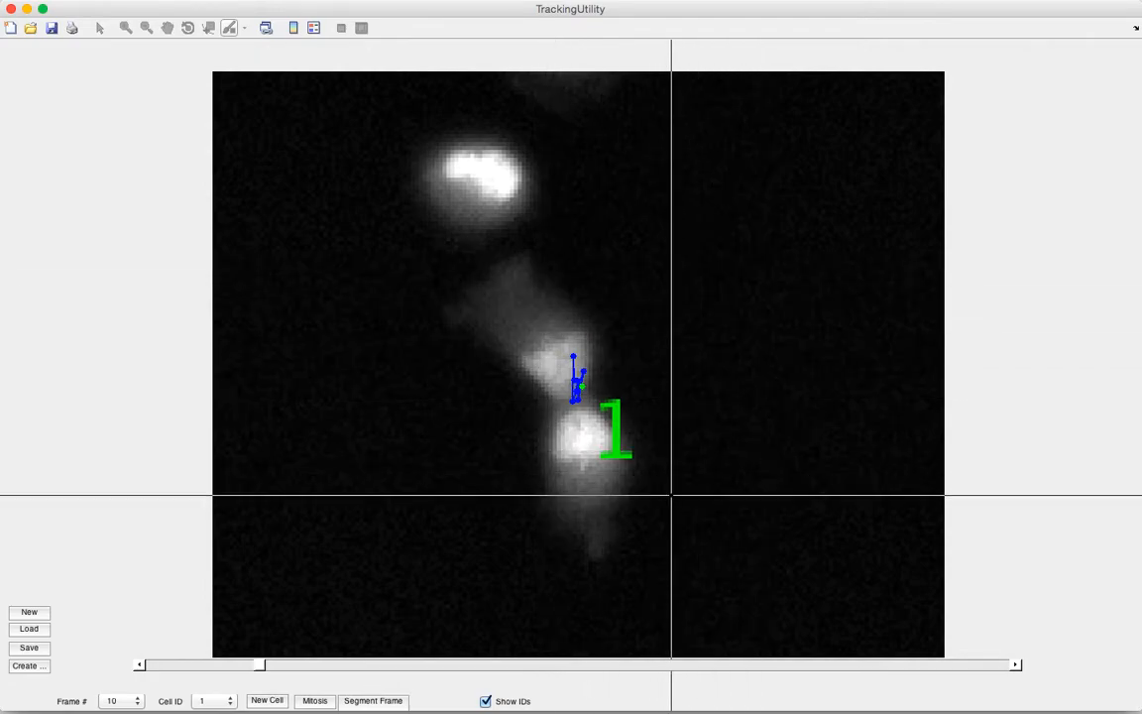
{"action": "left_click", "coordinate": [671, 494]}
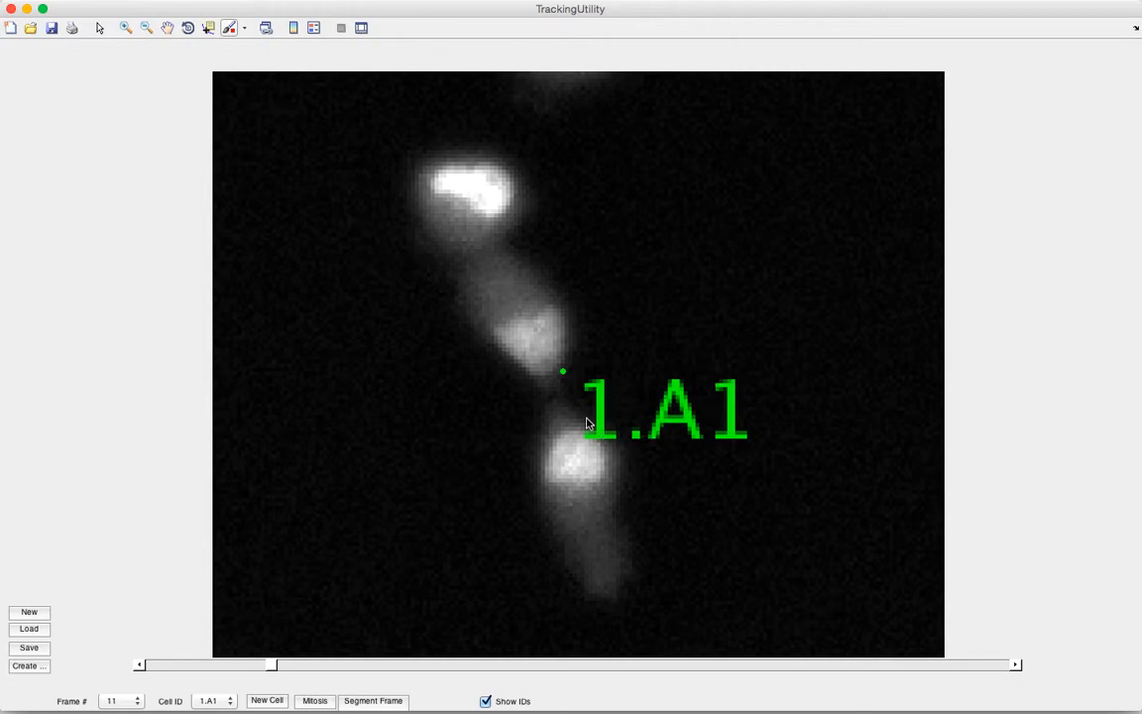
Track the upper daughter cell 1.A1 by marking its nucleus in each of frames 11 to 15.
{"action": "left_click", "coordinate": [536, 351]}
{"action": "left_click", "coordinate": [531, 338]}
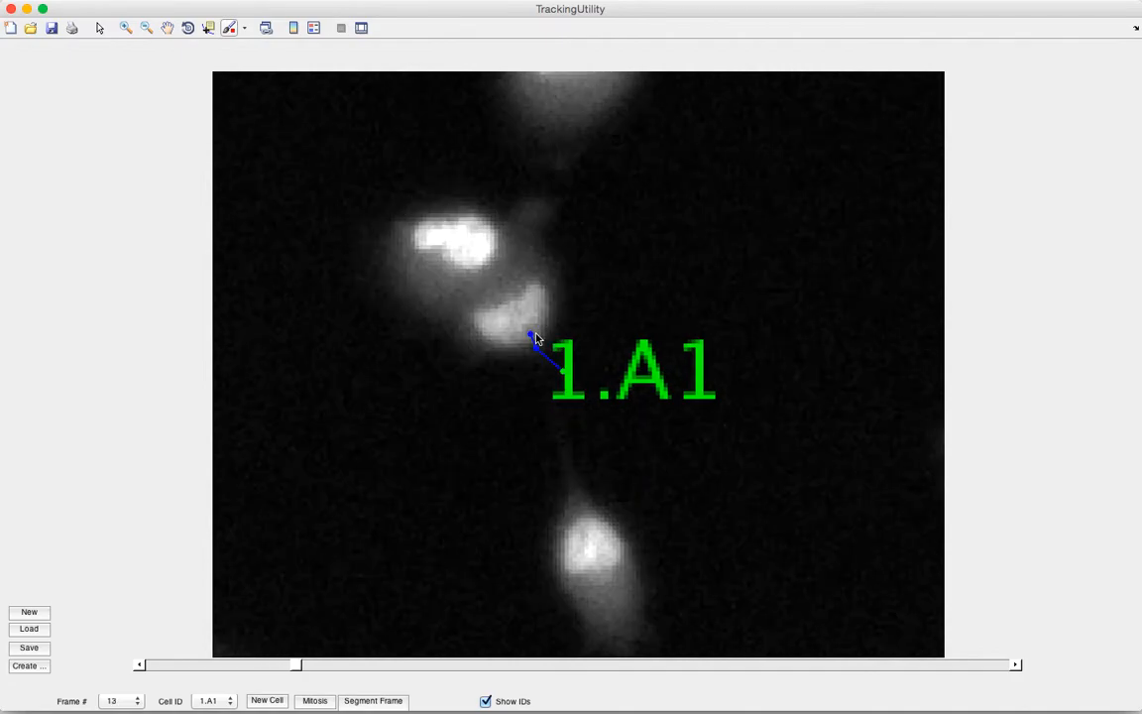
{"action": "left_click", "coordinate": [517, 328]}
{"action": "left_click", "coordinate": [505, 321]}
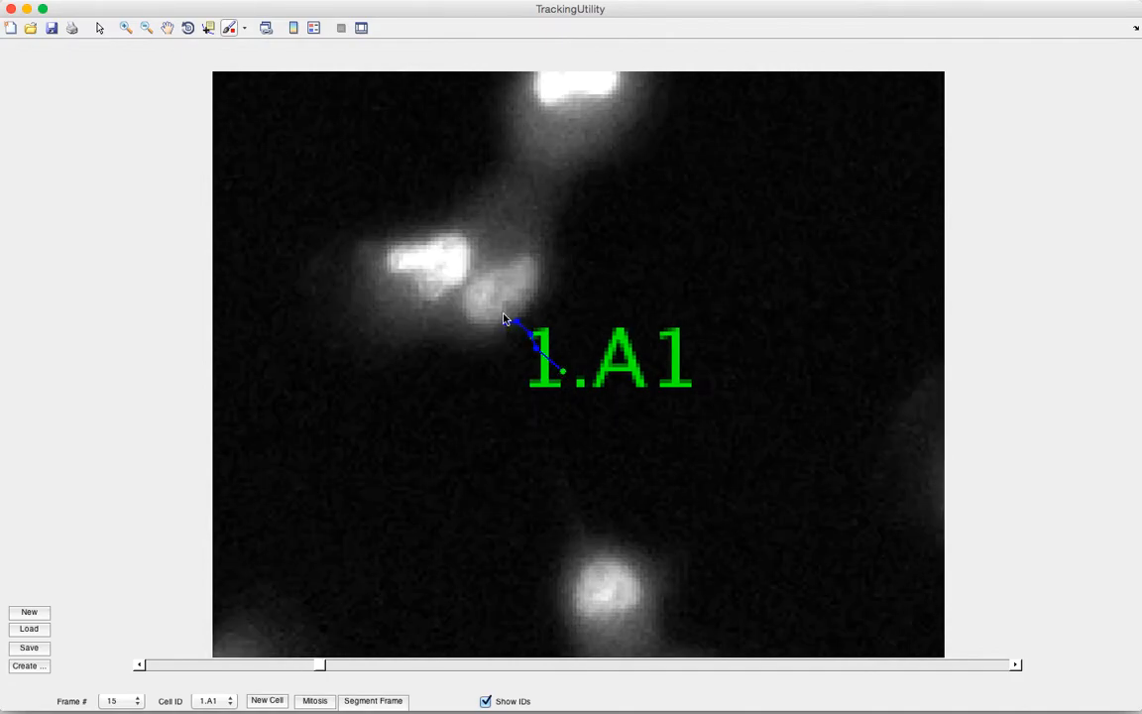
{"action": "left_click", "coordinate": [505, 300]}
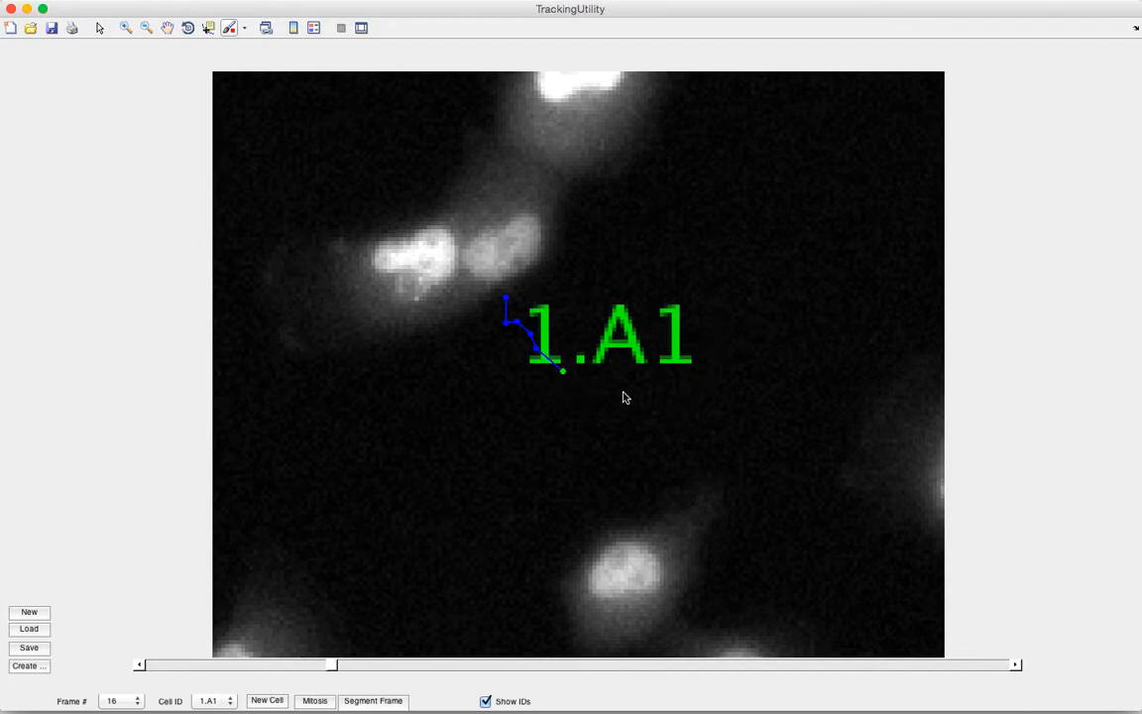
Switch to the lower daughter cell 1.A2 and mark its nucleus in each of frames 11 to 15.
{"action": "left_click", "coordinate": [229, 701]}
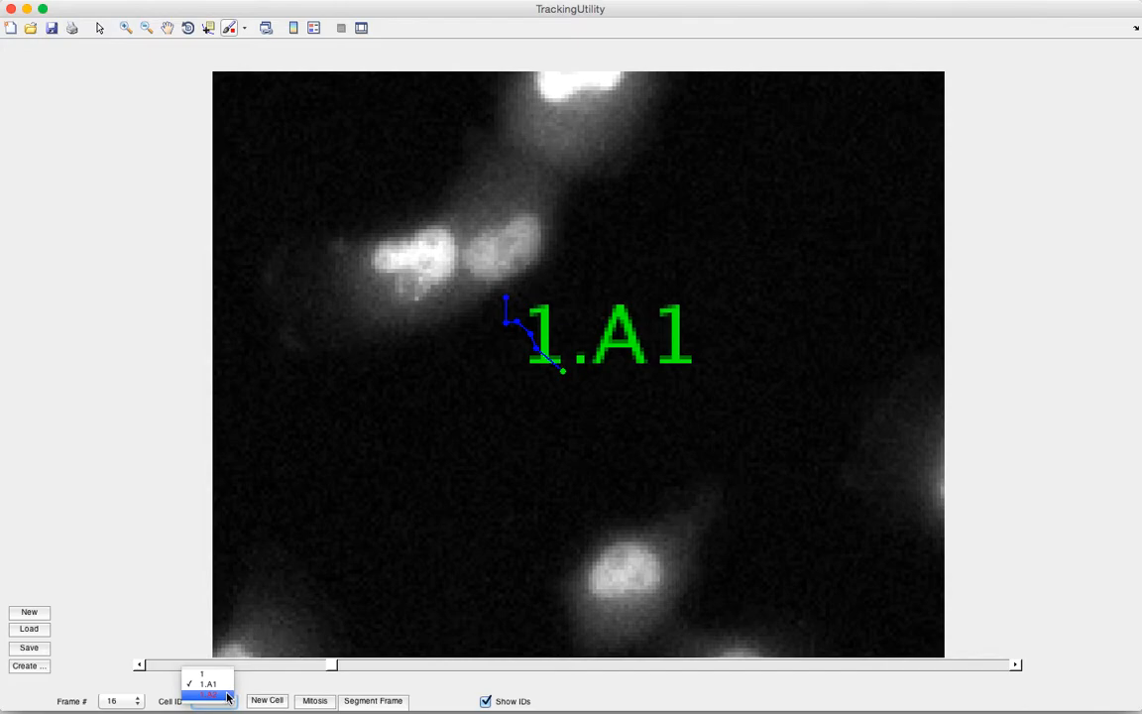
{"action": "left_click", "coordinate": [227, 695]}
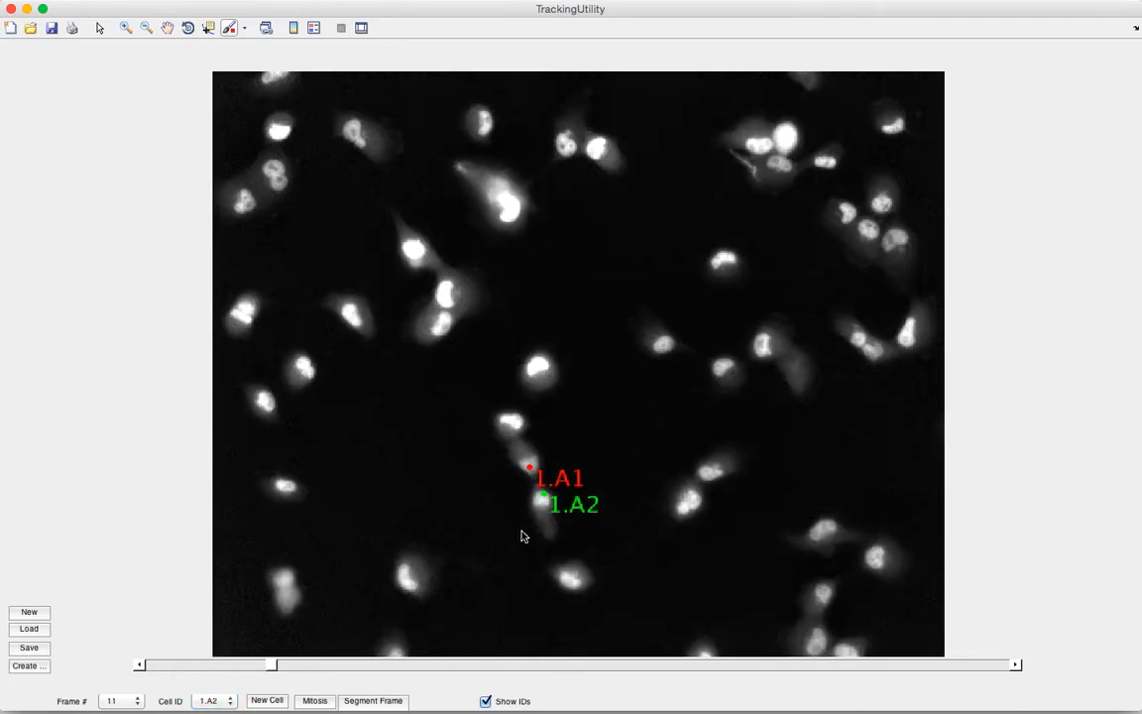
{"action": "scroll", "coordinate": [530, 505], "scroll_direction": "up", "scroll_amount": 5}
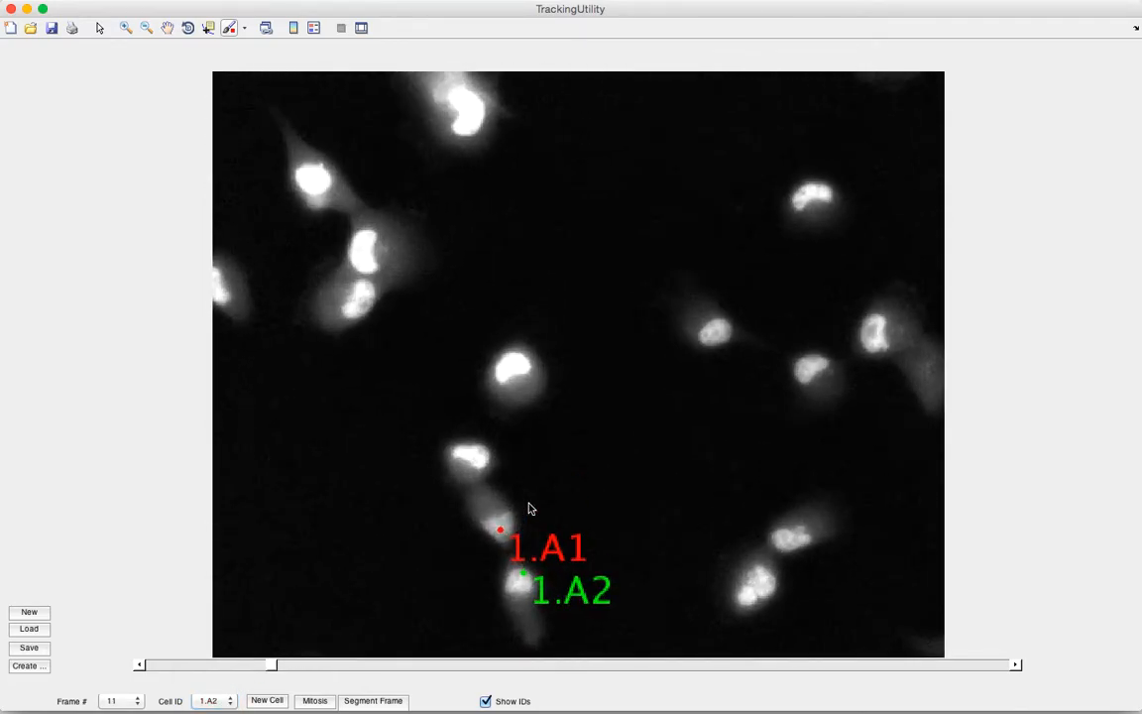
{"action": "key", "text": "Left"}
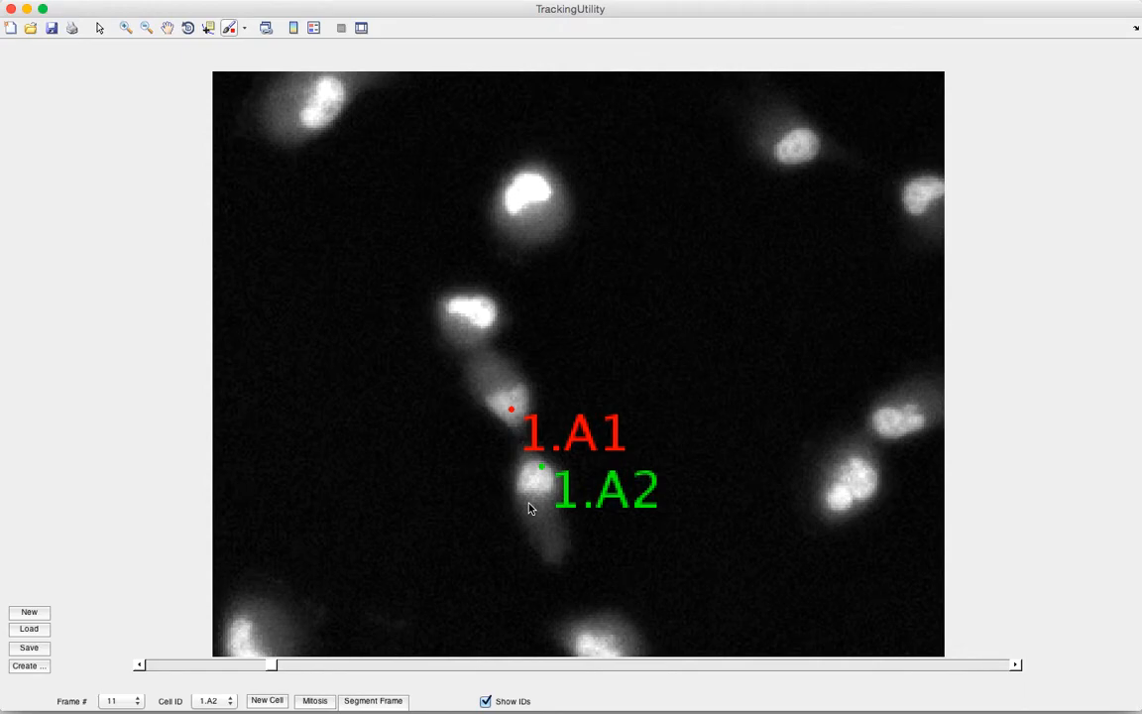
{"action": "key", "text": "plus"}
{"action": "key", "text": "plus"}
{"action": "key", "text": "Down"}
{"action": "key", "text": "Down"}
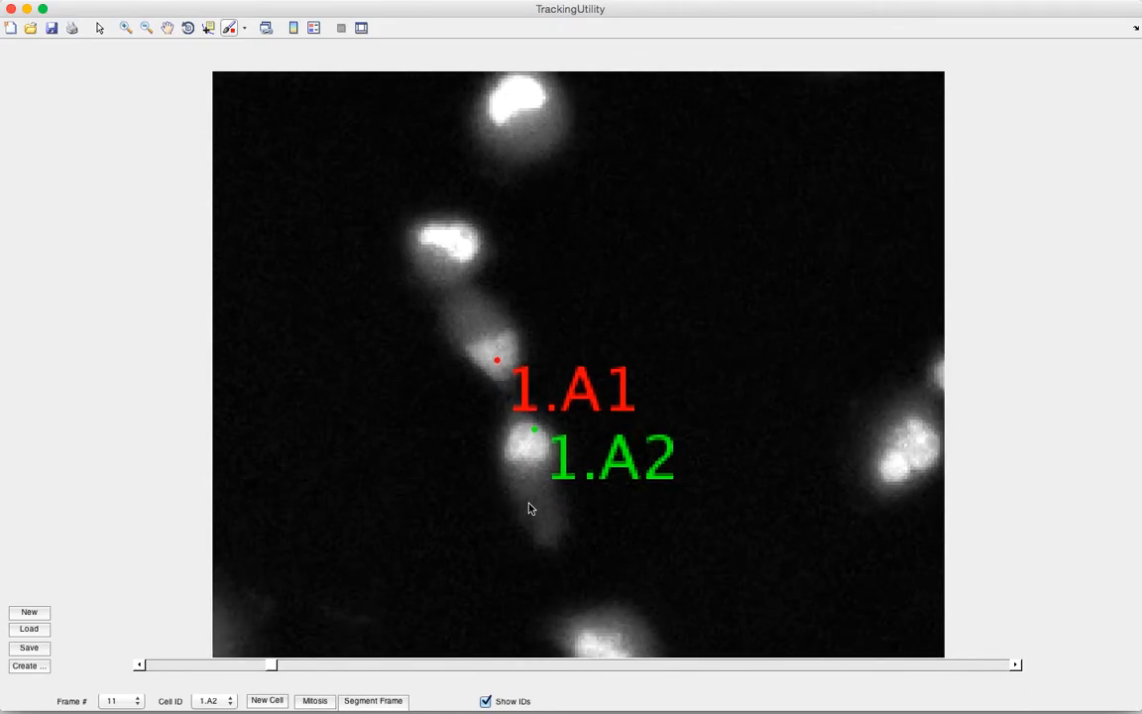
{"action": "left_click", "coordinate": [527, 445]}
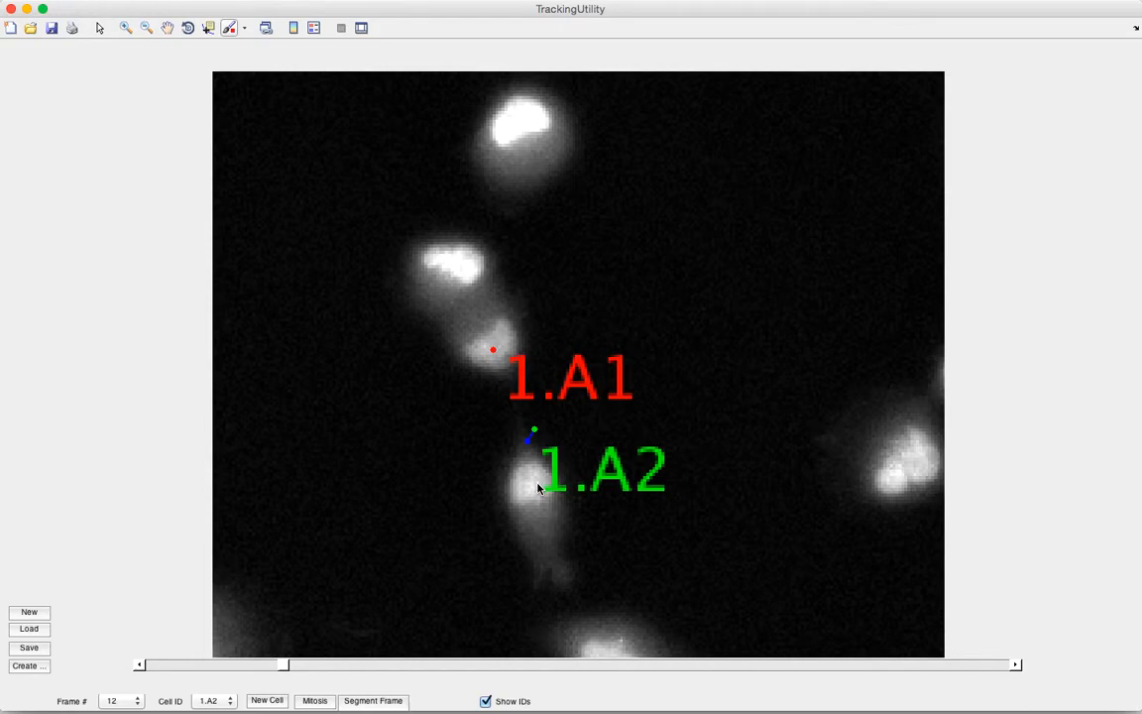
{"action": "left_click", "coordinate": [532, 480]}
{"action": "left_click", "coordinate": [543, 513]}
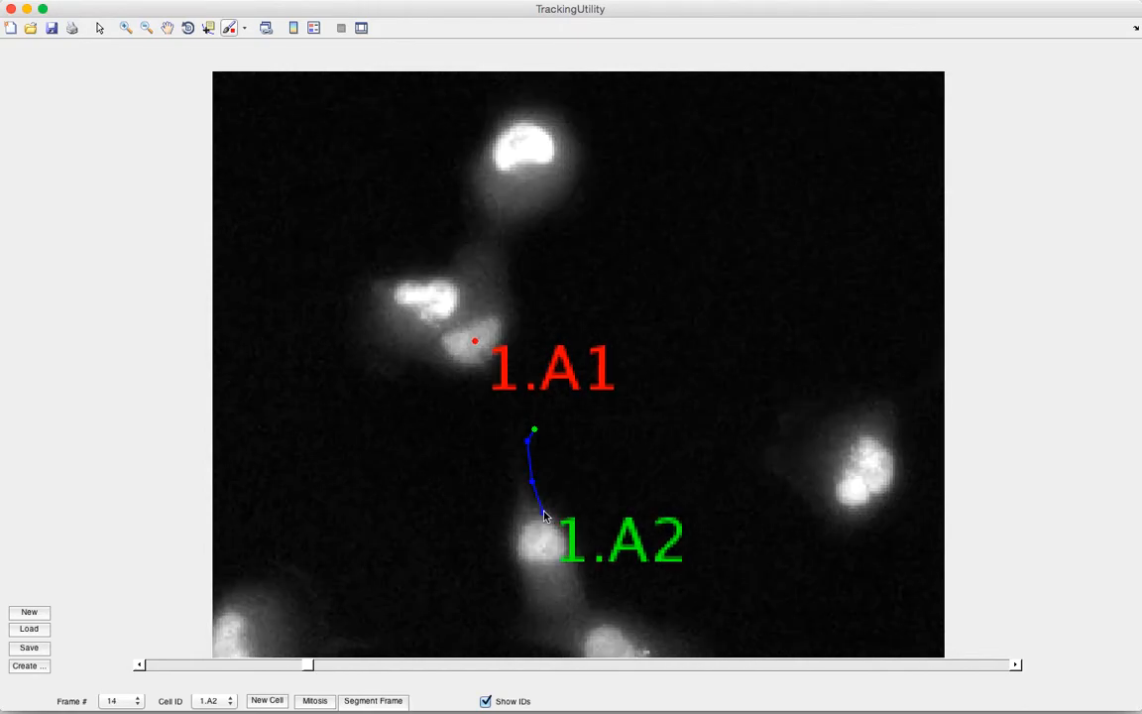
{"action": "left_click", "coordinate": [543, 544]}
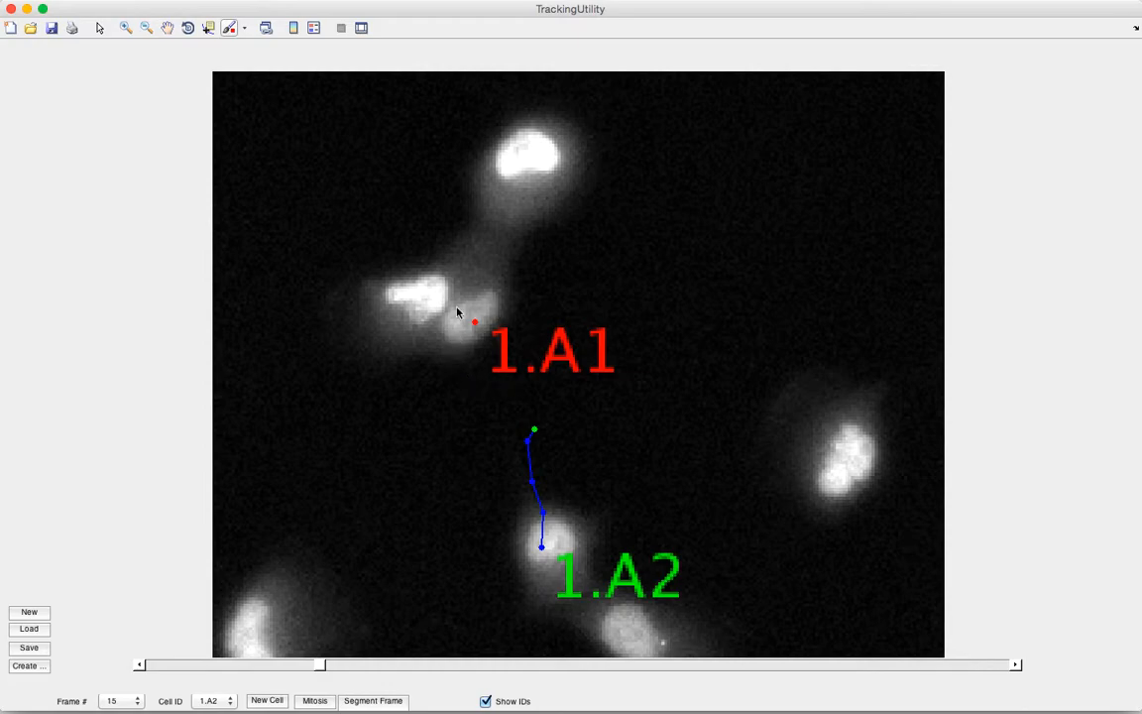
{"action": "left_click", "coordinate": [551, 544]}
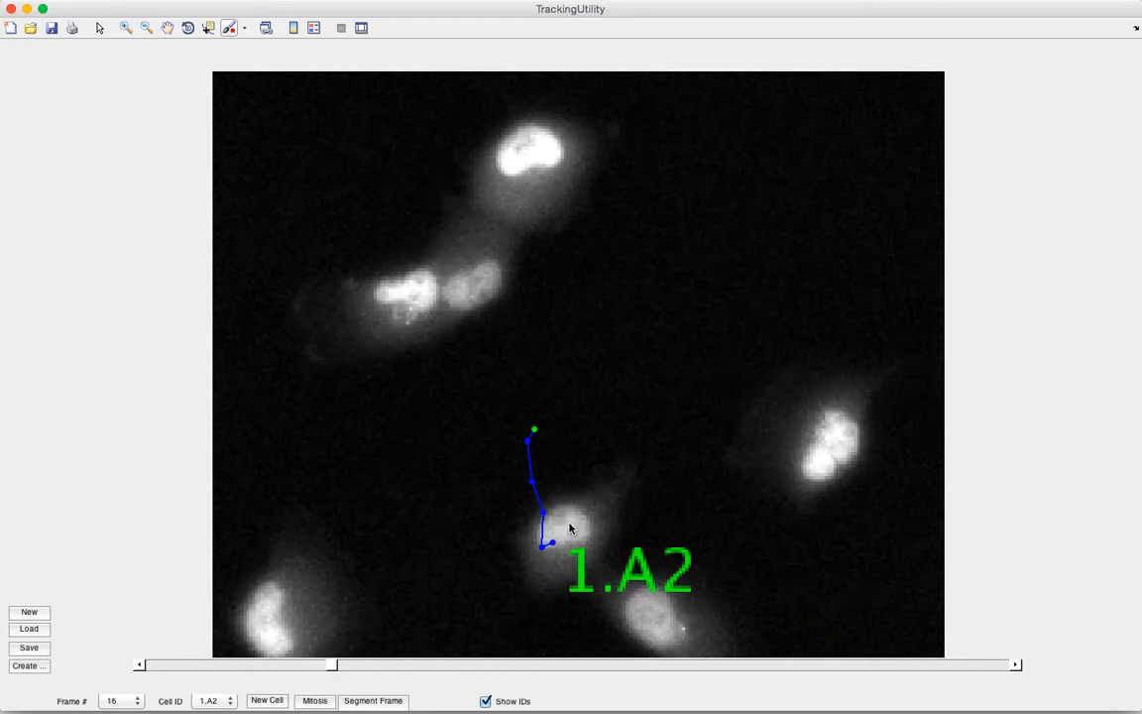
Extend the track of daughter cell 1.A2 by marking its nucleus in each of frames 16 to 25.
{"action": "left_click", "coordinate": [565, 529]}
{"action": "left_click", "coordinate": [590, 513]}
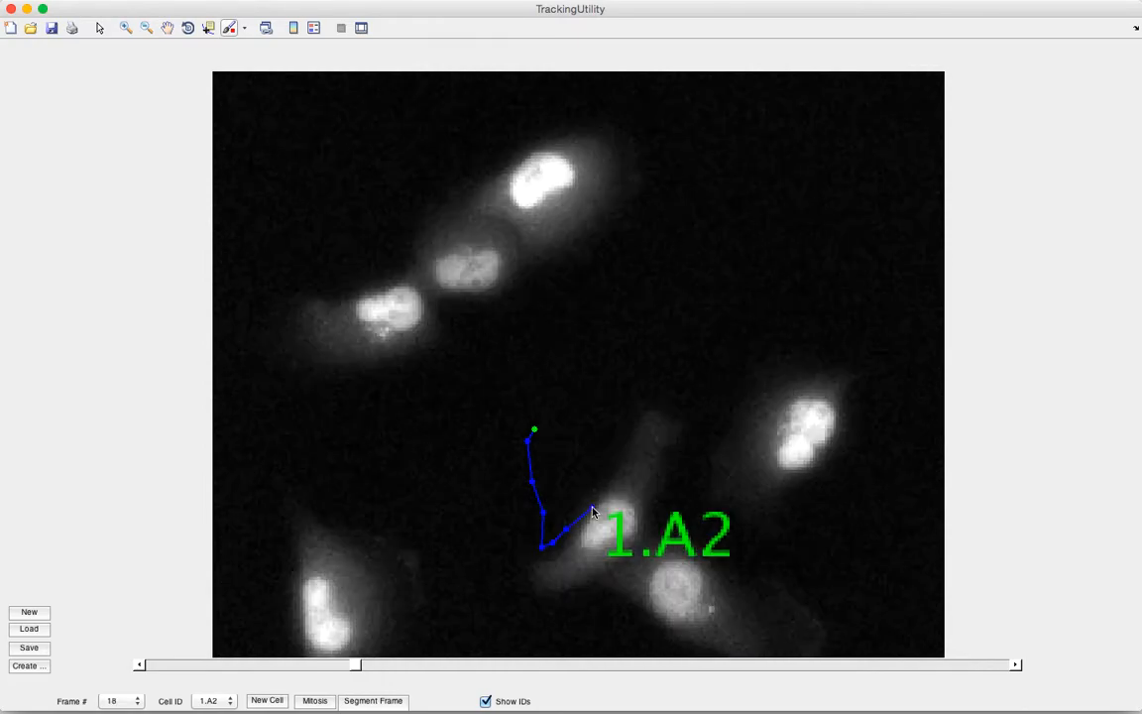
{"action": "left_click", "coordinate": [609, 522]}
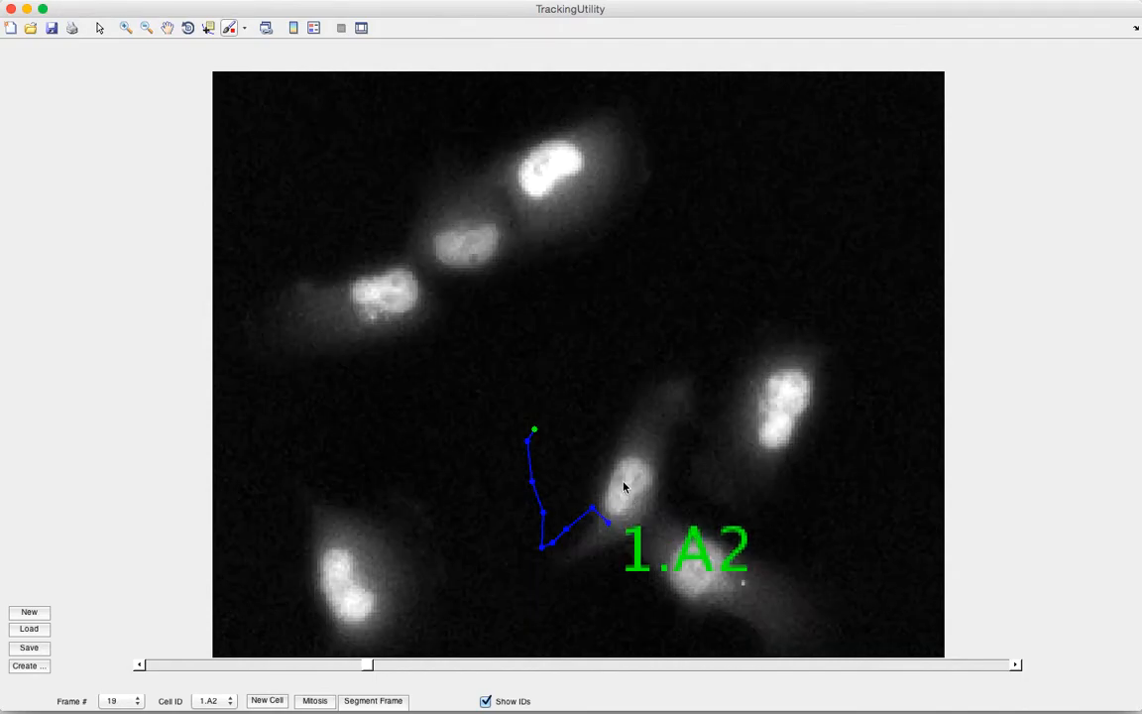
{"action": "left_click", "coordinate": [622, 486]}
{"action": "left_click", "coordinate": [644, 477]}
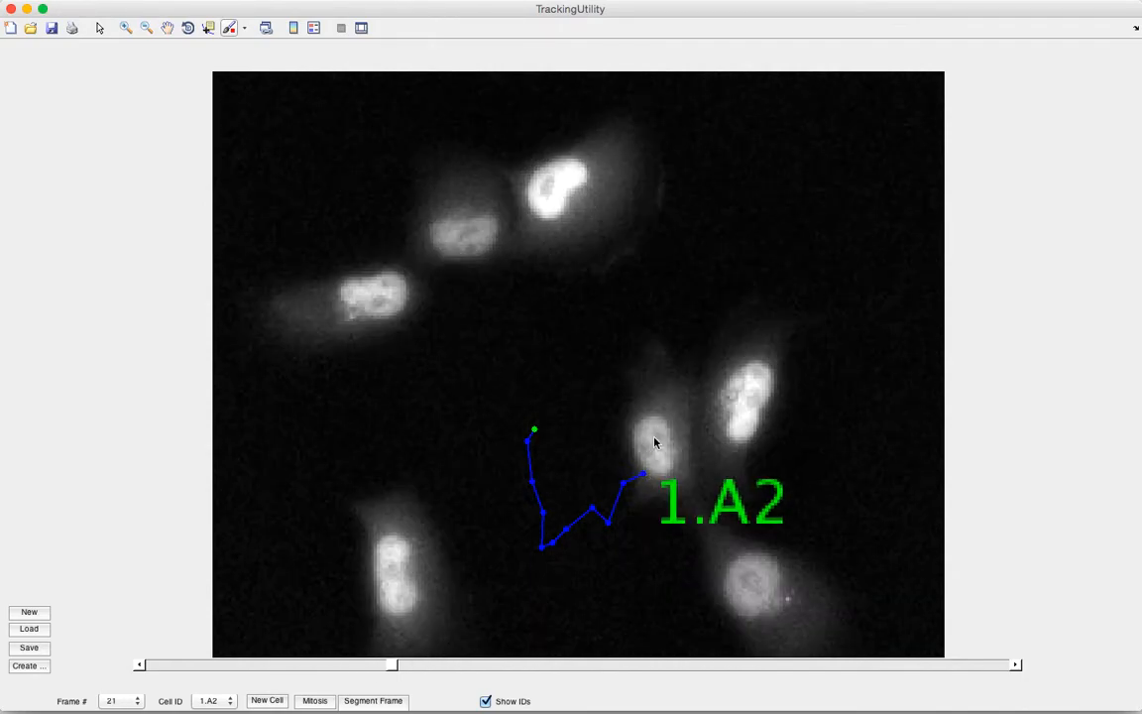
{"action": "left_click", "coordinate": [649, 446]}
{"action": "left_click", "coordinate": [654, 456]}
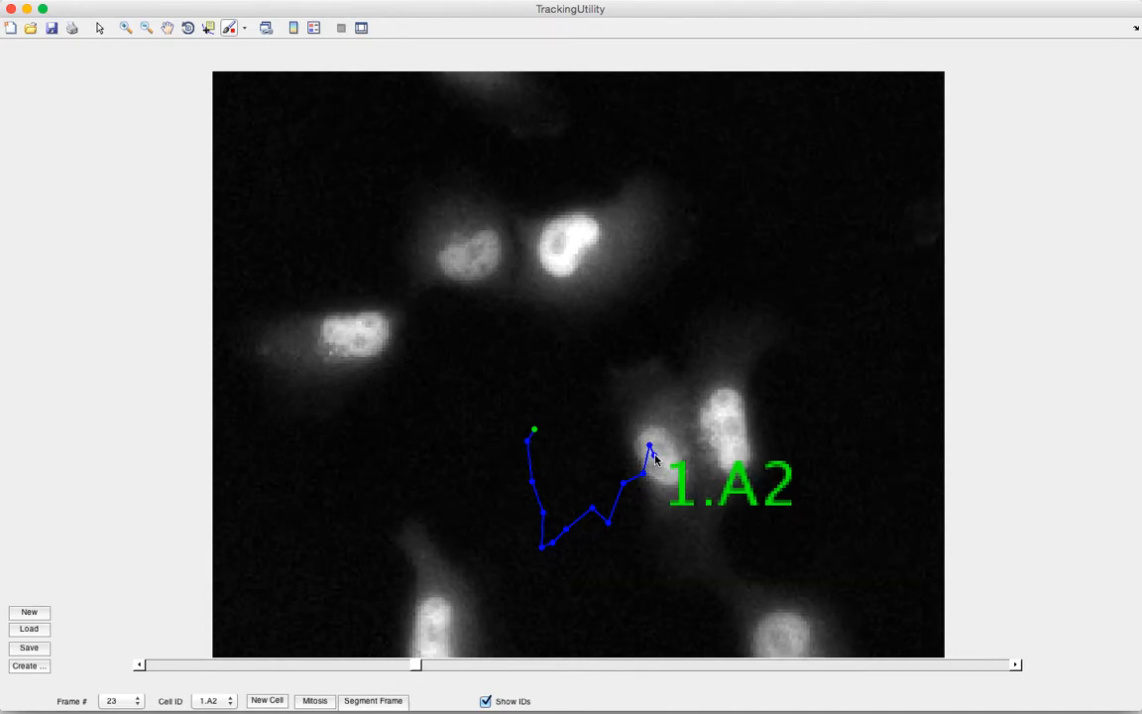
{"action": "left_click", "coordinate": [660, 459]}
{"action": "left_click", "coordinate": [652, 419]}
{"action": "left_click", "coordinate": [651, 428]}
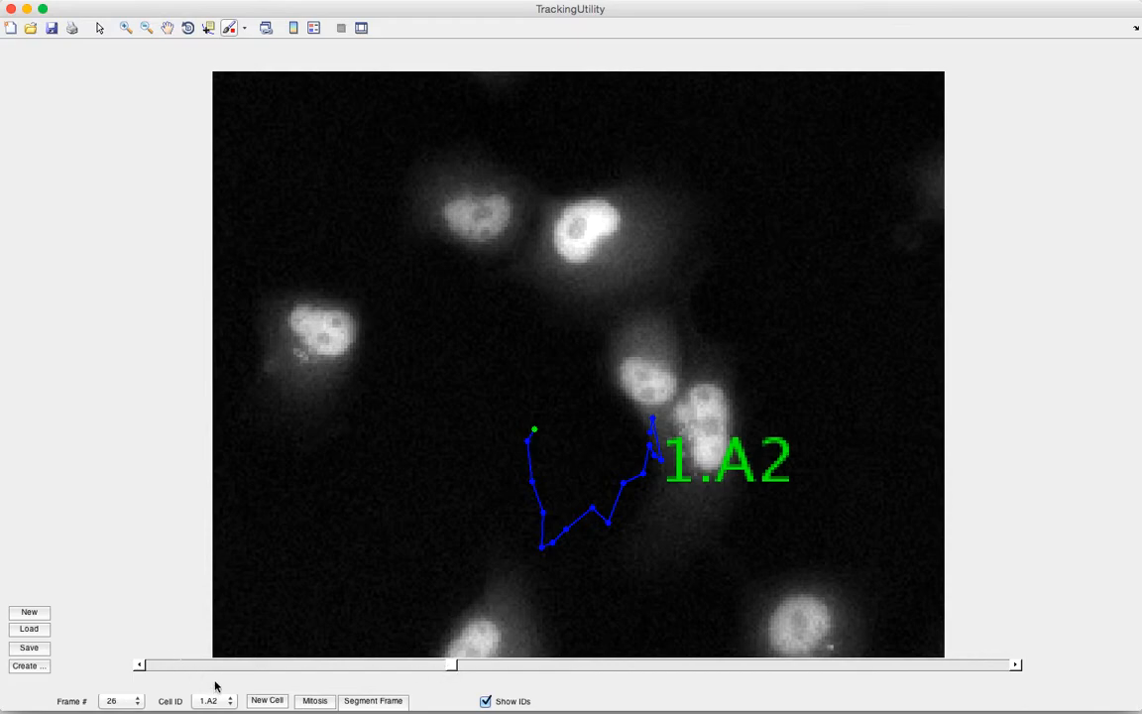
Go back to frame 10 and step forward to frame 13 to review the tracks of both daughter cells.
{"action": "left_click_drag", "start_coordinate": [451, 664], "coordinate": [264, 665]}
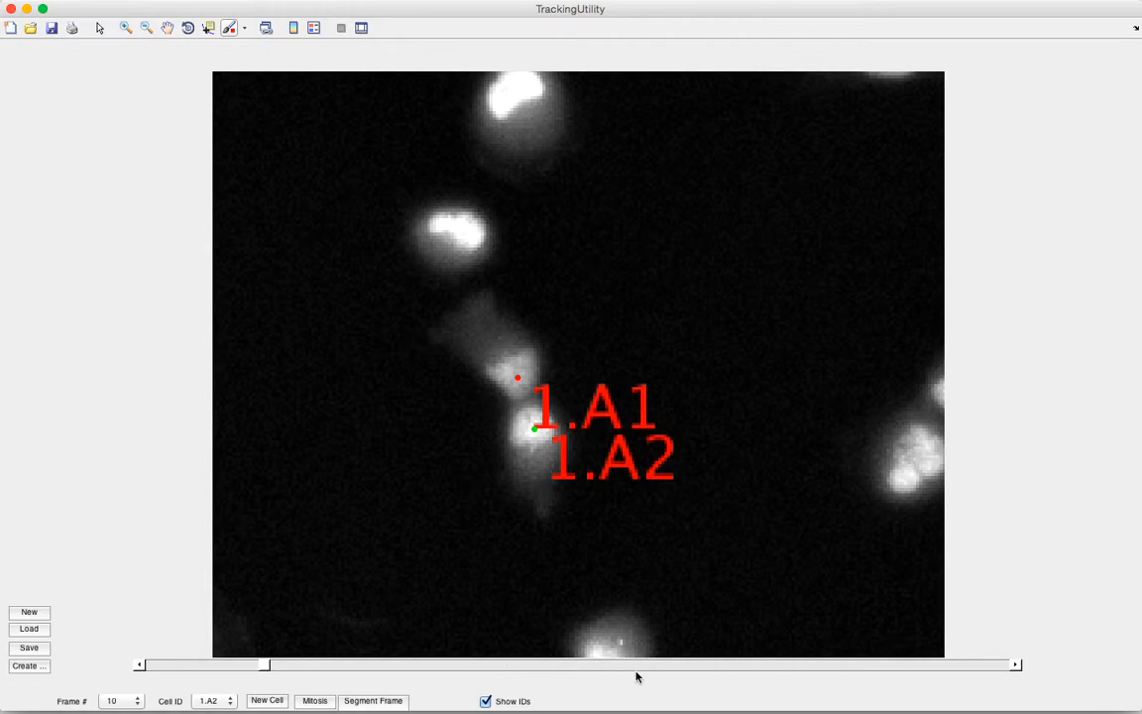
{"action": "left_click", "coordinate": [1014, 665]}
{"action": "left_click", "coordinate": [1017, 666]}
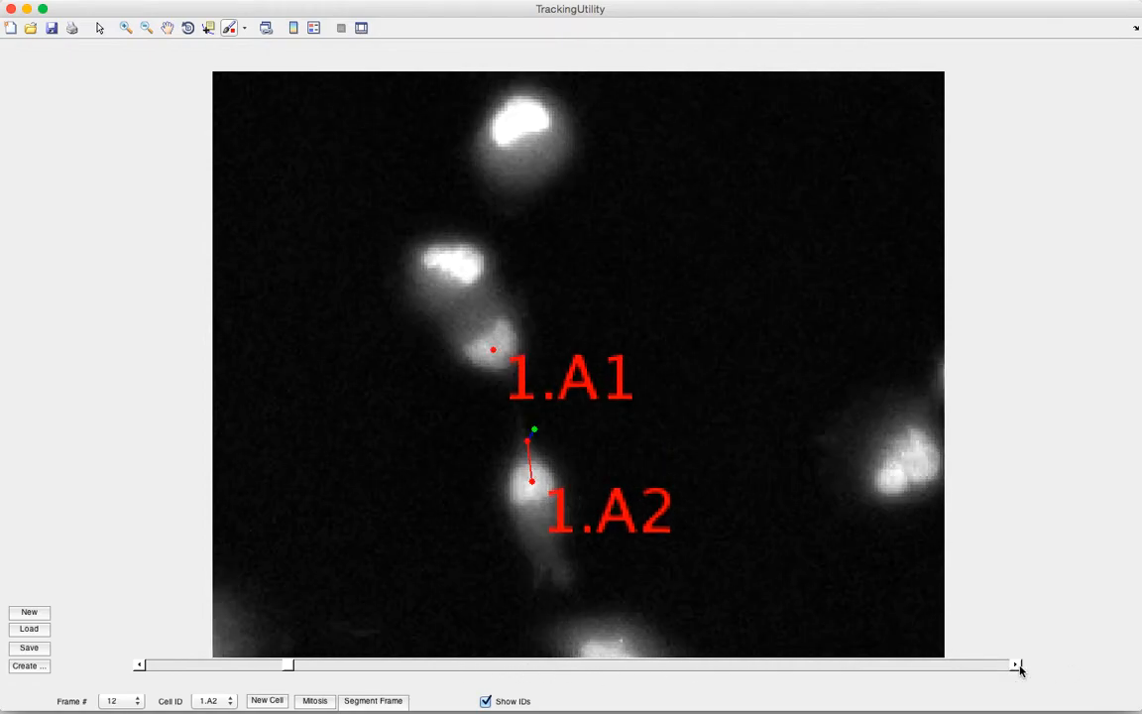
{"action": "left_click", "coordinate": [1017, 666]}
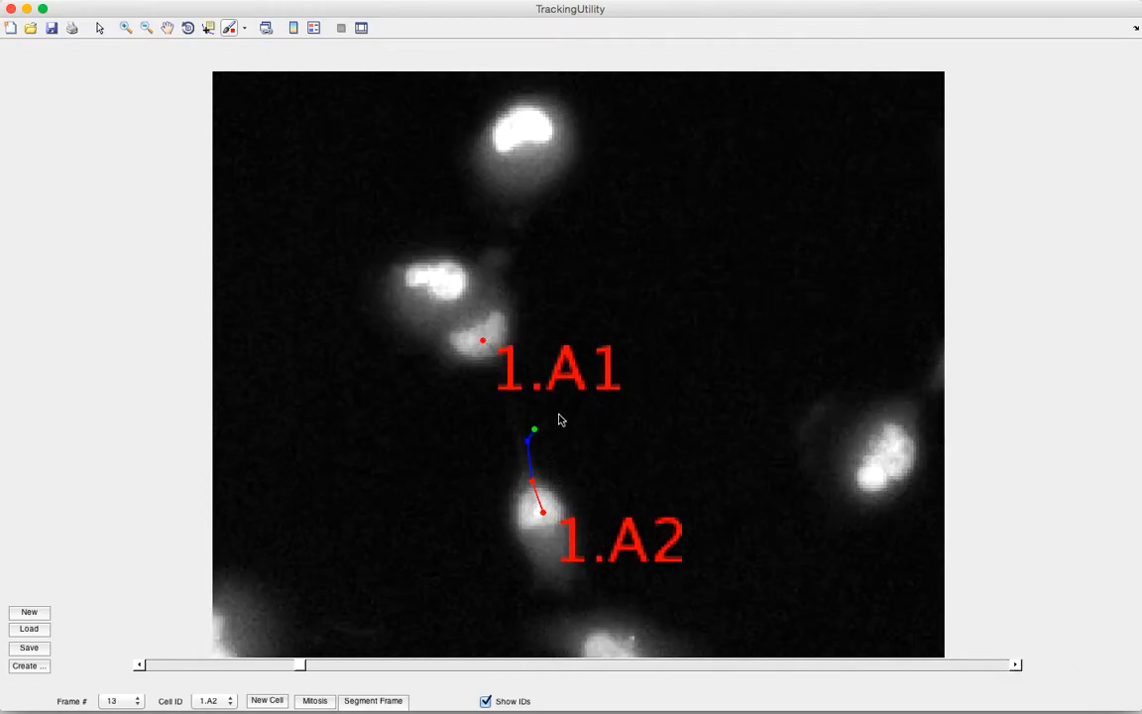
Switch the display of the cell IDs off and back on several times.
{"action": "left_click", "coordinate": [485, 701]}
{"action": "left_click", "coordinate": [484, 701]}
{"action": "left_click", "coordinate": [484, 700]}
{"action": "left_click", "coordinate": [485, 700]}
{"action": "left_click", "coordinate": [484, 701]}
{"action": "left_click", "coordinate": [485, 700]}
Switch to daughter cell 1.A1 and mark its nucleus in frames 16 and 17.
{"action": "left_click", "coordinate": [212, 700]}
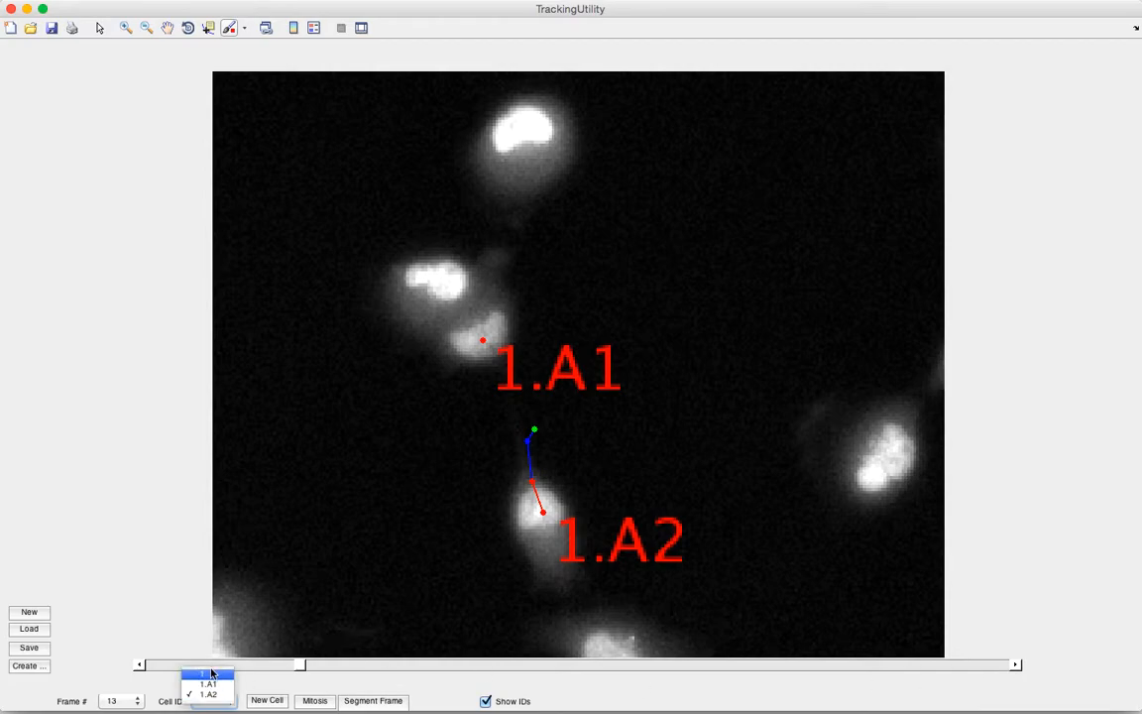
{"action": "left_click", "coordinate": [210, 686]}
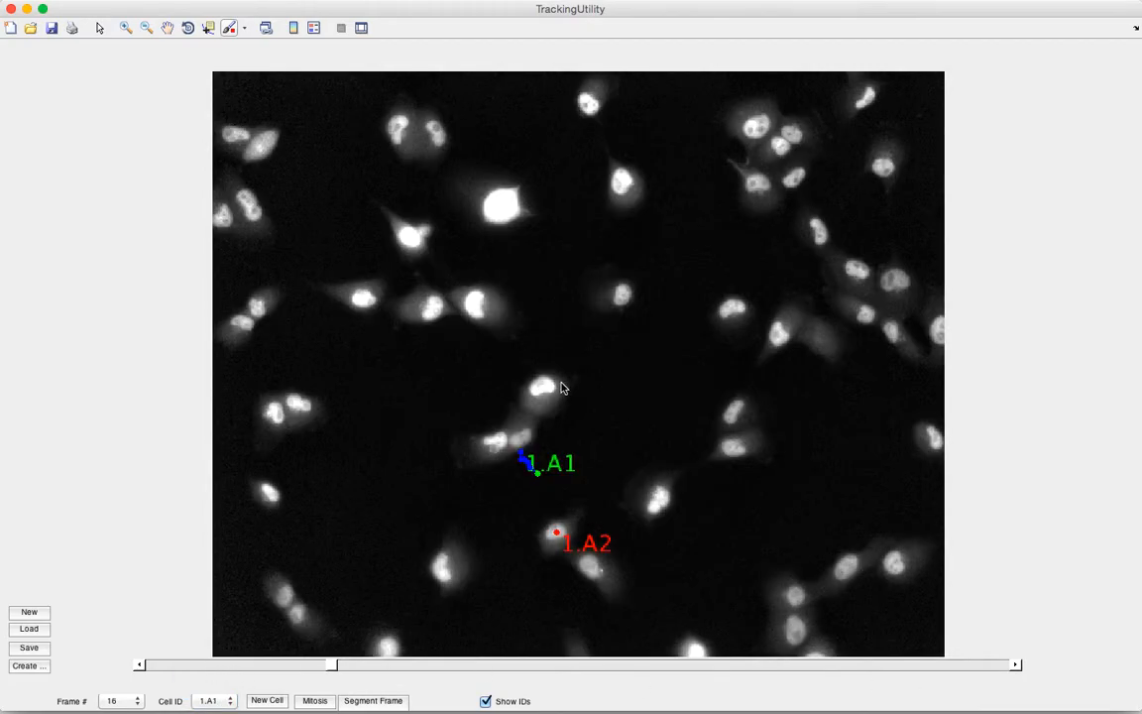
{"action": "left_click", "coordinate": [523, 439]}
{"action": "left_click", "coordinate": [520, 426]}
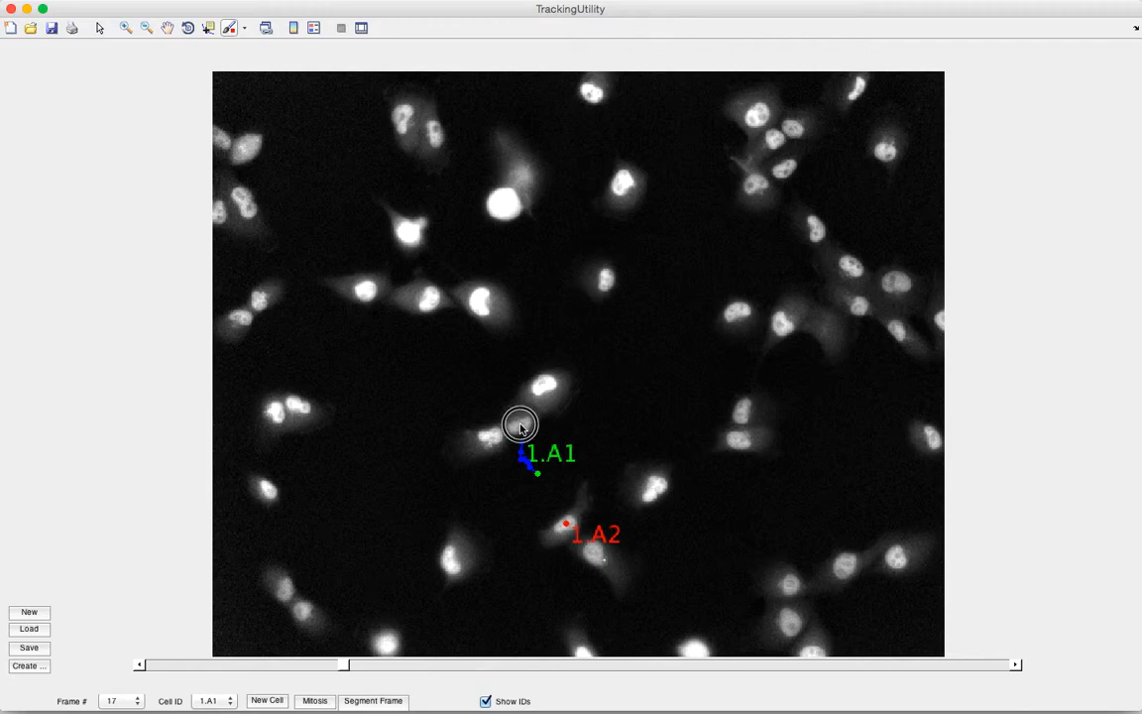
Place deliberately wrong track points for cell 1.A1, away from its nucleus, in frames 18 and 19.
{"action": "scroll", "coordinate": [582, 446], "scroll_direction": "up", "scroll_amount": 5}
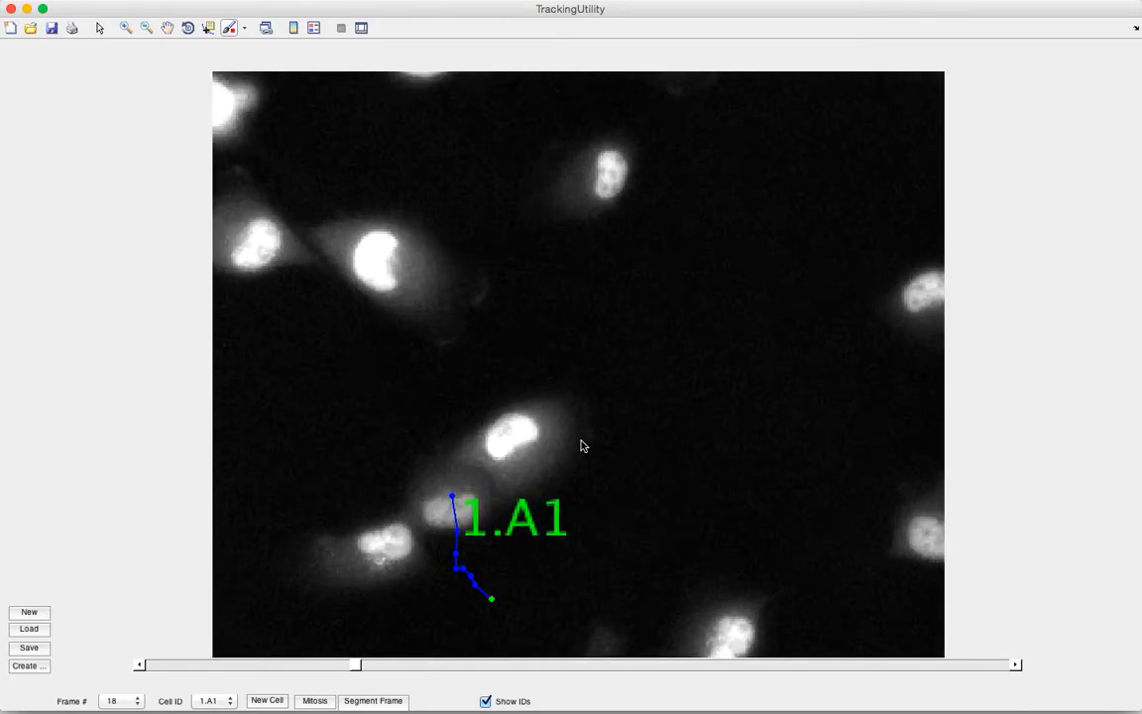
{"action": "left_click", "coordinate": [341, 394]}
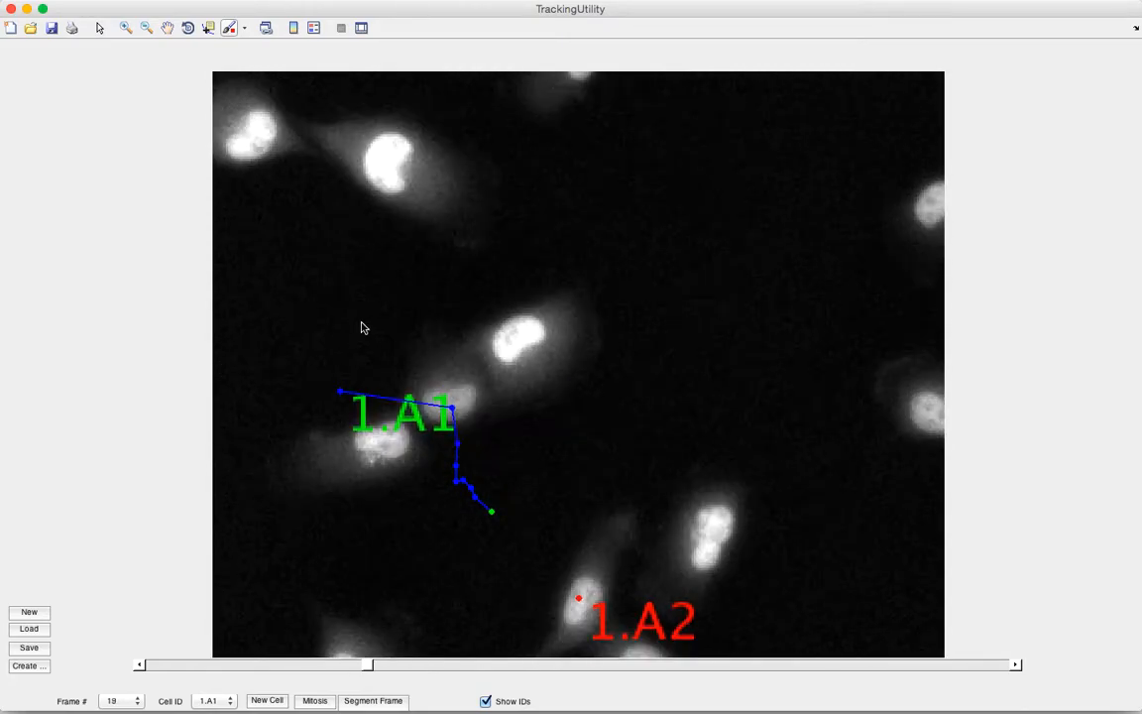
{"action": "left_click", "coordinate": [359, 326]}
Continue the track of cell 1.A1 by marking its nucleus in each of frames 20 to 25.
{"action": "left_click", "coordinate": [455, 404]}
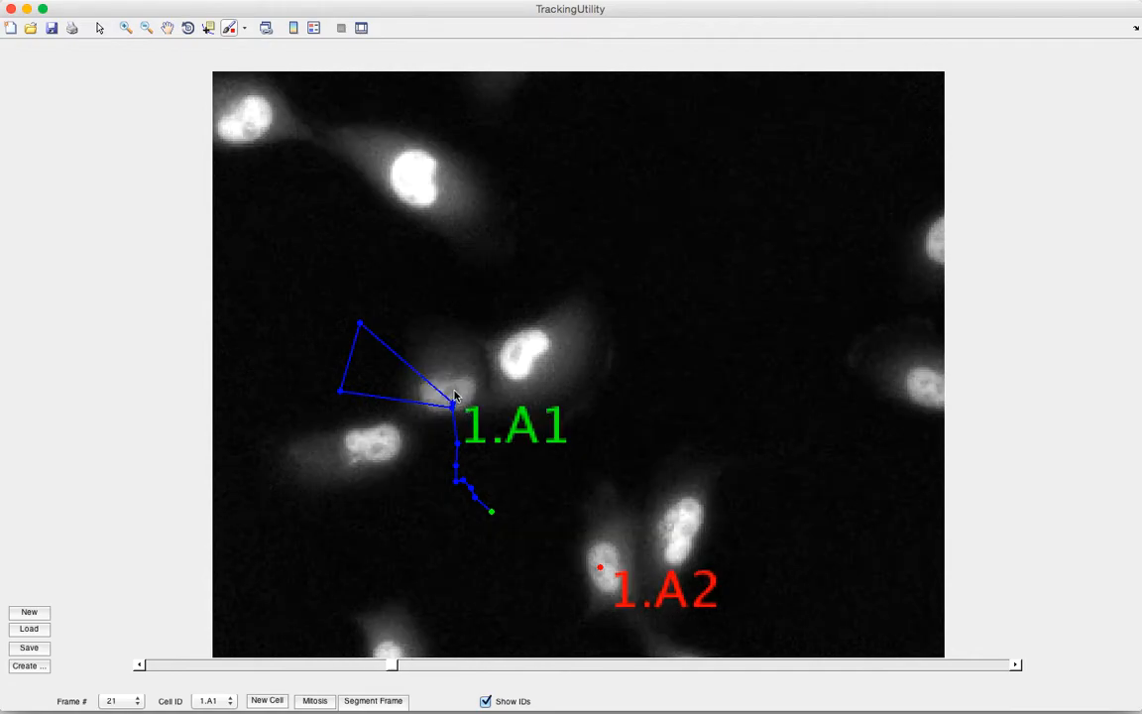
{"action": "left_click", "coordinate": [450, 398]}
{"action": "left_click", "coordinate": [451, 400]}
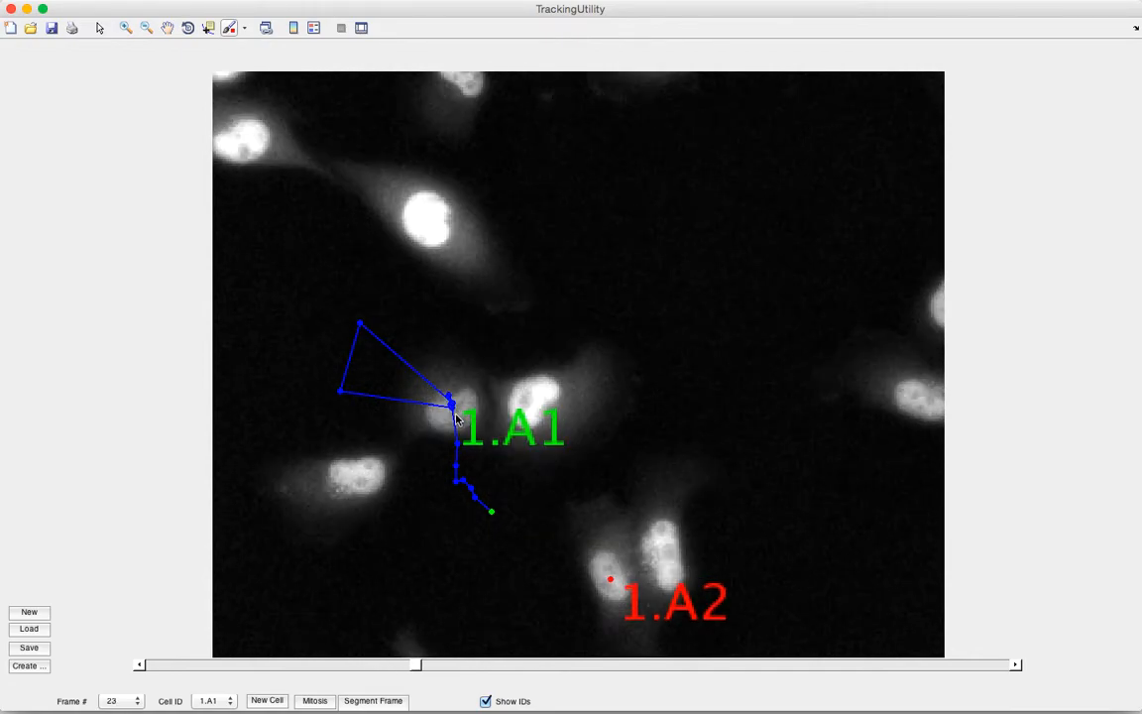
{"action": "left_click", "coordinate": [453, 392]}
{"action": "left_click", "coordinate": [454, 387]}
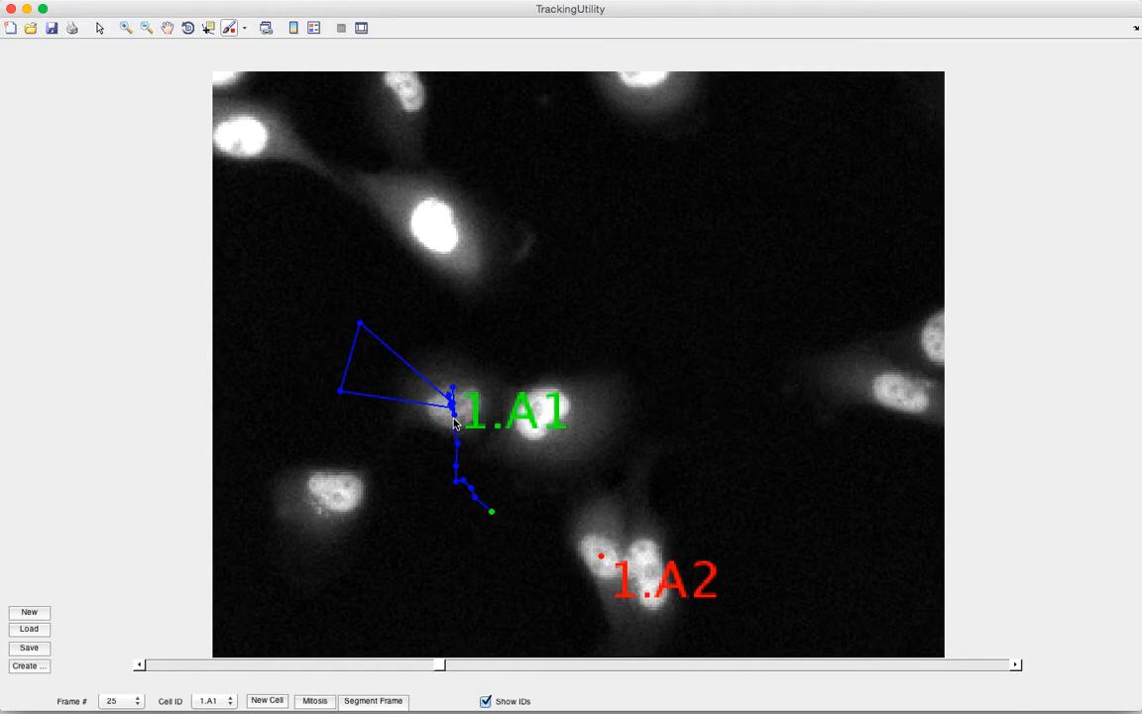
{"action": "left_click", "coordinate": [454, 422]}
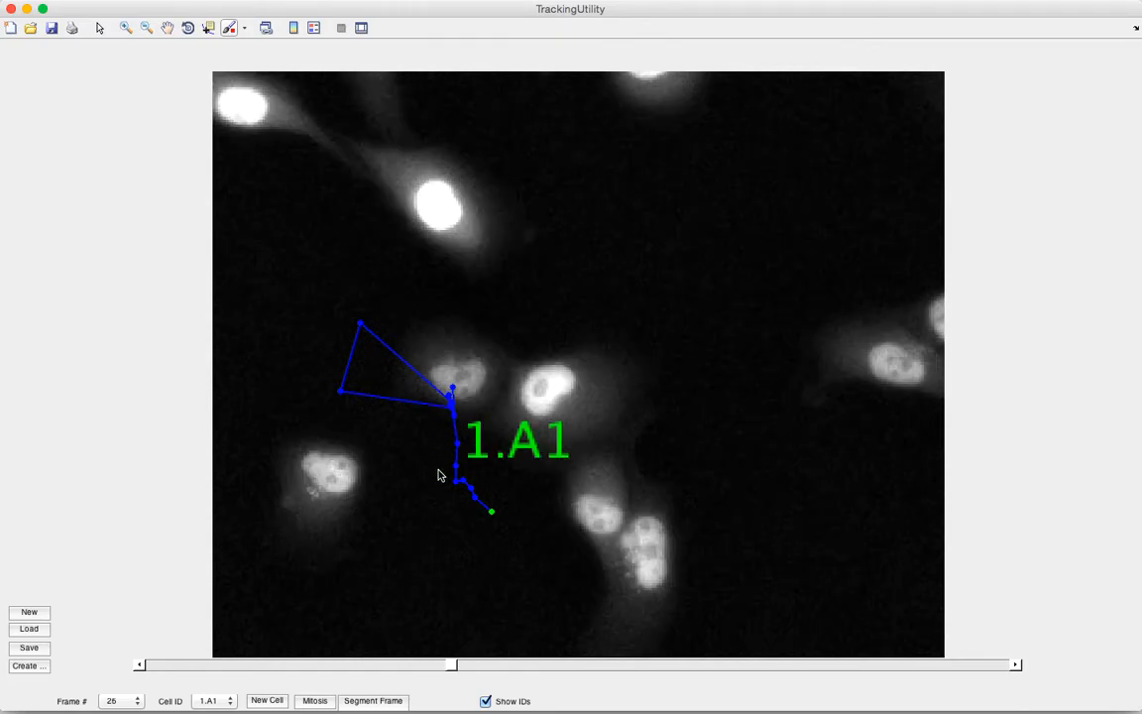
Step back through the frames of cell 1.A1's track and examine its points against the nucleus to find misplaced ones.
{"action": "key", "text": "Left"}
{"action": "key", "text": "Left"}
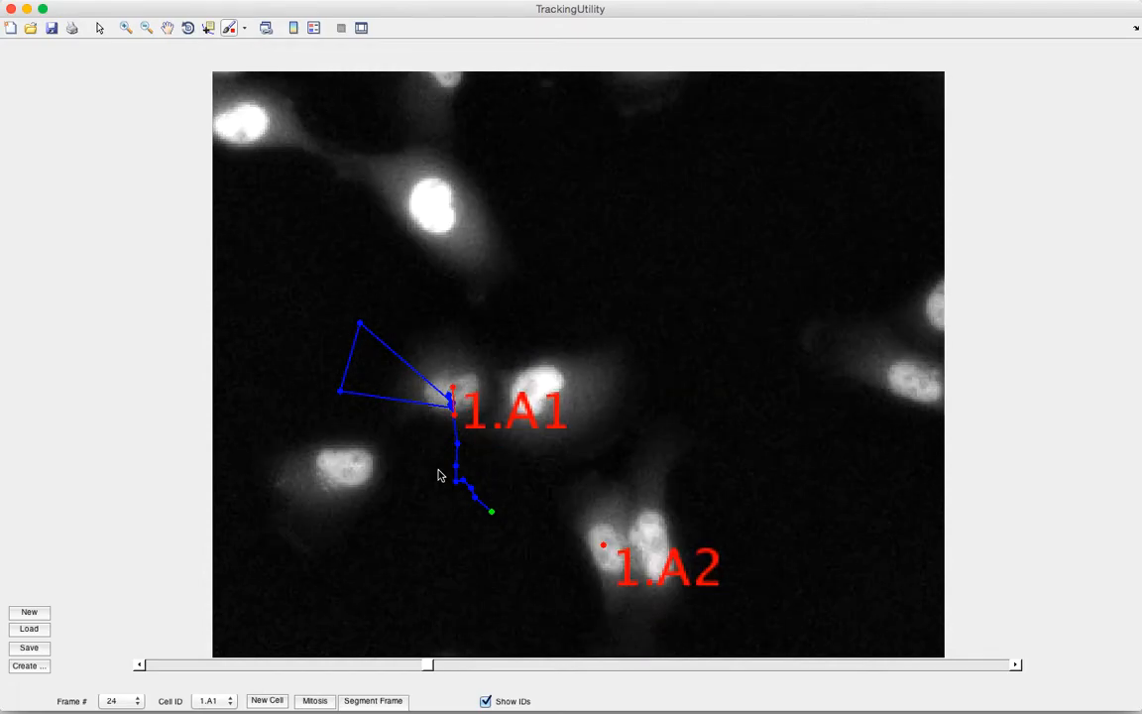
{"action": "scroll", "coordinate": [438, 475], "scroll_direction": "up", "scroll_amount": 5}
{"action": "scroll", "coordinate": [438, 476], "scroll_direction": "up", "scroll_amount": 2}
{"action": "key", "text": "a"}
{"action": "key", "text": "a"}
{"action": "key", "text": "a"}
{"action": "key", "text": "a"}
{"action": "key", "text": "a"}
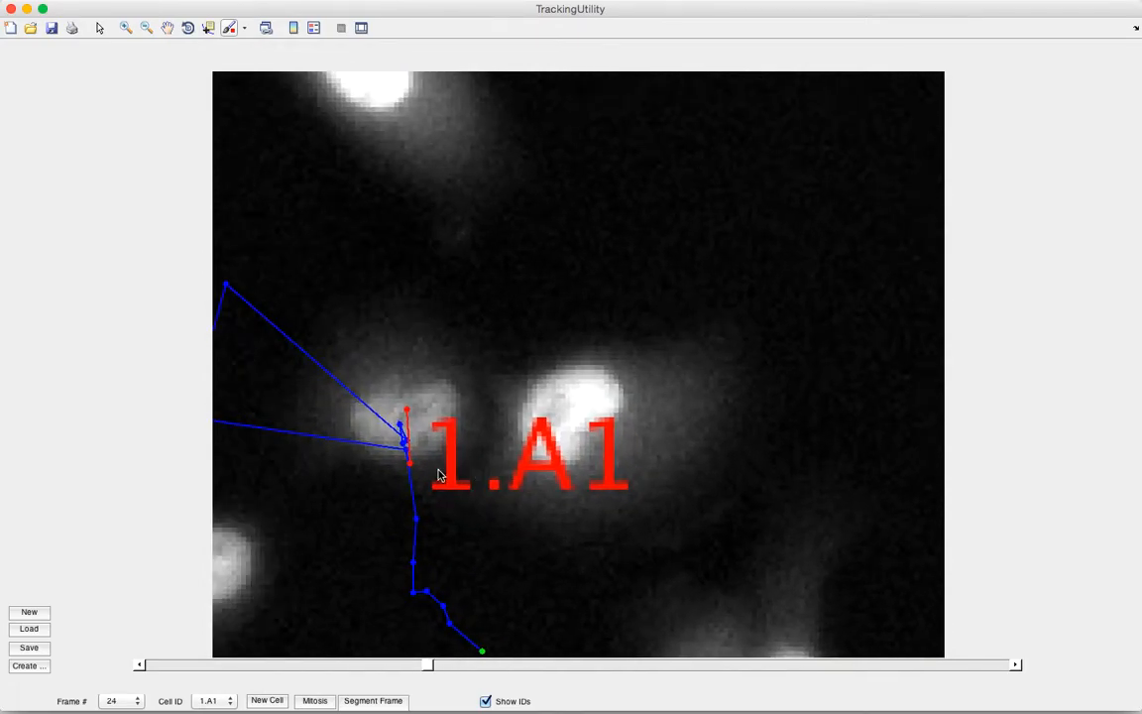
{"action": "key", "text": "Left"}
{"action": "key", "text": "Left"}
{"action": "key", "text": "Left"}
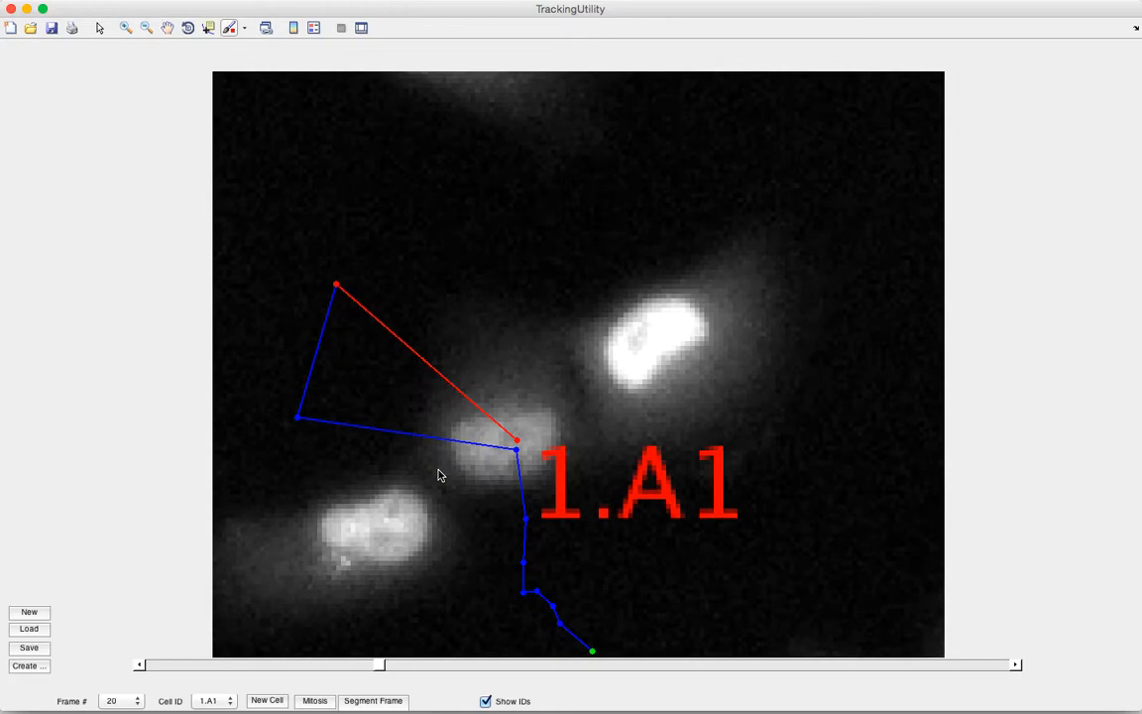
{"action": "key", "text": "Left"}
{"action": "key", "text": "Right"}
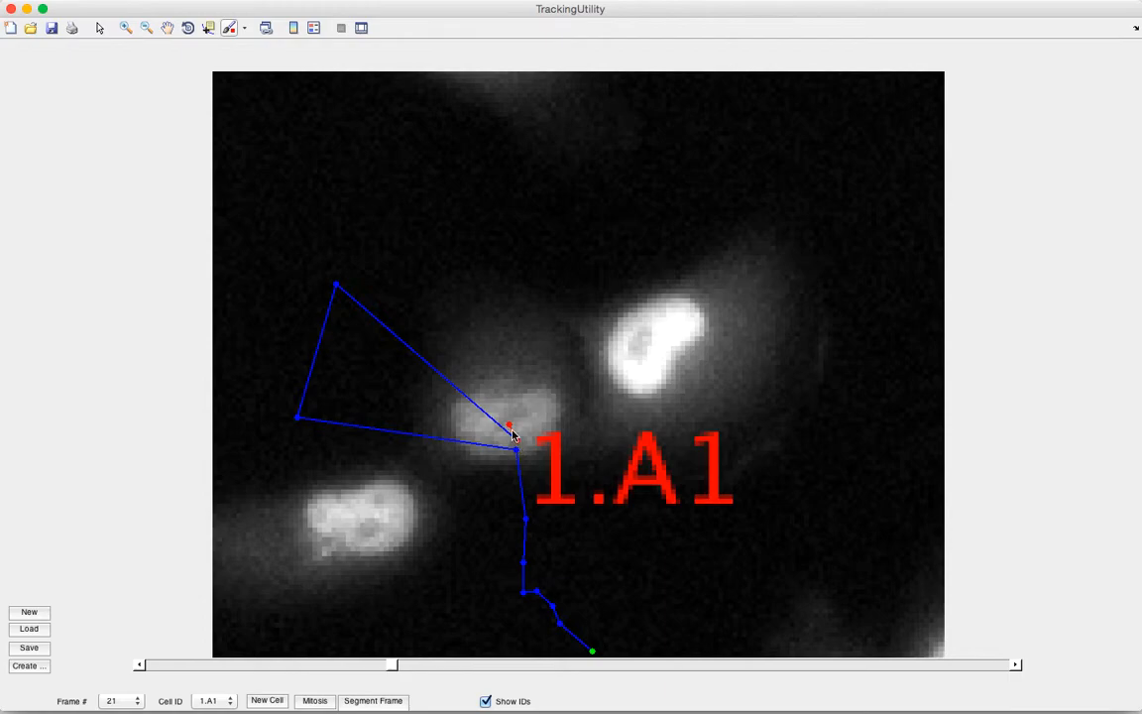
{"action": "key", "text": "Left"}
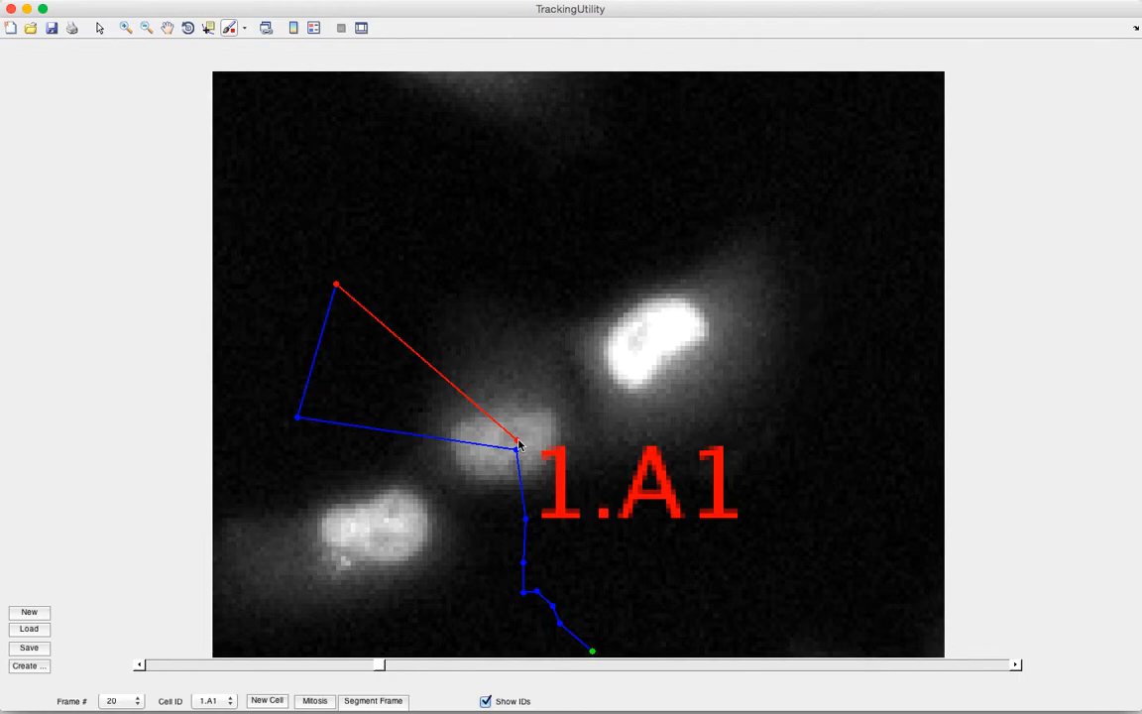
Correct the misplaced points of cell 1.A1 by marking its nucleus again in frame 19 and in frame 18.
{"action": "key", "text": "Left"}
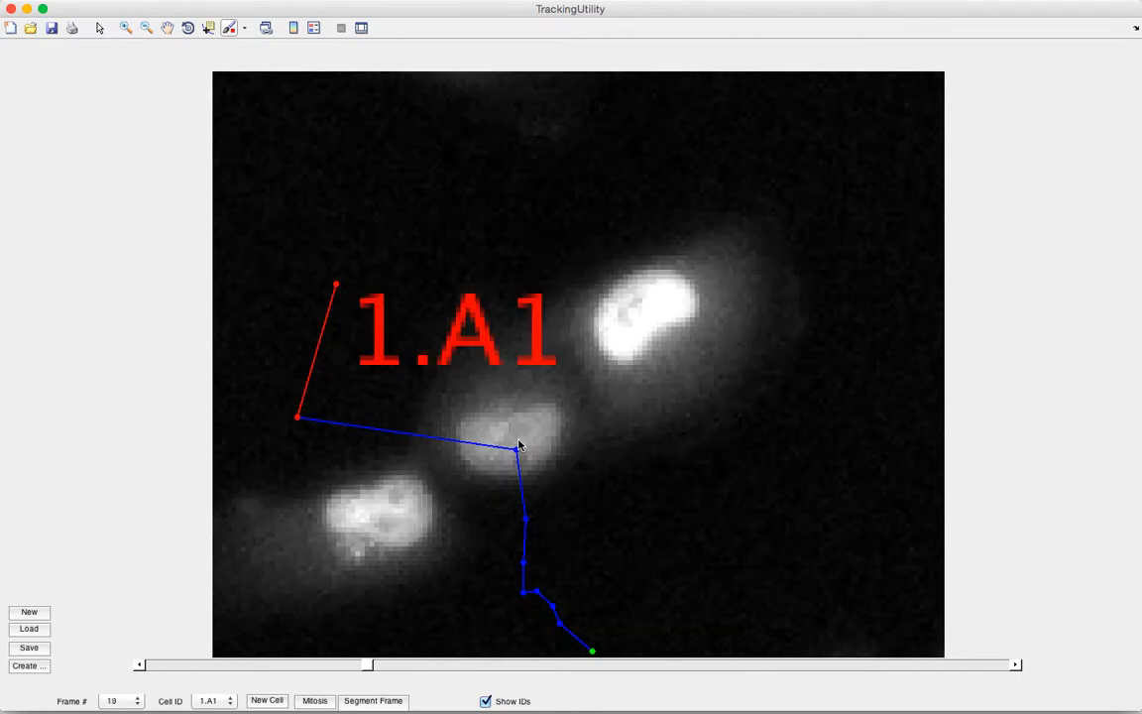
{"action": "key", "text": "Left"}
{"action": "key", "text": "Right"}
{"action": "left_click", "coordinate": [514, 449]}
{"action": "key", "text": "Left"}
{"action": "key", "text": "Left"}
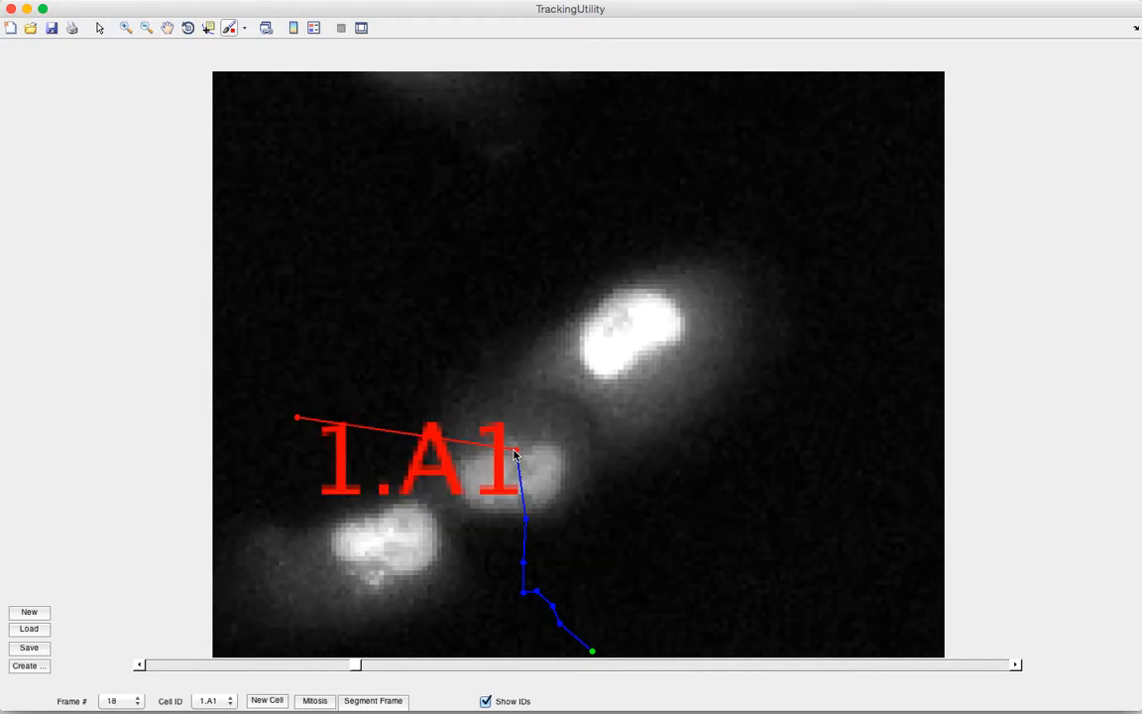
{"action": "left_click", "coordinate": [517, 479]}
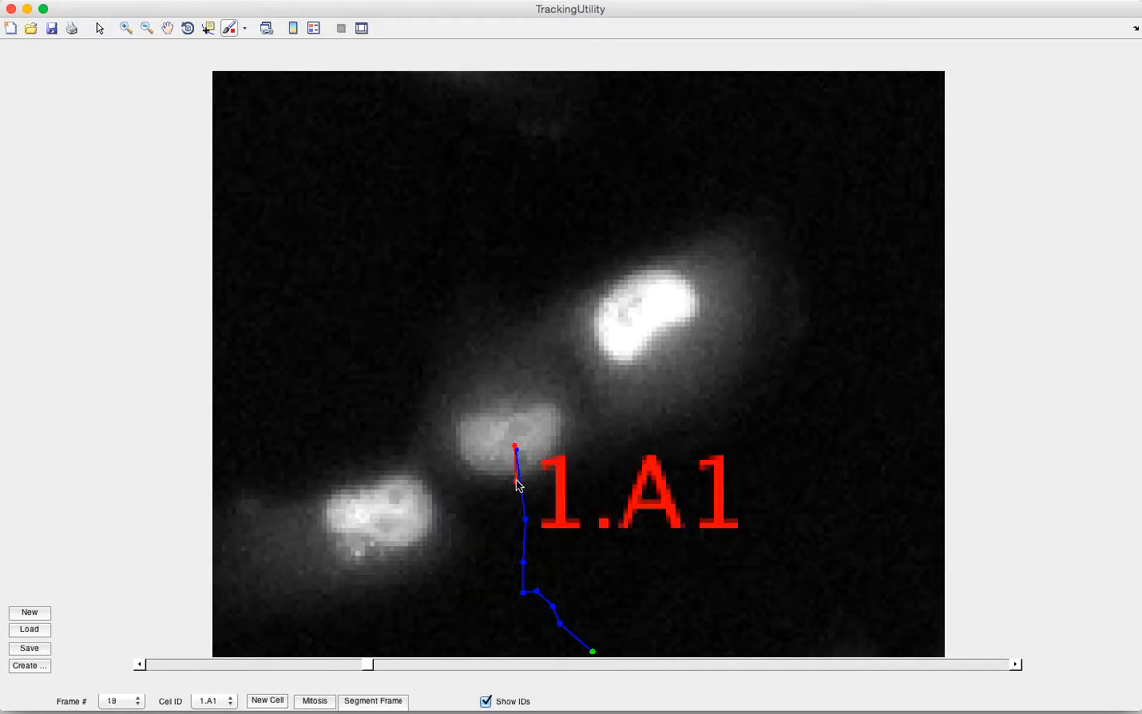
Check the following frames of cell 1.A1's track and mark its nucleus again in frames 24 and 25.
{"action": "key", "text": "Right"}
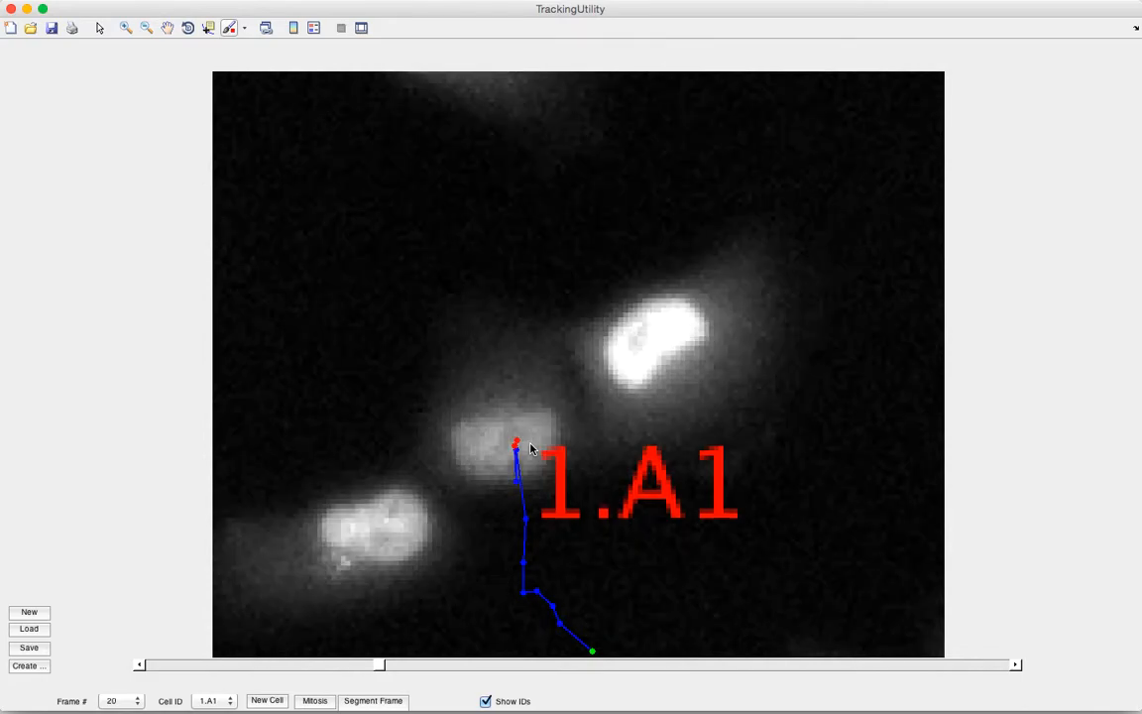
{"action": "key", "text": "Right"}
{"action": "key", "text": "Right"}
{"action": "key", "text": "Right"}
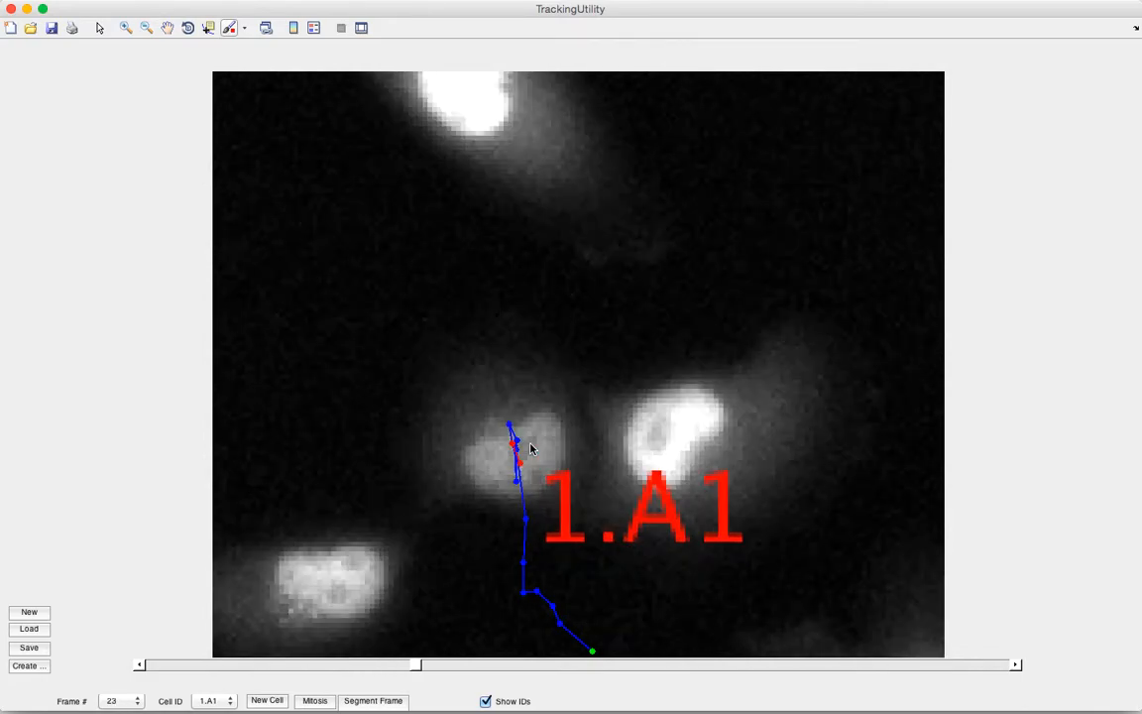
{"action": "key", "text": "Right"}
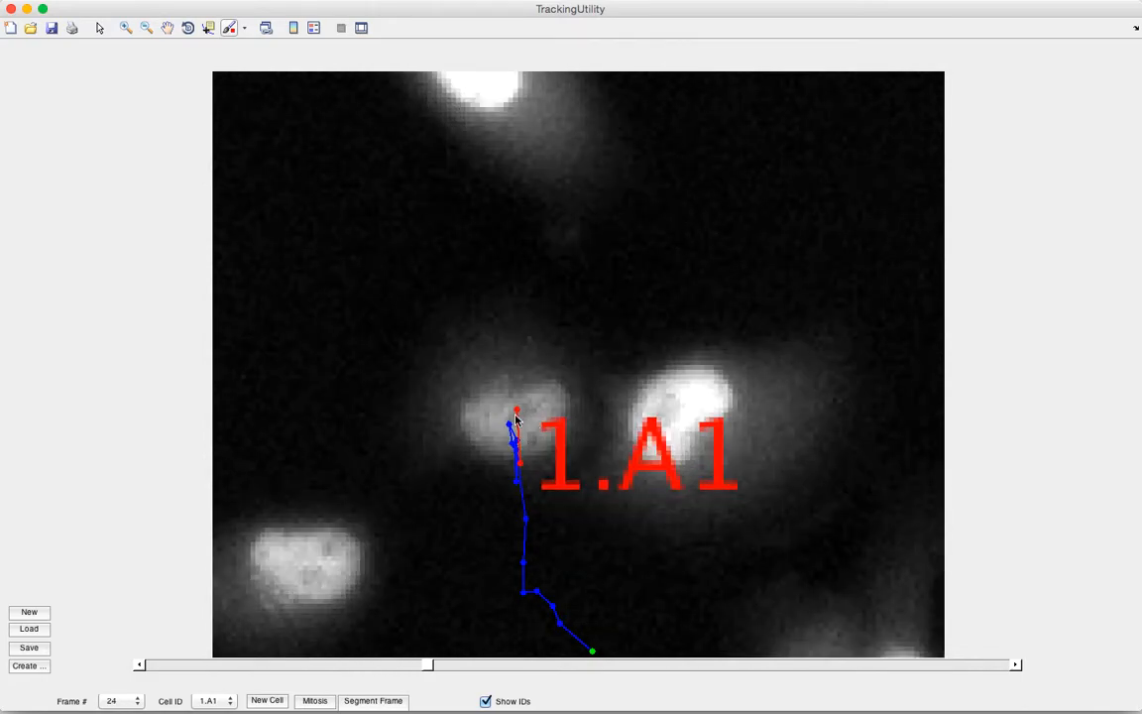
{"action": "left_click", "coordinate": [519, 433]}
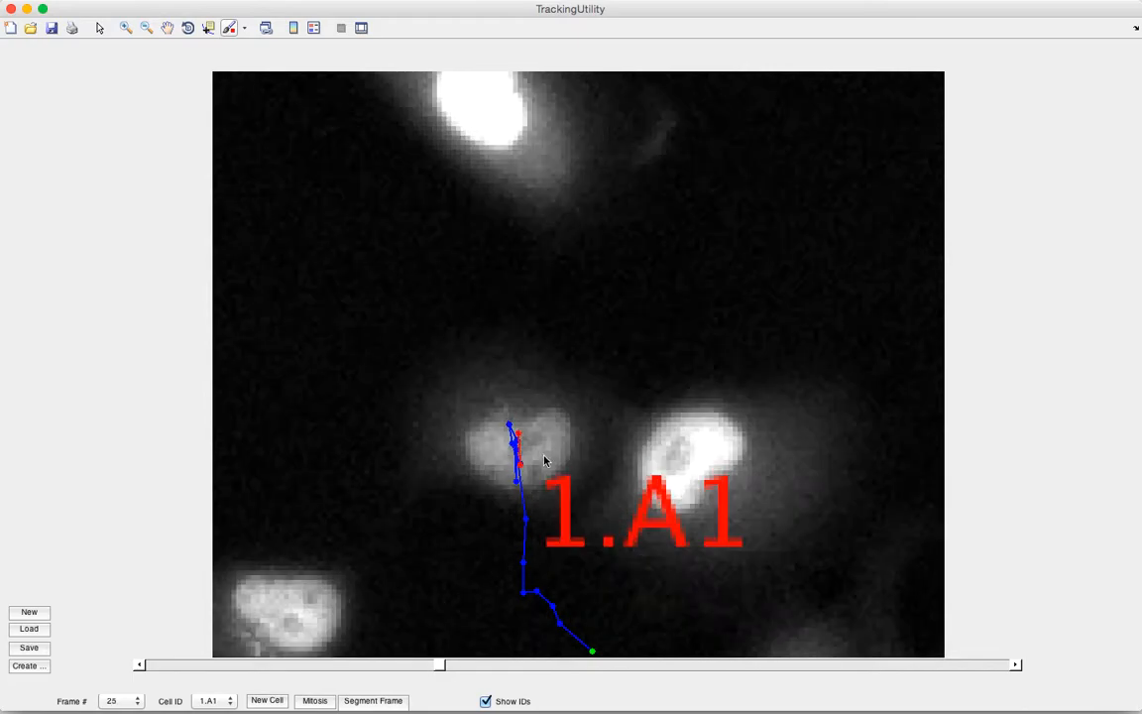
{"action": "left_click", "coordinate": [525, 456]}
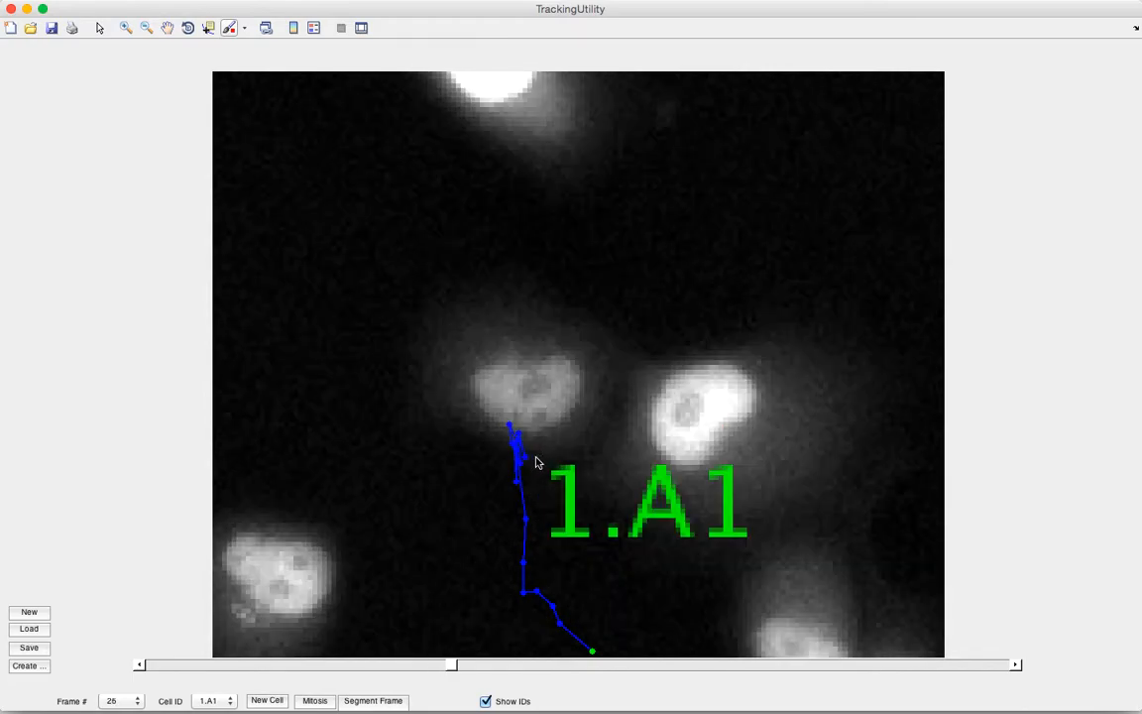
Extend the track of daughter cell 1.A1 by marking its nucleus in each of frames 26 to 47.
{"action": "left_click", "coordinate": [530, 405]}
{"action": "left_click", "coordinate": [532, 424]}
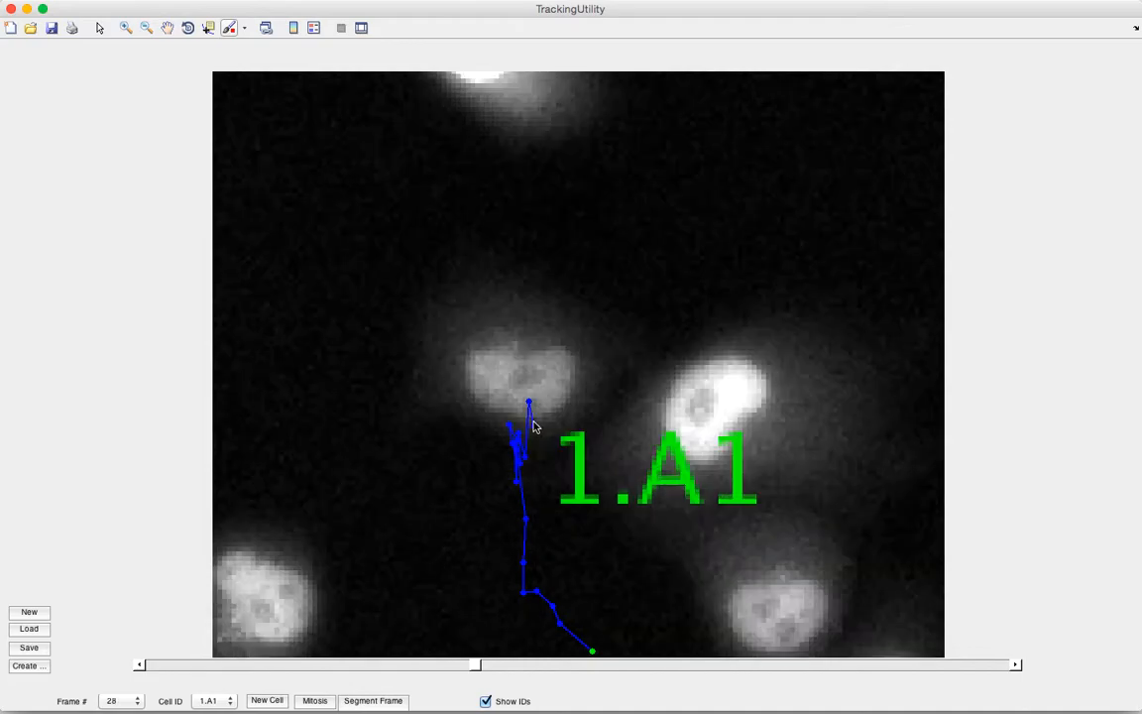
{"action": "left_click", "coordinate": [525, 389]}
{"action": "left_click", "coordinate": [522, 425]}
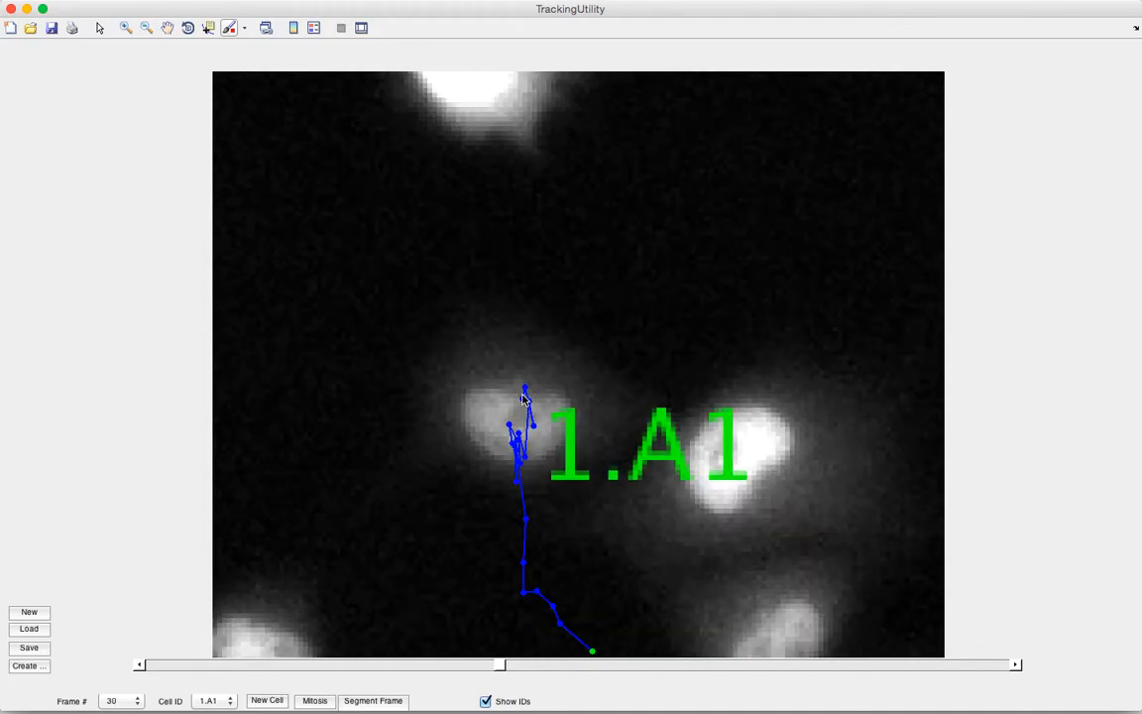
{"action": "left_click", "coordinate": [511, 420]}
{"action": "left_click", "coordinate": [501, 415]}
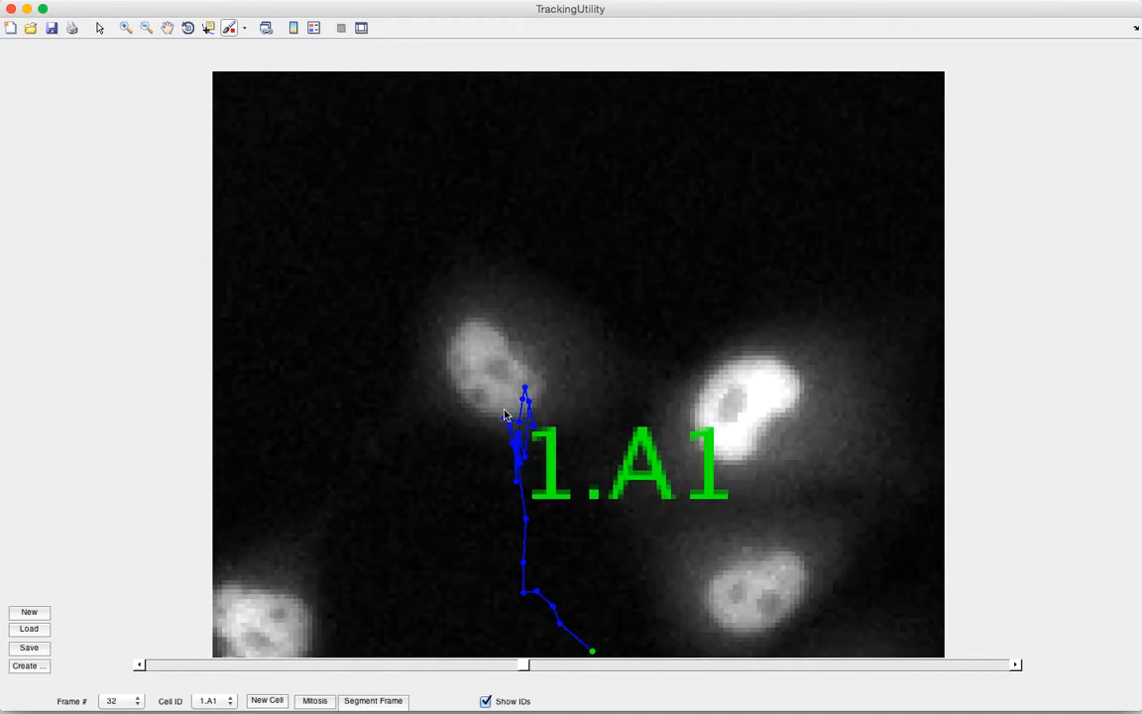
{"action": "left_click", "coordinate": [499, 393]}
{"action": "left_click", "coordinate": [496, 429]}
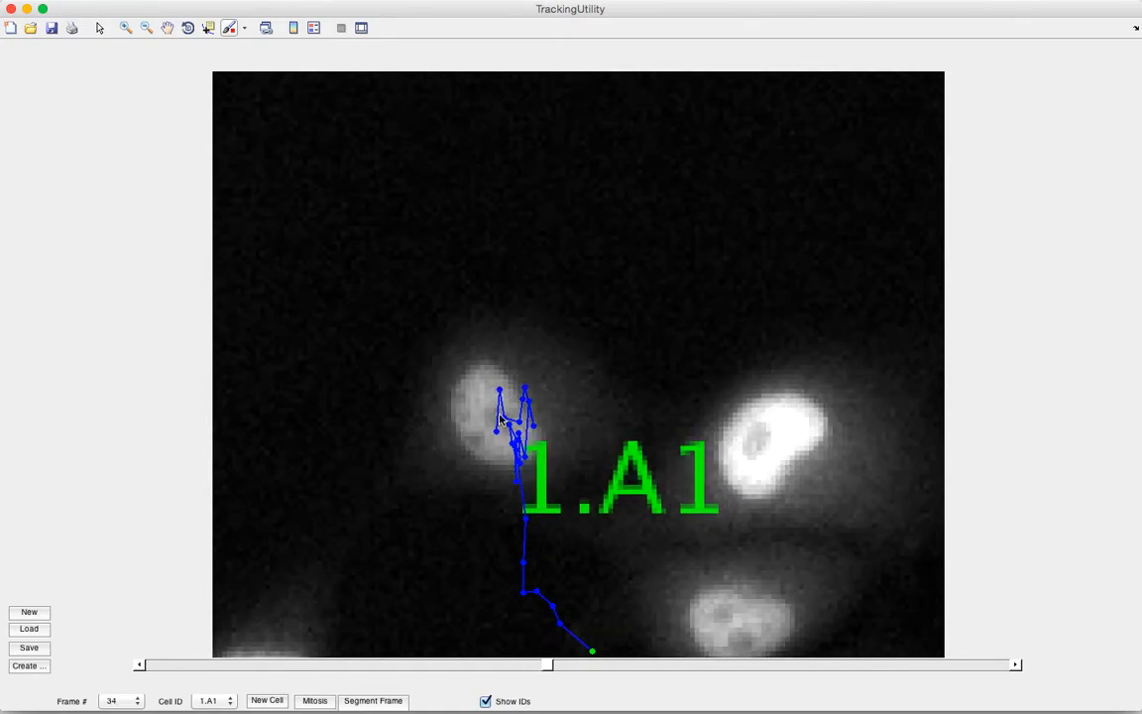
{"action": "left_click", "coordinate": [497, 422]}
{"action": "left_click", "coordinate": [496, 421]}
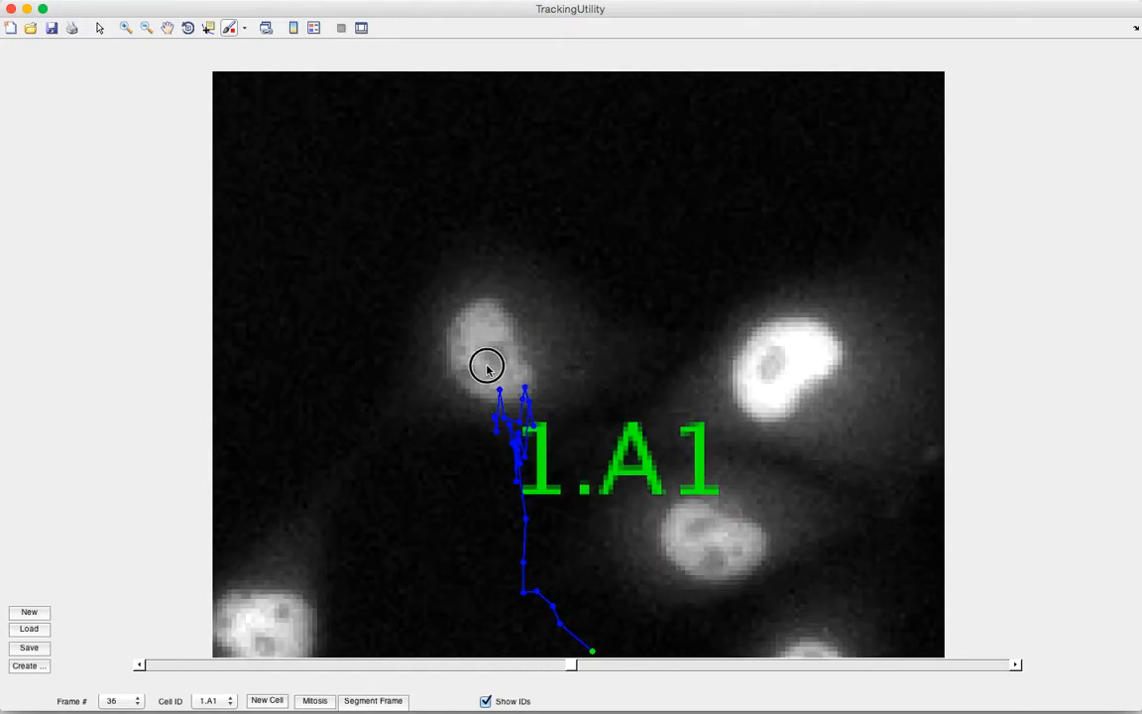
{"action": "left_click", "coordinate": [487, 368]}
{"action": "left_click", "coordinate": [488, 426]}
{"action": "left_click", "coordinate": [489, 452]}
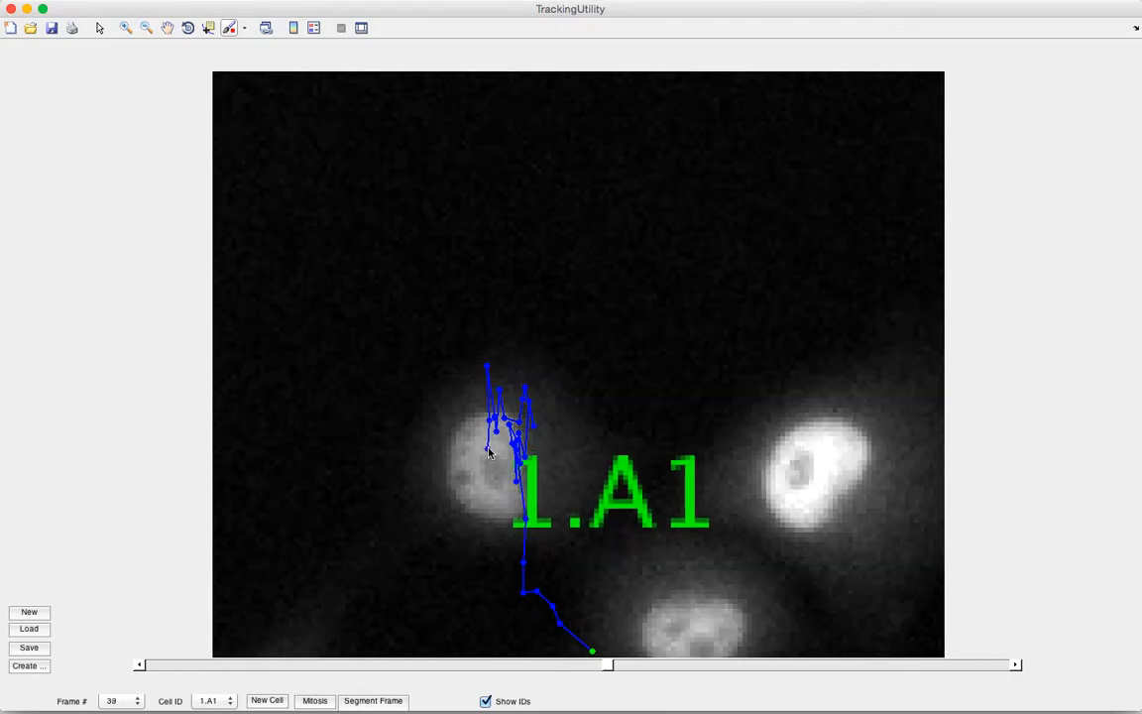
{"action": "left_click", "coordinate": [490, 468]}
{"action": "left_click", "coordinate": [483, 461]}
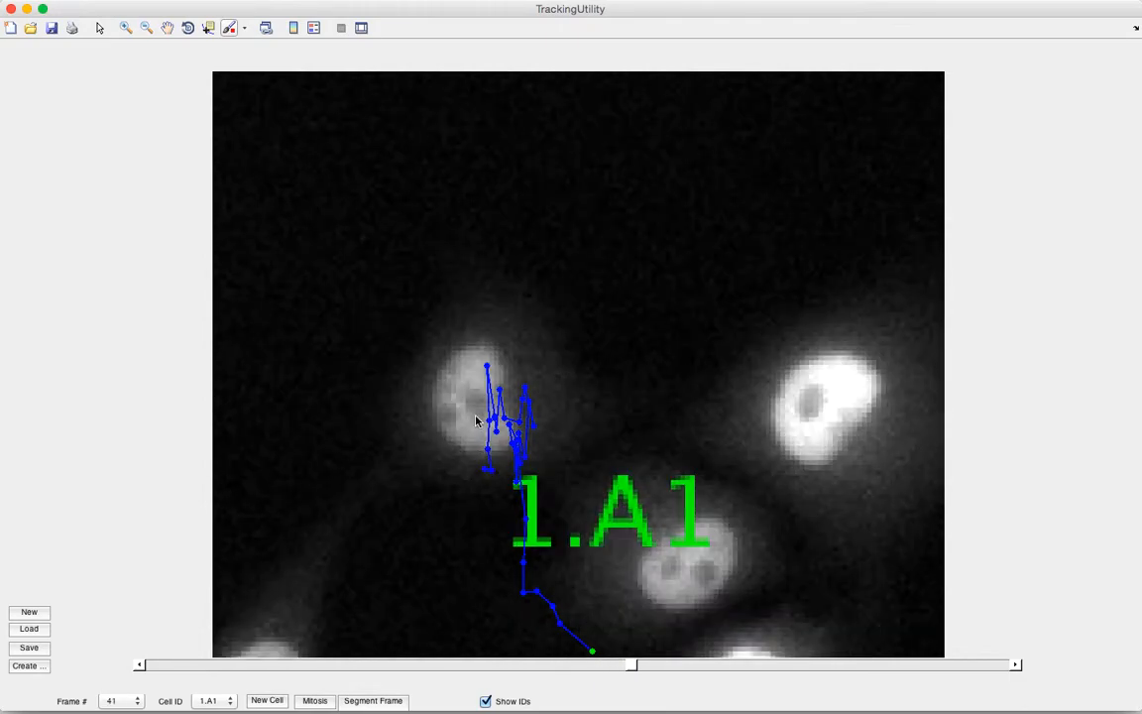
{"action": "left_click", "coordinate": [476, 420]}
{"action": "left_click", "coordinate": [472, 452]}
{"action": "left_click", "coordinate": [462, 468]}
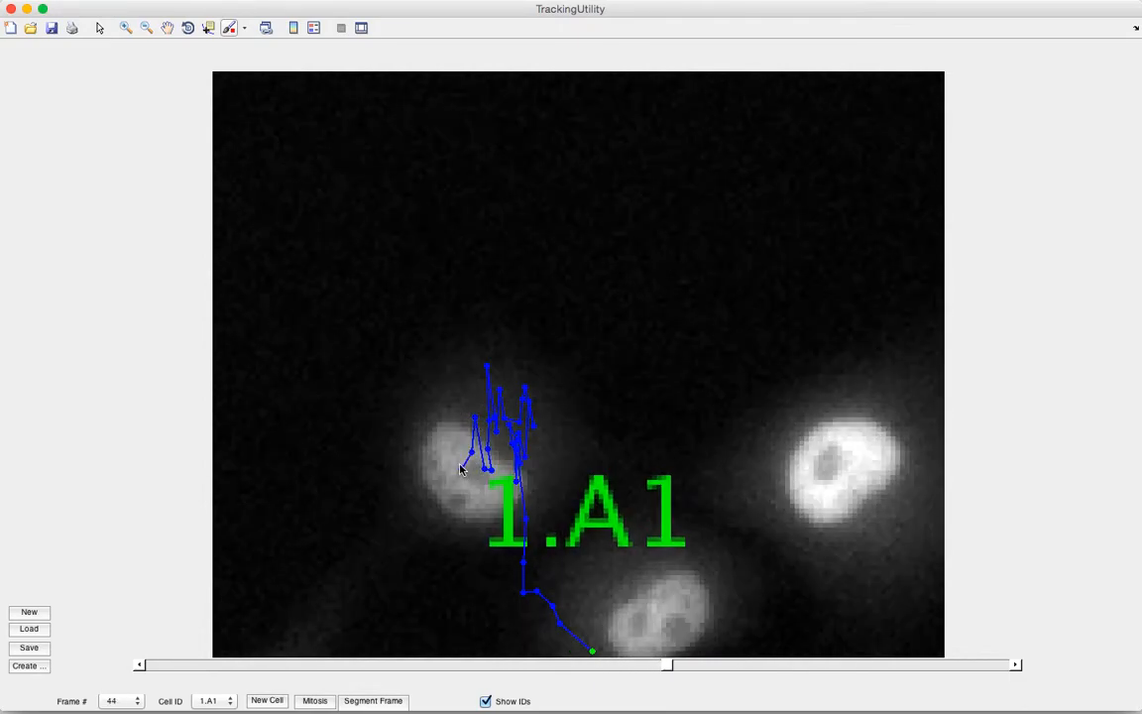
{"action": "left_click", "coordinate": [471, 475]}
{"action": "left_click", "coordinate": [469, 446]}
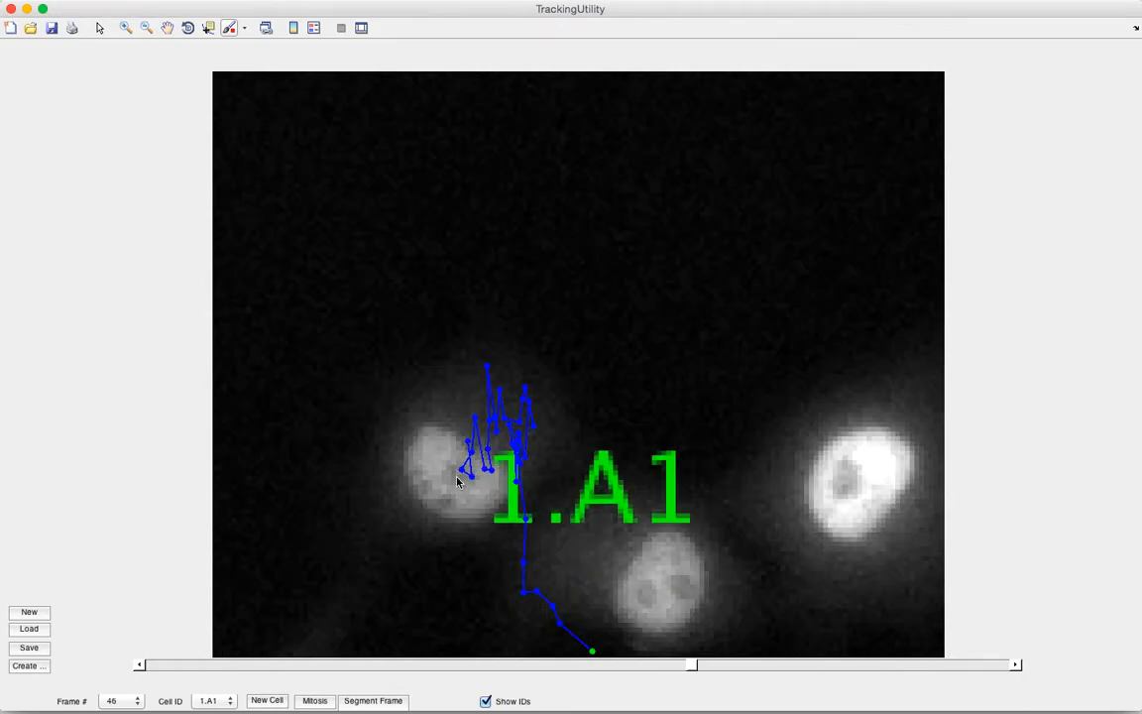
{"action": "left_click", "coordinate": [456, 480]}
{"action": "left_click", "coordinate": [437, 431]}
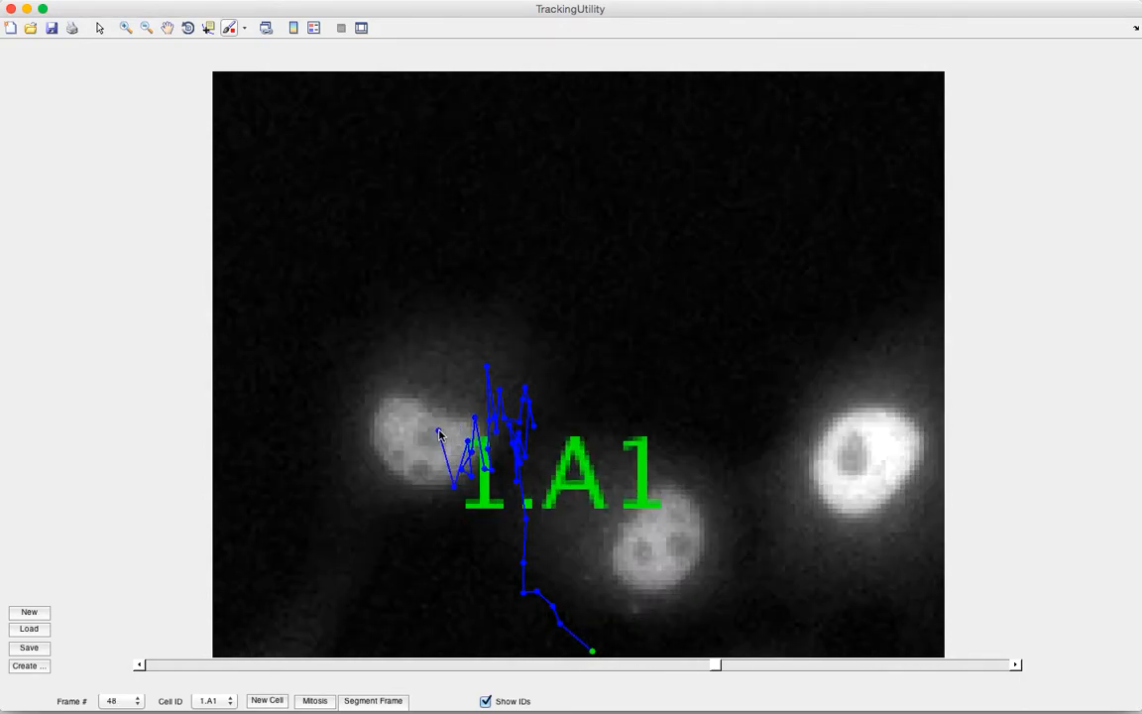
Extend the track of daughter cell 1.A1 by marking its nucleus in each of frames 48 to 71.
{"action": "left_click", "coordinate": [423, 448]}
{"action": "left_click", "coordinate": [414, 418]}
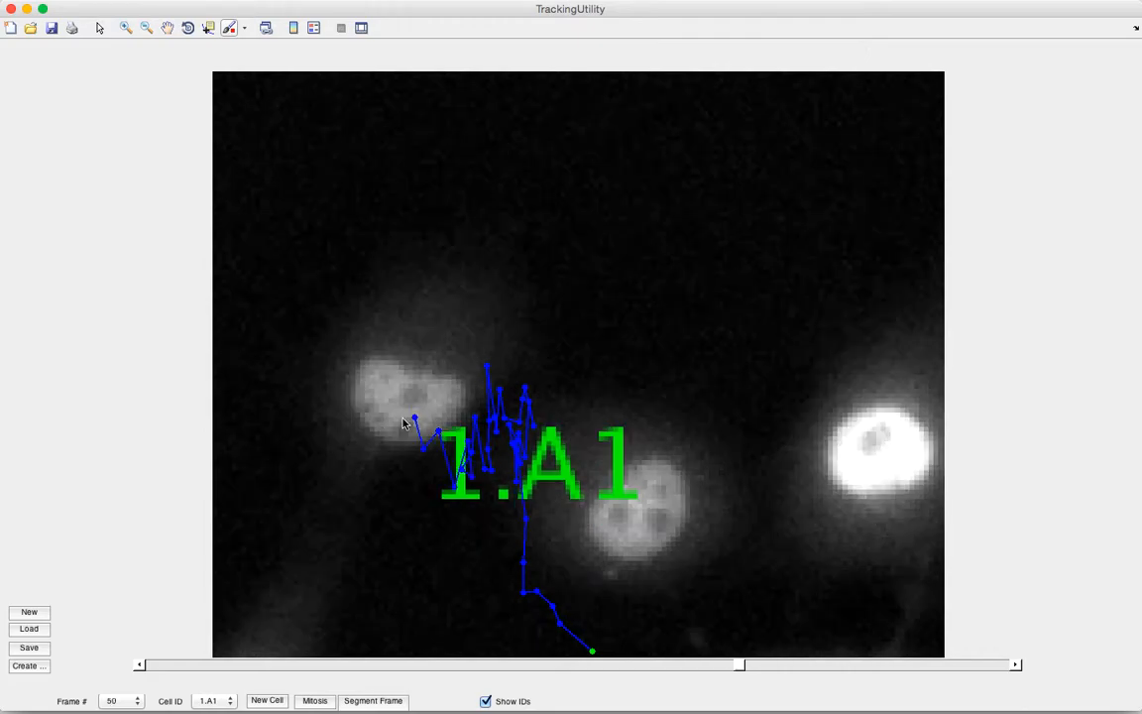
{"action": "left_click", "coordinate": [408, 407]}
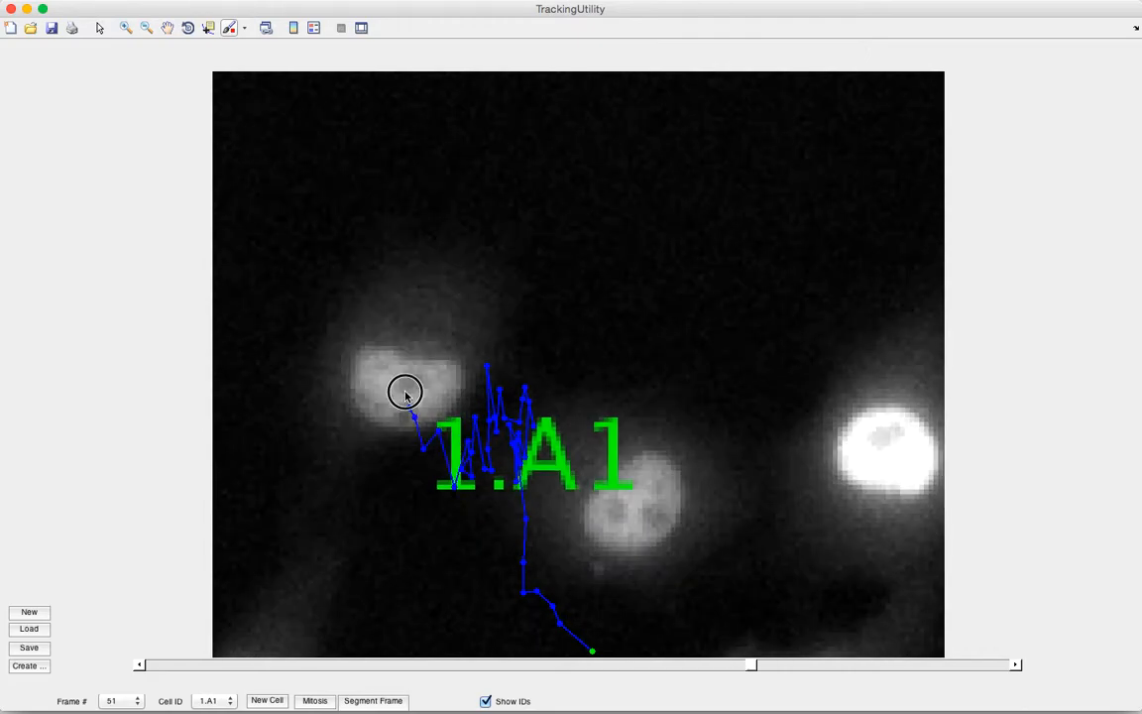
{"action": "left_click", "coordinate": [405, 393]}
{"action": "left_click", "coordinate": [389, 433]}
{"action": "left_click", "coordinate": [377, 390]}
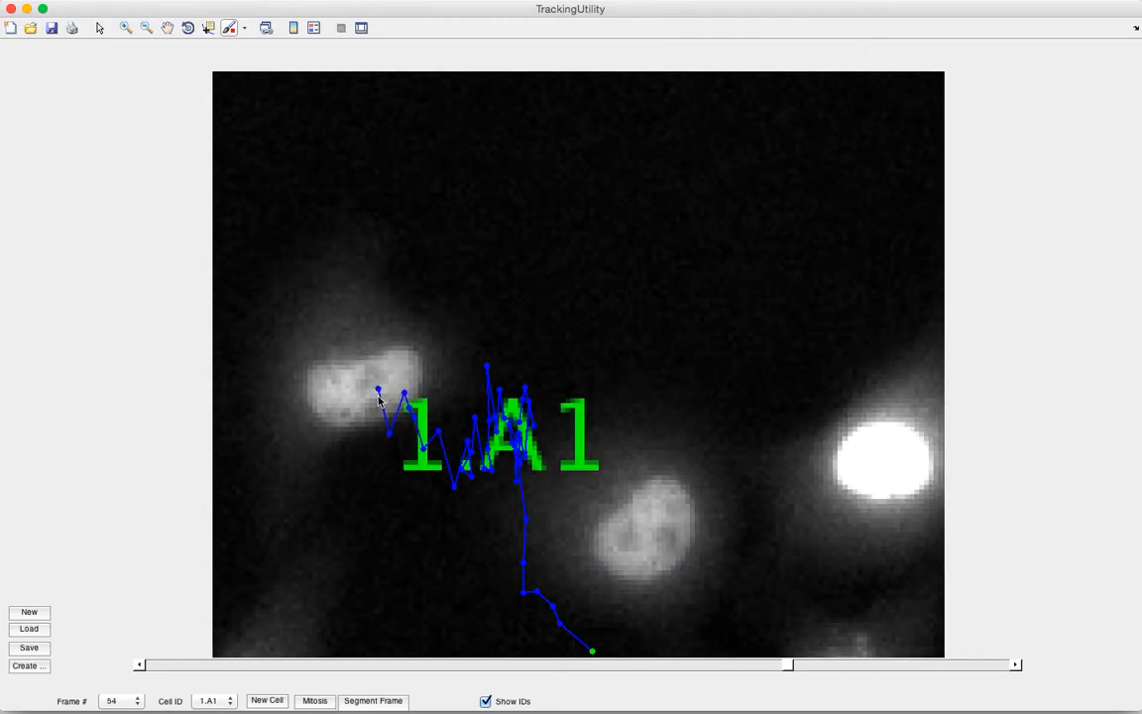
{"action": "left_click", "coordinate": [372, 392]}
{"action": "left_click", "coordinate": [367, 415]}
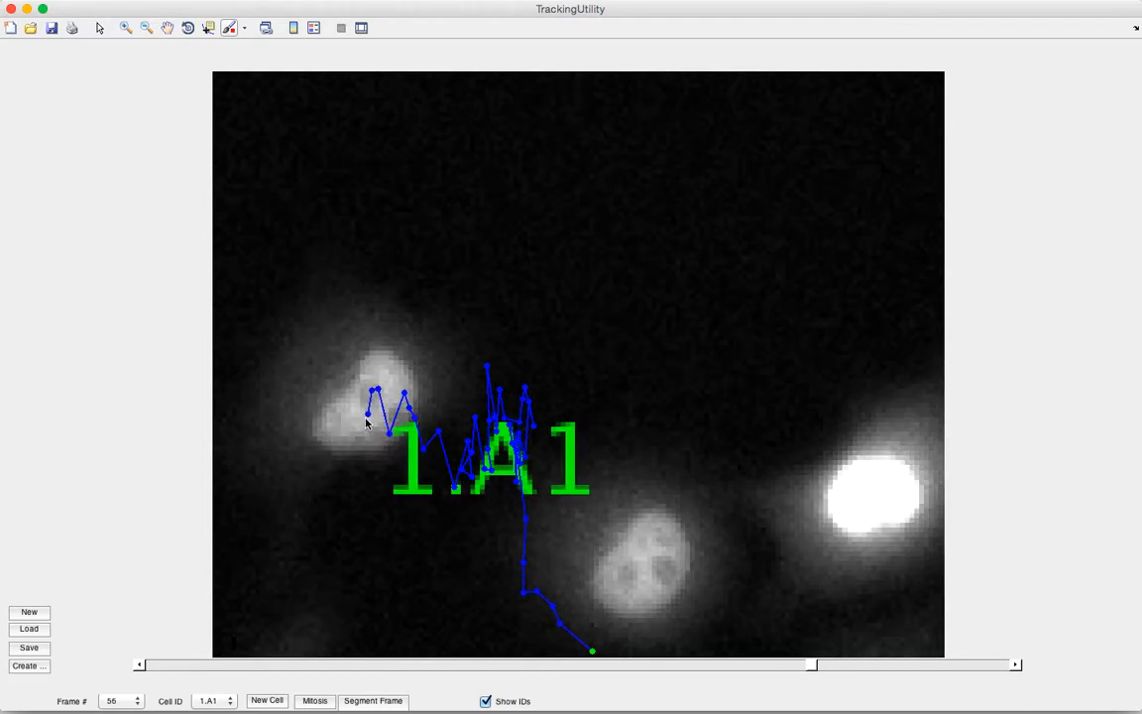
{"action": "left_click", "coordinate": [364, 393]}
{"action": "left_click", "coordinate": [359, 382]}
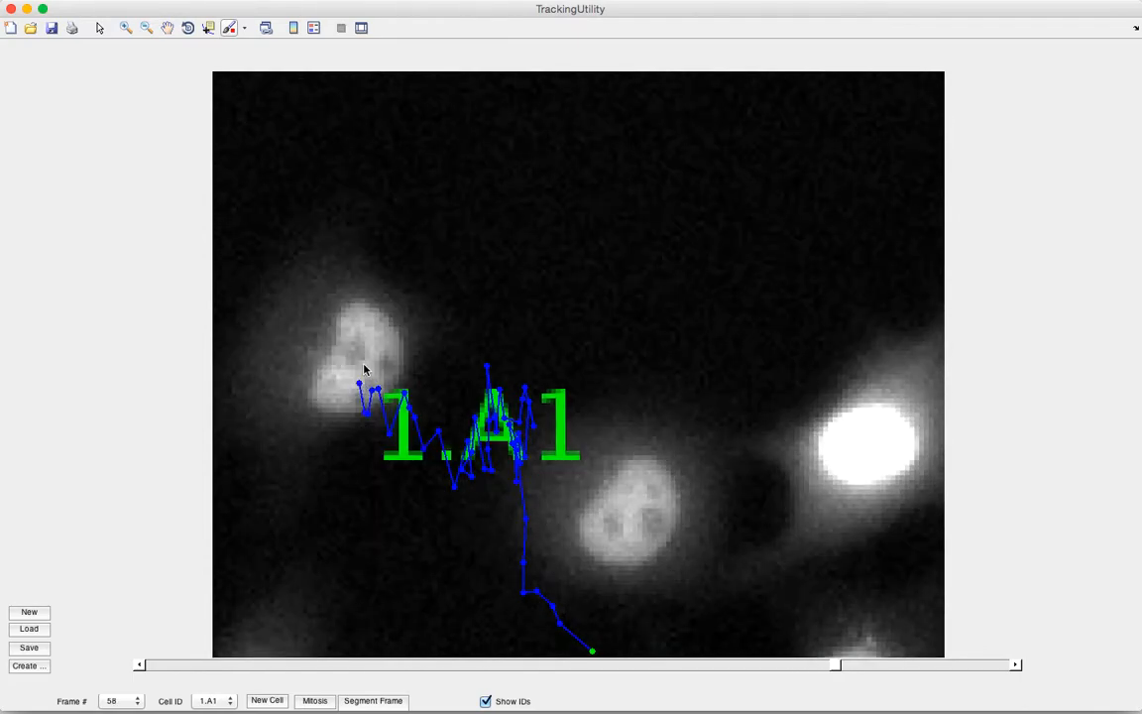
{"action": "left_click", "coordinate": [358, 368]}
{"action": "left_click", "coordinate": [356, 414]}
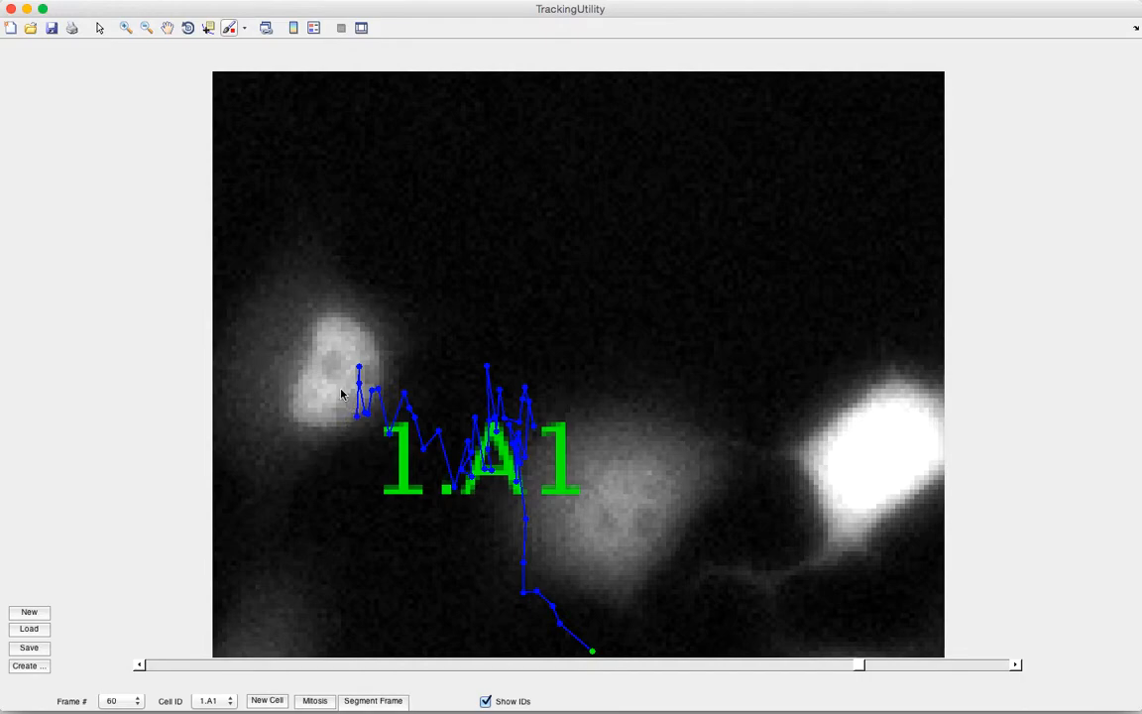
{"action": "left_click", "coordinate": [340, 393]}
{"action": "left_click", "coordinate": [338, 445]}
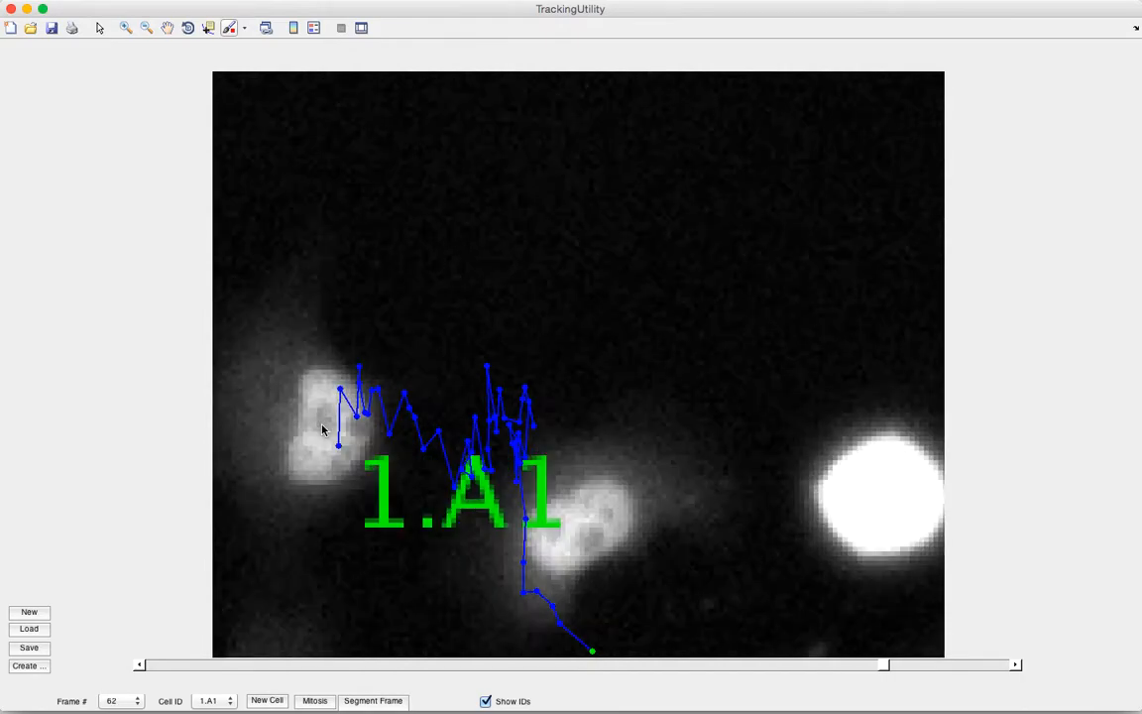
{"action": "left_click", "coordinate": [320, 426]}
{"action": "left_click", "coordinate": [320, 453]}
{"action": "left_click", "coordinate": [305, 470]}
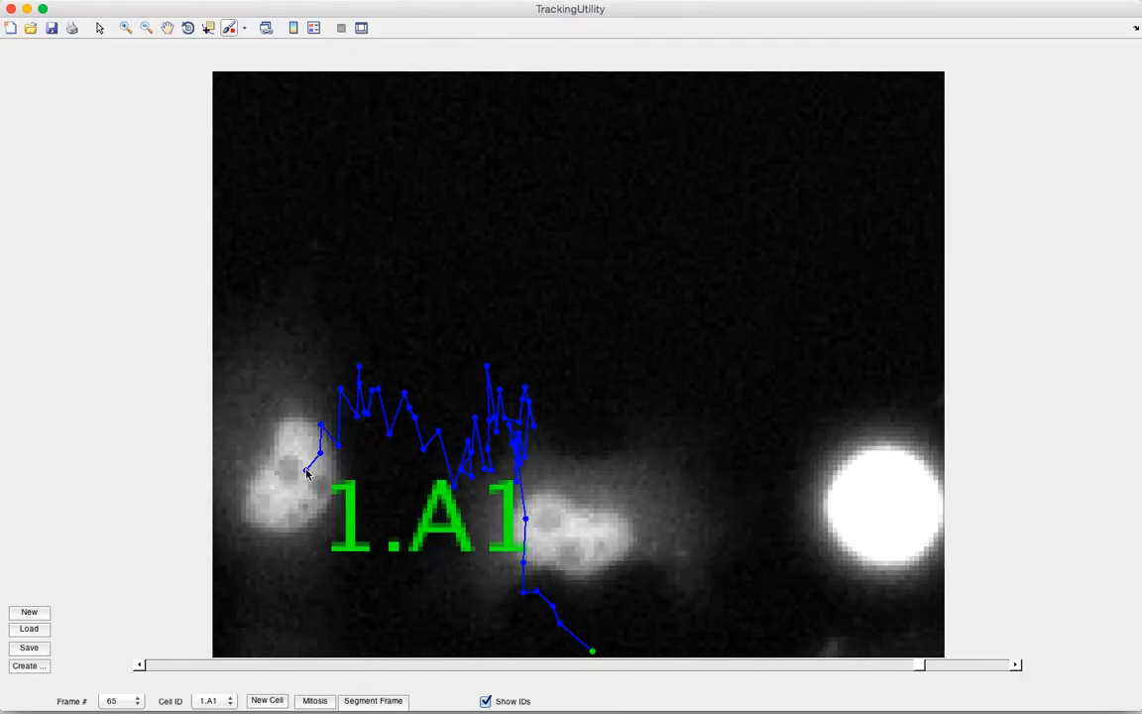
{"action": "left_click", "coordinate": [293, 491]}
{"action": "left_click", "coordinate": [305, 467]}
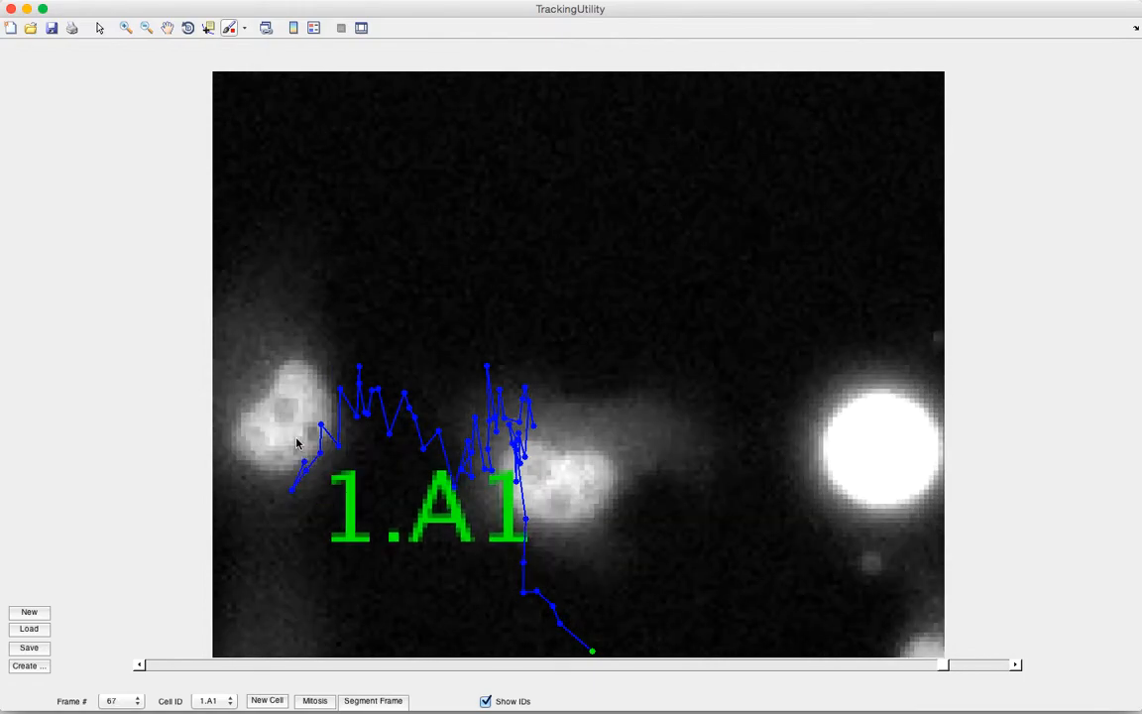
{"action": "left_click", "coordinate": [296, 440]}
{"action": "left_click", "coordinate": [292, 452]}
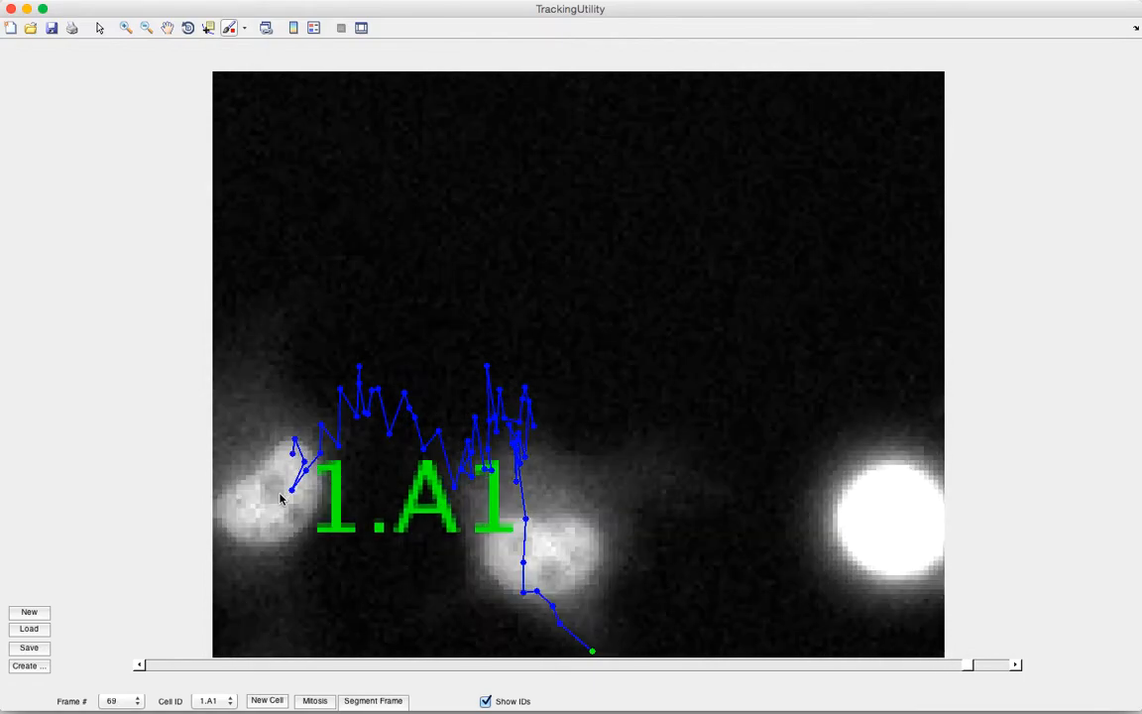
{"action": "left_click", "coordinate": [279, 494]}
{"action": "left_click", "coordinate": [273, 459]}
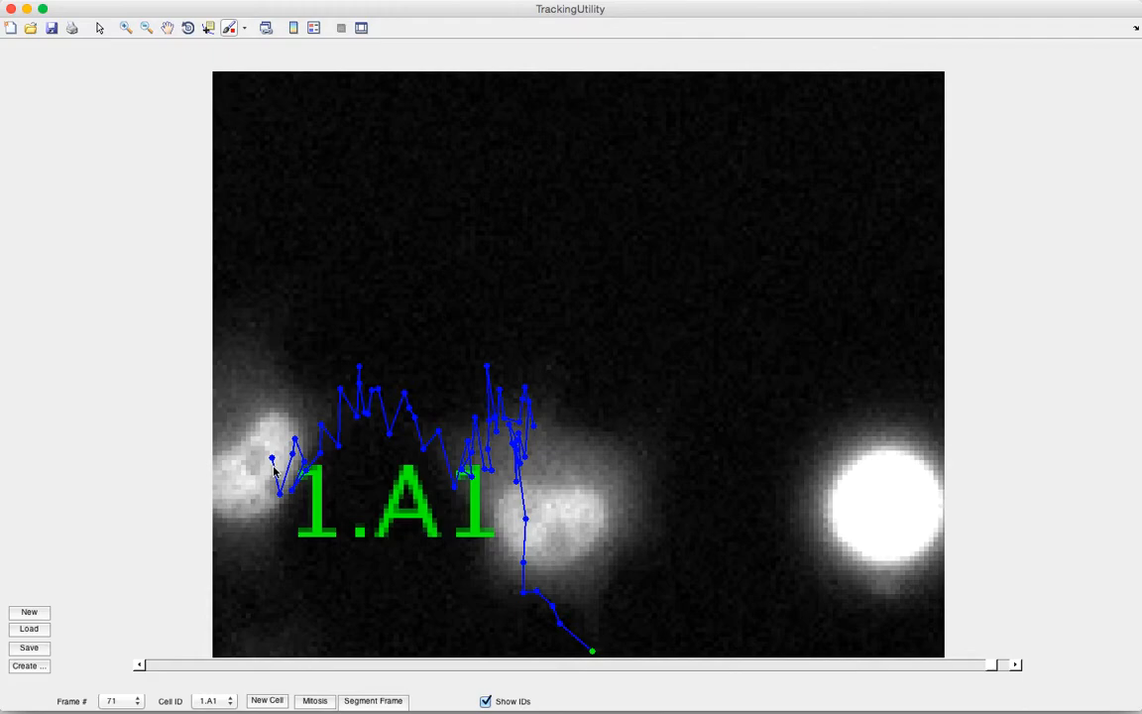
{"action": "left_click", "coordinate": [265, 471]}
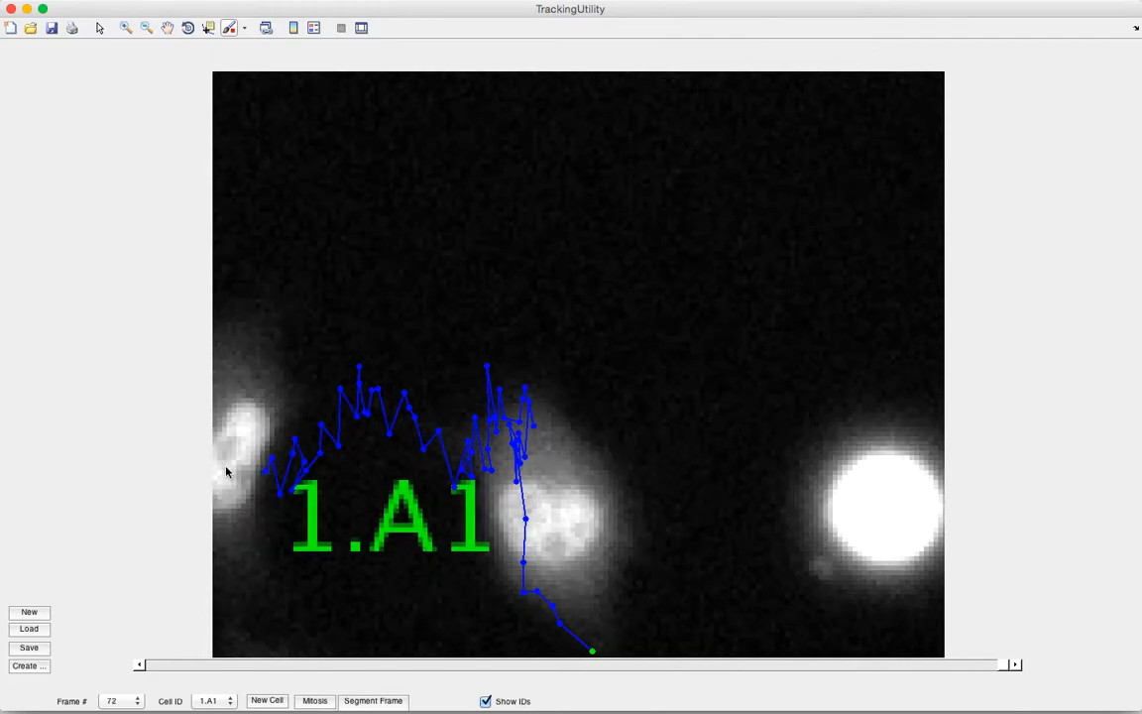
Complete the track of cell 1.A1 by marking its nucleus in frame 72.
{"action": "key", "text": "Left"}
{"action": "key", "text": "Left"}
{"action": "key", "text": "Left"}
{"action": "key", "text": "Left"}
{"action": "key", "text": "Left"}
{"action": "key", "text": "Left"}
{"action": "key", "text": "Left"}
{"action": "key", "text": "Left"}
{"action": "key", "text": "Left"}
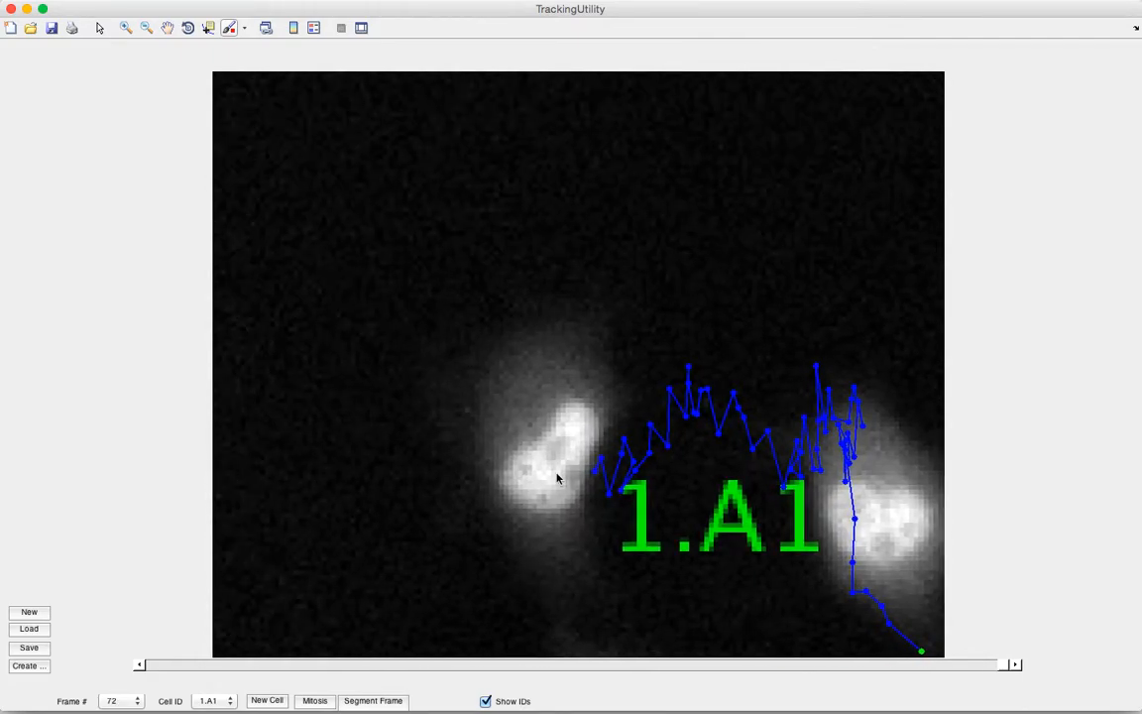
{"action": "left_click", "coordinate": [554, 456]}
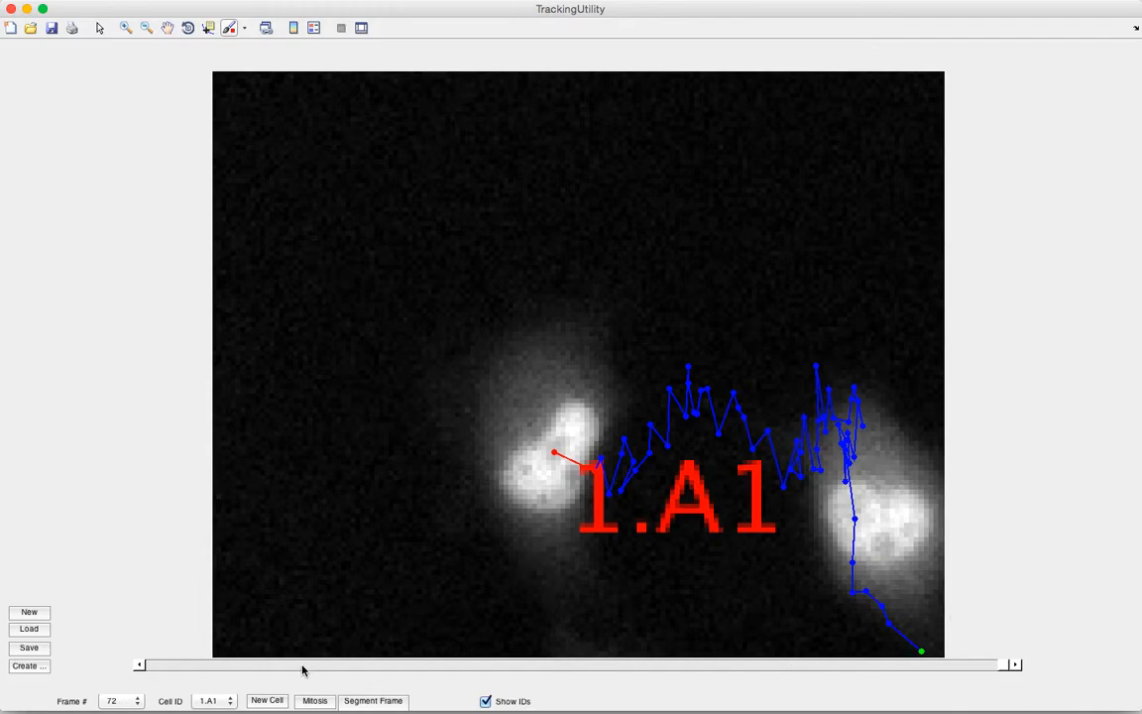
Add a new cell 2 and mark the small nucleus just above cell 1 in frame 1.
{"action": "left_click", "coordinate": [267, 700]}
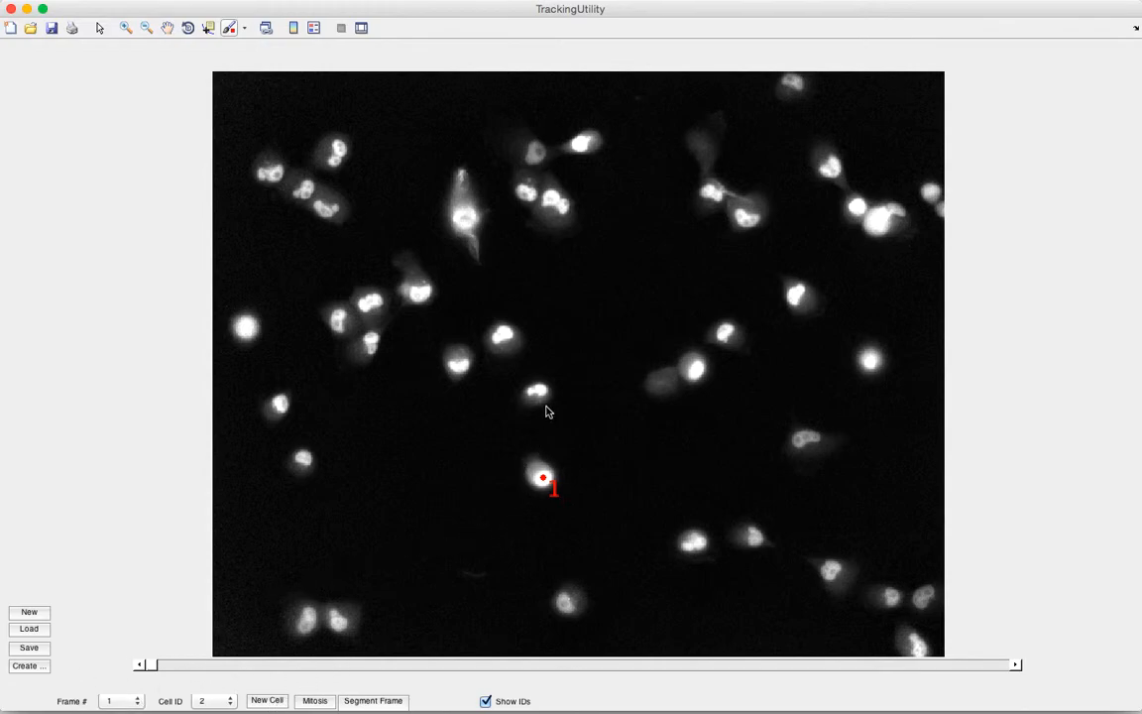
{"action": "scroll", "coordinate": [544, 398], "scroll_direction": "up", "scroll_amount": 6}
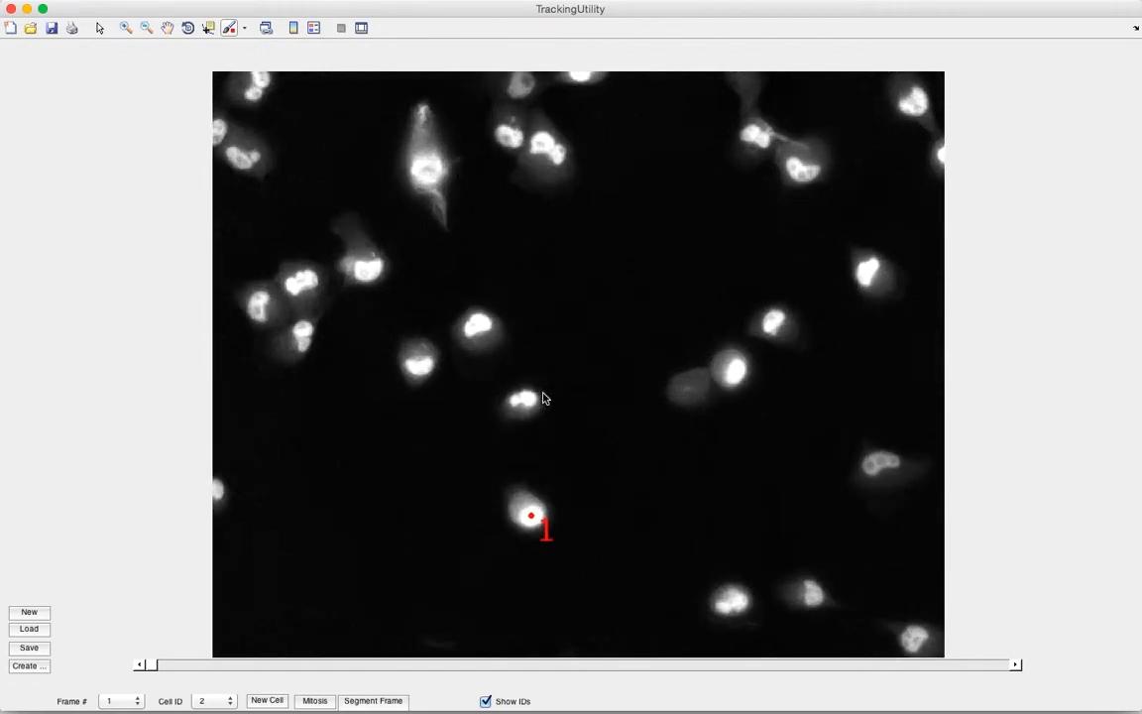
{"action": "scroll", "coordinate": [543, 399], "scroll_direction": "up", "scroll_amount": 4}
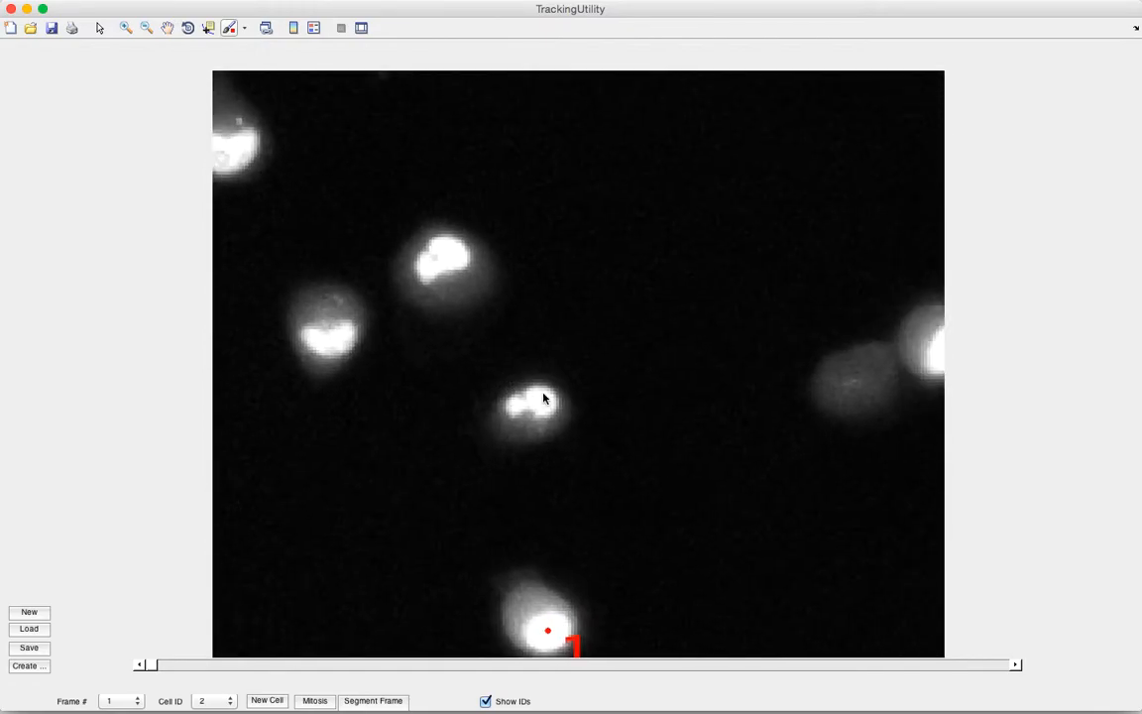
{"action": "left_click", "coordinate": [527, 409]}
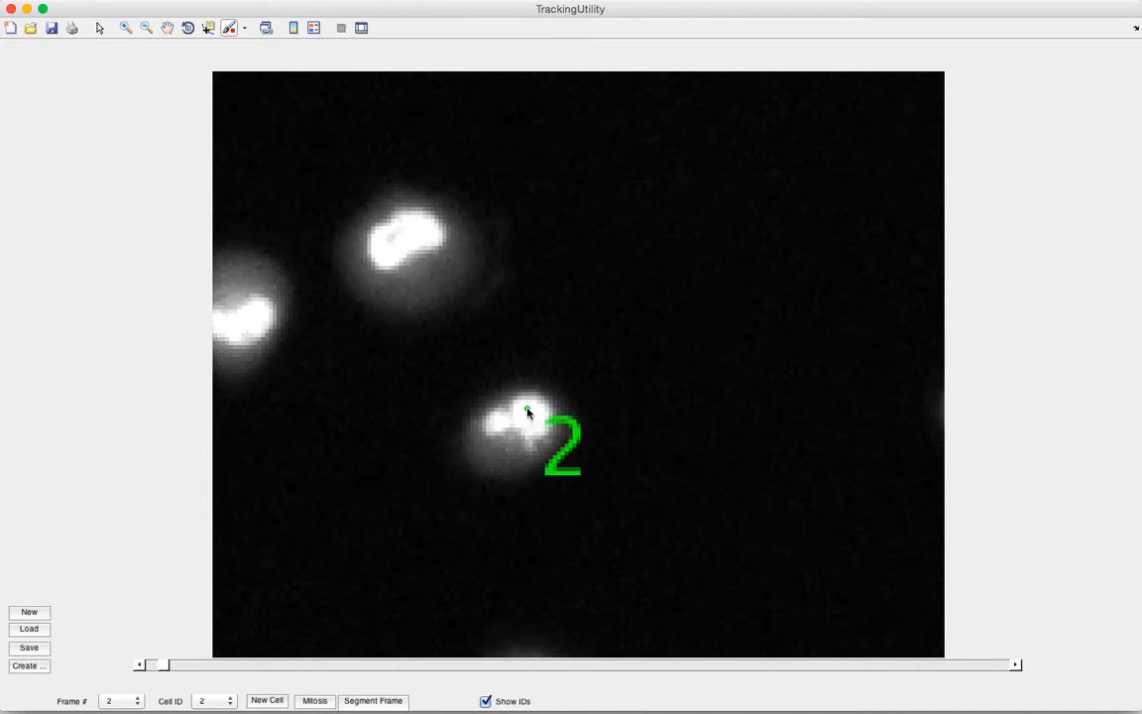
Extend the track of cell 2 by marking its nucleus in each of frames 2 to 11.
{"action": "left_click", "coordinate": [525, 401]}
{"action": "left_click", "coordinate": [510, 453]}
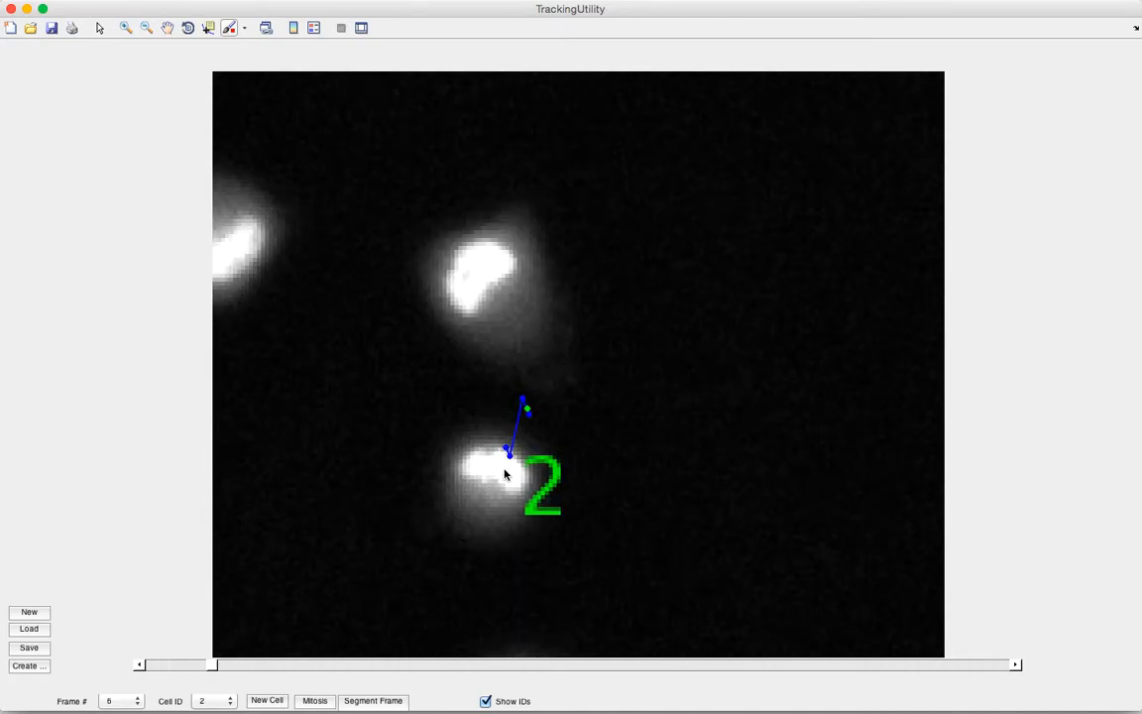
{"action": "left_click", "coordinate": [504, 463]}
{"action": "left_click", "coordinate": [500, 475]}
{"action": "left_click", "coordinate": [477, 478]}
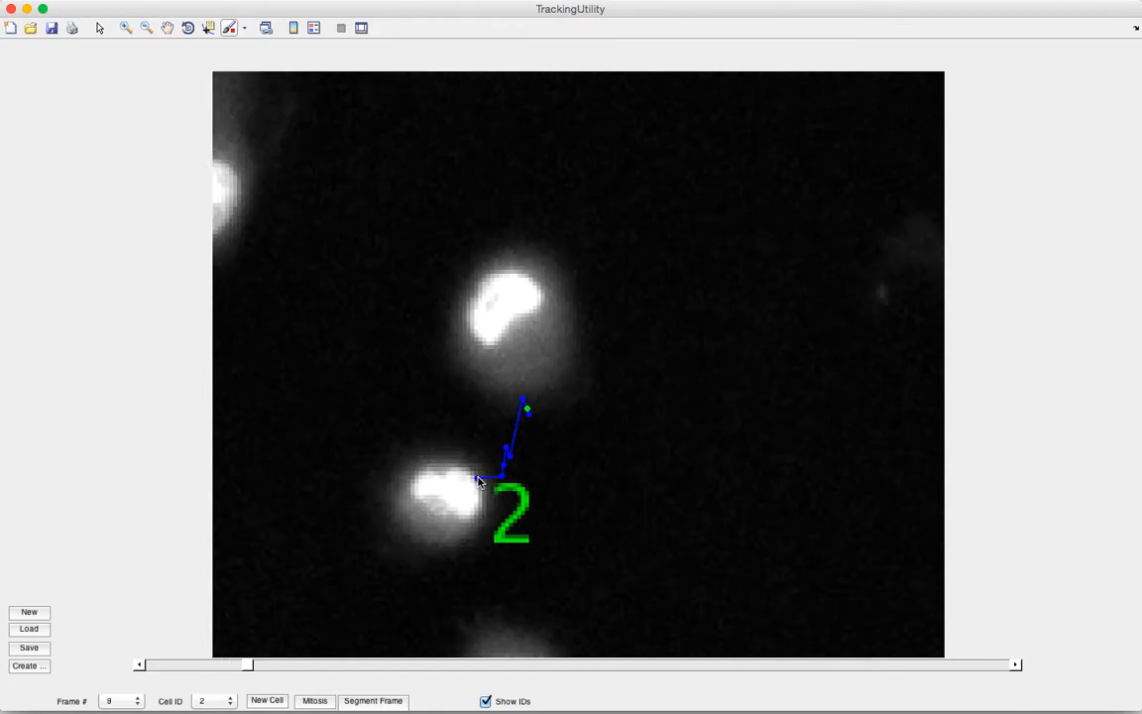
{"action": "left_click", "coordinate": [456, 492]}
{"action": "left_click", "coordinate": [448, 506]}
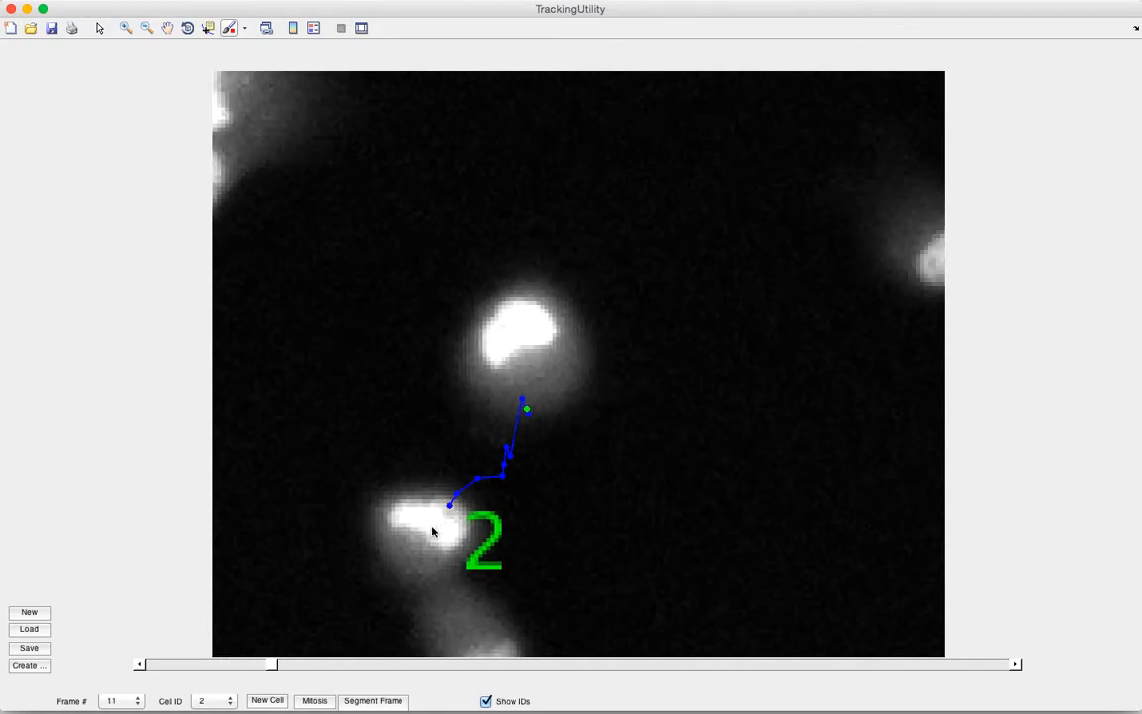
{"action": "left_click", "coordinate": [437, 525]}
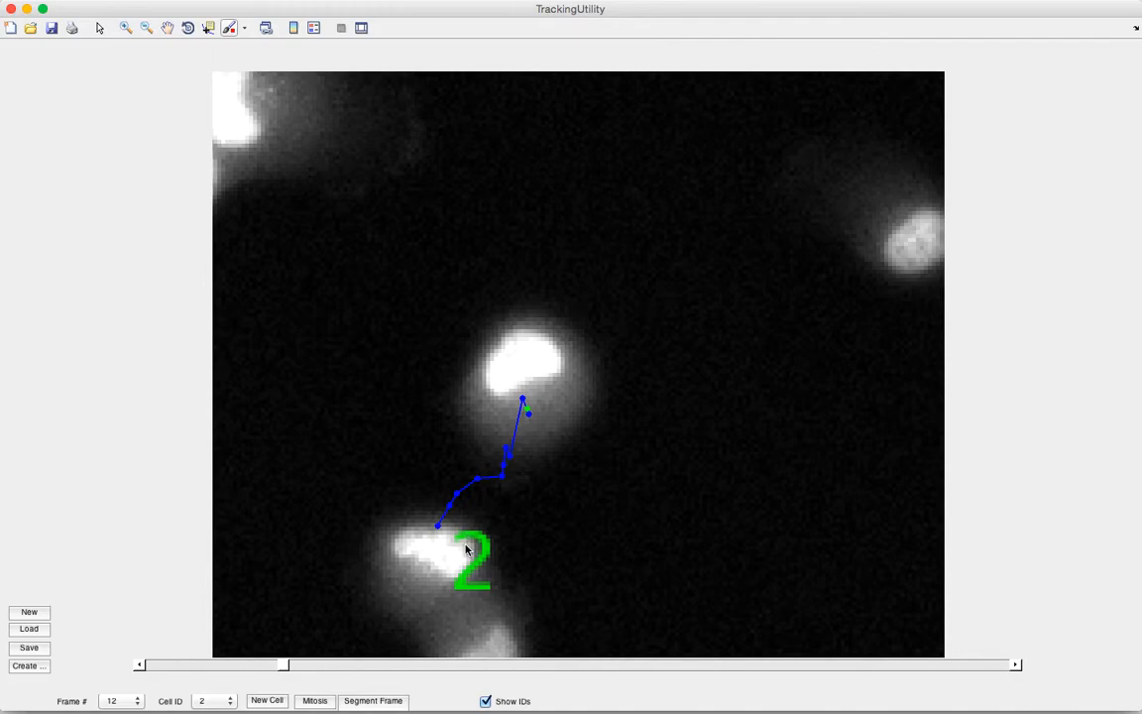
Review cell 2's track between frames 4 and 11 alongside the marks of cell 1 and its daughters.
{"action": "key", "text": "Left"}
{"action": "key", "text": "Left"}
{"action": "key", "text": "Left"}
{"action": "key", "text": "Left"}
{"action": "key", "text": "Left"}
{"action": "key", "text": "Left"}
{"action": "key", "text": "Left"}
{"action": "key", "text": "Left"}
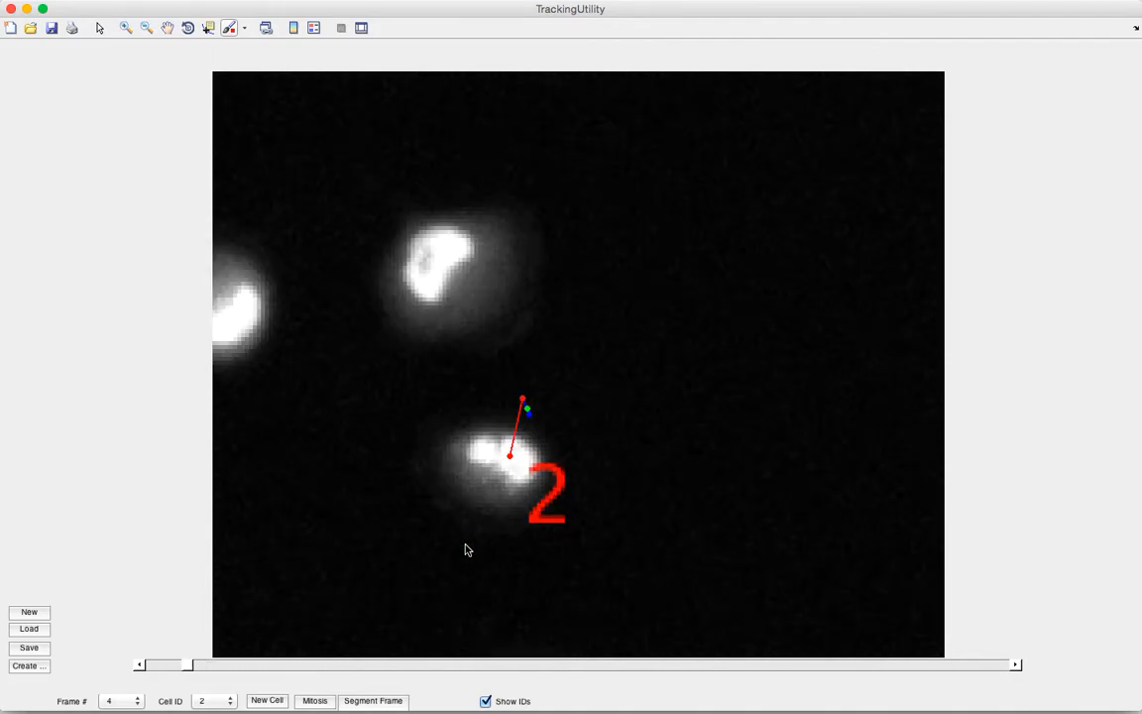
{"action": "scroll", "coordinate": [465, 544], "scroll_direction": "down", "scroll_amount": 9}
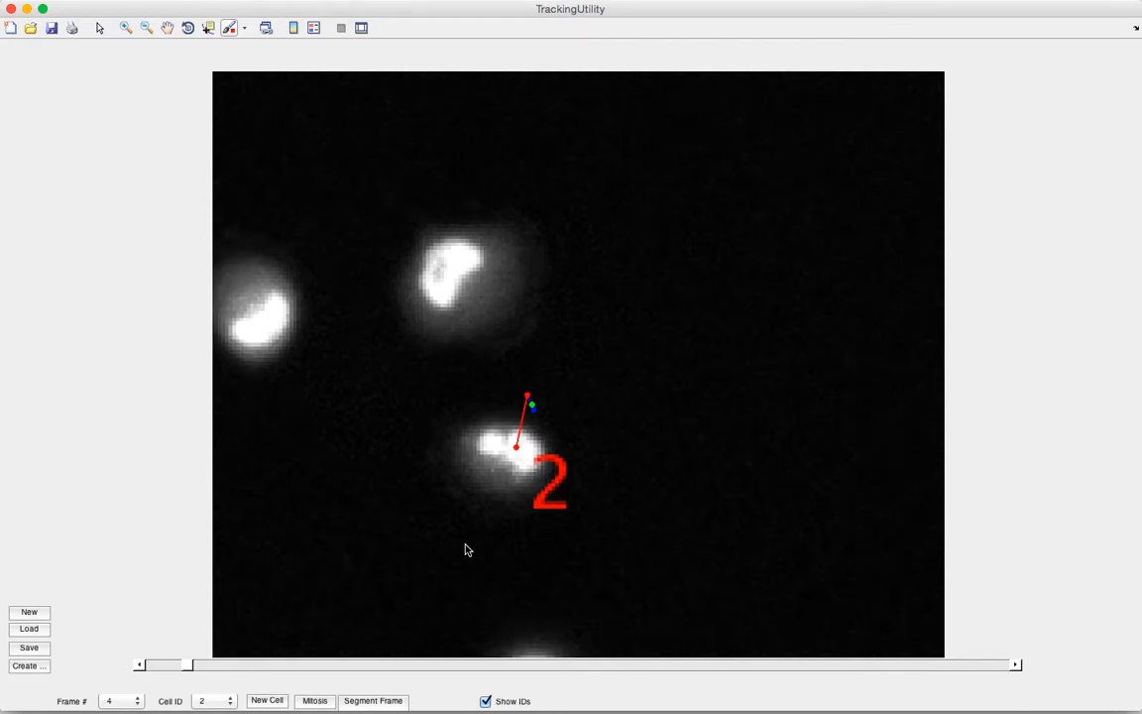
{"action": "key", "text": "Right"}
{"action": "key", "text": "Right"}
{"action": "key", "text": "Right"}
{"action": "key", "text": "Right"}
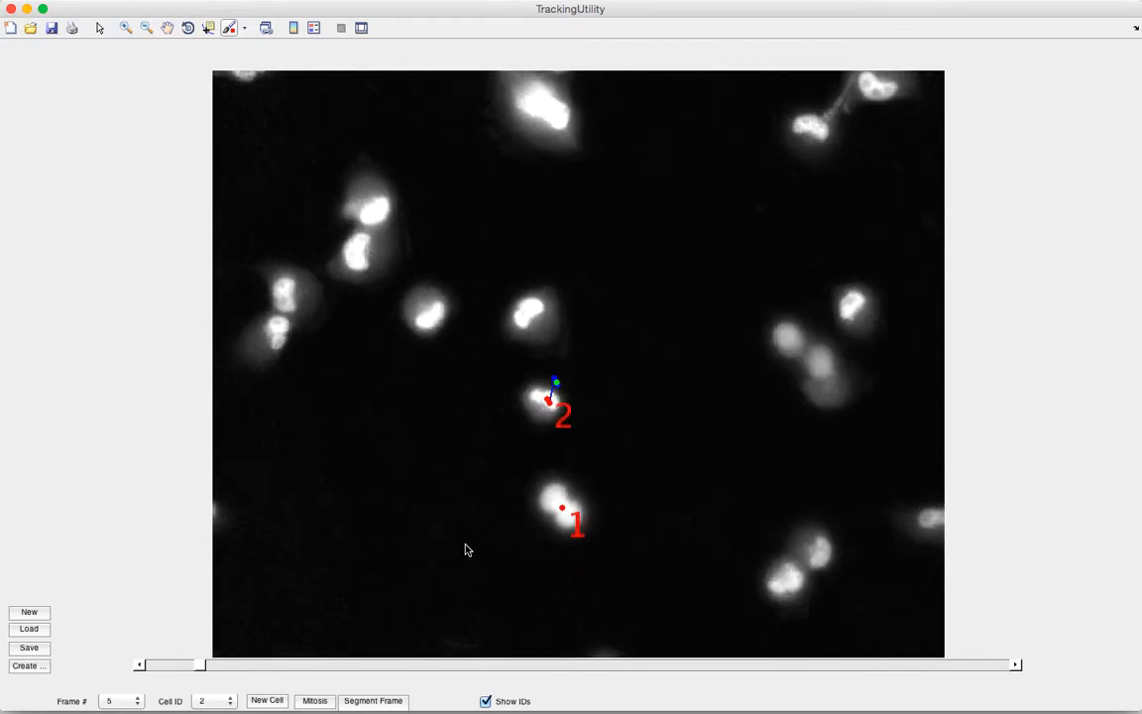
{"action": "key", "text": "Right"}
{"action": "key", "text": "Right"}
{"action": "key", "text": "Right"}
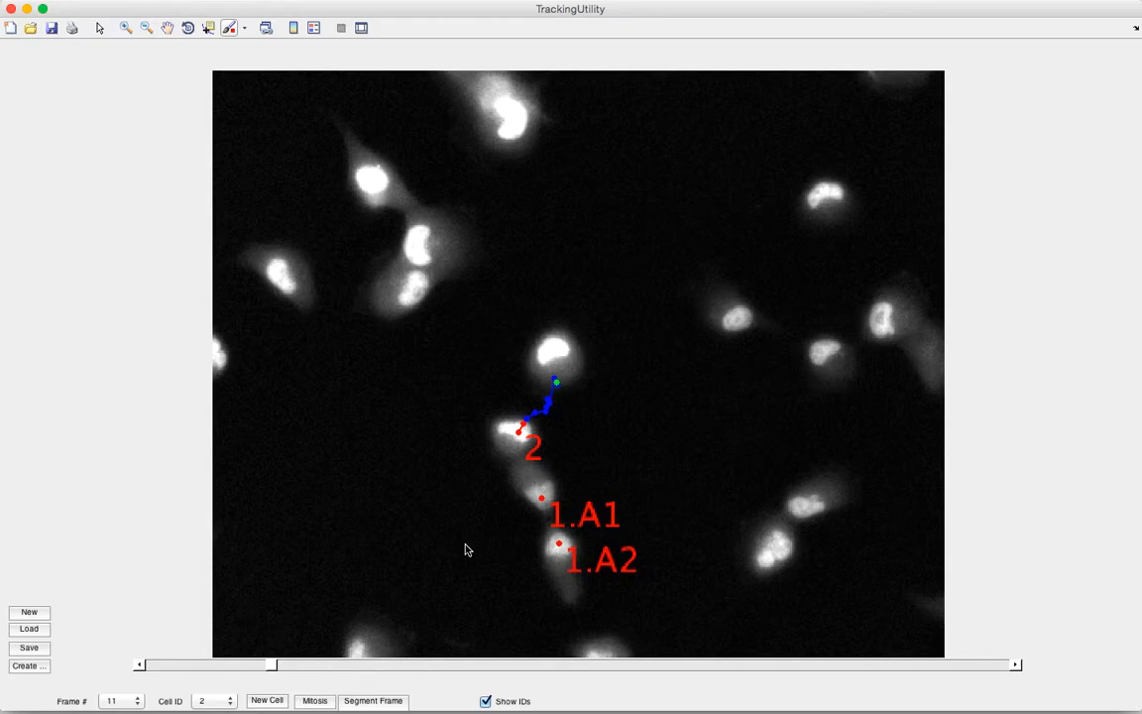
Turn on segmentation for frame 11 and toggle the display of the cell IDs, leaving them shown.
{"action": "left_click", "coordinate": [373, 701]}
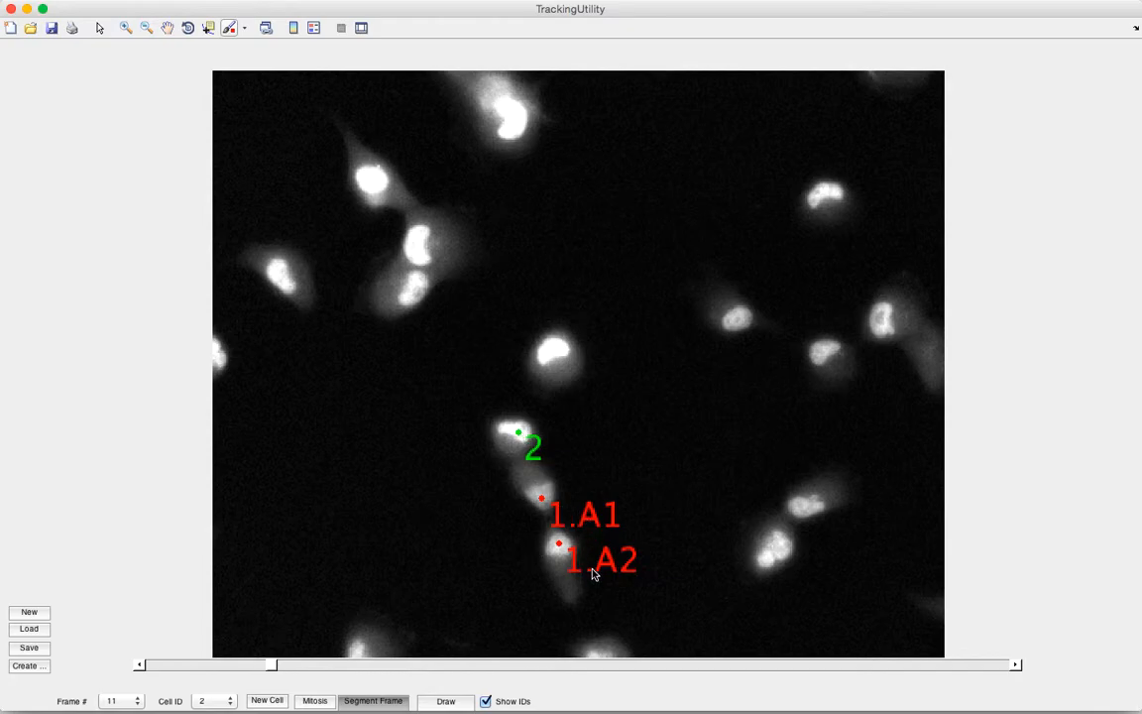
{"action": "left_click", "coordinate": [486, 701]}
{"action": "left_click", "coordinate": [486, 701]}
{"action": "left_click", "coordinate": [486, 700]}
{"action": "left_click", "coordinate": [487, 701]}
Draw a freehand outline around the bright nucleus of cell 2 in frame 11.
{"action": "scroll", "coordinate": [511, 542], "scroll_direction": "up", "scroll_amount": 5}
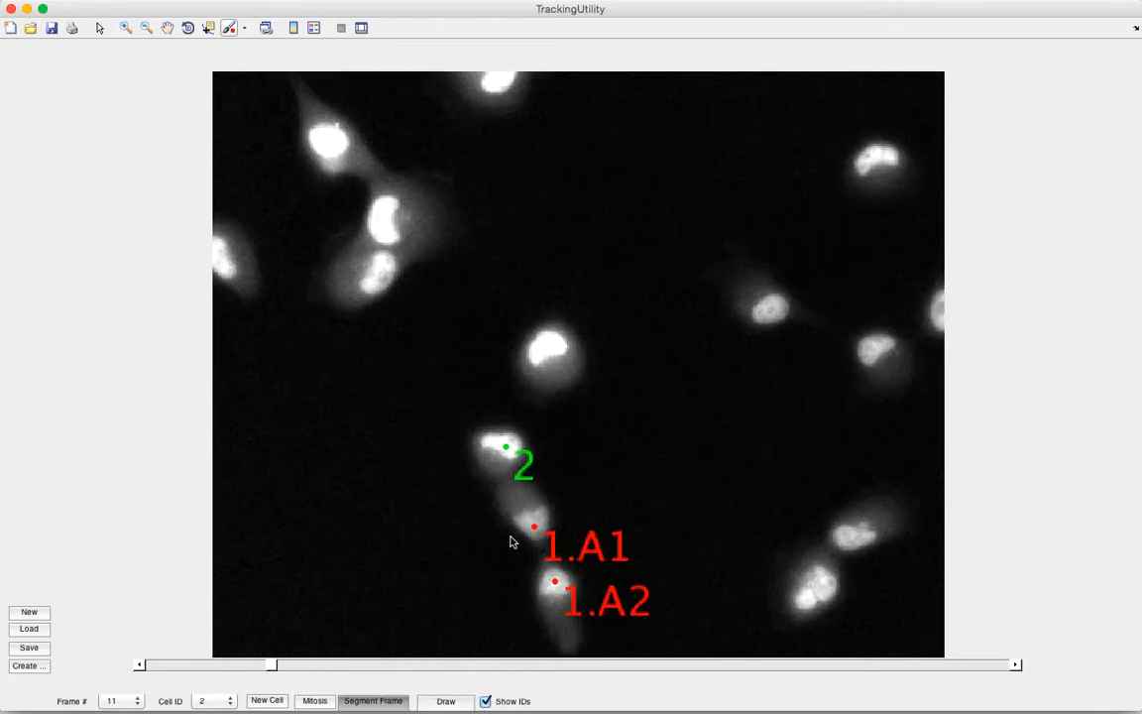
{"action": "scroll", "coordinate": [511, 541], "scroll_direction": "up", "scroll_amount": 4}
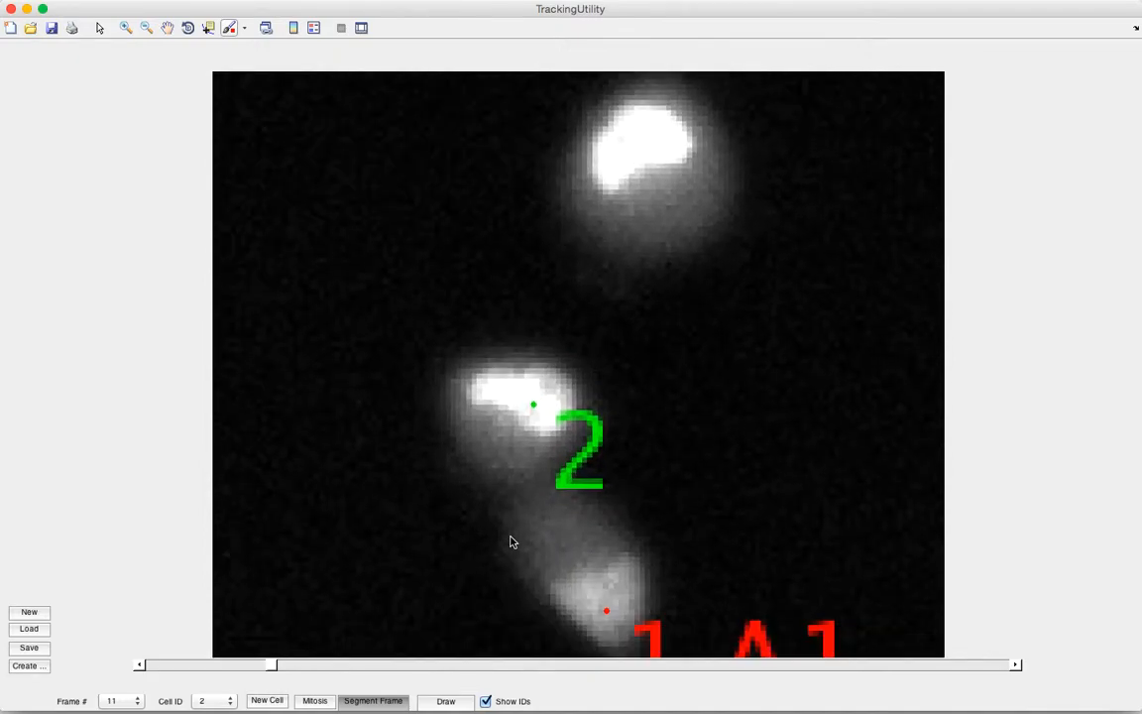
{"action": "scroll", "coordinate": [511, 541], "scroll_direction": "up", "scroll_amount": 1}
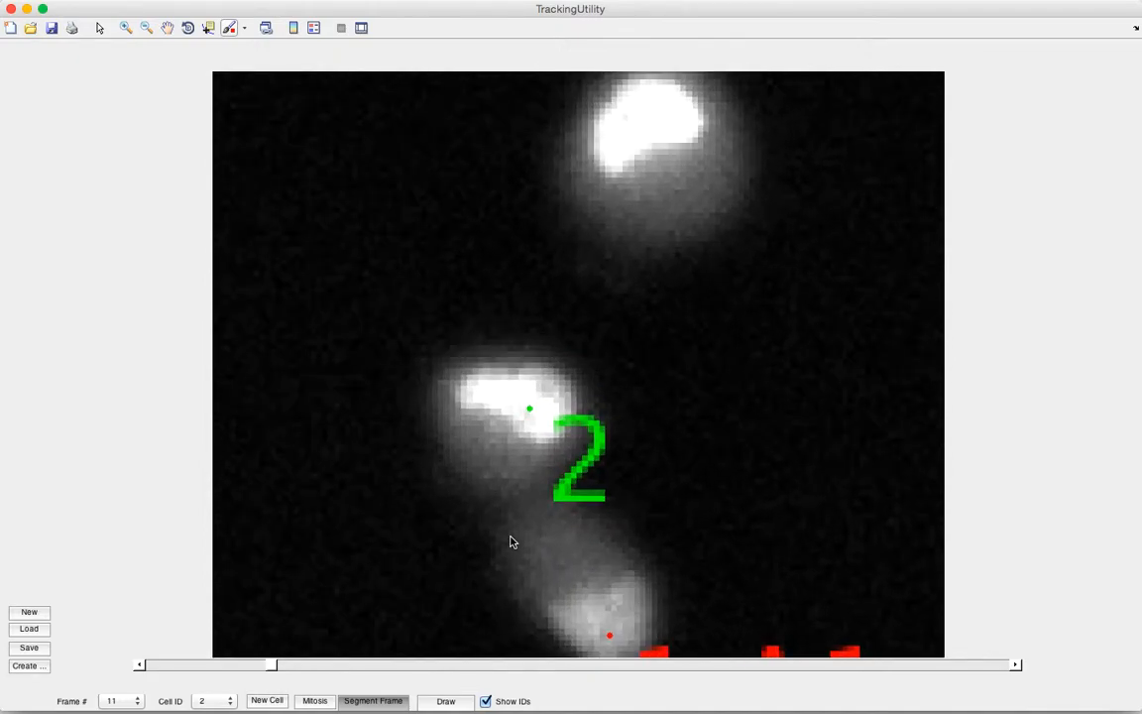
{"action": "left_click", "coordinate": [445, 700]}
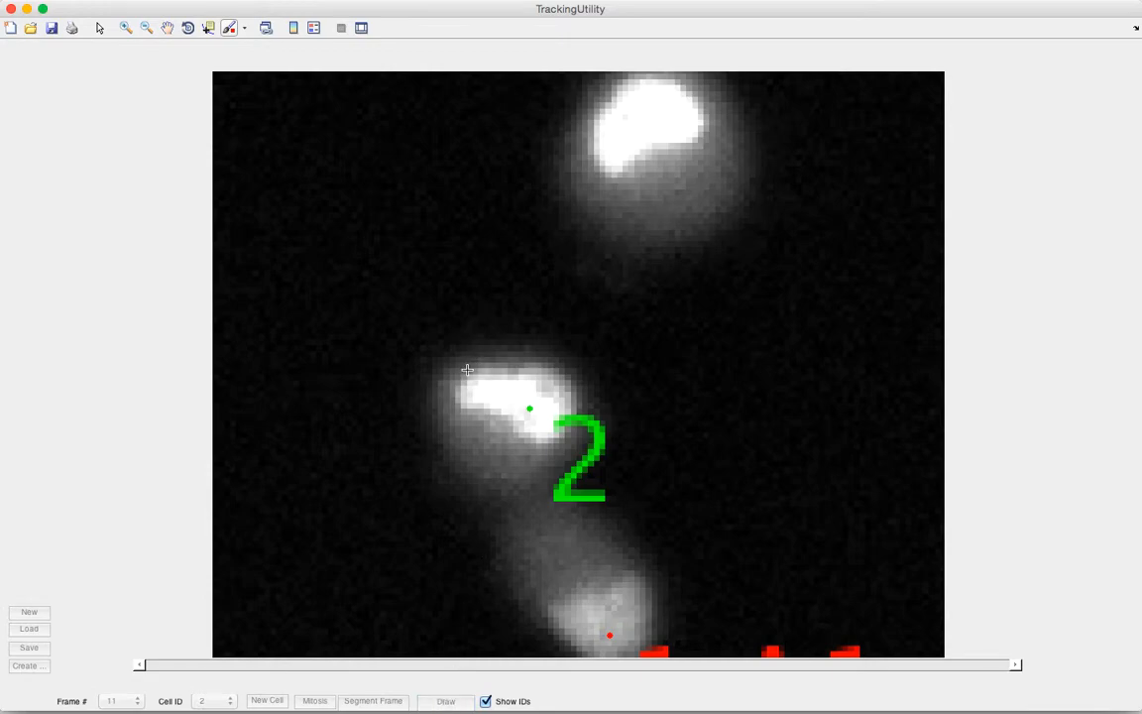
{"action": "mouse_move", "coordinate": [474, 368]}
{"action": "left_mouse_down"}
{"action": "mouse_move", "coordinate": [538, 365]}
{"action": "mouse_move", "coordinate": [563, 377]}
{"action": "mouse_move", "coordinate": [563, 428]}
{"action": "mouse_move", "coordinate": [530, 443]}
{"action": "mouse_move", "coordinate": [459, 414]}
{"action": "mouse_move", "coordinate": [449, 388]}
{"action": "mouse_move", "coordinate": [466, 369]}
{"action": "left_mouse_up"}
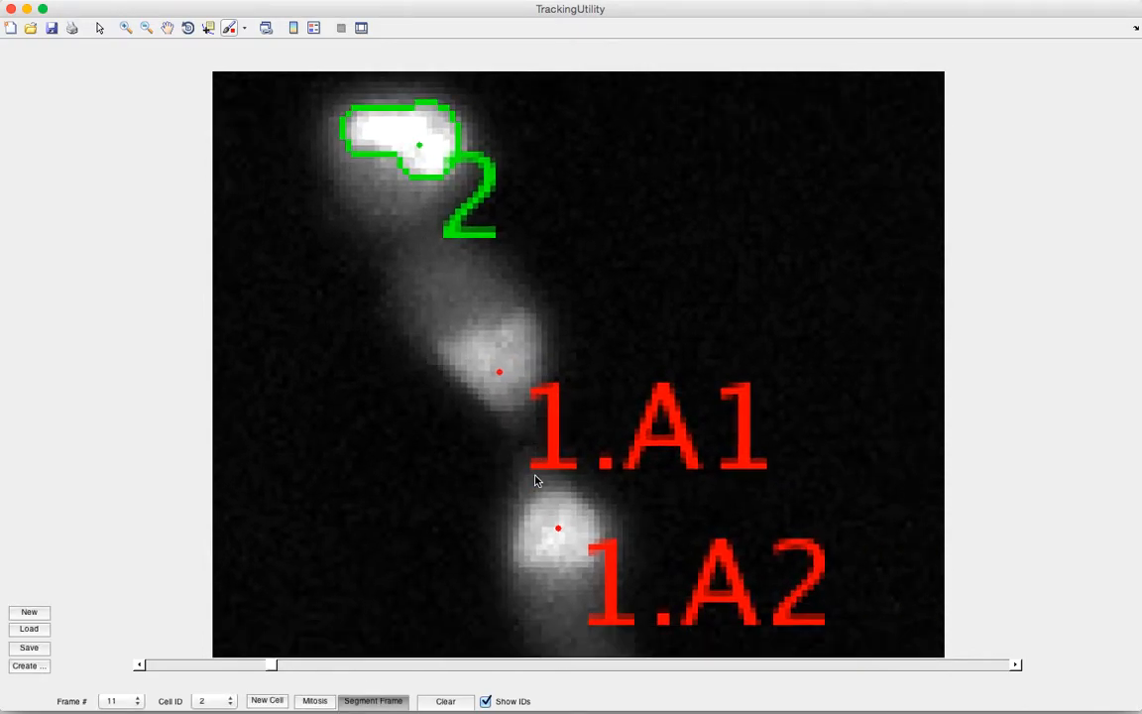
Switch the active cell to 1.A1 and back to cell 2 in the segmented frame.
{"action": "left_click", "coordinate": [226, 701]}
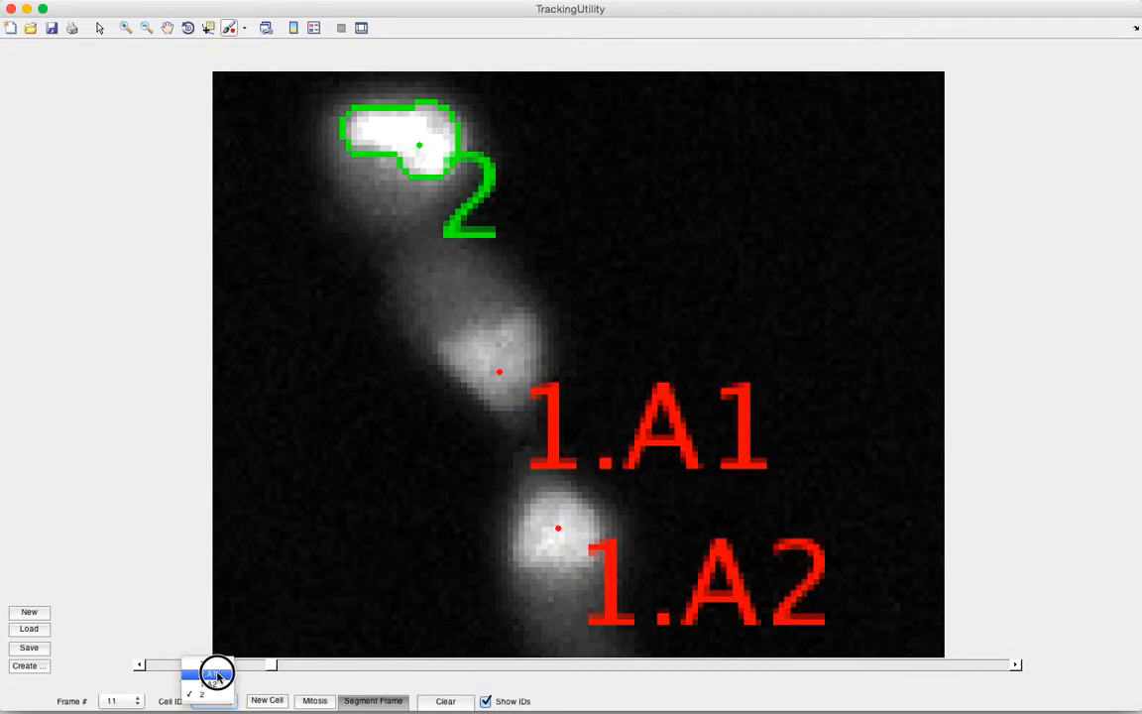
{"action": "left_click", "coordinate": [217, 675]}
{"action": "left_click", "coordinate": [219, 694]}
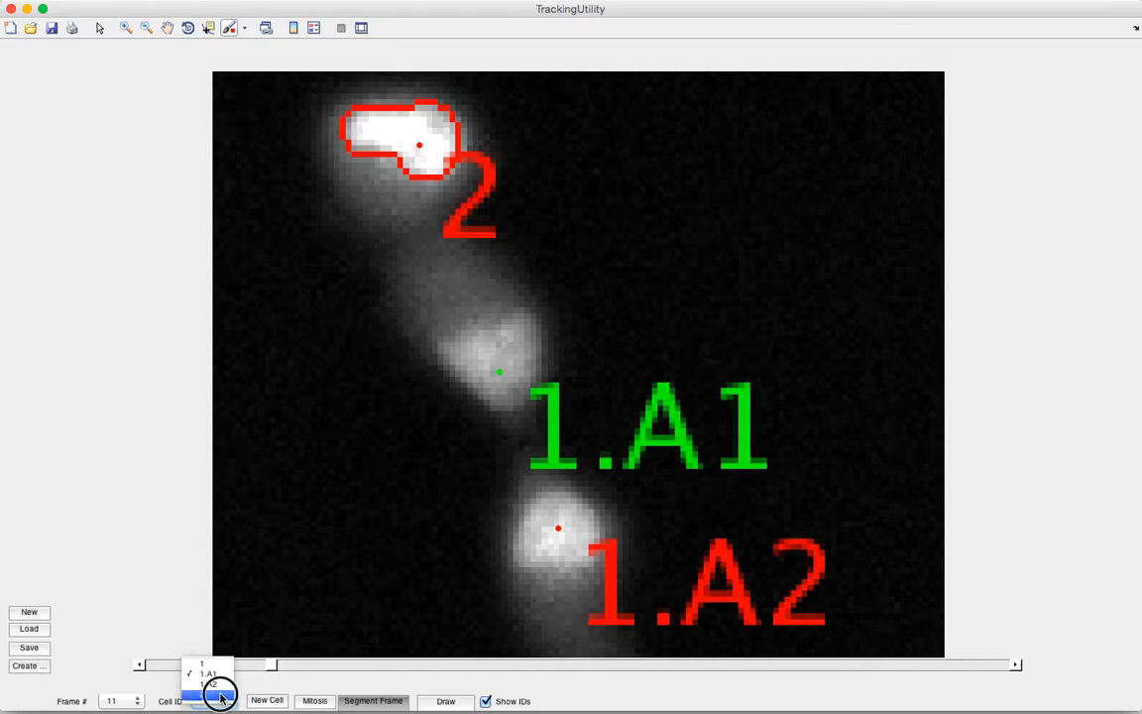
{"action": "left_click", "coordinate": [220, 696]}
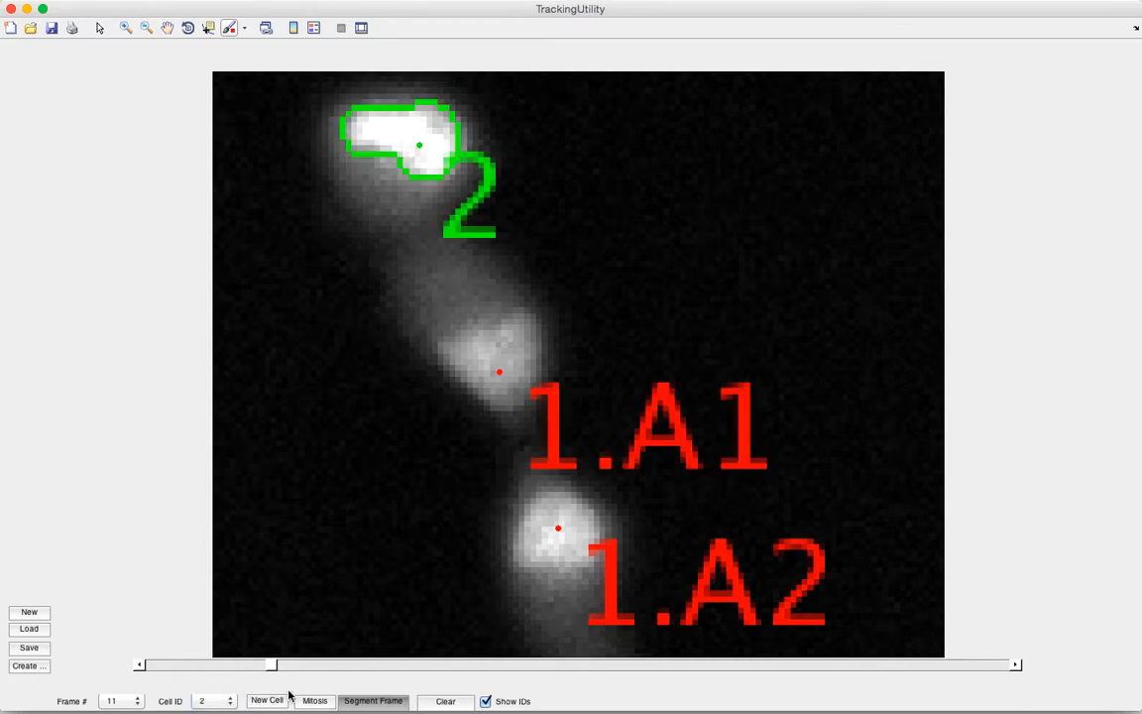
Cycle the active cell repeatedly among 1.A1, 1.A2 and 2 in frame 11 to compare their highlighted marks.
{"action": "left_click", "coordinate": [823, 533]}
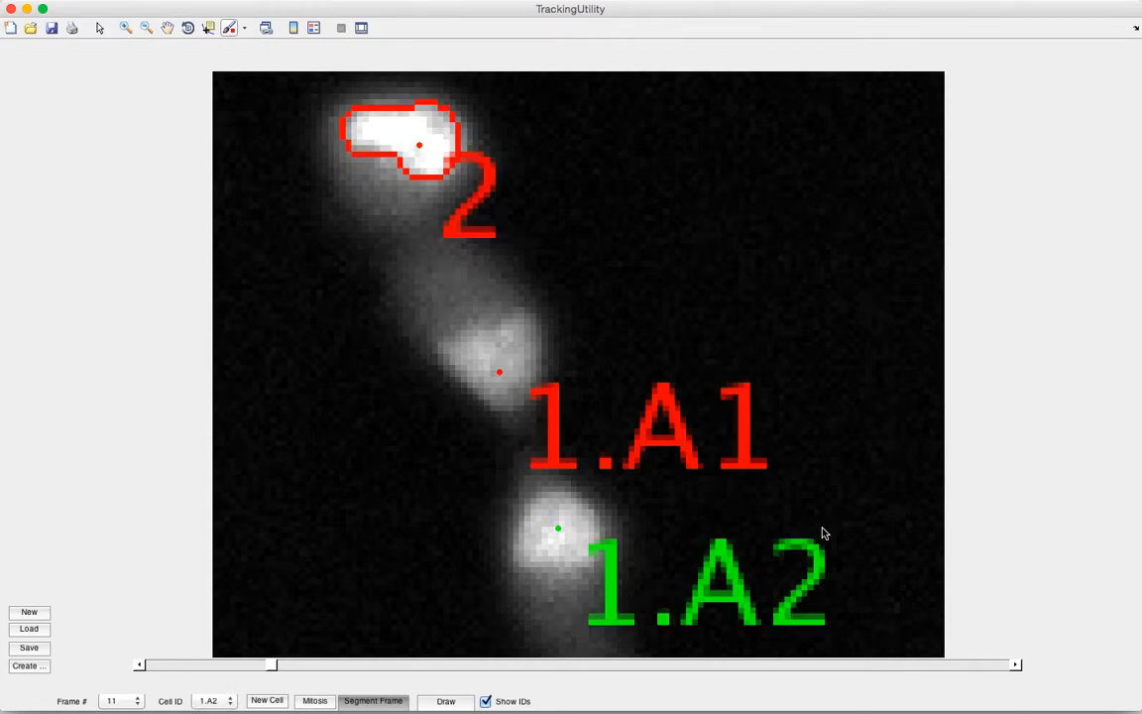
{"action": "key", "text": "Up"}
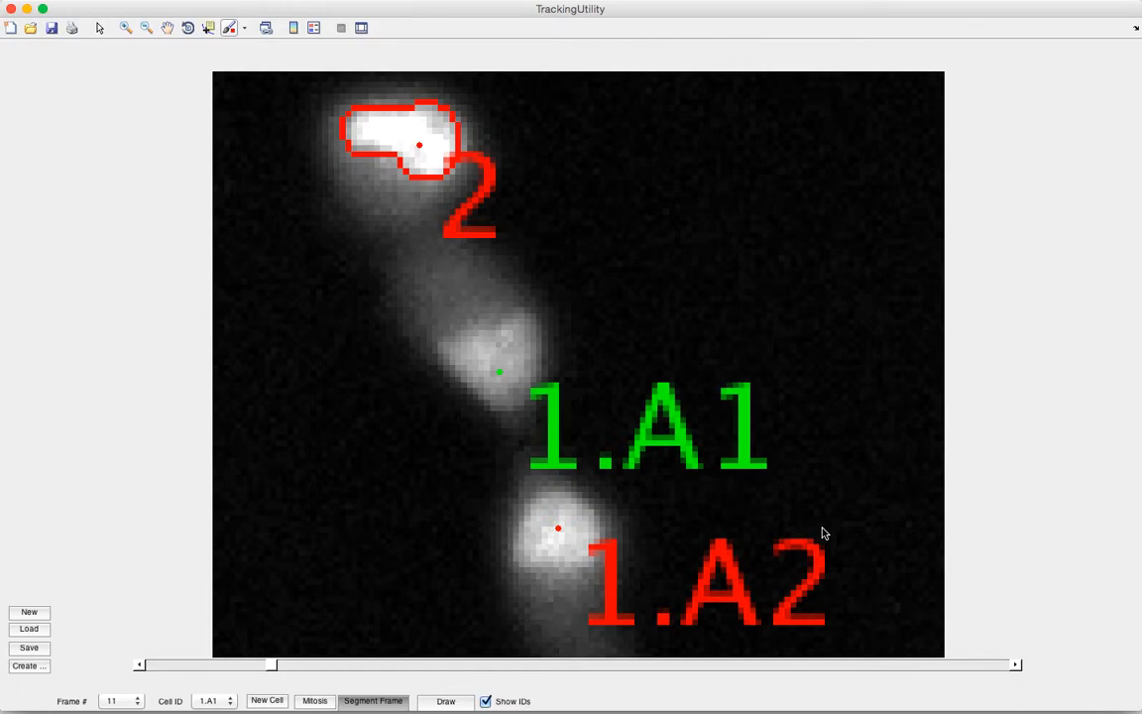
{"action": "key", "text": "Down"}
{"action": "key", "text": "Down"}
{"action": "key", "text": "Up"}
{"action": "key", "text": "Up"}
{"action": "key", "text": "Down"}
{"action": "key", "text": "Up"}
{"action": "key", "text": "Down"}
{"action": "key", "text": "Down"}
{"action": "key", "text": "Up"}
{"action": "key", "text": "Up"}
{"action": "key", "text": "Down"}
{"action": "key", "text": "Down"}
{"action": "key", "text": "Up"}
{"action": "key", "text": "Up"}
{"action": "key", "text": "Down"}
{"action": "key", "text": "Down"}
{"action": "key", "text": "Up"}
{"action": "key", "text": "Up"}
Hide the cell IDs and draw a freehand outline around the nucleus of cell 1.A2, finishing with cell 1.A1 active.
{"action": "key", "text": "Down"}
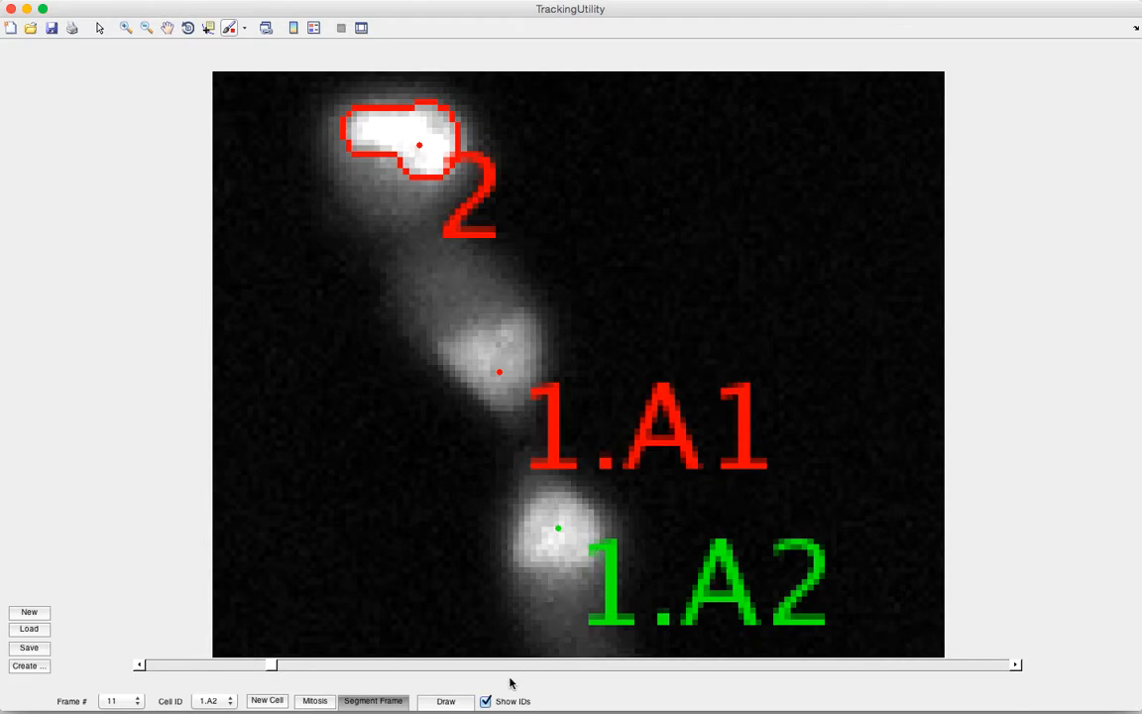
{"action": "left_click", "coordinate": [486, 701]}
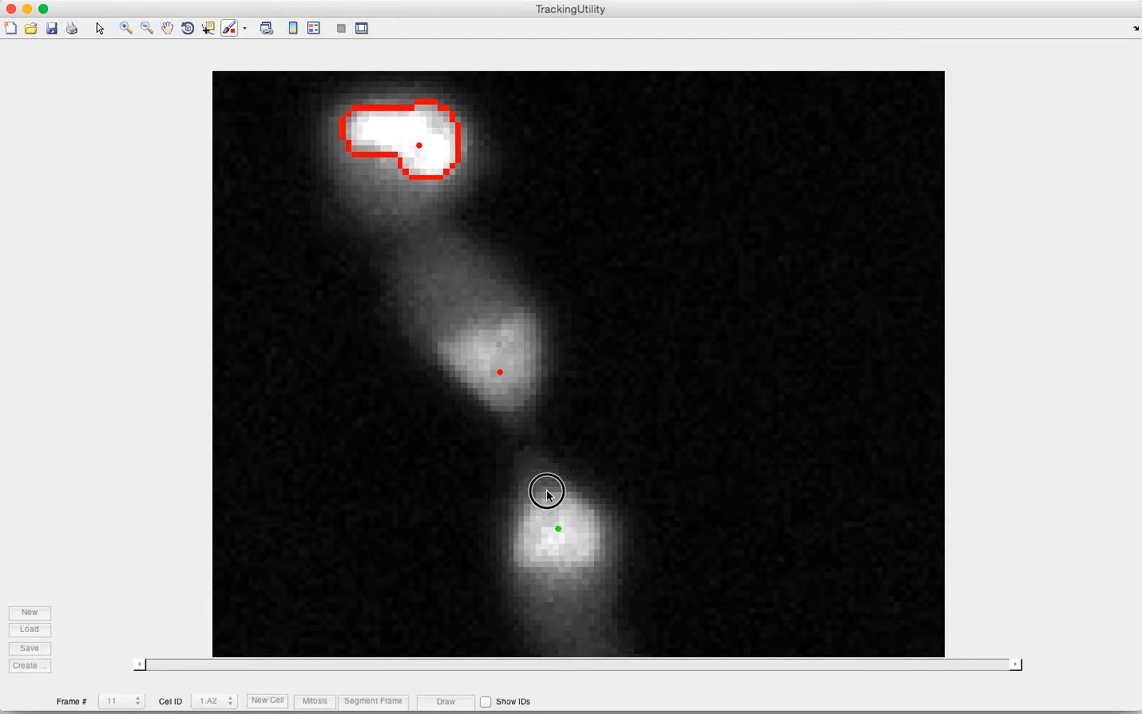
{"action": "mouse_move", "coordinate": [566, 493]}
{"action": "left_mouse_down"}
{"action": "mouse_move", "coordinate": [589, 505]}
{"action": "mouse_move", "coordinate": [601, 539]}
{"action": "mouse_move", "coordinate": [572, 573]}
{"action": "mouse_move", "coordinate": [515, 560]}
{"action": "mouse_move", "coordinate": [507, 537]}
{"action": "mouse_move", "coordinate": [530, 507]}
{"action": "left_mouse_up"}
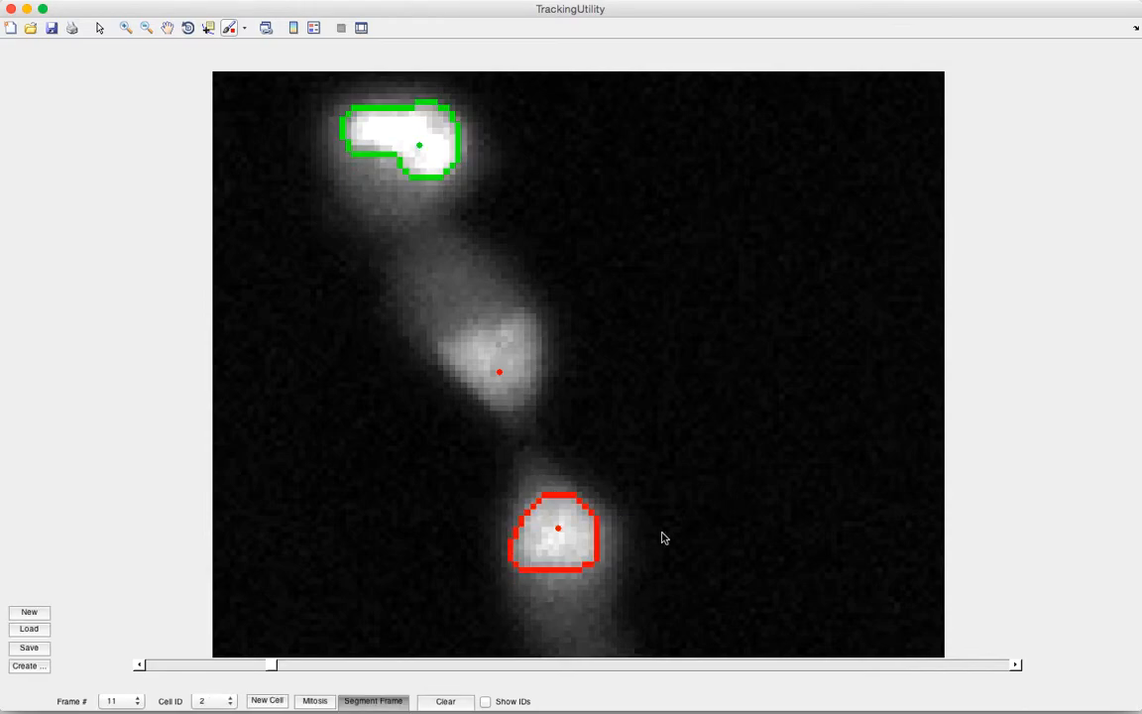
{"action": "key", "text": "Up"}
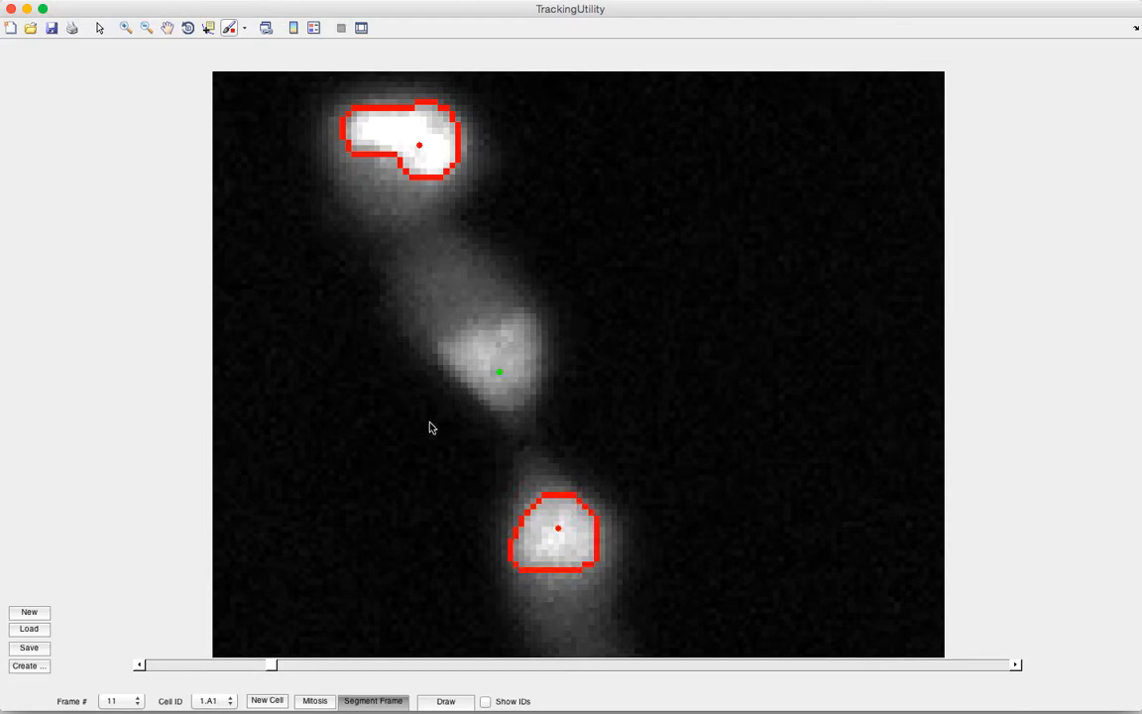
Draw a rough, oversized outline around cell 1.A1 in frame 11 and clear it, doing this twice.
{"action": "key", "text": "d"}
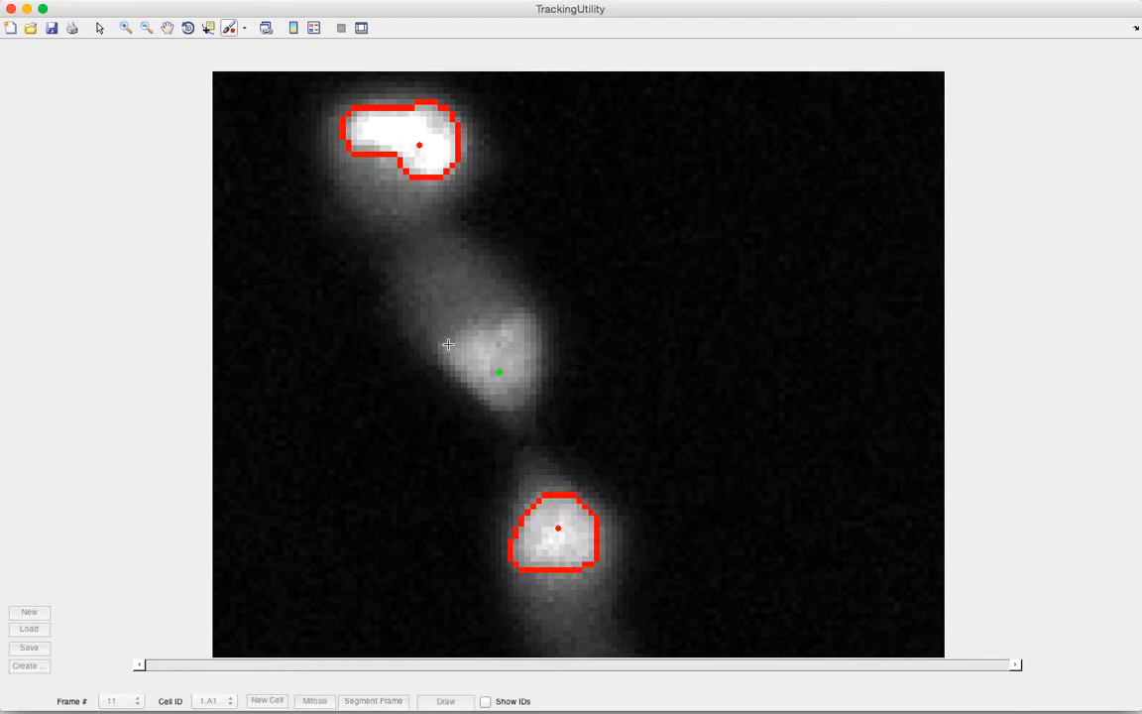
{"action": "mouse_move", "coordinate": [435, 342]}
{"action": "left_mouse_down"}
{"action": "mouse_move", "coordinate": [727, 255]}
{"action": "mouse_move", "coordinate": [406, 441]}
{"action": "mouse_move", "coordinate": [444, 342]}
{"action": "left_mouse_up"}
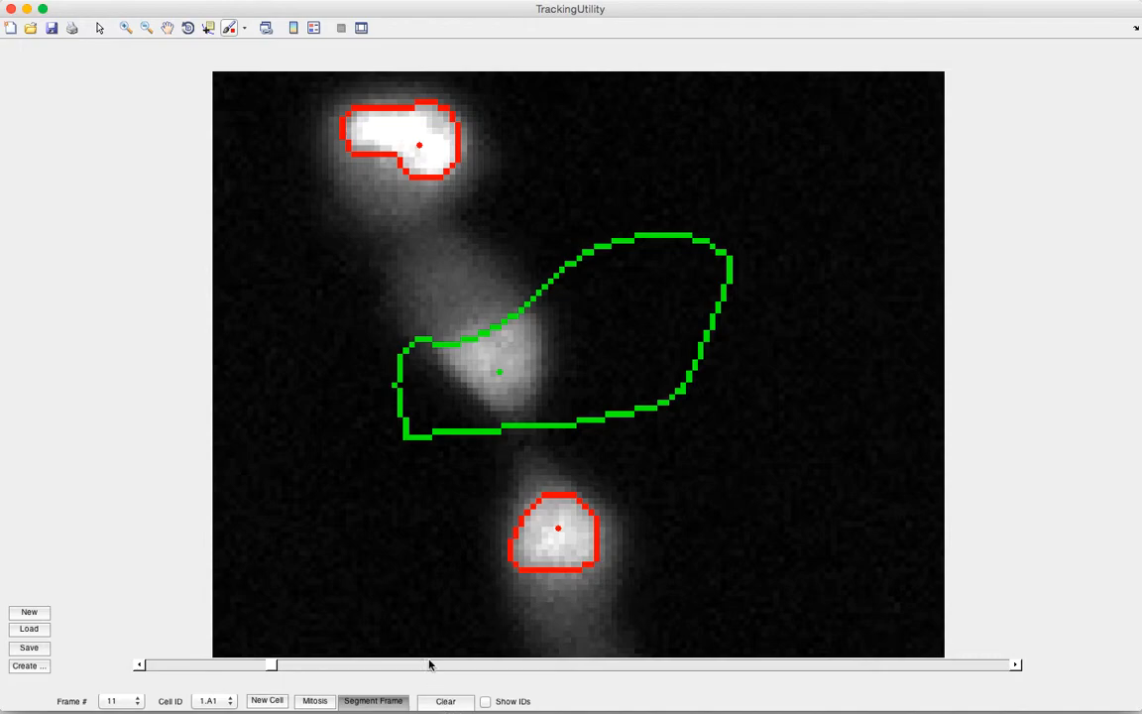
{"action": "left_click", "coordinate": [448, 702]}
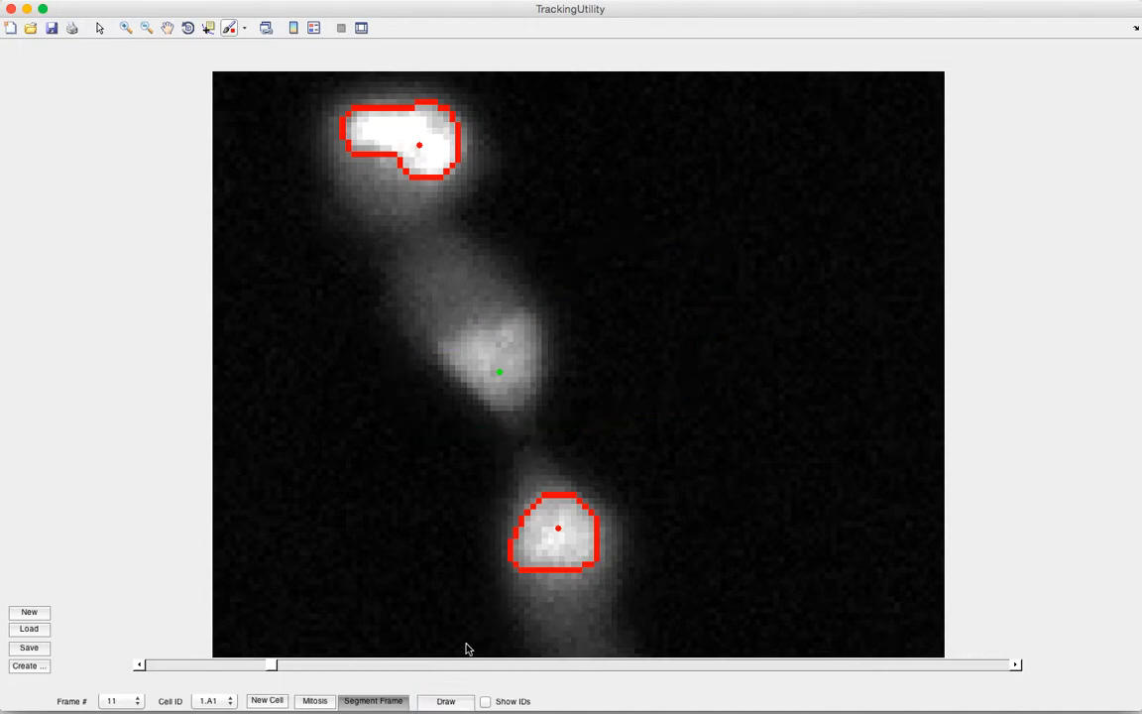
{"action": "left_click", "coordinate": [446, 701]}
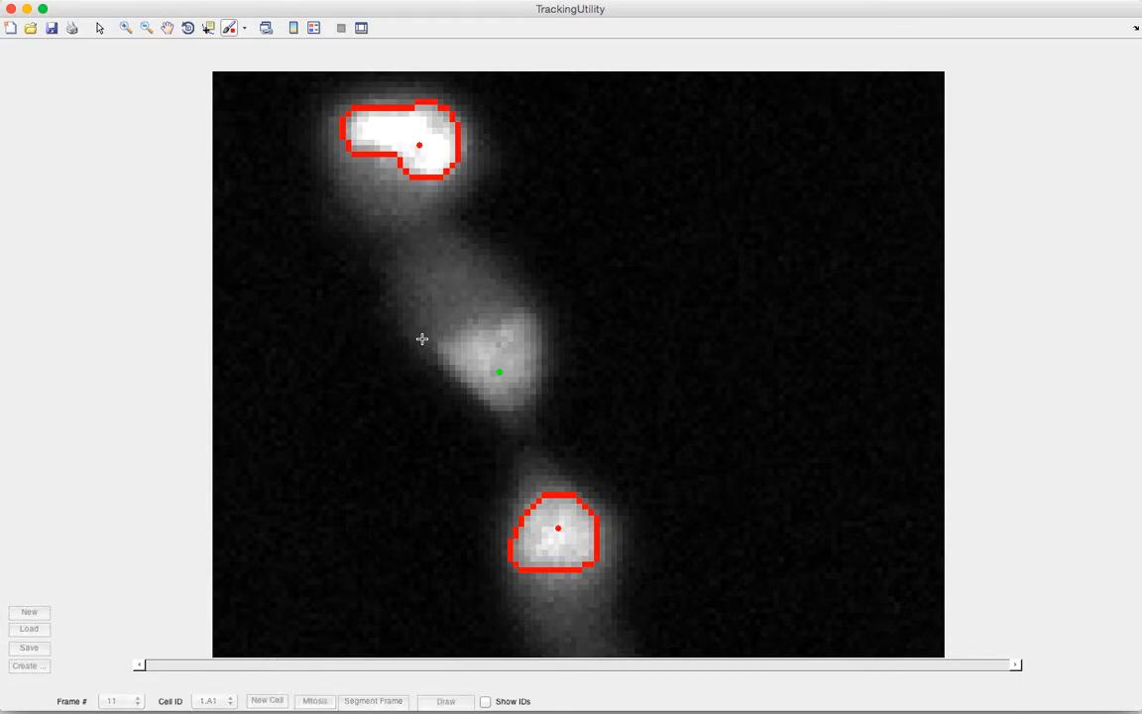
{"action": "mouse_move", "coordinate": [408, 339]}
{"action": "left_mouse_down"}
{"action": "mouse_move", "coordinate": [614, 290]}
{"action": "mouse_move", "coordinate": [365, 459]}
{"action": "mouse_move", "coordinate": [425, 357]}
{"action": "mouse_move", "coordinate": [436, 362]}
{"action": "left_mouse_up"}
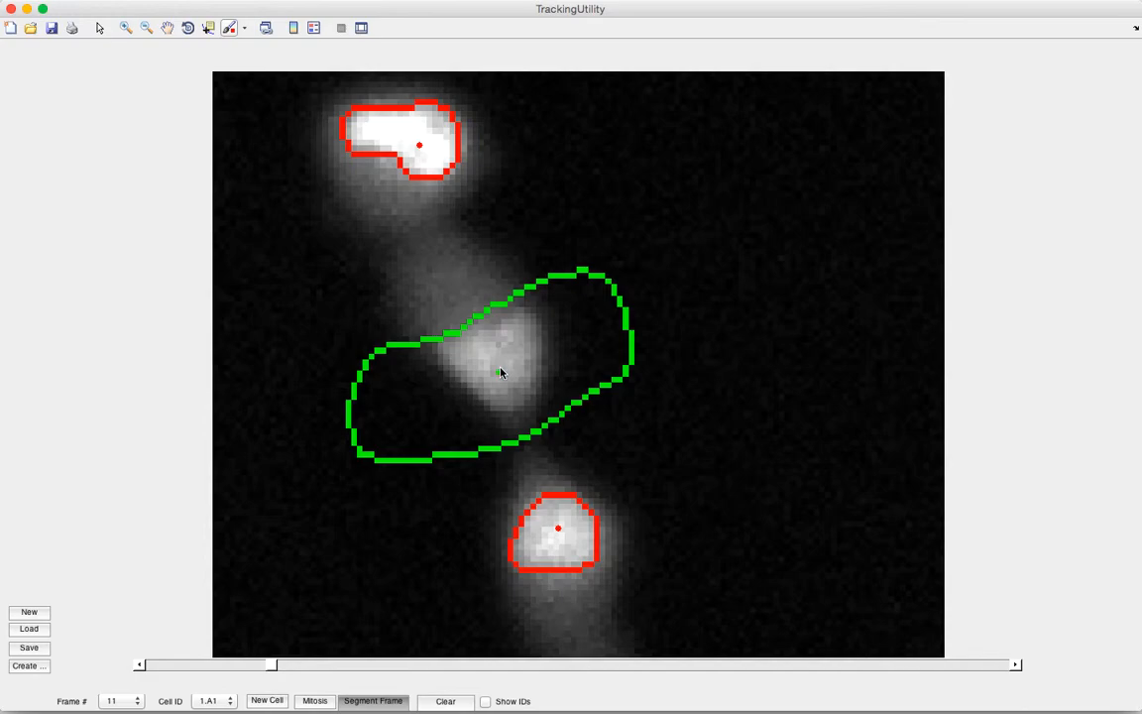
{"action": "key", "text": "Delete"}
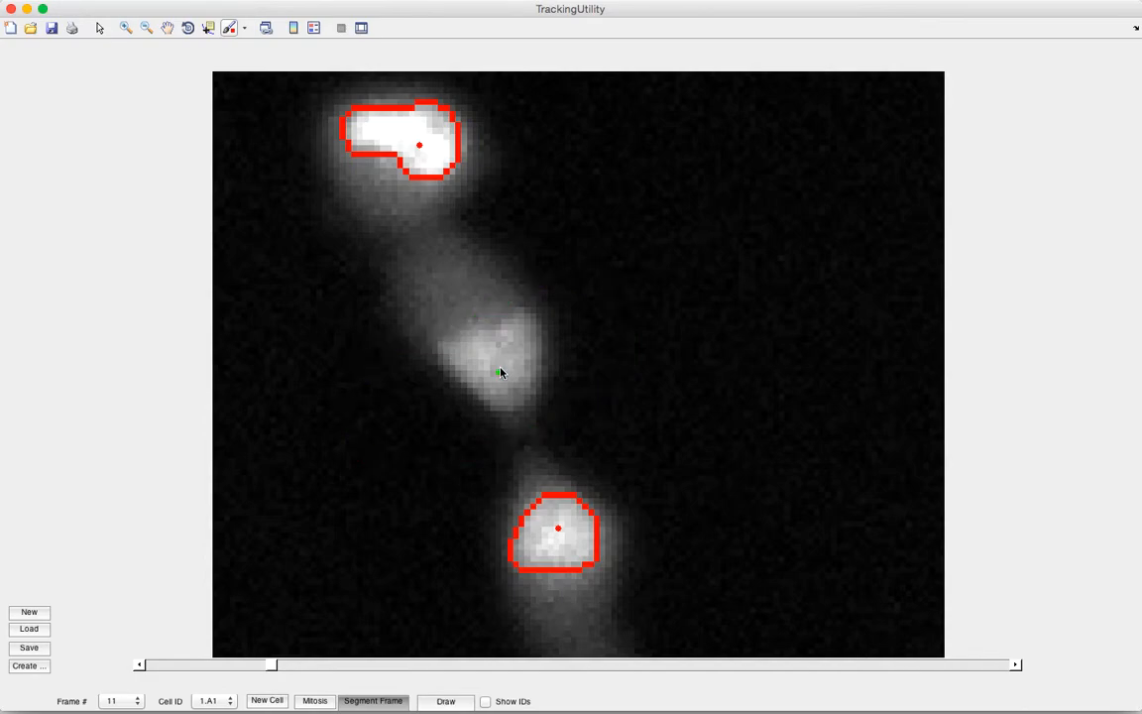
Draw a close freehand outline around the nucleus of cell 1.A1 in frame 11.
{"action": "key", "text": "d"}
{"action": "mouse_move", "coordinate": [463, 335]}
{"action": "left_mouse_down"}
{"action": "mouse_move", "coordinate": [528, 315]}
{"action": "mouse_move", "coordinate": [541, 361]}
{"action": "mouse_move", "coordinate": [515, 415]}
{"action": "mouse_move", "coordinate": [469, 397]}
{"action": "mouse_move", "coordinate": [438, 362]}
{"action": "mouse_move", "coordinate": [434, 342]}
{"action": "mouse_move", "coordinate": [452, 338]}
{"action": "left_mouse_up"}
{"action": "scroll", "coordinate": [545, 362], "scroll_direction": "down", "scroll_amount": 5}
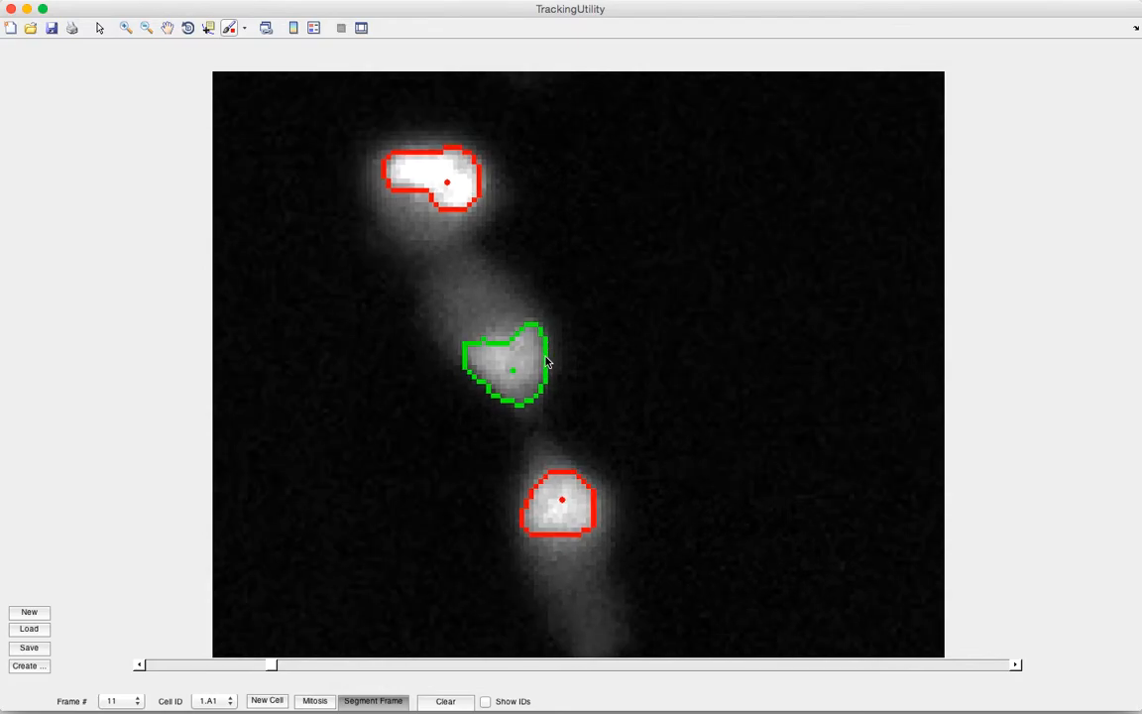
Go back to frame 9 with segmentation on and show the cell IDs.
{"action": "scroll", "coordinate": [546, 361], "scroll_direction": "down", "scroll_amount": 3}
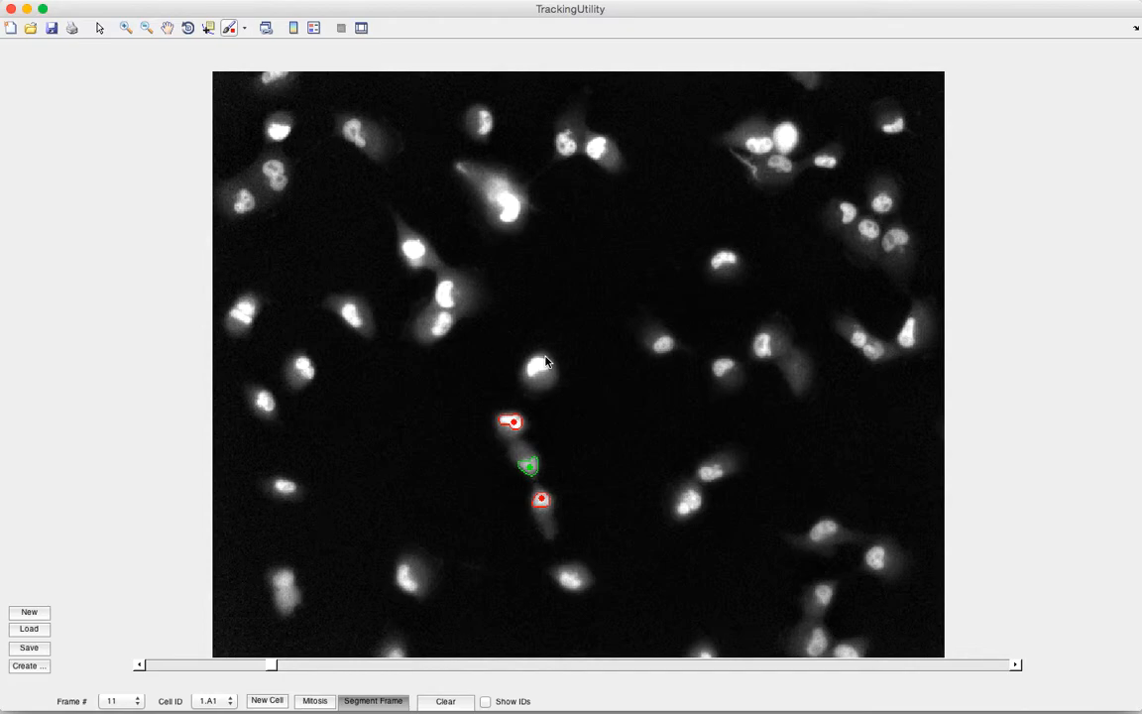
{"action": "key", "text": "Left"}
{"action": "key", "text": "Left"}
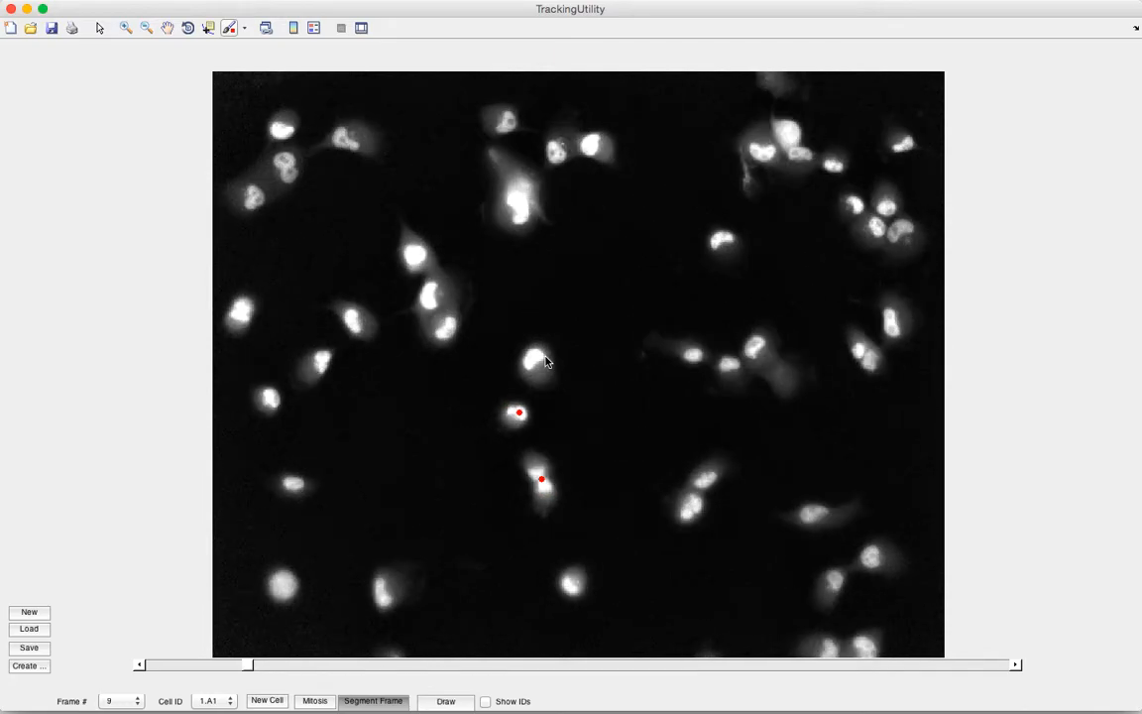
{"action": "scroll", "coordinate": [545, 362], "scroll_direction": "up", "scroll_amount": 5}
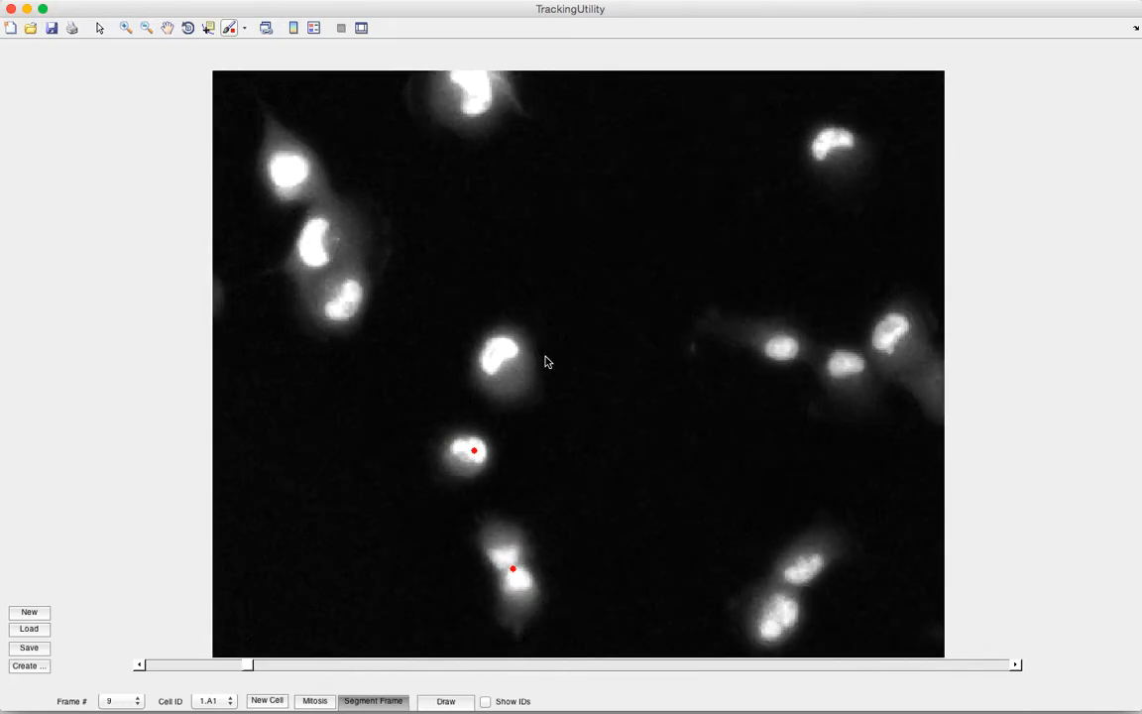
{"action": "scroll", "coordinate": [545, 362], "scroll_direction": "up", "scroll_amount": 3}
{"action": "key", "text": "s"}
{"action": "key", "text": "s"}
{"action": "key", "text": "s"}
{"action": "key", "text": "s"}
{"action": "key", "text": "s"}
{"action": "key", "text": "s"}
{"action": "key", "text": "s"}
{"action": "key", "text": "a"}
{"action": "key", "text": "a"}
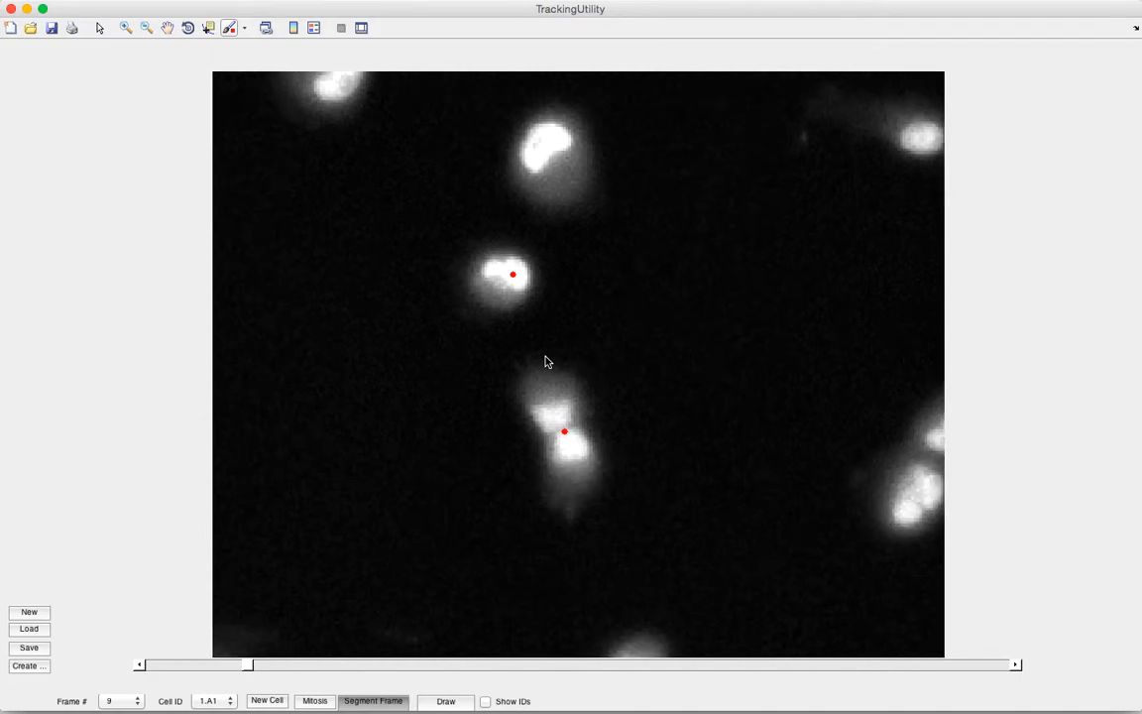
{"action": "scroll", "coordinate": [545, 362], "scroll_direction": "up", "scroll_amount": 1}
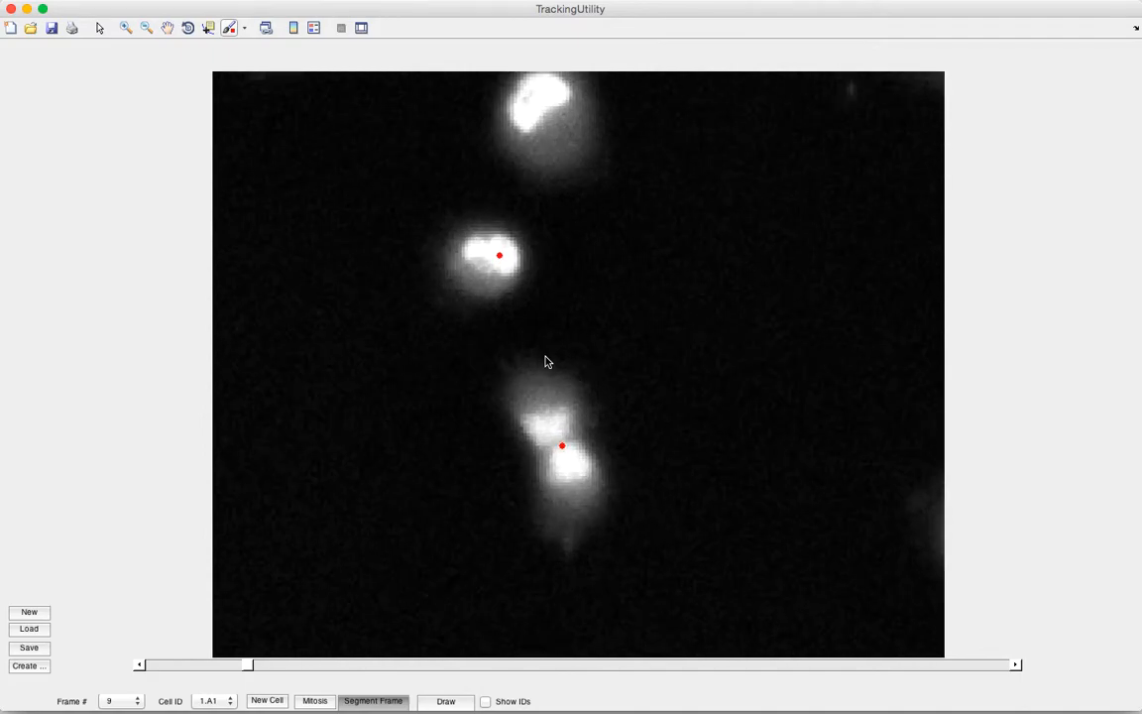
{"action": "left_click", "coordinate": [484, 701]}
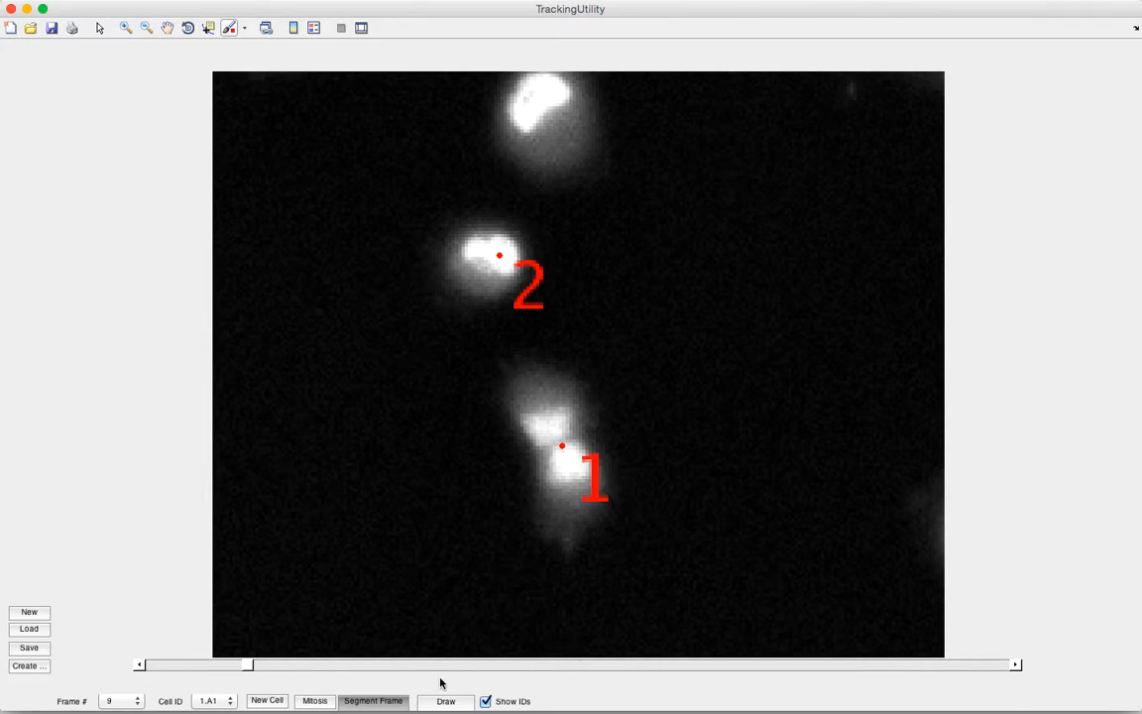
Make cell 1 active and draw one freehand outline around both parts of its dividing nucleus in frame 9.
{"action": "key", "text": "Up"}
{"action": "key", "text": "Down"}
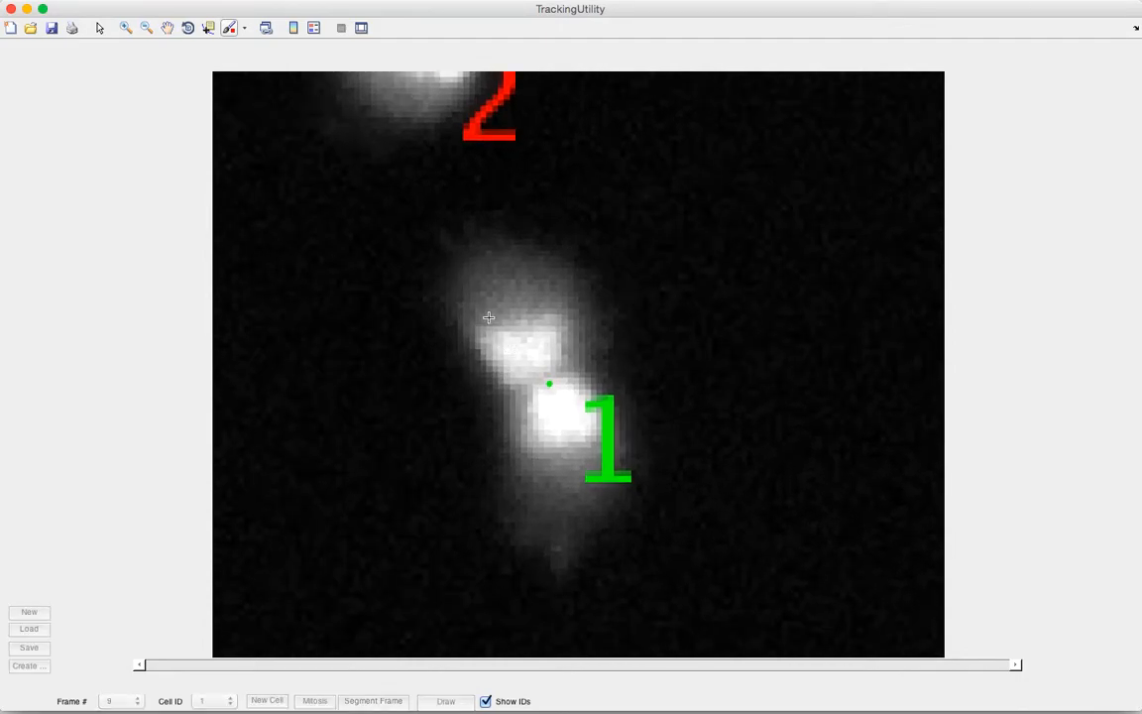
{"action": "mouse_move", "coordinate": [484, 321]}
{"action": "left_mouse_down"}
{"action": "mouse_move", "coordinate": [567, 318]}
{"action": "mouse_move", "coordinate": [573, 360]}
{"action": "mouse_move", "coordinate": [611, 431]}
{"action": "mouse_move", "coordinate": [528, 453]}
{"action": "mouse_move", "coordinate": [517, 410]}
{"action": "mouse_move", "coordinate": [484, 375]}
{"action": "mouse_move", "coordinate": [481, 323]}
{"action": "left_mouse_up"}
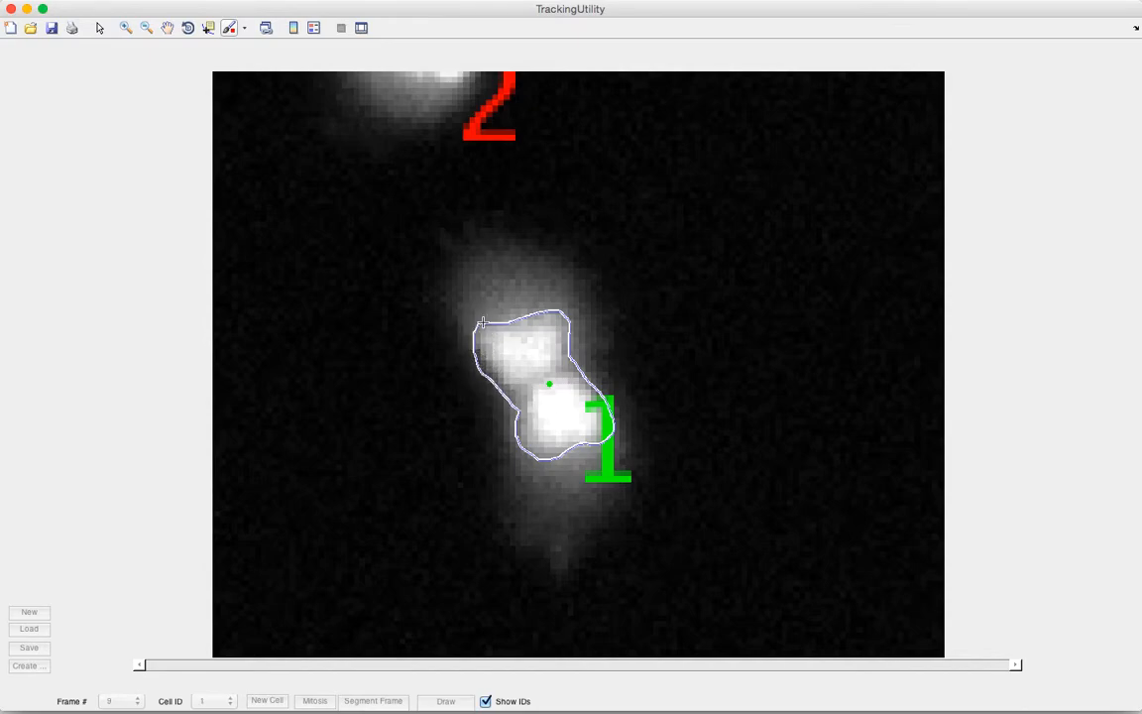
Make cell 2 active and outline its bright nucleus in frame 9, clearing the first outline and redrawing it.
{"action": "key", "text": "Up"}
{"action": "key", "text": "Up"}
{"action": "key", "text": "Up"}
{"action": "key", "text": "Up"}
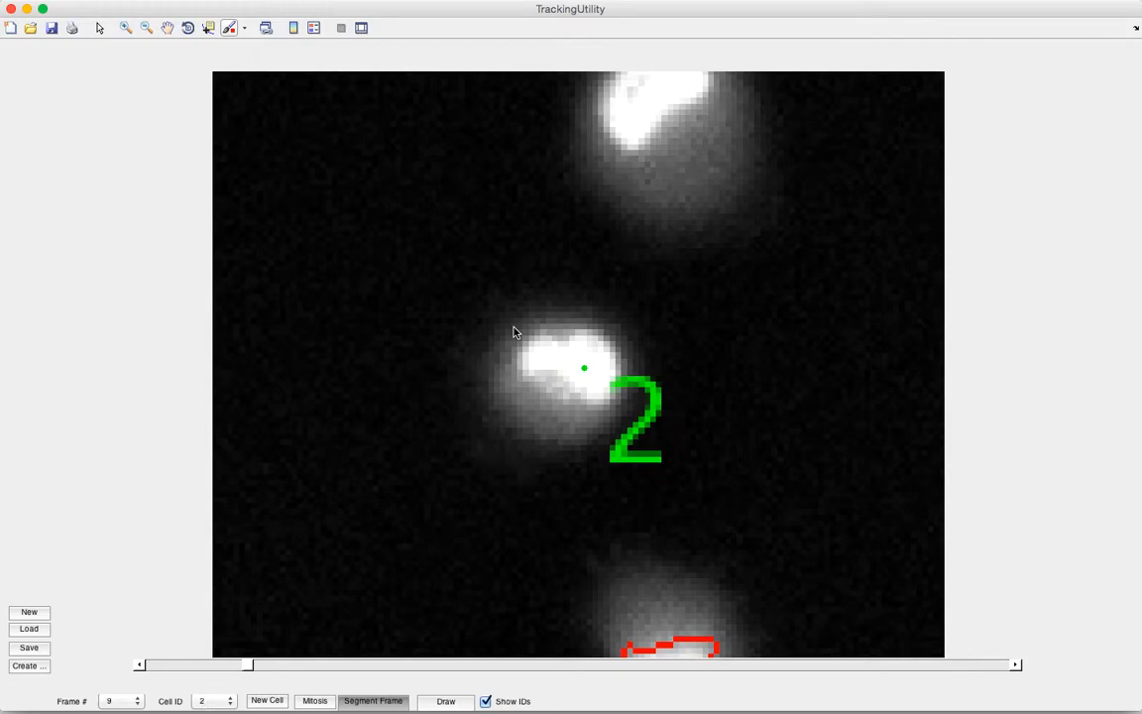
{"action": "mouse_move", "coordinate": [538, 332]}
{"action": "left_mouse_down"}
{"action": "mouse_move", "coordinate": [599, 327]}
{"action": "mouse_move", "coordinate": [615, 343]}
{"action": "mouse_move", "coordinate": [612, 398]}
{"action": "mouse_move", "coordinate": [585, 405]}
{"action": "mouse_move", "coordinate": [545, 375]}
{"action": "mouse_move", "coordinate": [513, 373]}
{"action": "mouse_move", "coordinate": [512, 336]}
{"action": "mouse_move", "coordinate": [539, 329]}
{"action": "left_mouse_up"}
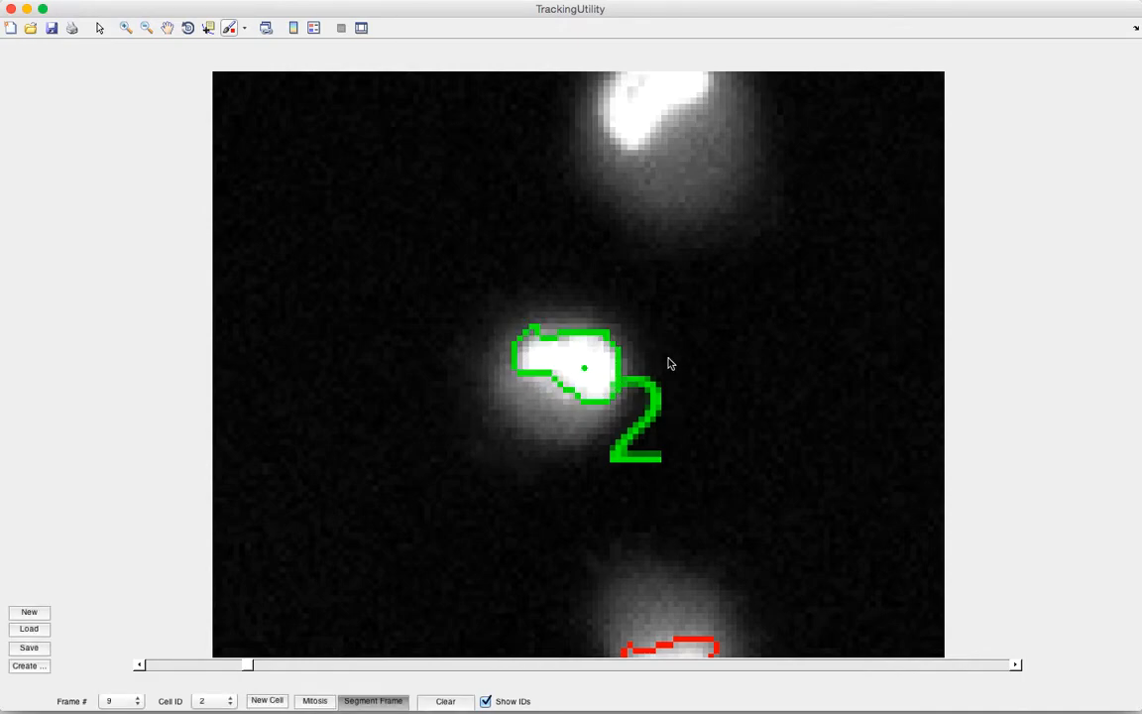
{"action": "key", "text": "c"}
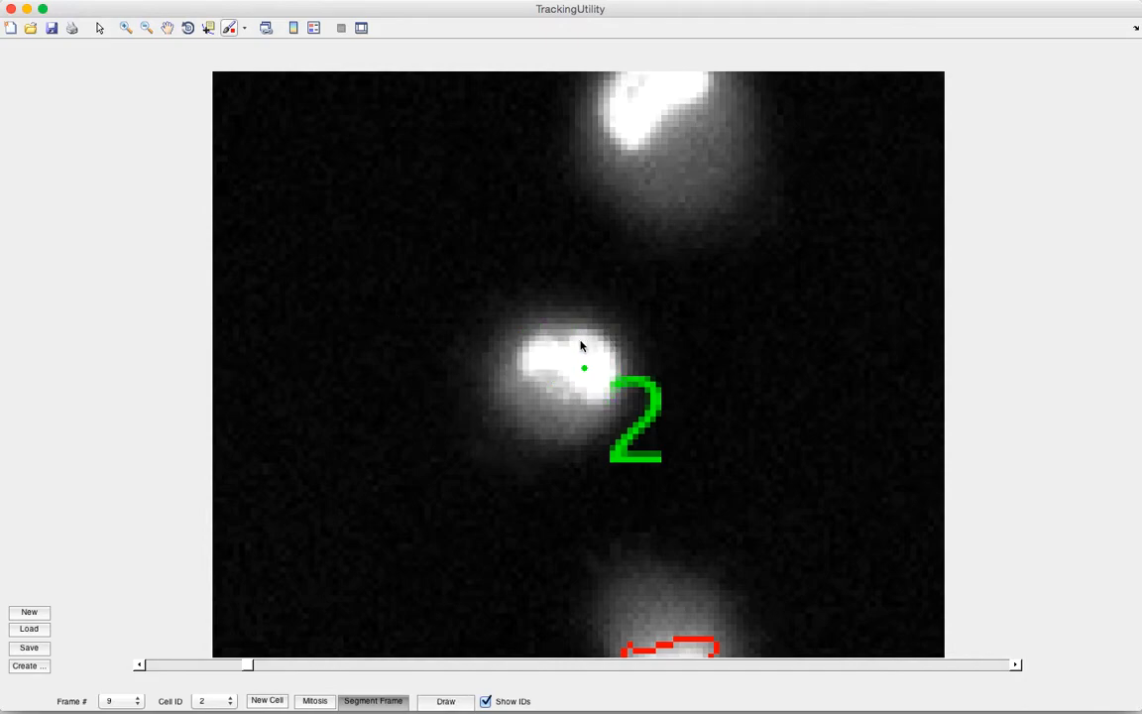
{"action": "key", "text": "d"}
{"action": "mouse_move", "coordinate": [539, 328]}
{"action": "left_mouse_down"}
{"action": "mouse_move", "coordinate": [610, 342]}
{"action": "mouse_move", "coordinate": [614, 393]}
{"action": "mouse_move", "coordinate": [598, 403]}
{"action": "mouse_move", "coordinate": [512, 371]}
{"action": "mouse_move", "coordinate": [519, 339]}
{"action": "mouse_move", "coordinate": [539, 329]}
{"action": "left_mouse_up"}
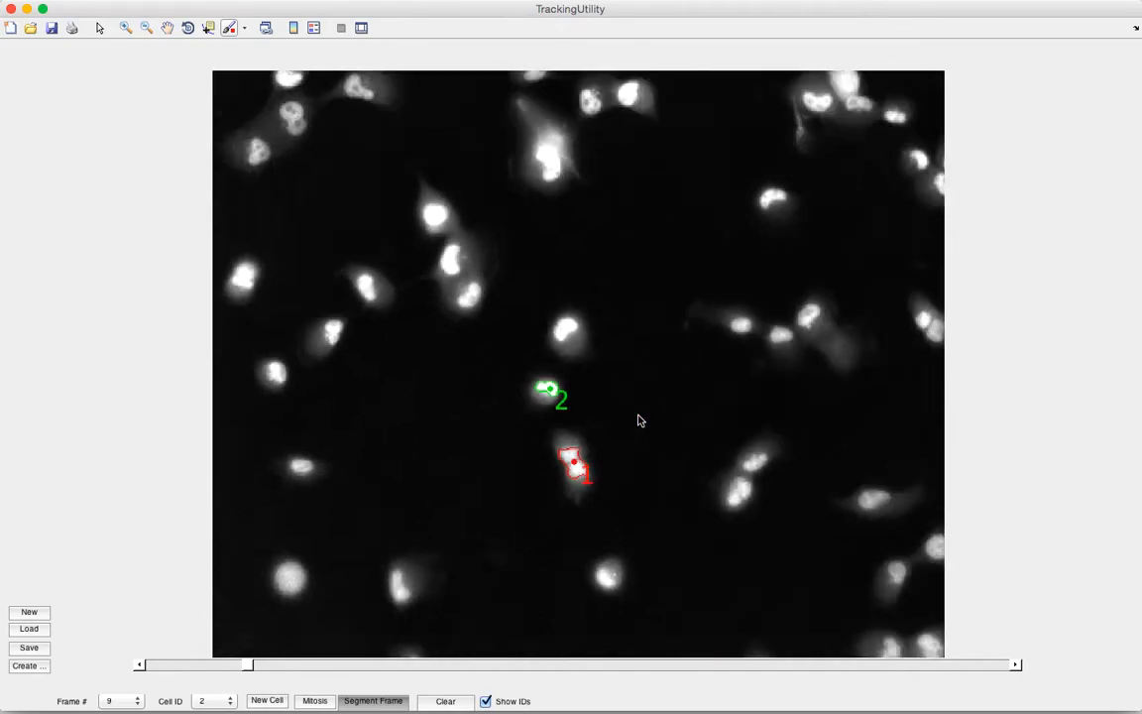
Step back and forth between frames 9 and 11 to compare the segmented and unsegmented frames, ending on frame 11.
{"action": "key", "text": "Right"}
{"action": "key", "text": "Right"}
{"action": "key", "text": "Left"}
{"action": "key", "text": "Left"}
{"action": "key", "text": "Right"}
{"action": "key", "text": "Right"}
{"action": "key", "text": "Right"}
{"action": "key", "text": "Left"}
{"action": "key", "text": "Left"}
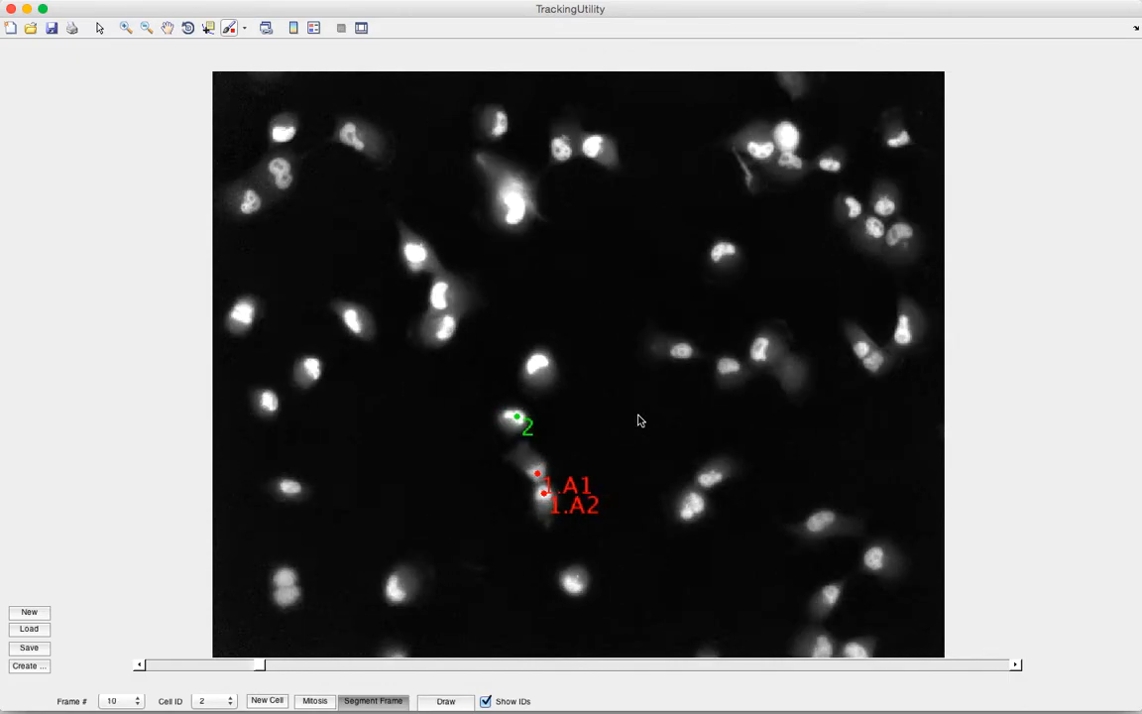
{"action": "key", "text": "Right"}
{"action": "key", "text": "Left"}
{"action": "key", "text": "Right"}
{"action": "key", "text": "Right"}
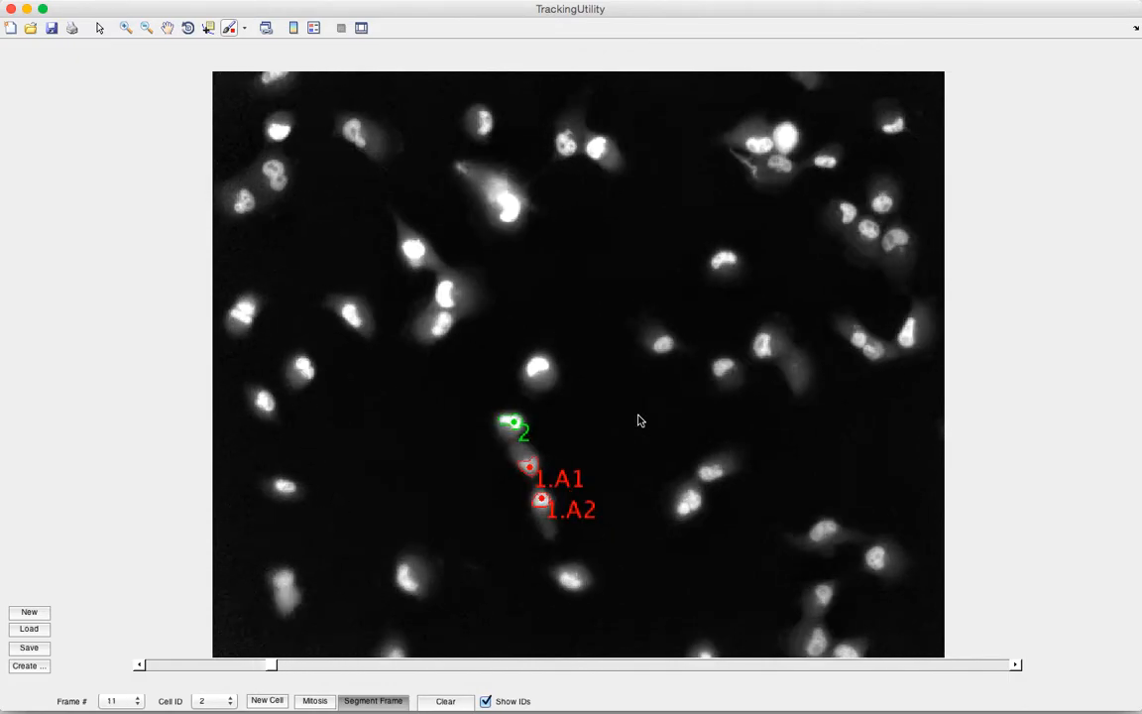
{"action": "key", "text": "Left"}
{"action": "key", "text": "Left"}
{"action": "key", "text": "Left"}
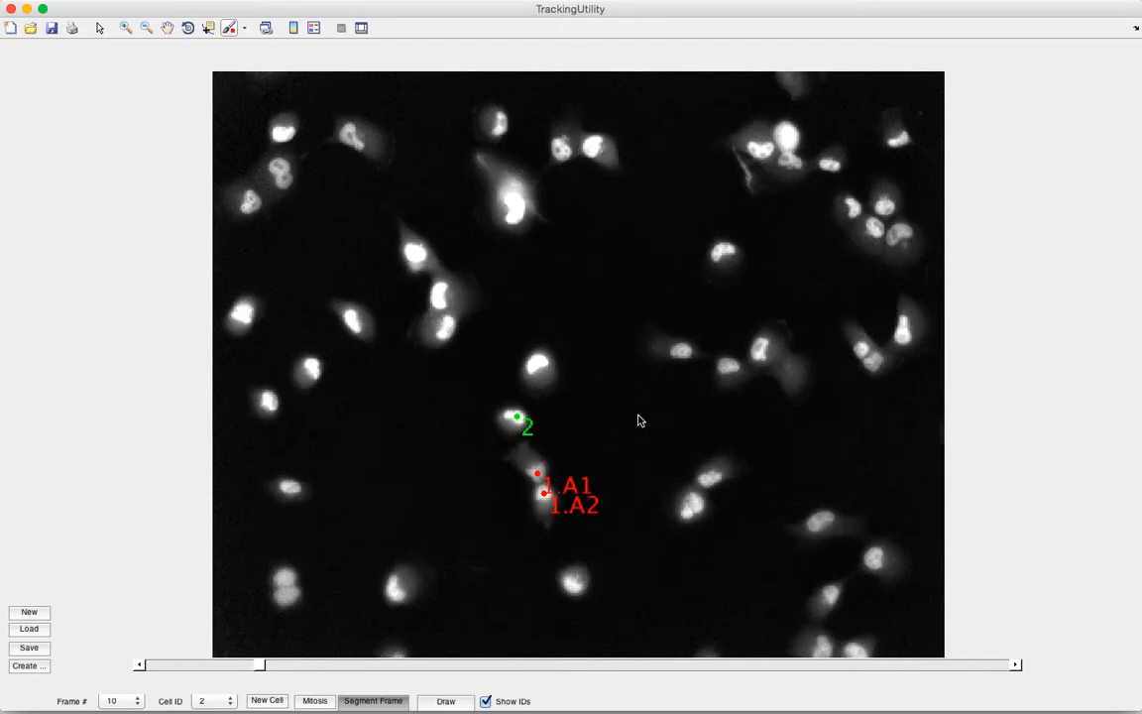
{"action": "key", "text": "Right"}
{"action": "key", "text": "Right"}
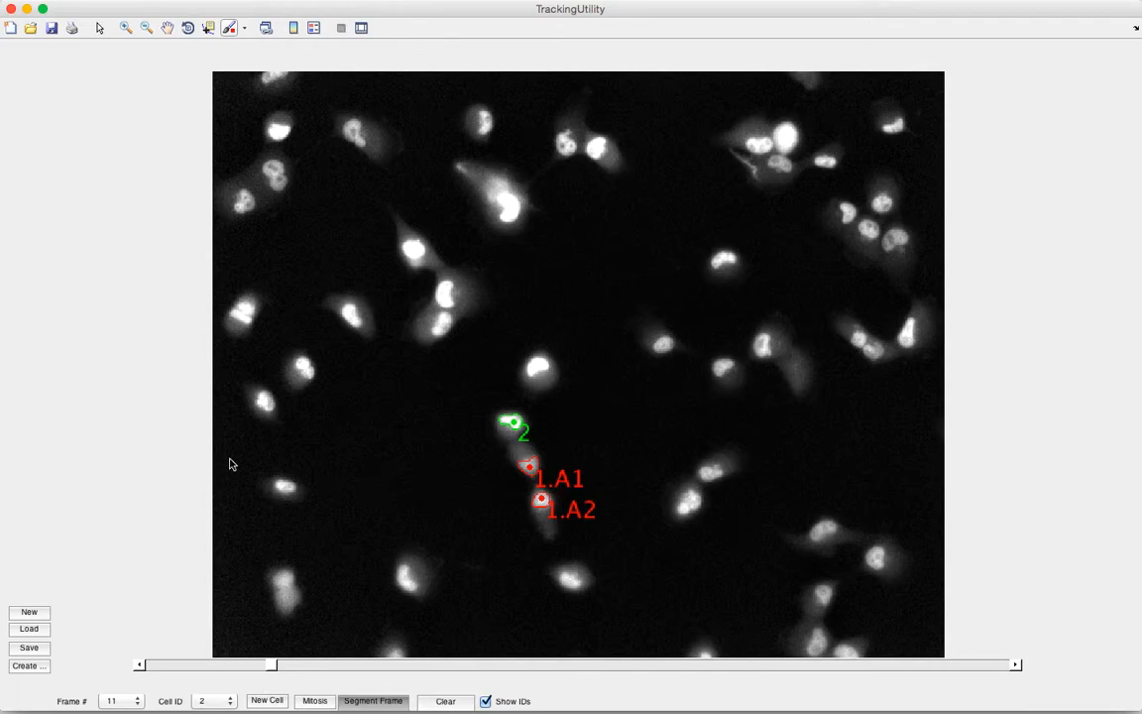
Save the tracking and segmentation data as SaveData.mat in the ManualTrackingAndSegTool folder, replacing the existing file.
{"action": "left_click", "coordinate": [30, 650]}
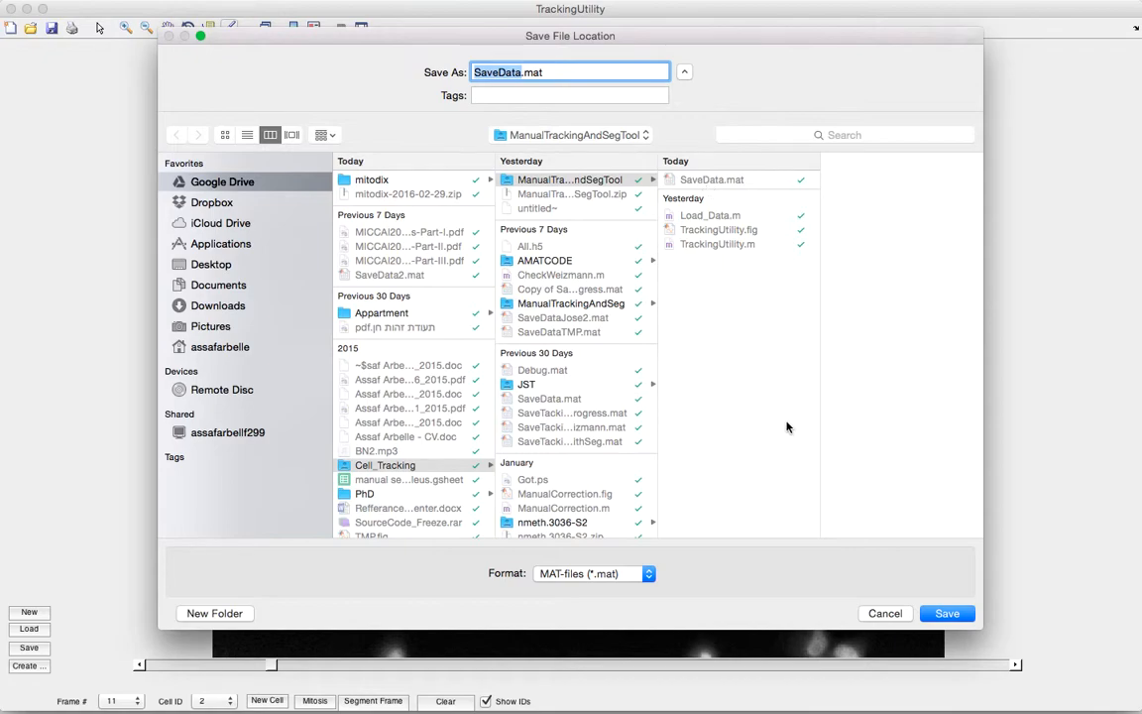
{"action": "left_click", "coordinate": [947, 613]}
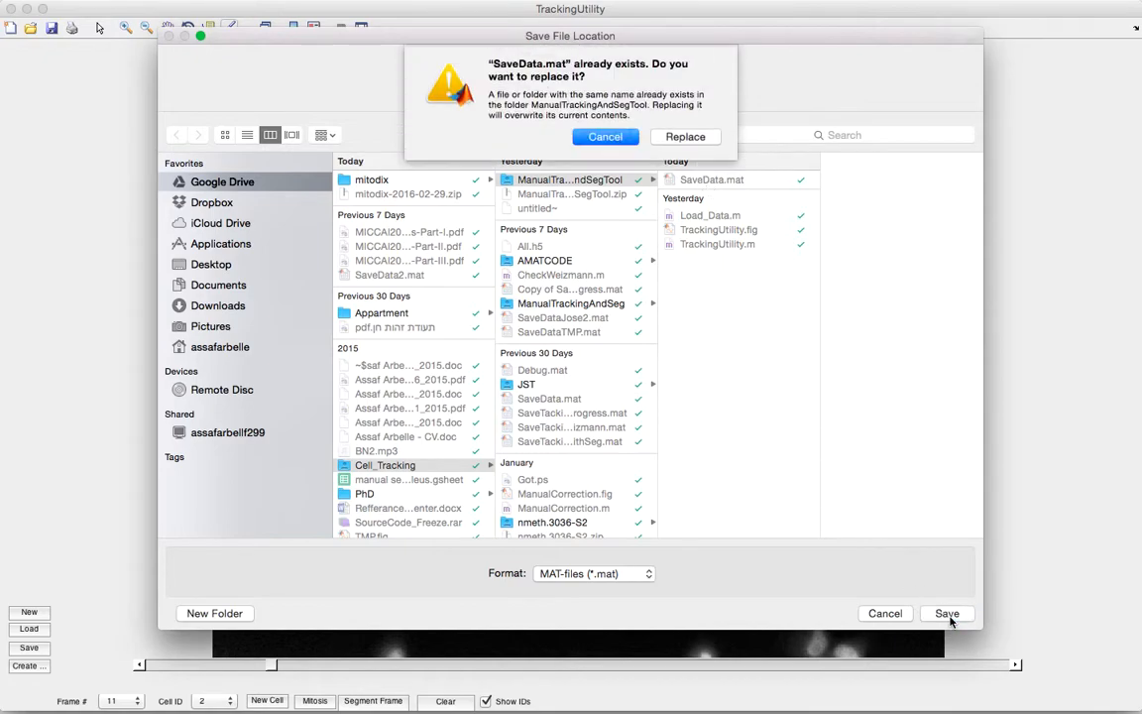
{"action": "left_click", "coordinate": [689, 136]}
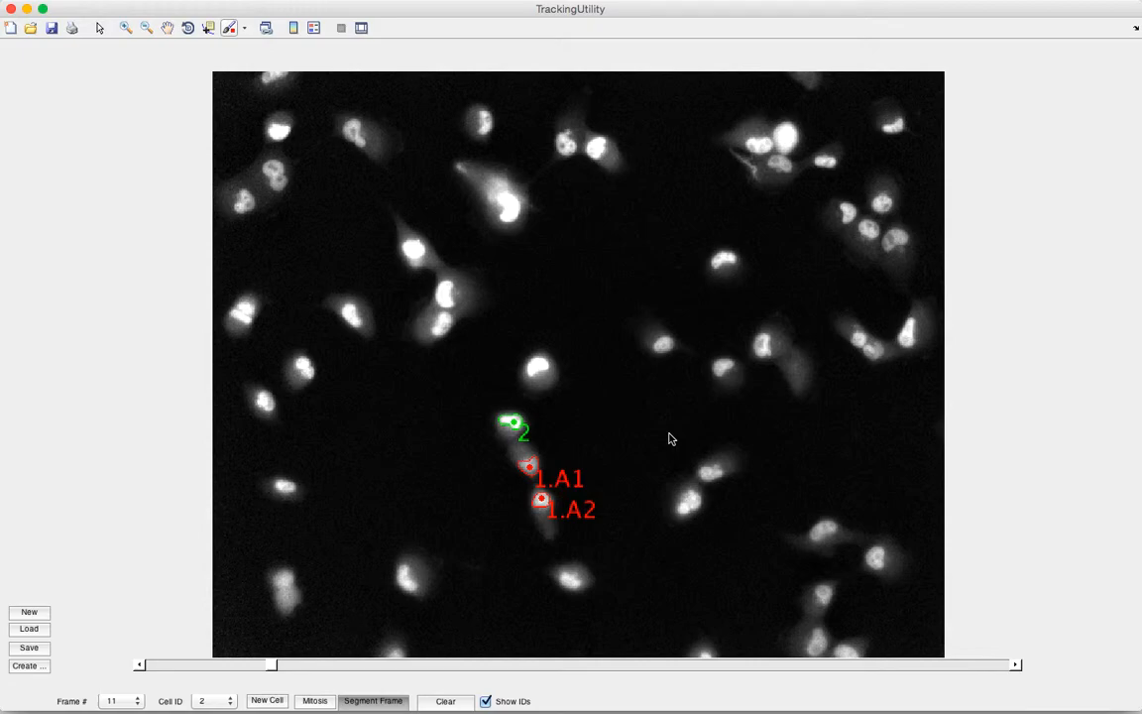
Advance to frame 12, turn off segmentation and return to frame 11.
{"action": "key", "text": "Right"}
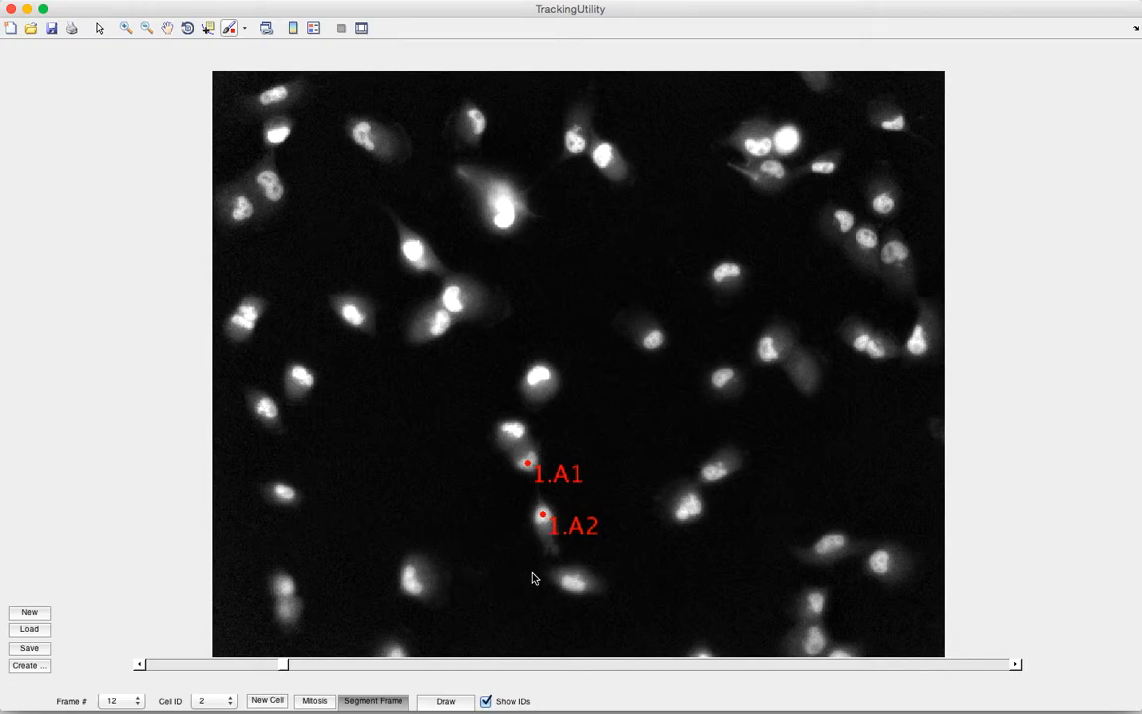
{"action": "key", "text": "s"}
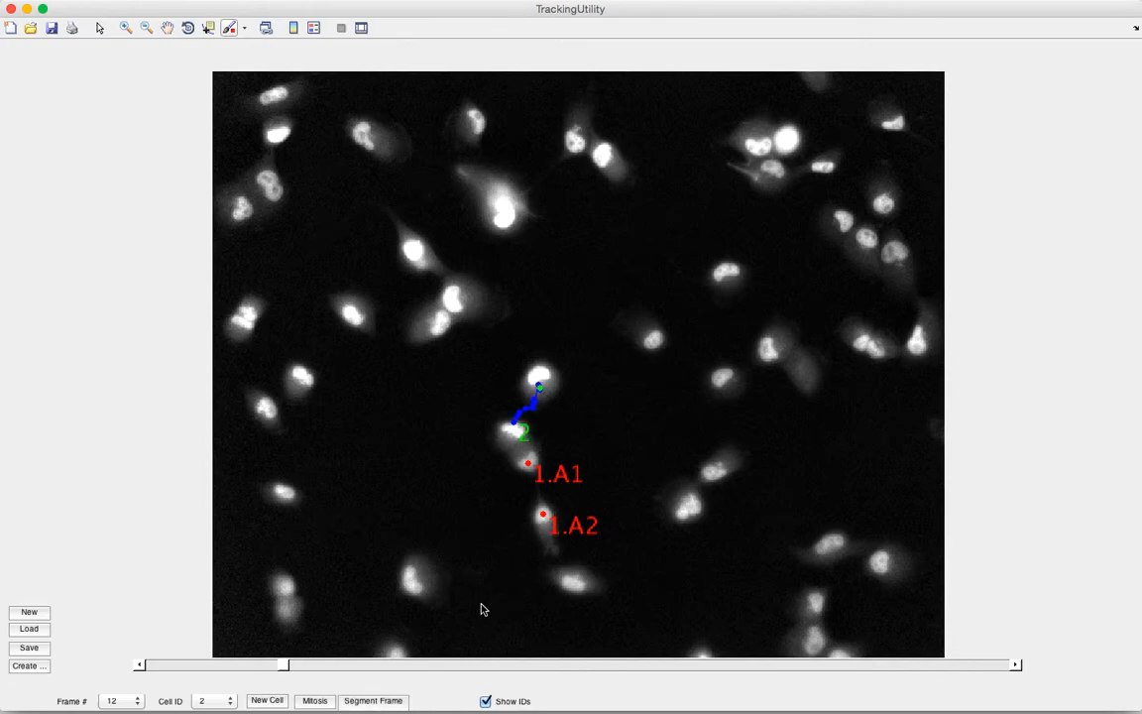
{"action": "key", "text": "Left"}
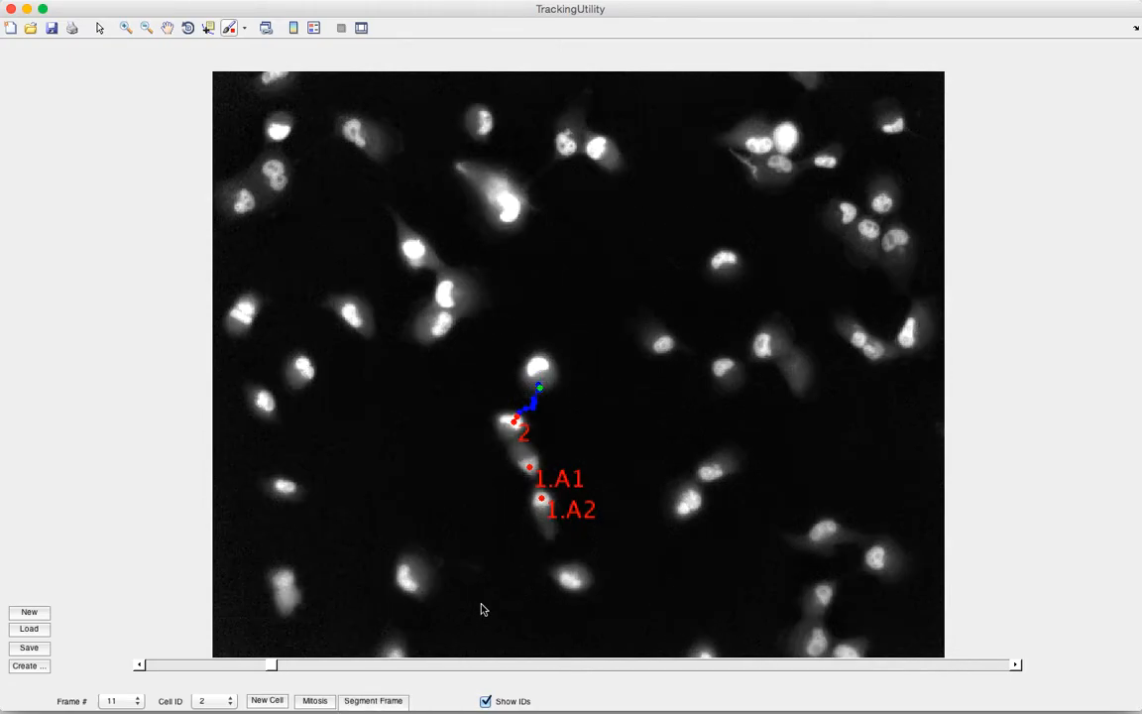
Make cell 1.A2 active, going to frame 26 where its track ends, and enlarge the area around its track.
{"action": "left_click", "coordinate": [217, 702]}
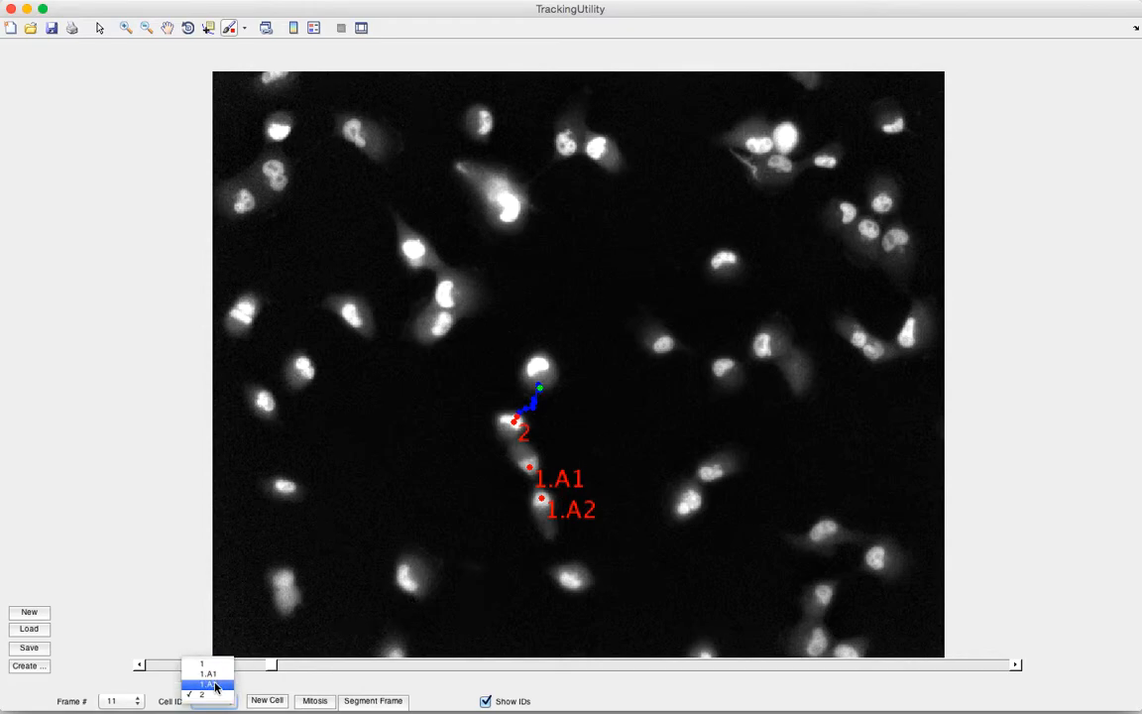
{"action": "left_click", "coordinate": [217, 685]}
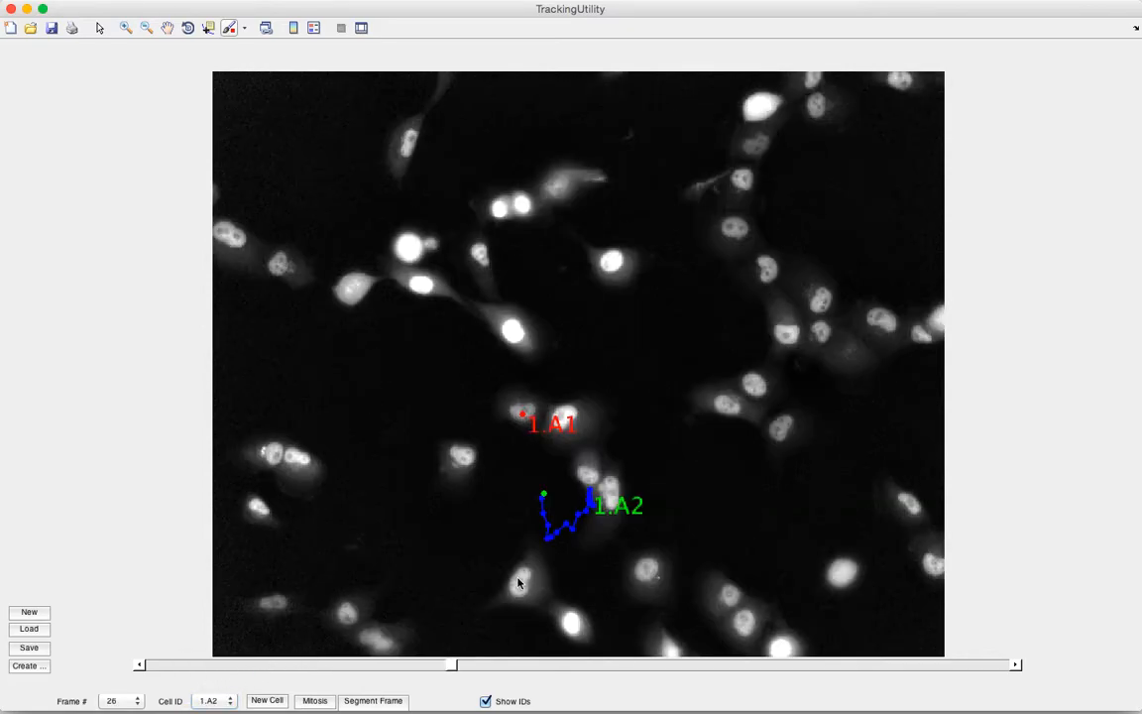
{"action": "scroll", "coordinate": [517, 583], "scroll_direction": "up", "scroll_amount": 5}
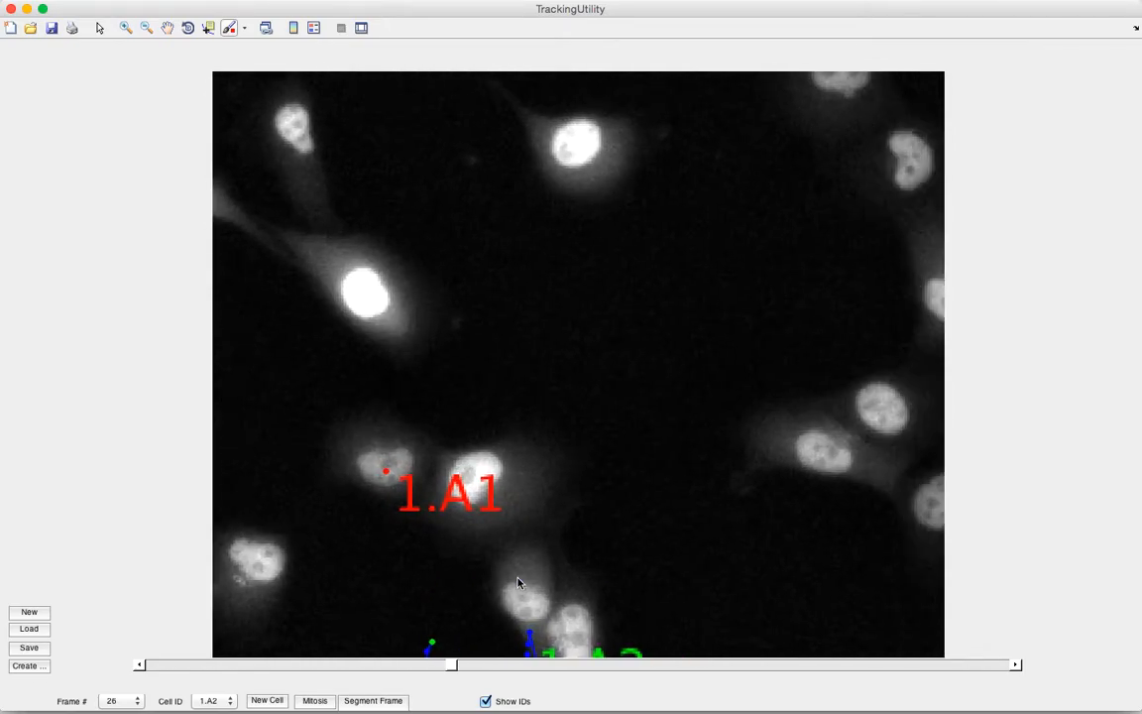
{"action": "key", "text": "Right"}
{"action": "key", "text": "Down"}
{"action": "key", "text": "Down"}
{"action": "key", "text": "Down"}
{"action": "key", "text": "Down"}
{"action": "key", "text": "Down"}
{"action": "key", "text": "Down"}
{"action": "scroll", "coordinate": [517, 583], "scroll_direction": "up", "scroll_amount": 2}
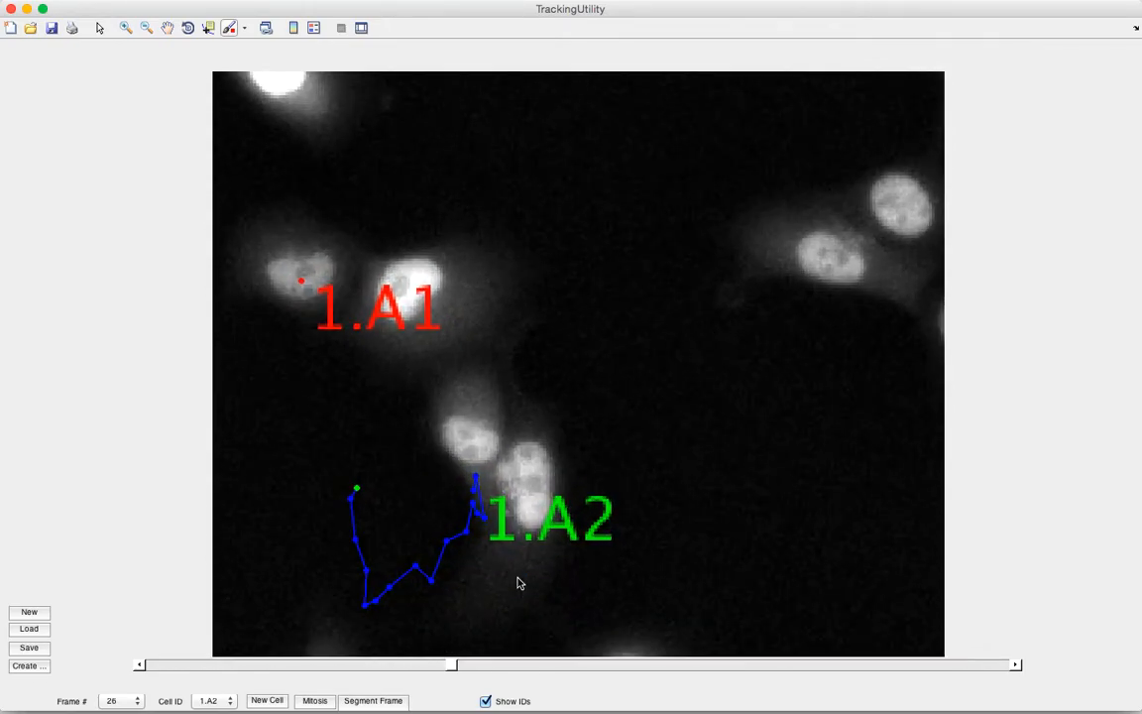
{"action": "key", "text": "Left"}
{"action": "key", "text": "Down"}
{"action": "key", "text": "Up"}
{"action": "key", "text": "Down"}
{"action": "key", "text": "Down"}
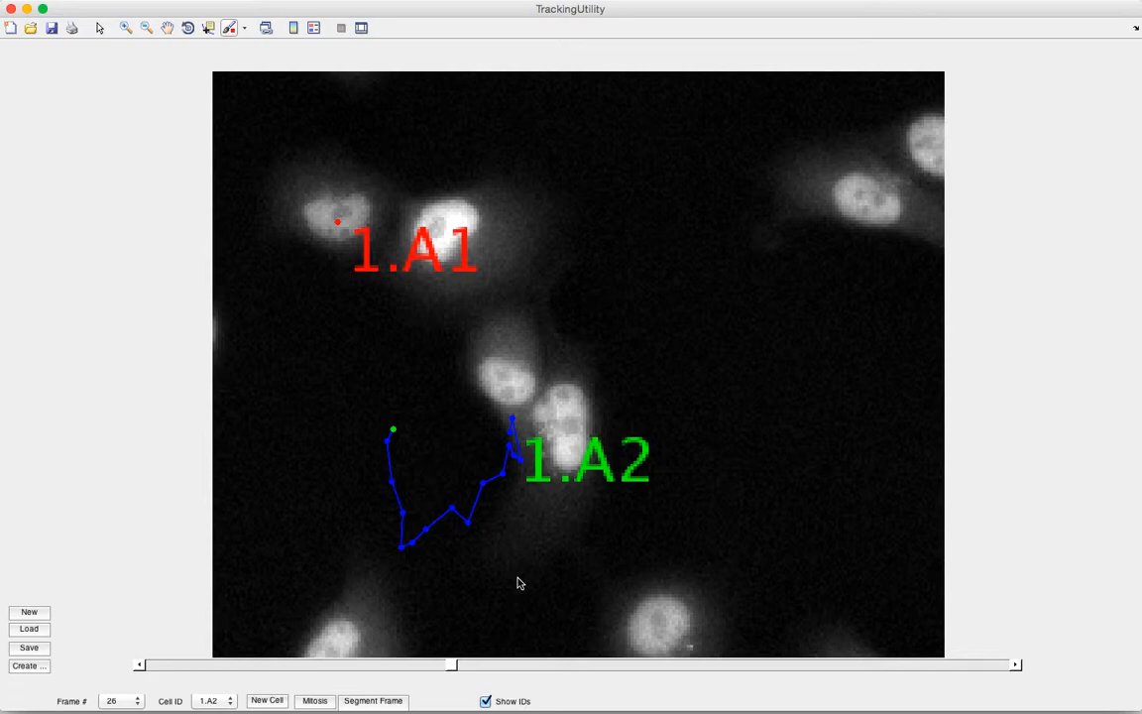
Step back through the frames before frame 26 and forward again to review the end of cell 1.A2's track.
{"action": "key", "text": "Left"}
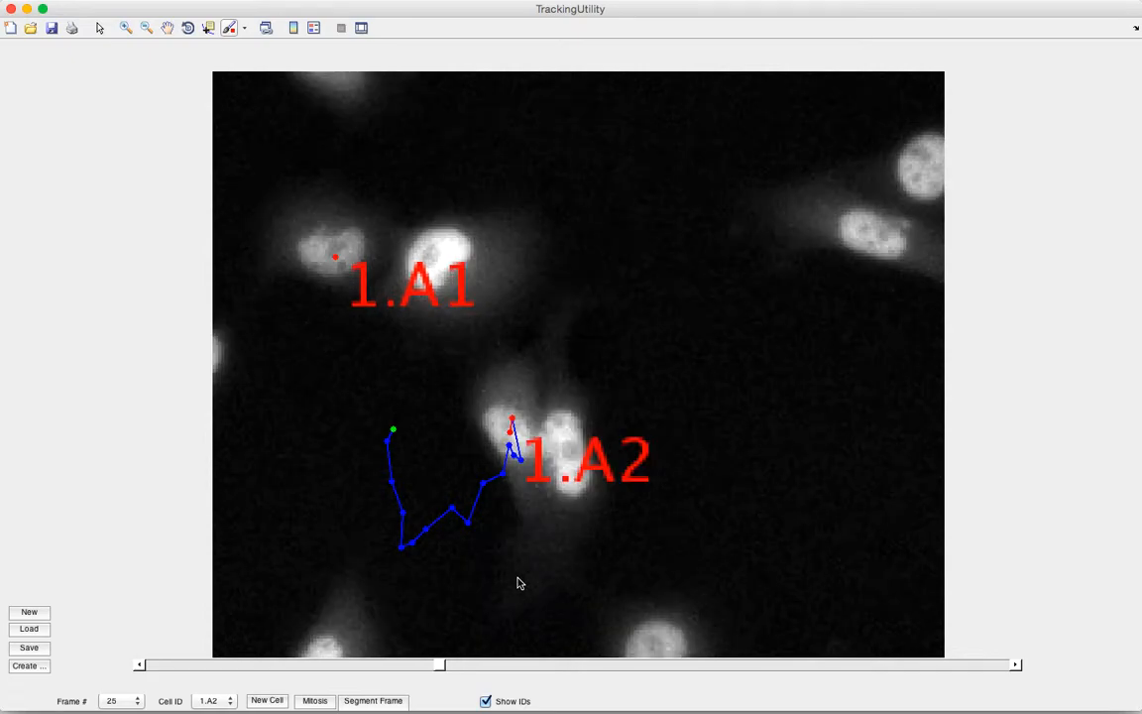
{"action": "key", "text": "Left"}
{"action": "key", "text": "Left"}
{"action": "key", "text": "Left"}
{"action": "key", "text": "Left"}
{"action": "key", "text": "Left"}
{"action": "key", "text": "Right"}
{"action": "key", "text": "Right"}
{"action": "key", "text": "Right"}
{"action": "key", "text": "Right"}
{"action": "key", "text": "Right"}
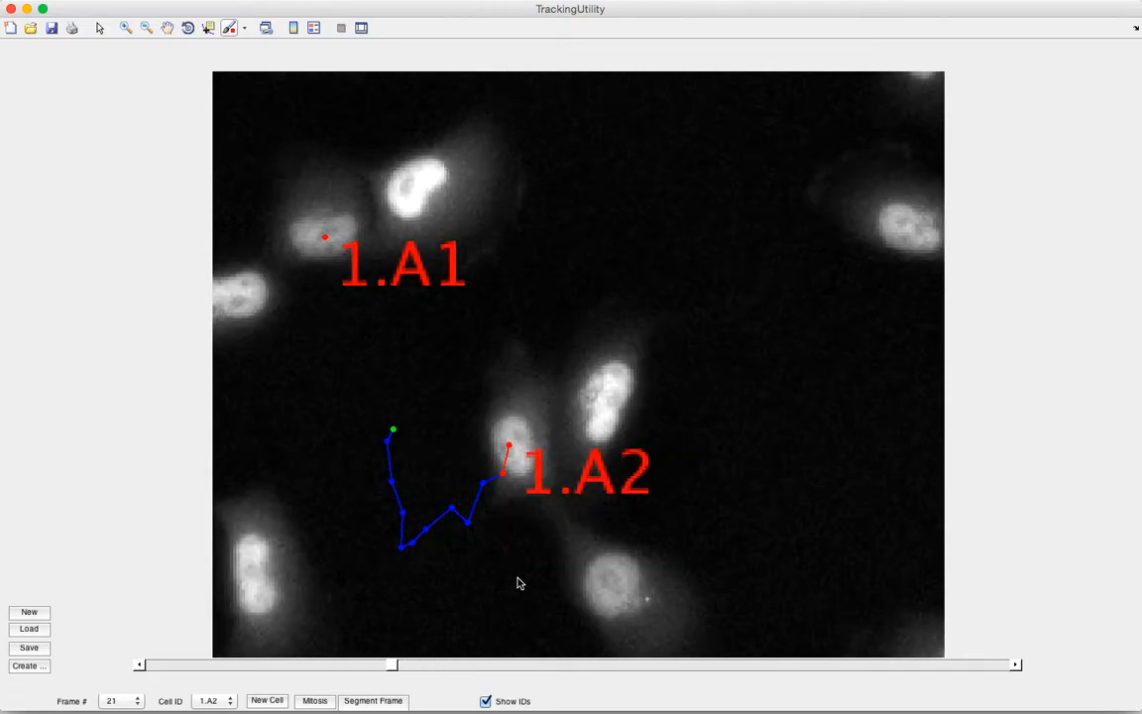
{"action": "key", "text": "Right"}
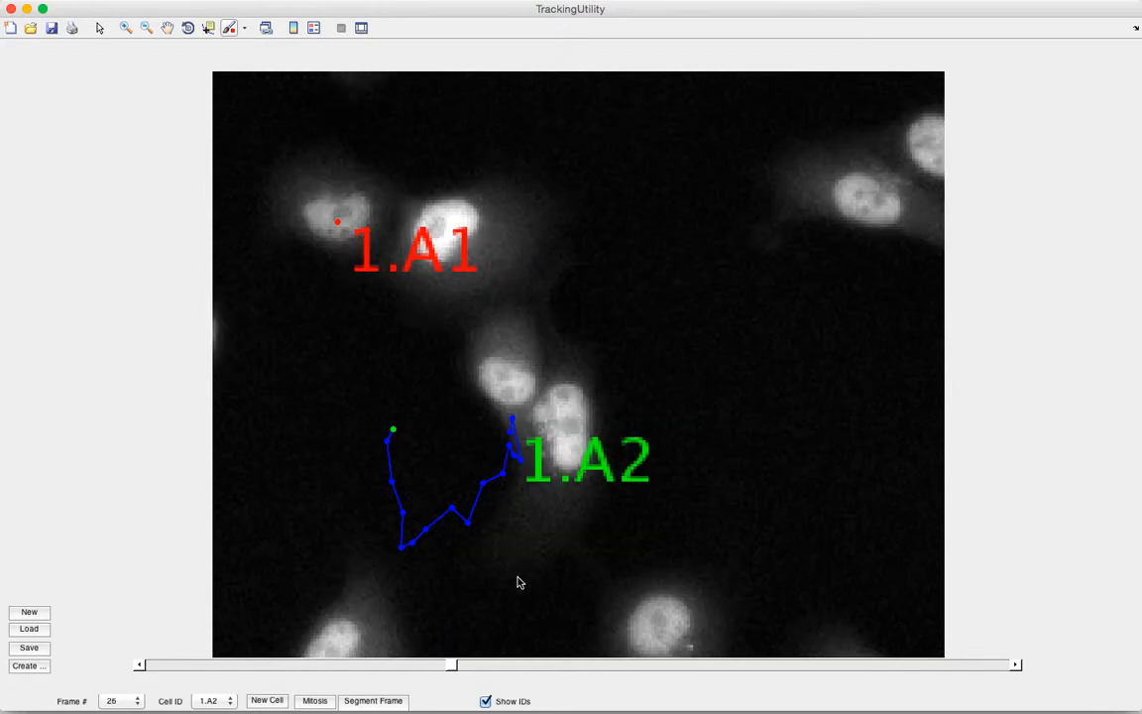
Extend the track of cell 1.A2 by marking its nucleus in each frame from 26 to 33.
{"action": "left_click", "coordinate": [505, 392]}
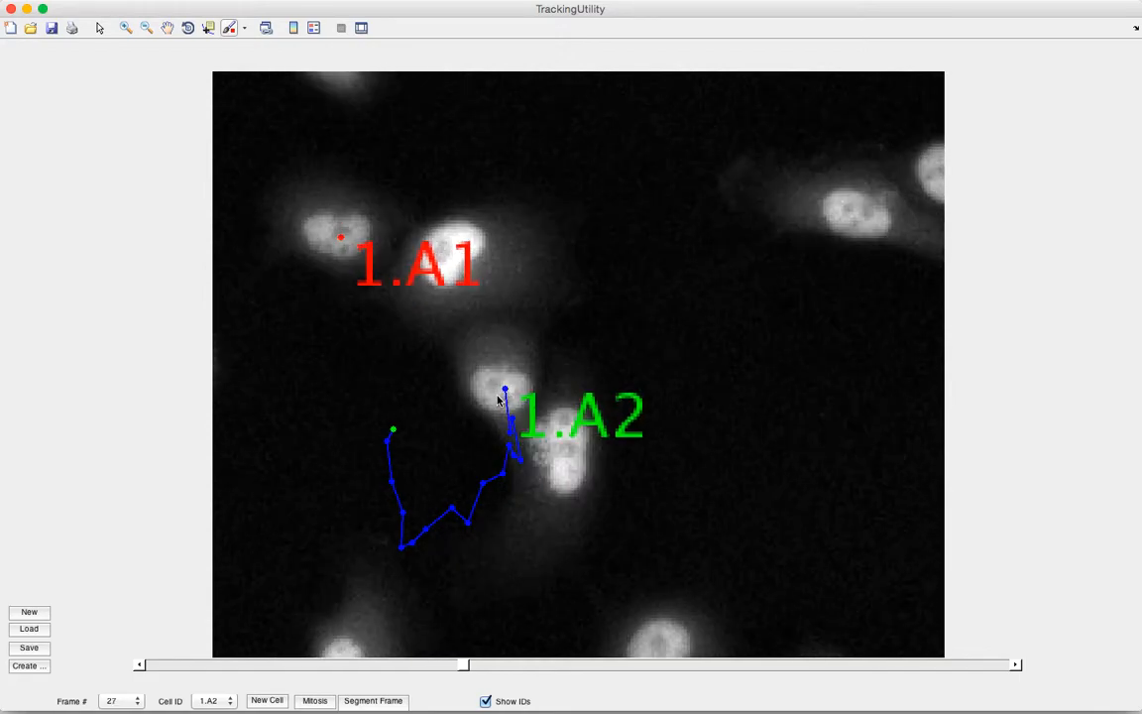
{"action": "left_click", "coordinate": [499, 396]}
{"action": "left_click", "coordinate": [491, 357]}
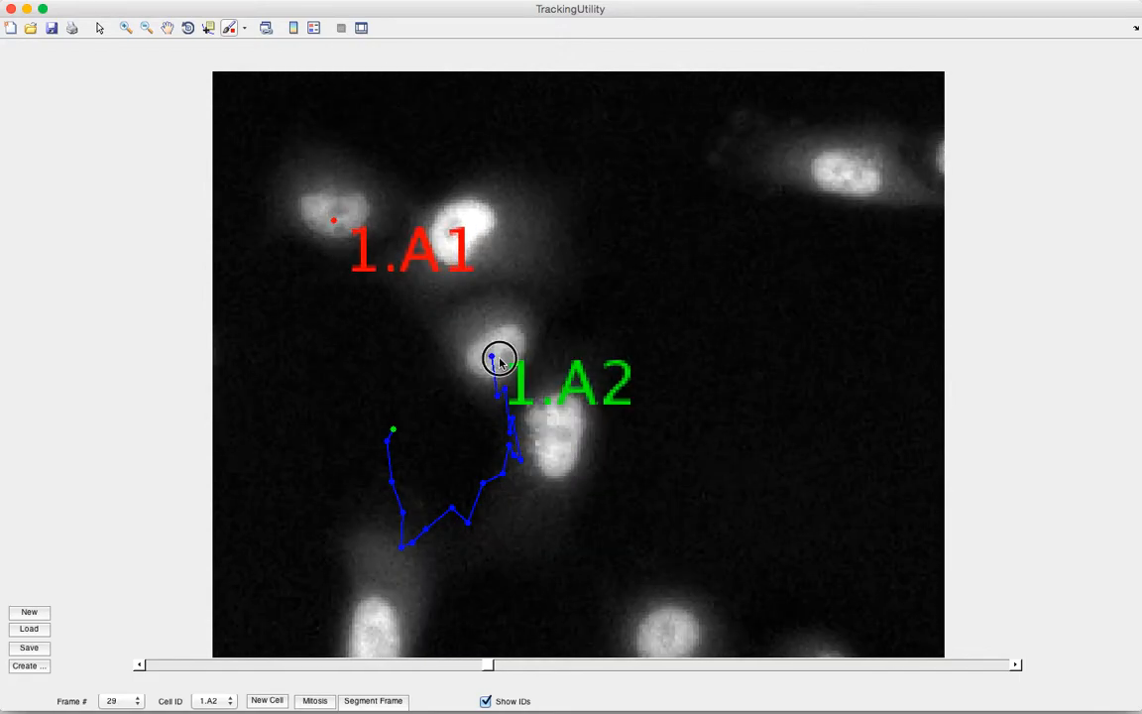
{"action": "left_click", "coordinate": [497, 358]}
{"action": "left_click", "coordinate": [493, 385]}
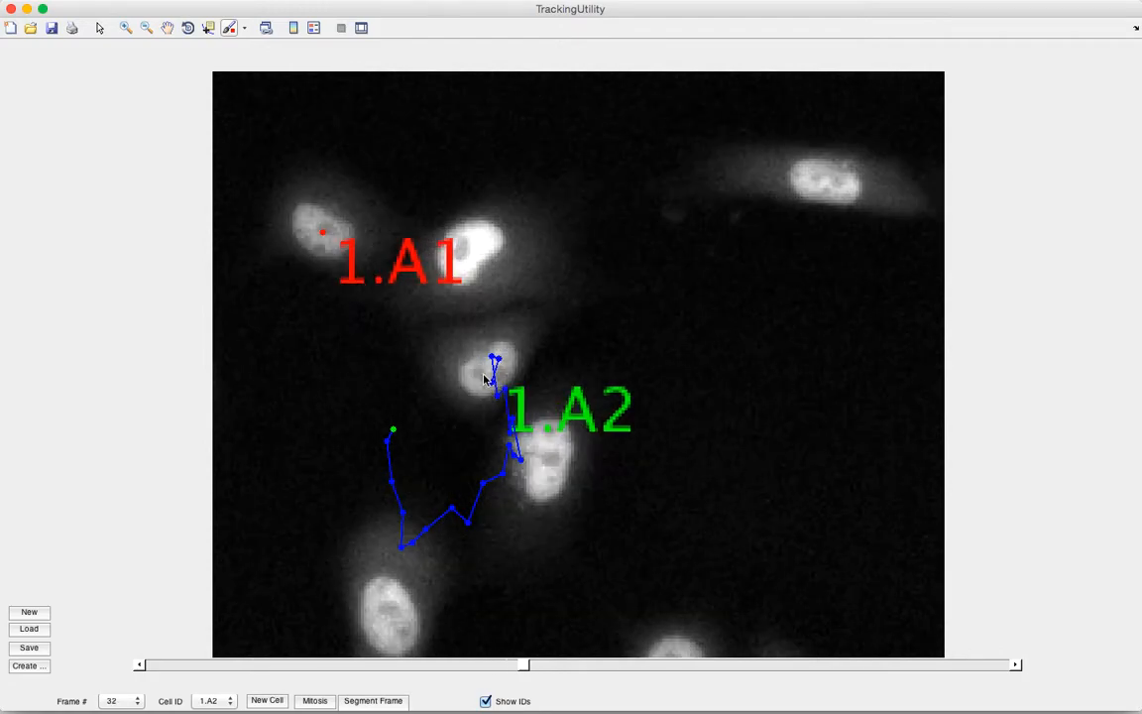
{"action": "left_click", "coordinate": [485, 377]}
{"action": "left_click", "coordinate": [485, 364]}
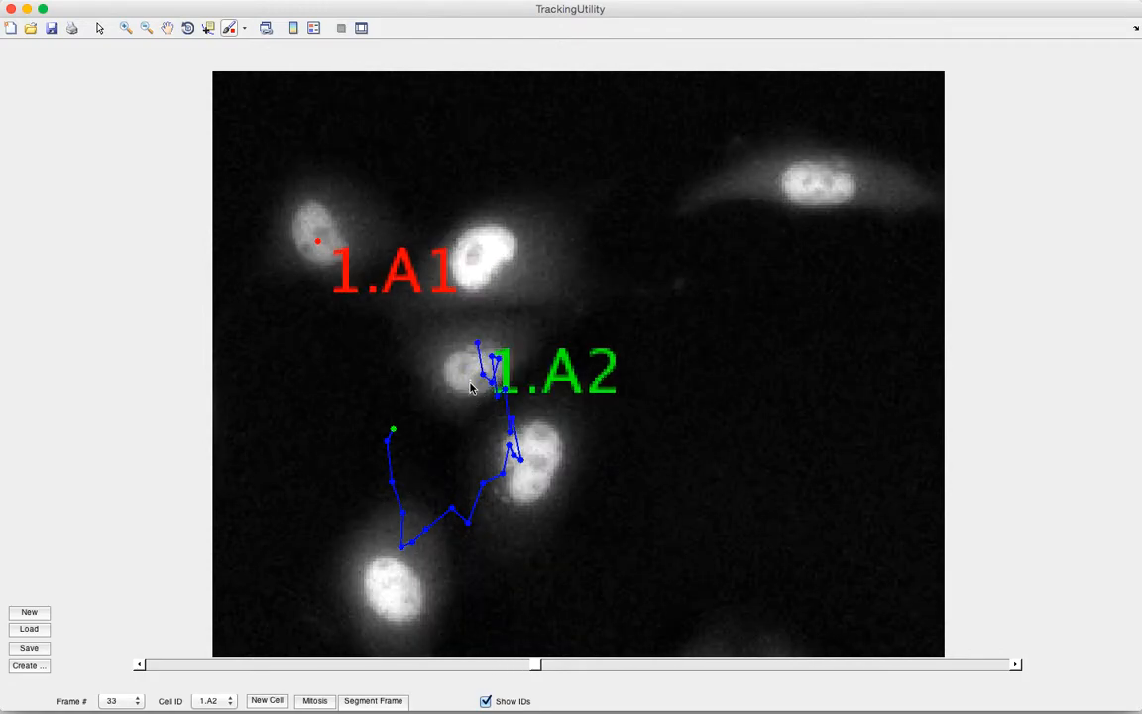
{"action": "left_click", "coordinate": [470, 376]}
Close the tracking window and relaunch it by running TrackingUtility in the MATLAB Command Window.
{"action": "left_click", "coordinate": [11, 9]}
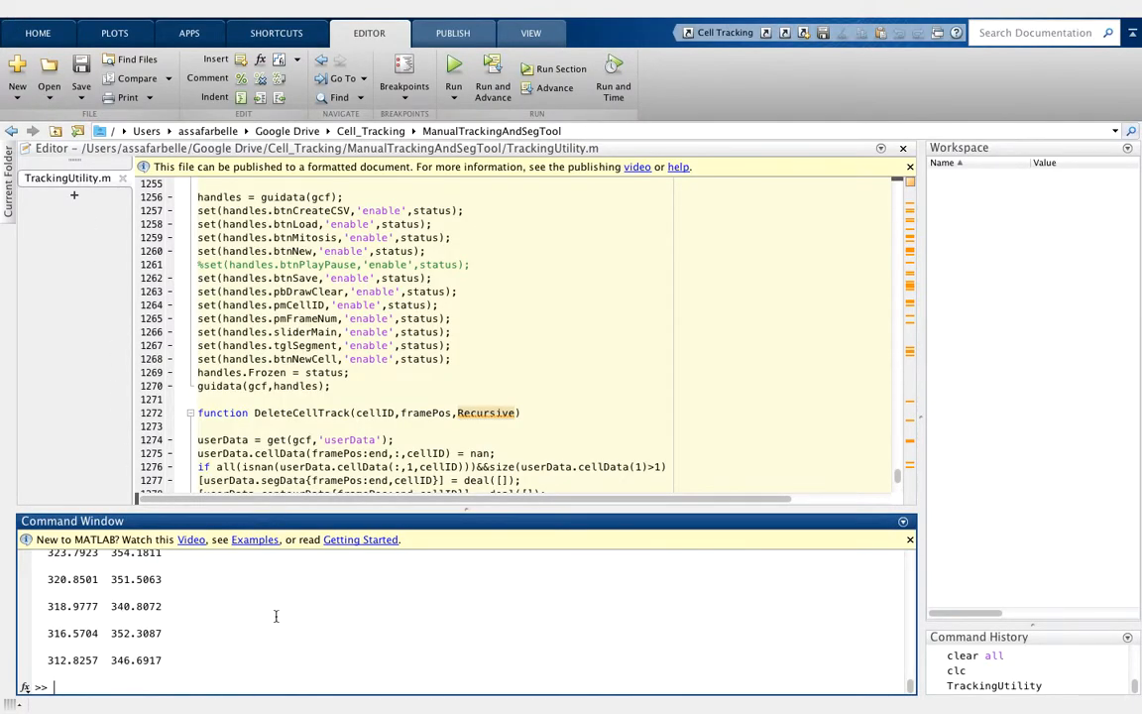
{"action": "type", "text": "text_loc = cat(1,text_loc,trackingData(currentImageNumber-1,:));"}
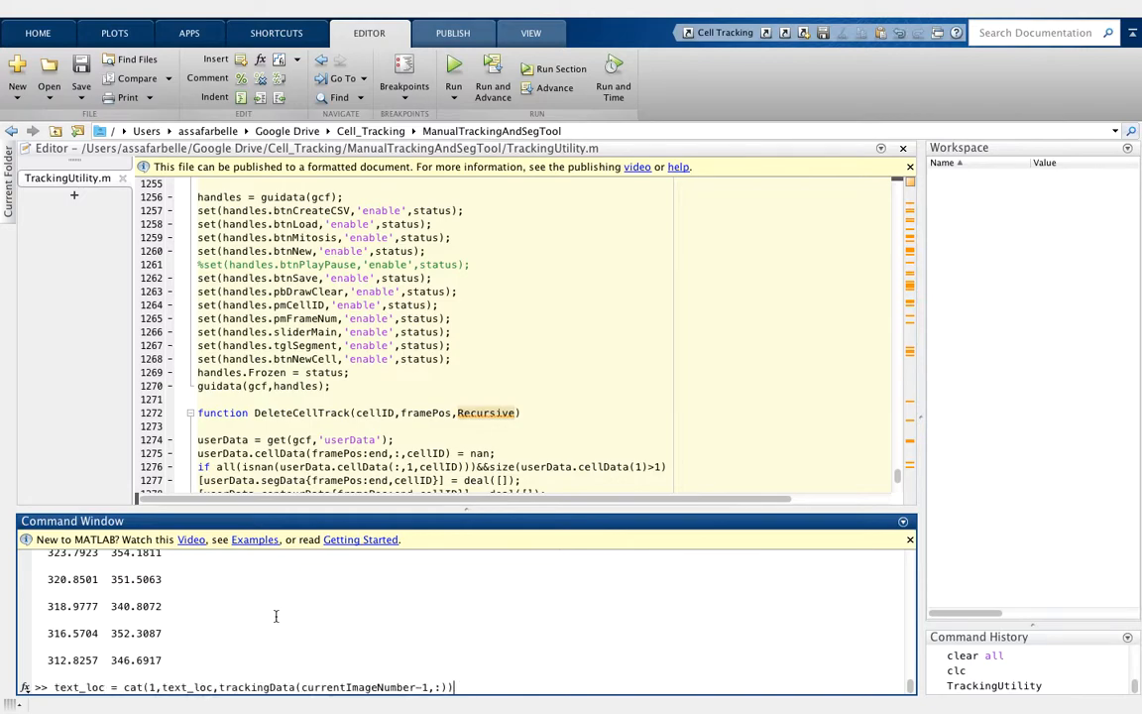
{"action": "key", "text": "Escape"}
{"action": "type", "text": "TrackingUtility"}
{"action": "key", "text": "Return"}
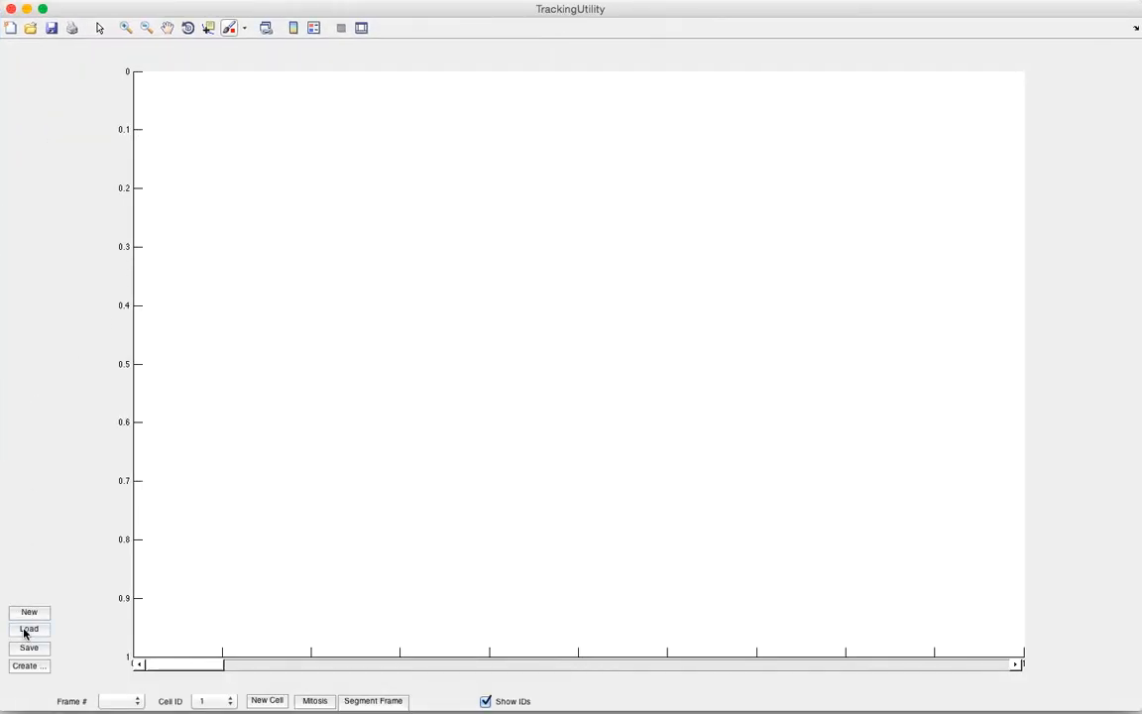
Load the saved data file SaveData.mat from the ManualTrackingAndSegTool folder.
{"action": "left_click", "coordinate": [27, 630]}
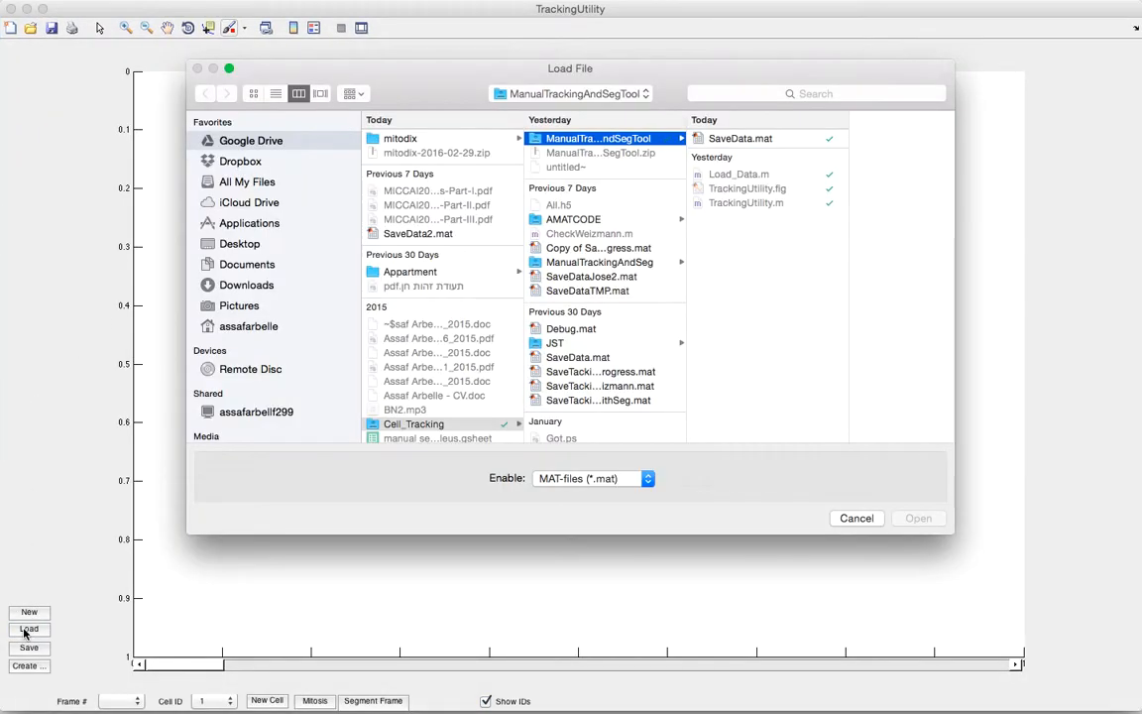
{"action": "left_click", "coordinate": [724, 140]}
{"action": "key", "text": "Return"}
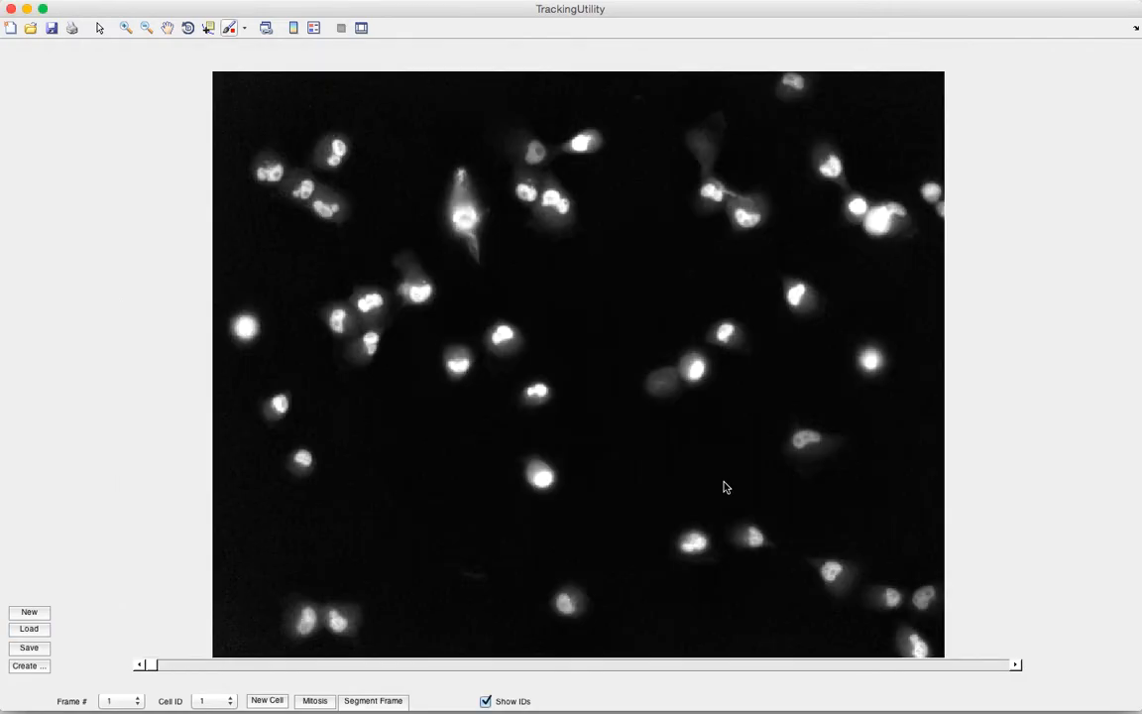
Step forward from frame 1 to frame 8 to check the loaded tracks of cells 1 and 2.
{"action": "left_click", "coordinate": [1016, 665]}
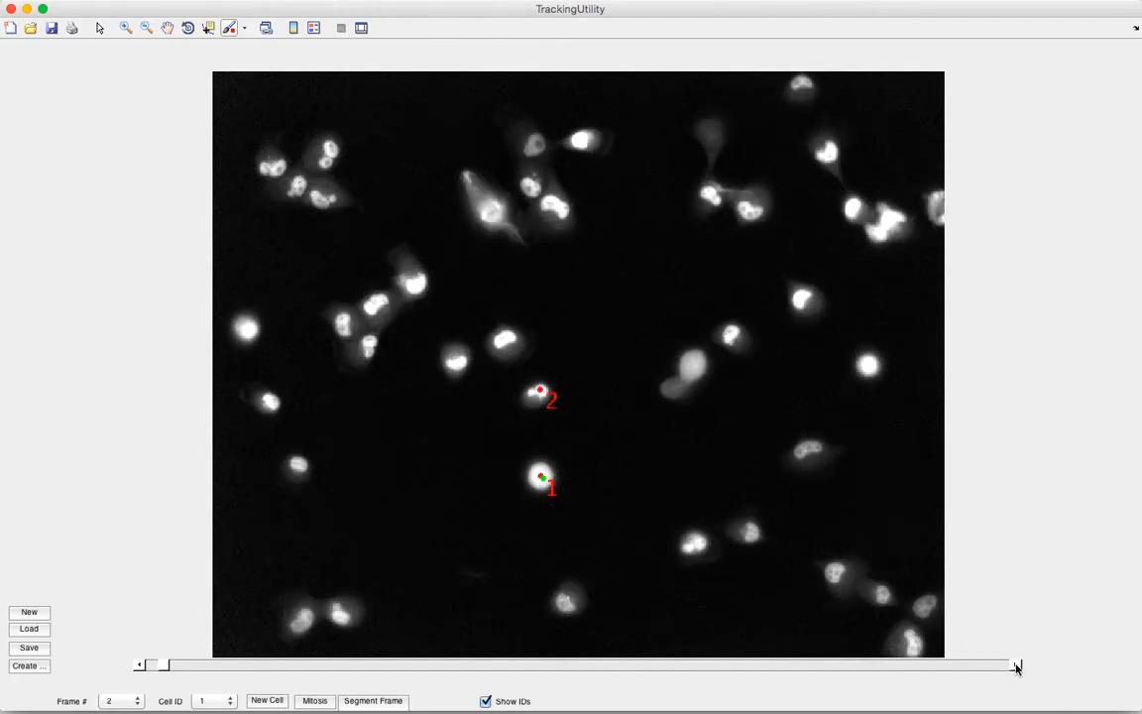
{"action": "left_click", "coordinate": [1016, 664]}
{"action": "left_click", "coordinate": [1016, 665]}
{"action": "left_click", "coordinate": [1016, 665]}
{"action": "left_click", "coordinate": [1015, 664]}
{"action": "left_click", "coordinate": [1015, 665]}
{"action": "left_click", "coordinate": [1016, 665]}
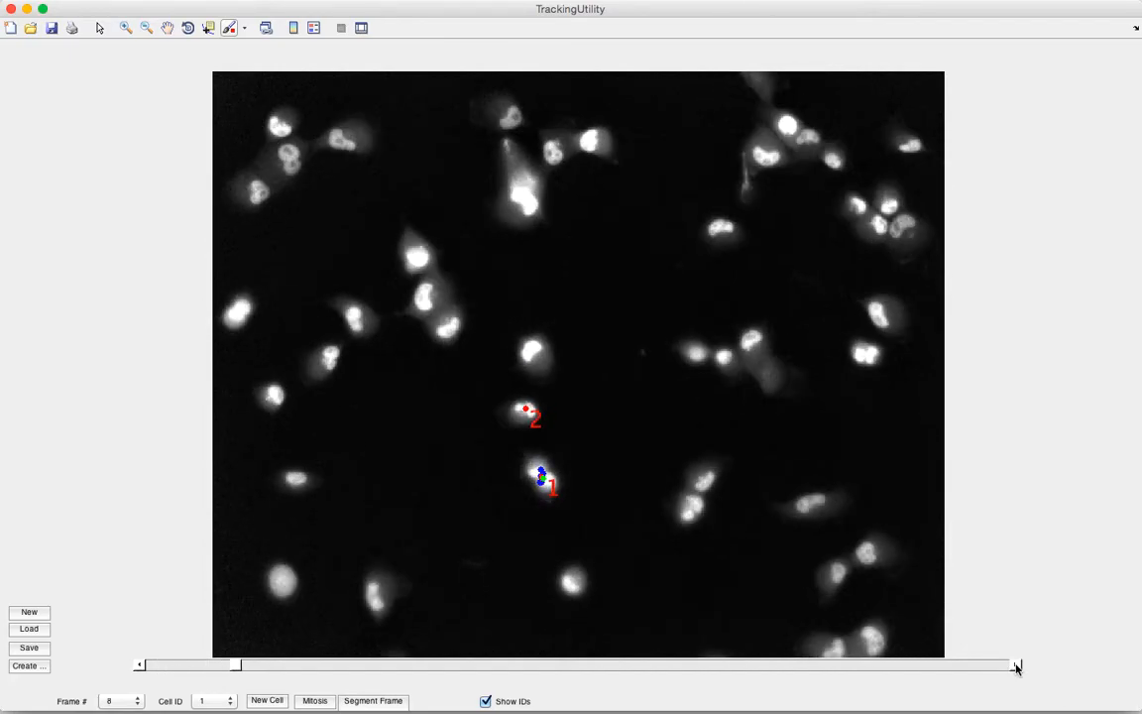
Make cell 1.A2 active and continue its track by marking its nucleus in frames 26 to 31.
{"action": "left_click", "coordinate": [210, 700]}
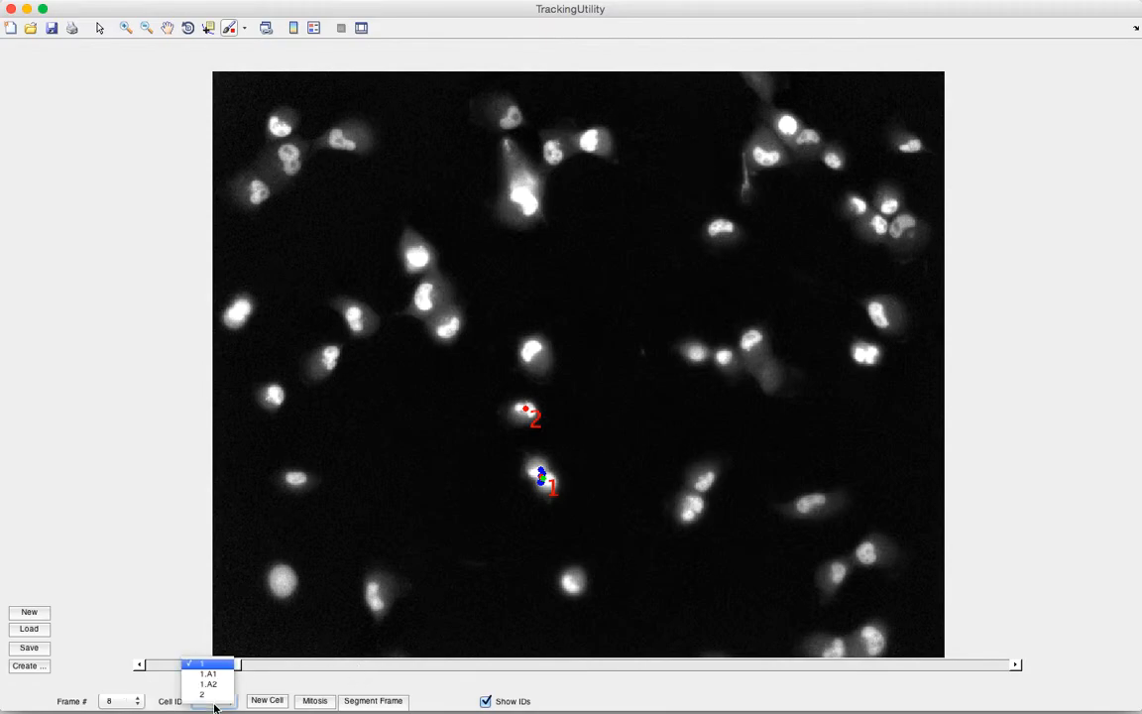
{"action": "left_click", "coordinate": [212, 685]}
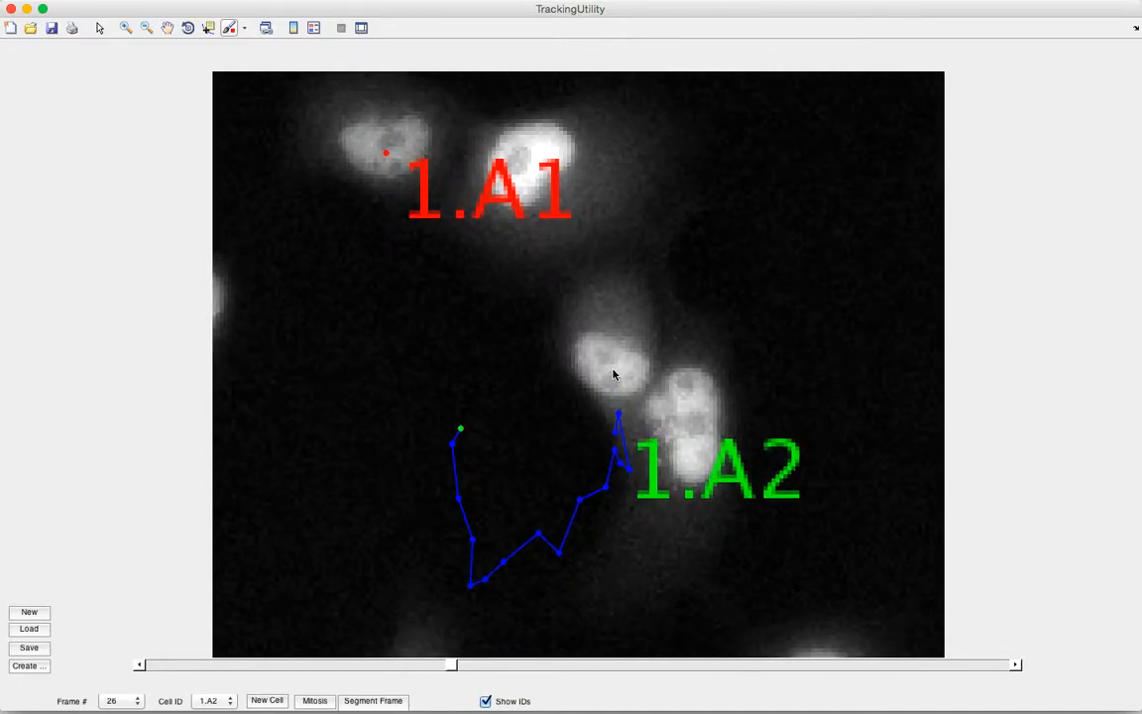
{"action": "left_click", "coordinate": [612, 372]}
{"action": "left_click", "coordinate": [605, 368]}
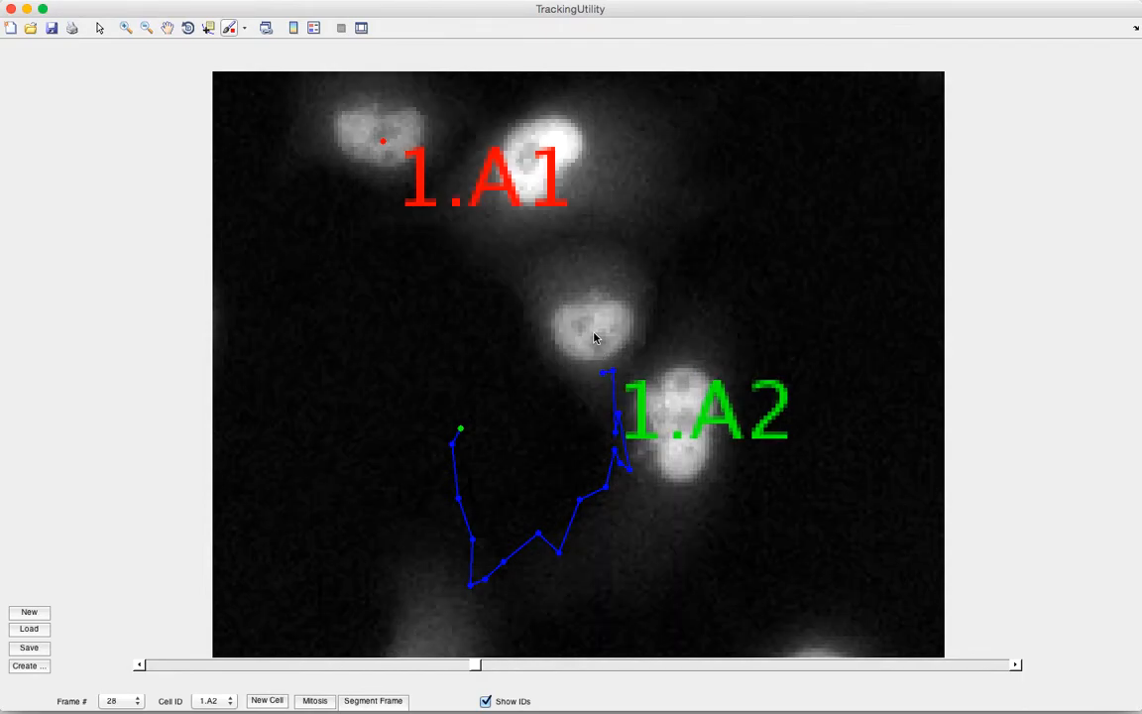
{"action": "left_click", "coordinate": [594, 334]}
{"action": "left_click", "coordinate": [606, 338]}
{"action": "left_click", "coordinate": [595, 358]}
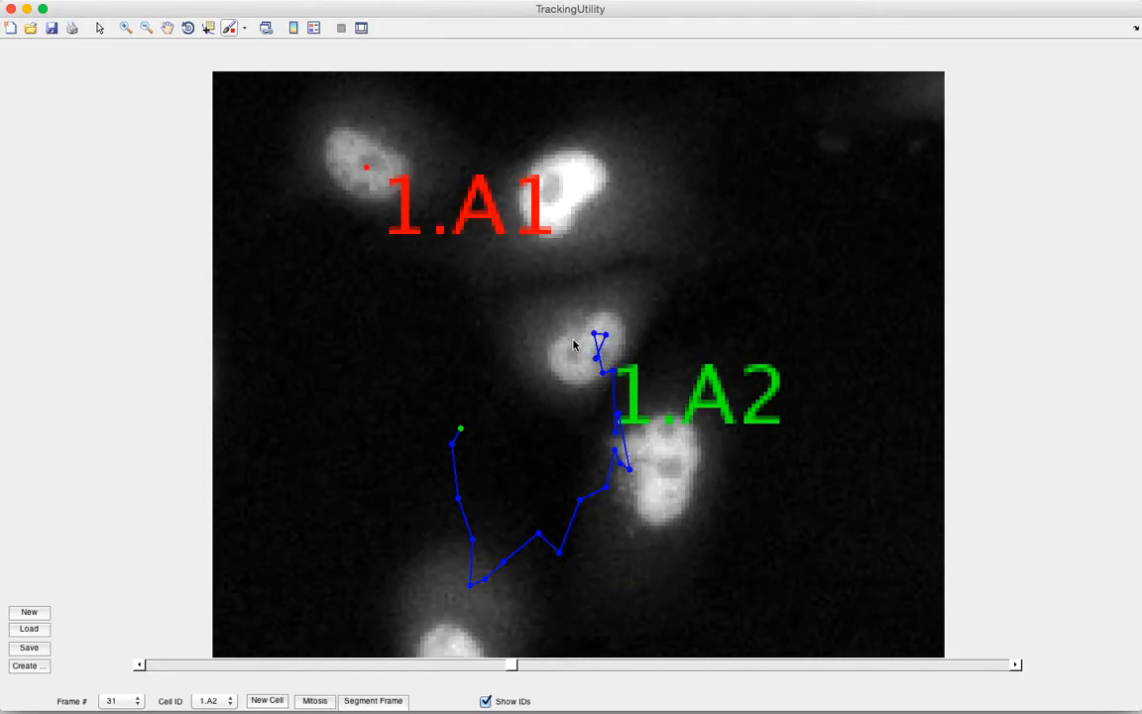
{"action": "left_click", "coordinate": [584, 355]}
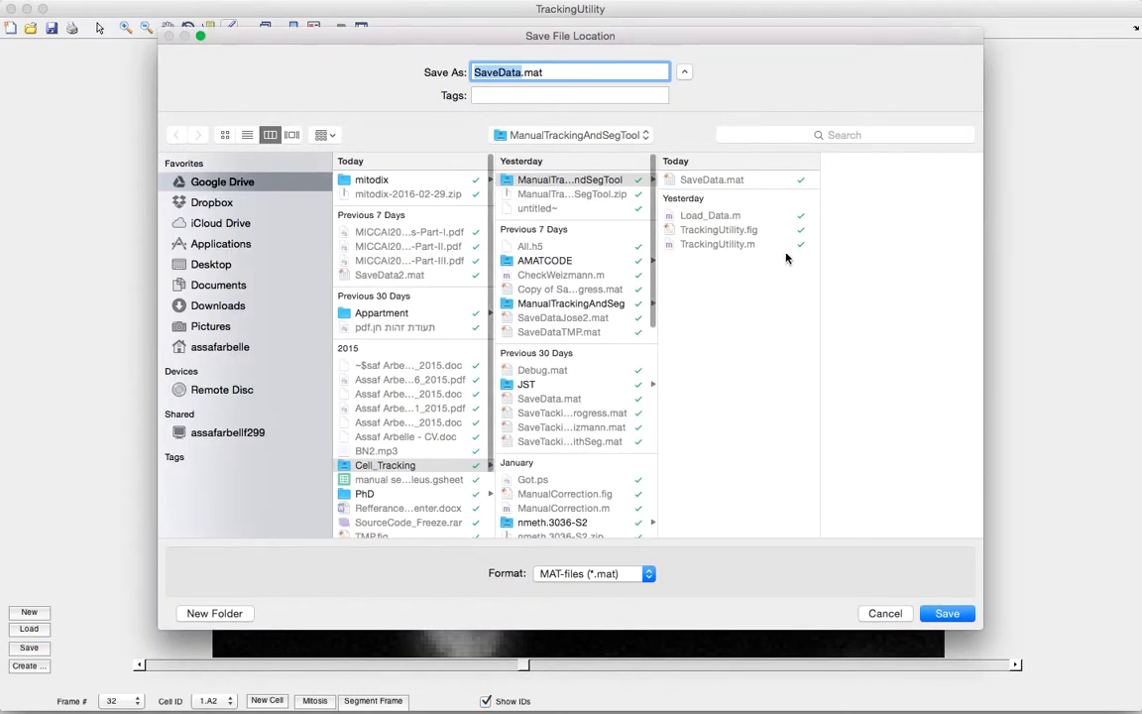
Save the extended tracking data as SaveData.mat in the ManualTrackingAndSegTool folder, replacing the existing file.
{"action": "left_click", "coordinate": [719, 182]}
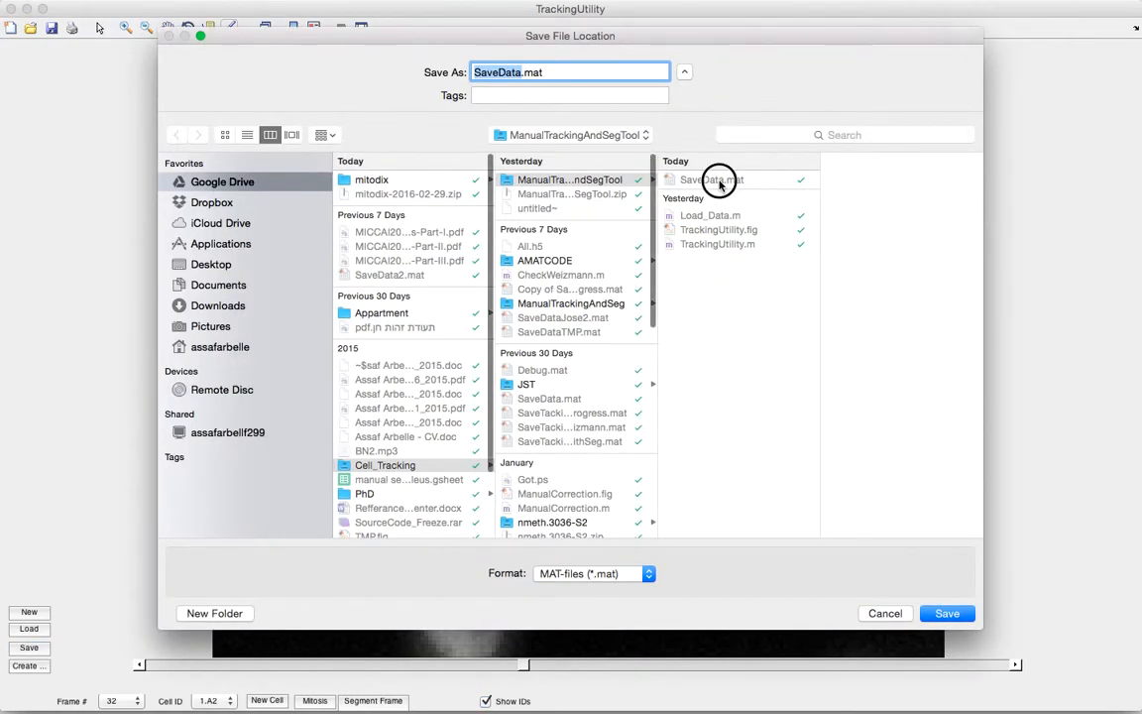
{"action": "key", "text": "Return"}
{"action": "left_click", "coordinate": [682, 127]}
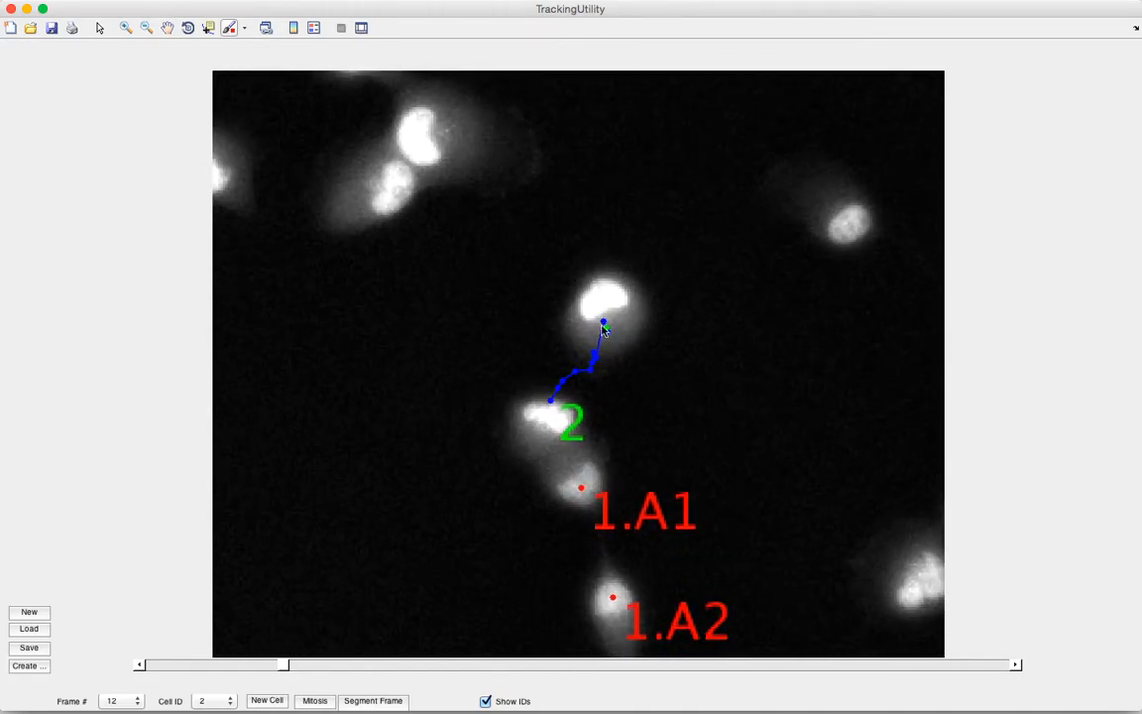
Extend the track of cell 2 by marking its bright nucleus in each frame from 12 to 19.
{"action": "left_click", "coordinate": [559, 416]}
{"action": "left_click", "coordinate": [535, 423]}
{"action": "left_click", "coordinate": [530, 446]}
{"action": "left_click", "coordinate": [526, 439]}
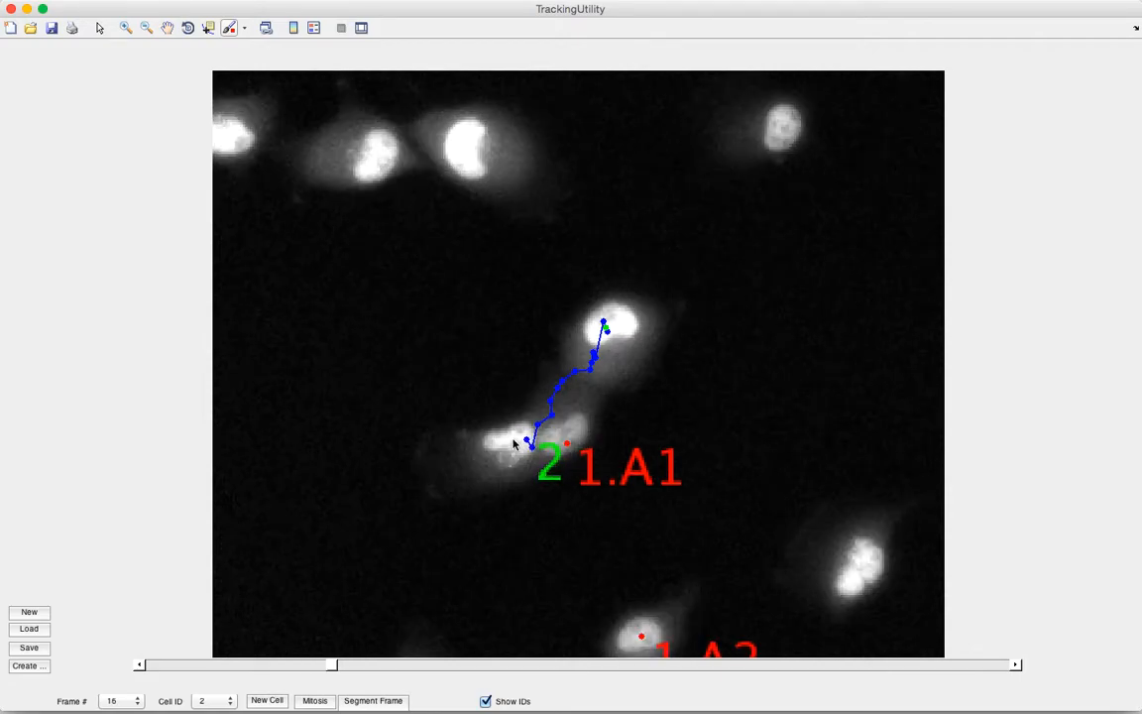
{"action": "left_click", "coordinate": [514, 441]}
{"action": "left_click", "coordinate": [501, 430]}
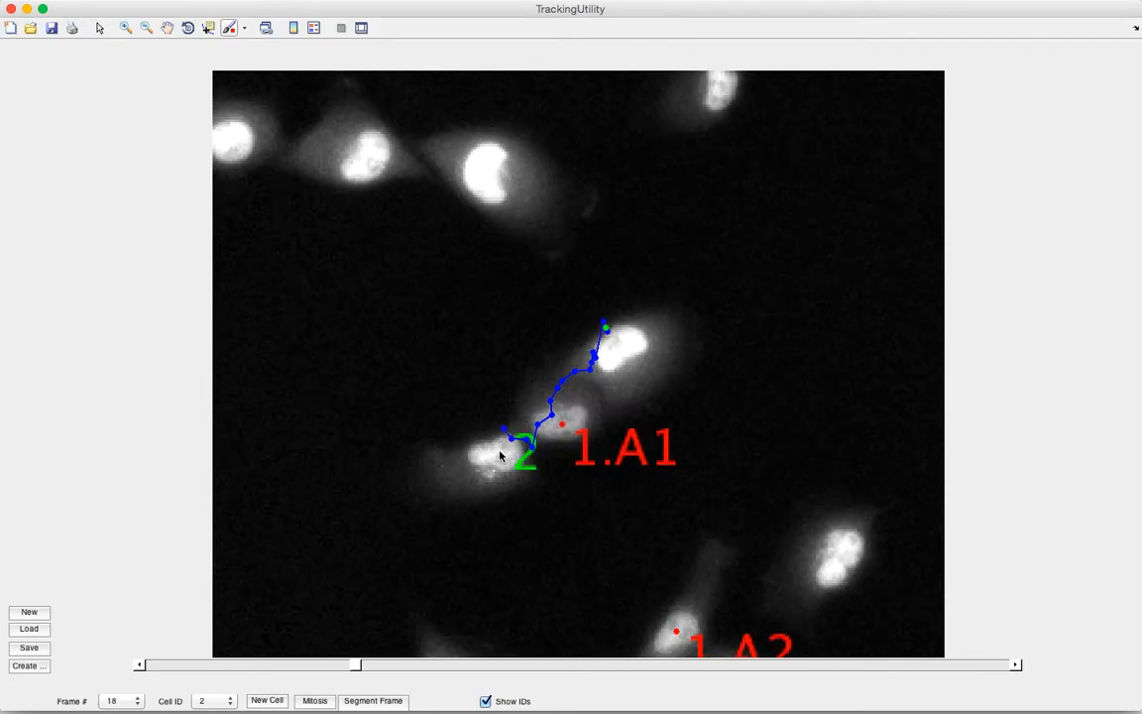
{"action": "left_click", "coordinate": [500, 452]}
{"action": "left_click", "coordinate": [489, 440]}
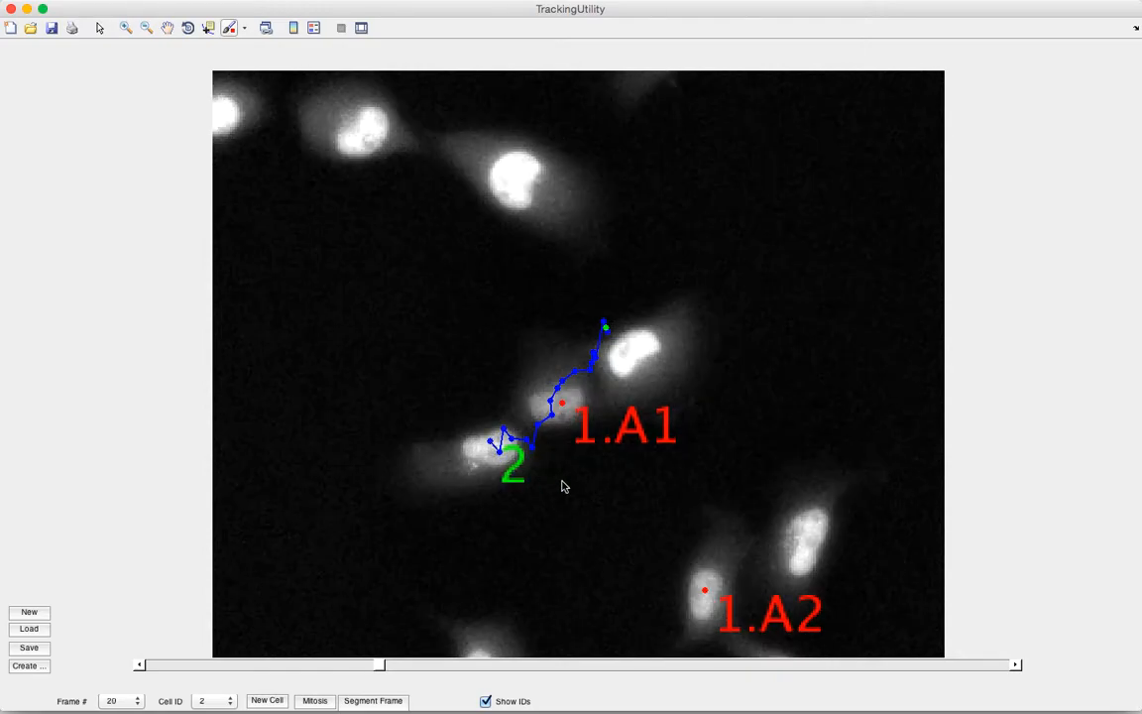
{"action": "scroll", "coordinate": [562, 486], "scroll_direction": "down", "scroll_amount": 6}
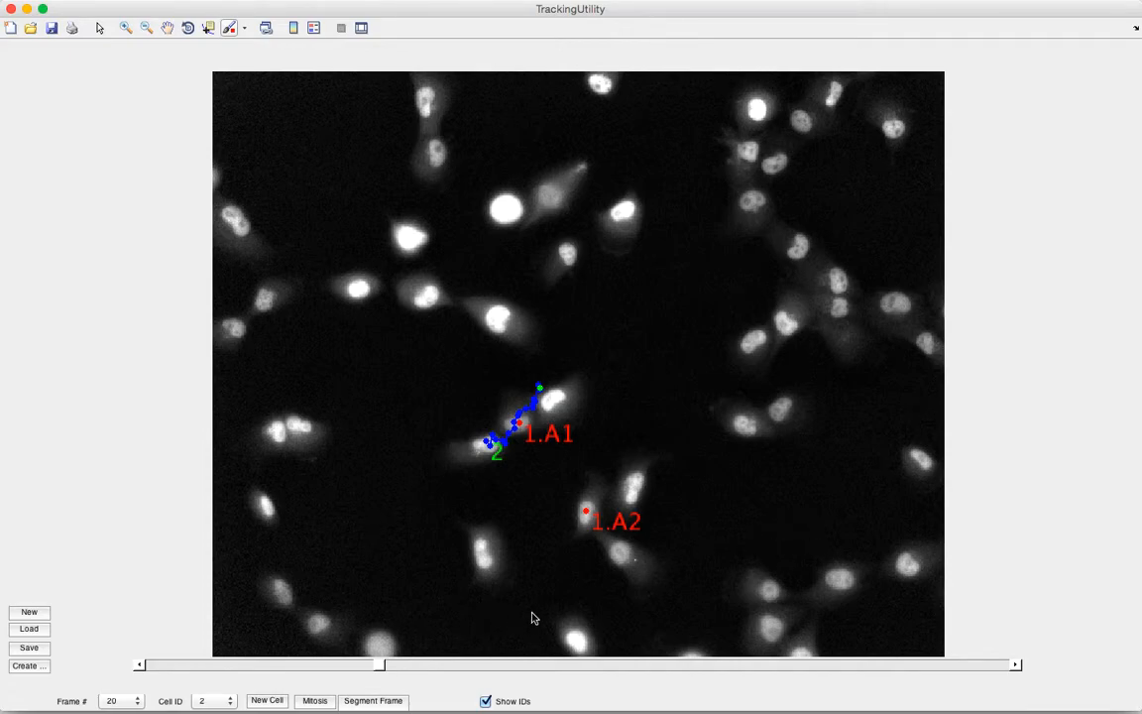
Step back from frame 20 to frame 13, then forward to frame 15, to find where an untracked cell enters.
{"action": "left_click", "coordinate": [140, 665]}
{"action": "left_click", "coordinate": [140, 665]}
{"action": "left_click", "coordinate": [140, 665]}
{"action": "left_click", "coordinate": [139, 665]}
{"action": "left_click", "coordinate": [140, 665]}
{"action": "left_click", "coordinate": [140, 665]}
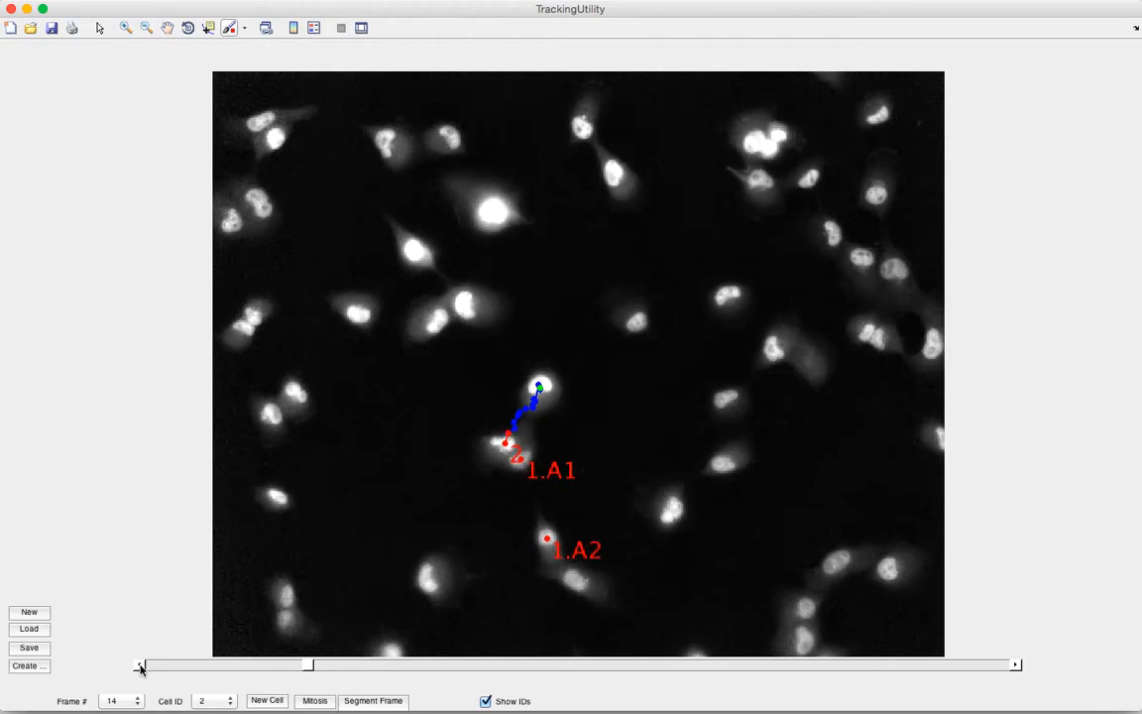
{"action": "left_click", "coordinate": [140, 665]}
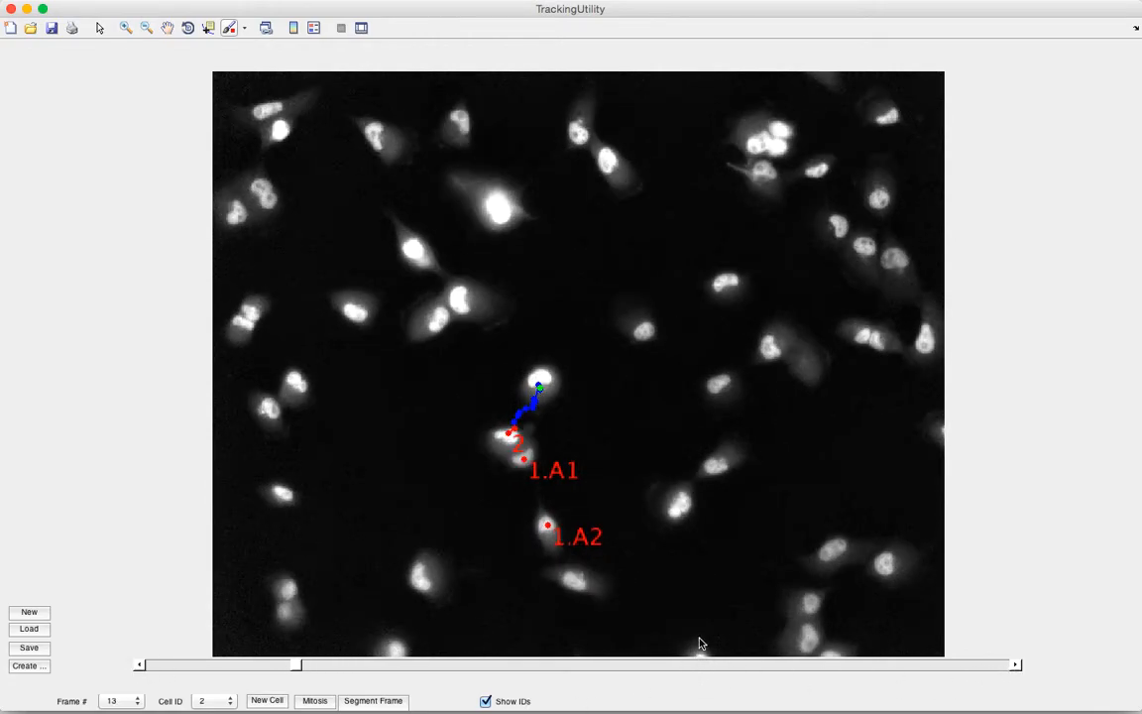
{"action": "left_click", "coordinate": [1013, 664]}
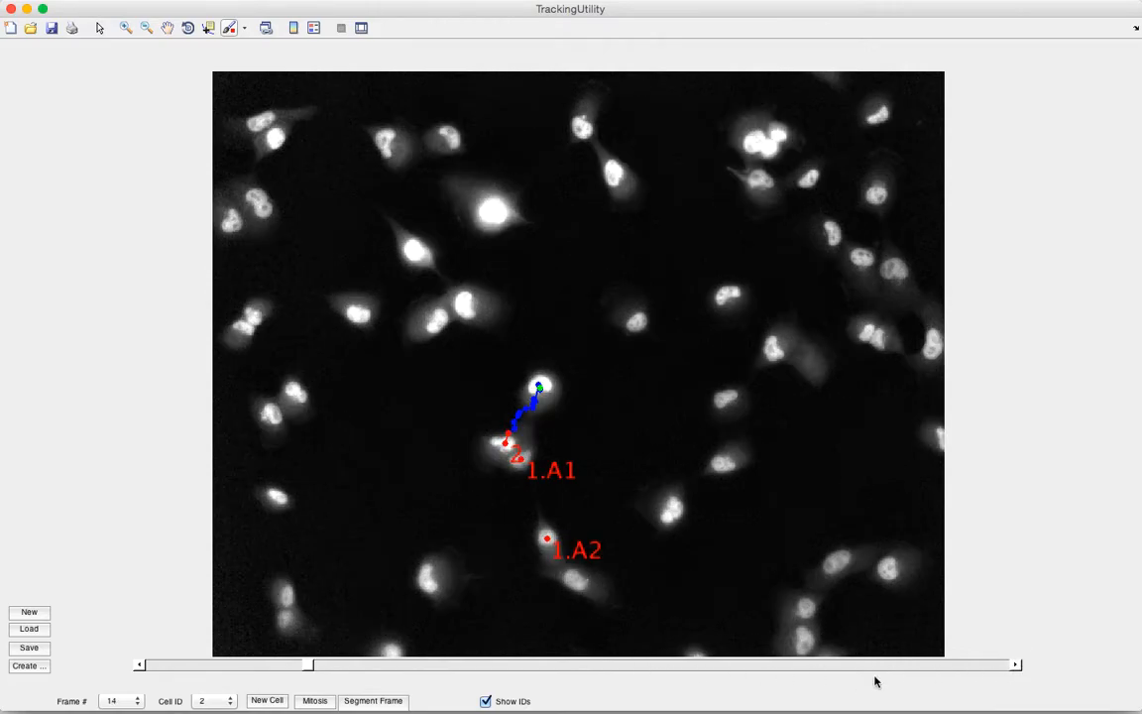
{"action": "left_click", "coordinate": [1014, 665]}
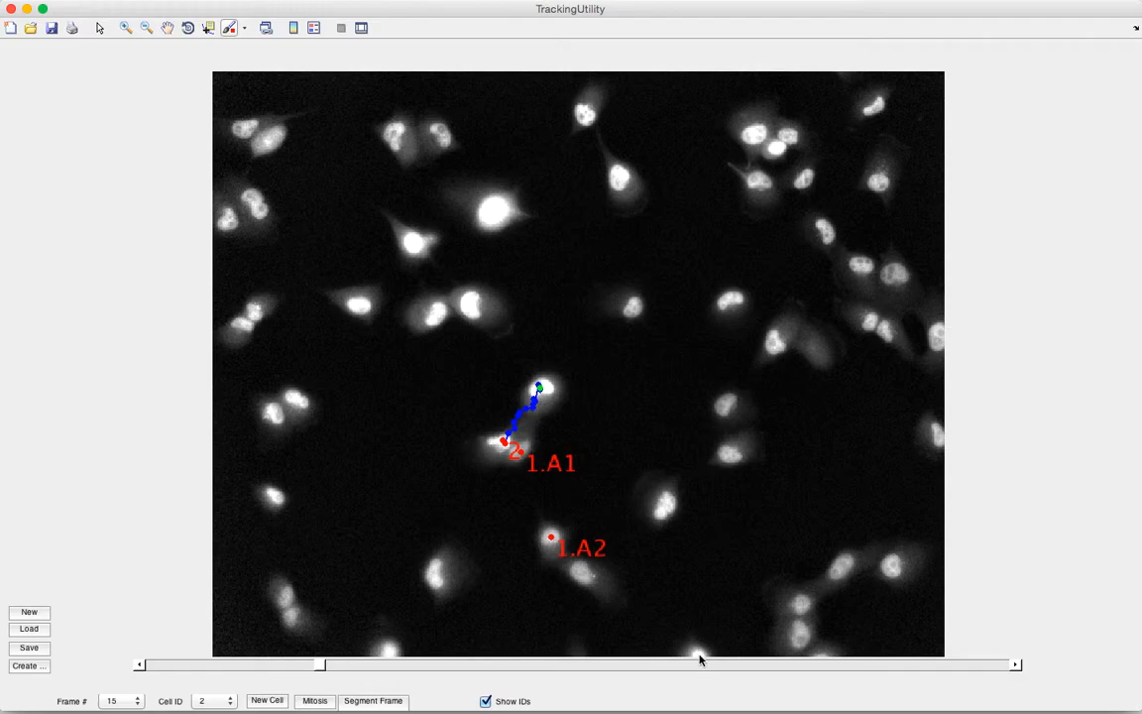
Add a new cell and mark the bright nucleus entering at the image's lower edge in frames 15 and 16.
{"action": "left_click", "coordinate": [264, 701]}
{"action": "left_click", "coordinate": [699, 655]}
{"action": "left_click", "coordinate": [695, 652]}
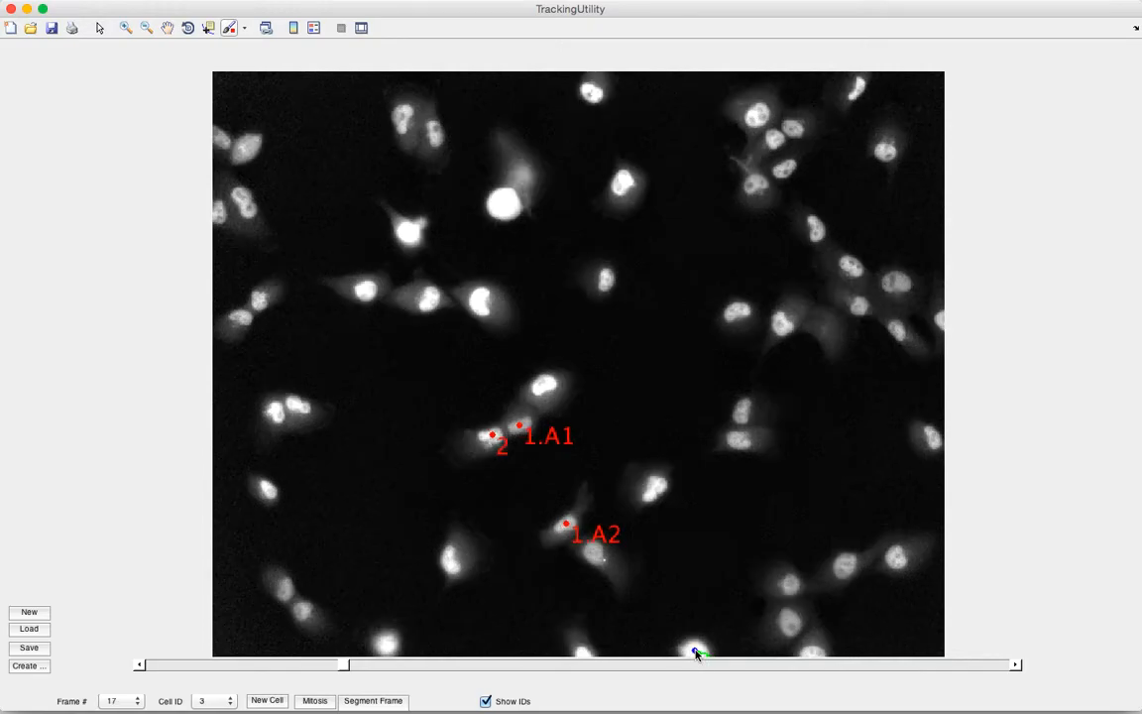
Extend the track of cell 3 by marking its nucleus at the image's lower edge in each frame from 17 to 23.
{"action": "left_click", "coordinate": [700, 664]}
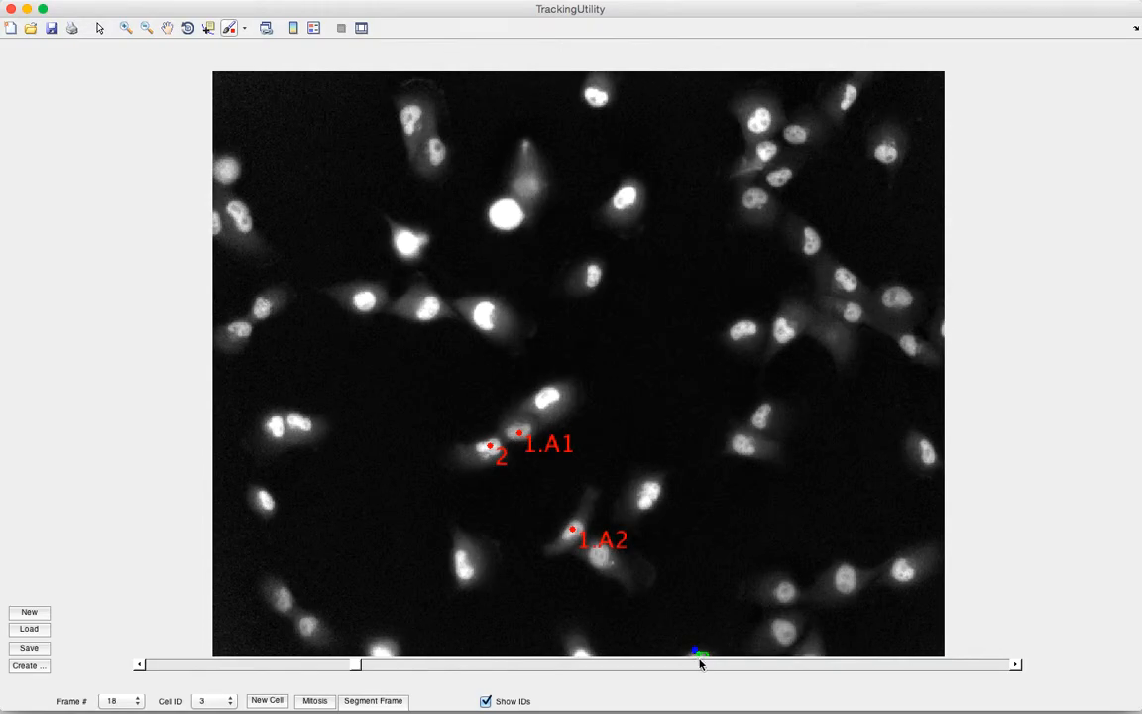
{"action": "left_click", "coordinate": [697, 662]}
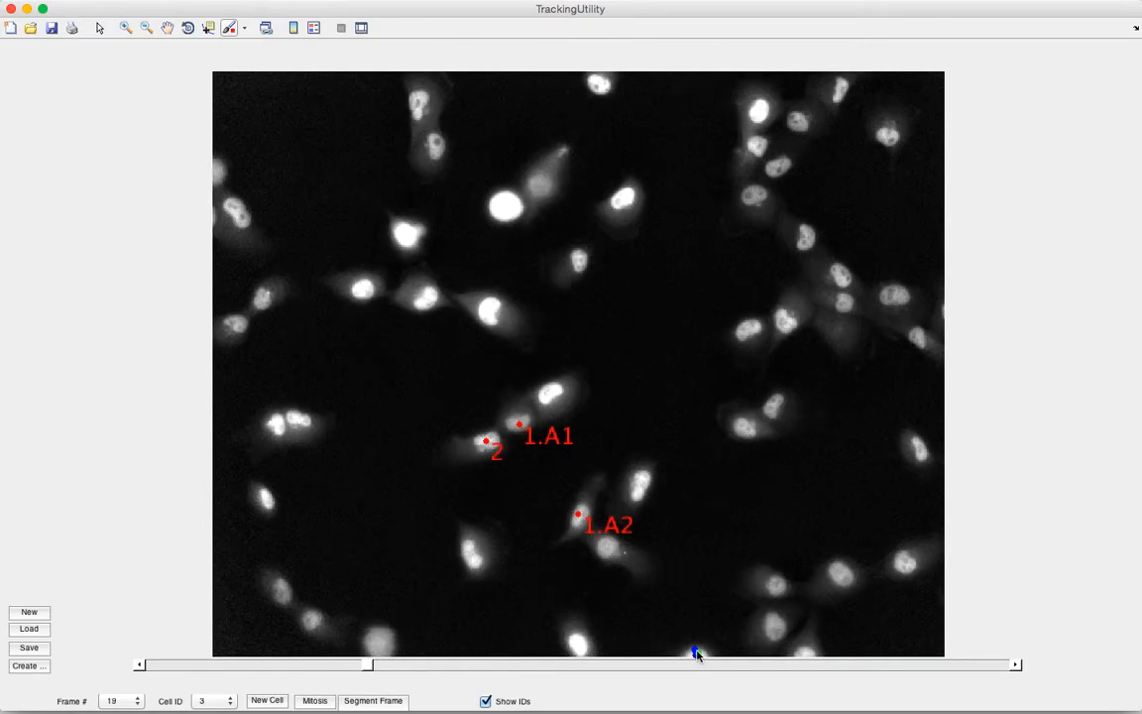
{"action": "left_click", "coordinate": [696, 658]}
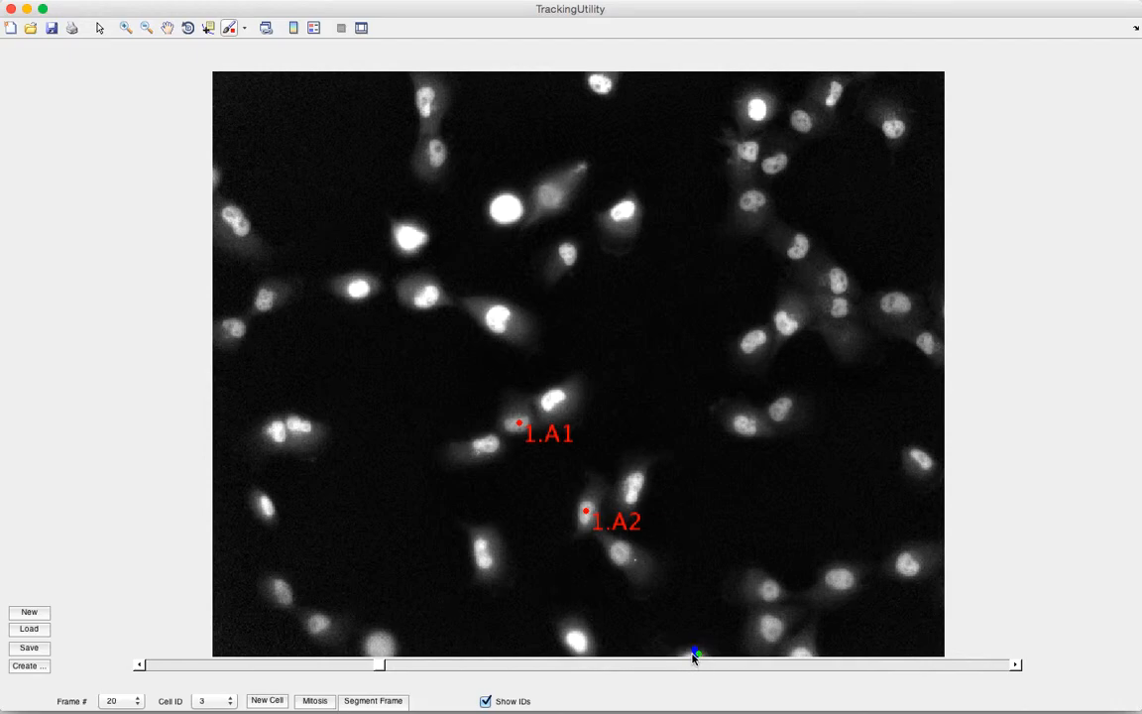
{"action": "left_click", "coordinate": [694, 657]}
{"action": "left_click", "coordinate": [684, 658]}
{"action": "left_click", "coordinate": [683, 656]}
{"action": "left_click", "coordinate": [683, 656]}
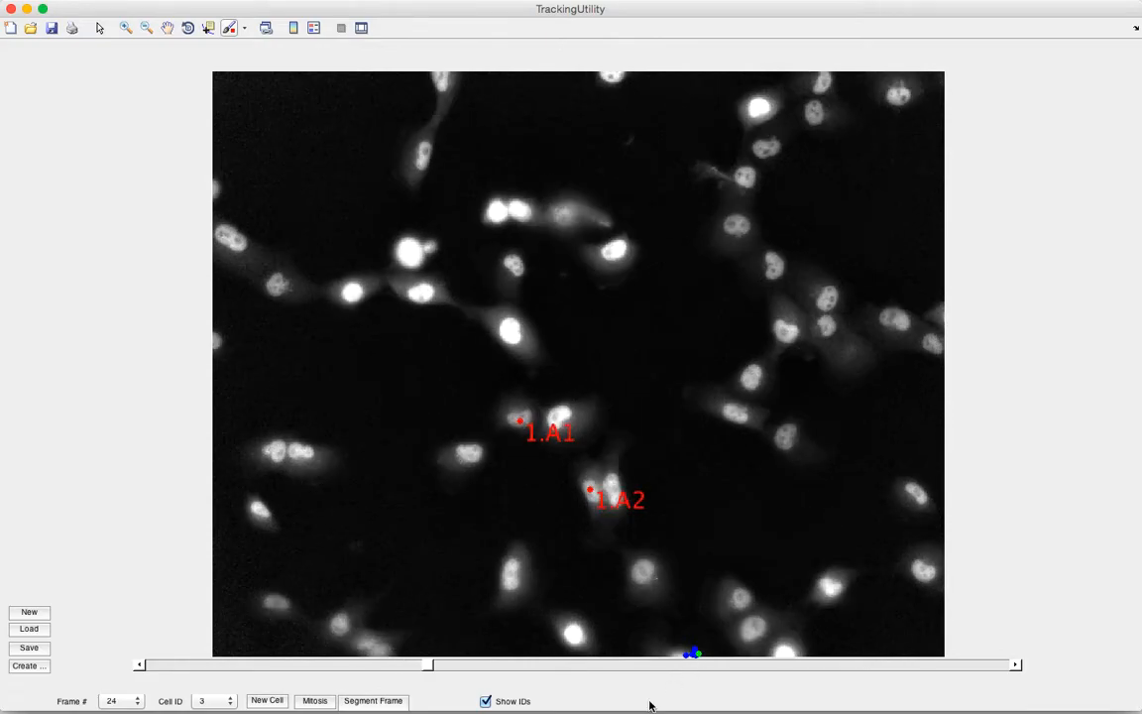
Step forward from frame 24 to frame 31, then back to frame 14, to review the tracks of the marked cells.
{"action": "key", "text": "Right"}
{"action": "key", "text": "Right"}
{"action": "key", "text": "Right"}
{"action": "key", "text": "Right"}
{"action": "key", "text": "Right"}
{"action": "key", "text": "Right"}
{"action": "key", "text": "Right"}
{"action": "key", "text": "Left"}
{"action": "key", "text": "Left"}
{"action": "key", "text": "Left"}
{"action": "key", "text": "Left"}
{"action": "key", "text": "Left"}
{"action": "key", "text": "Left"}
{"action": "key", "text": "Left"}
{"action": "key", "text": "Left"}
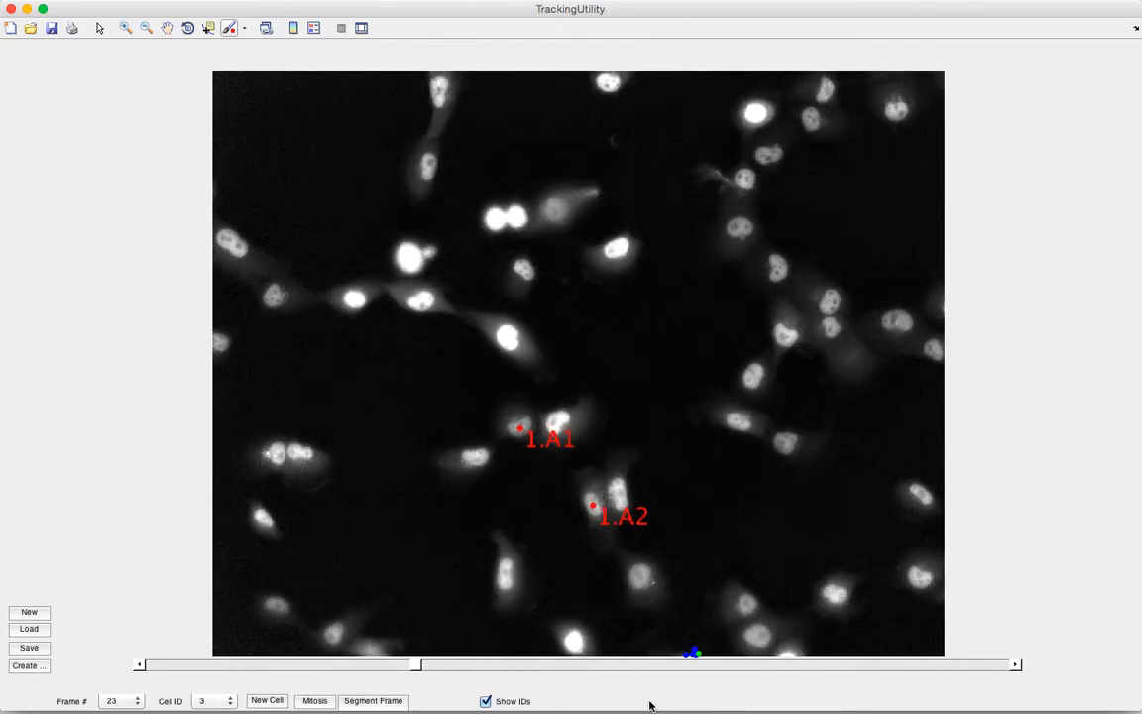
{"action": "key", "text": "Left"}
{"action": "key", "text": "Left"}
{"action": "key", "text": "Left"}
{"action": "key", "text": "Left"}
{"action": "key", "text": "Left"}
{"action": "key", "text": "Left"}
{"action": "key", "text": "Left"}
{"action": "key", "text": "Left"}
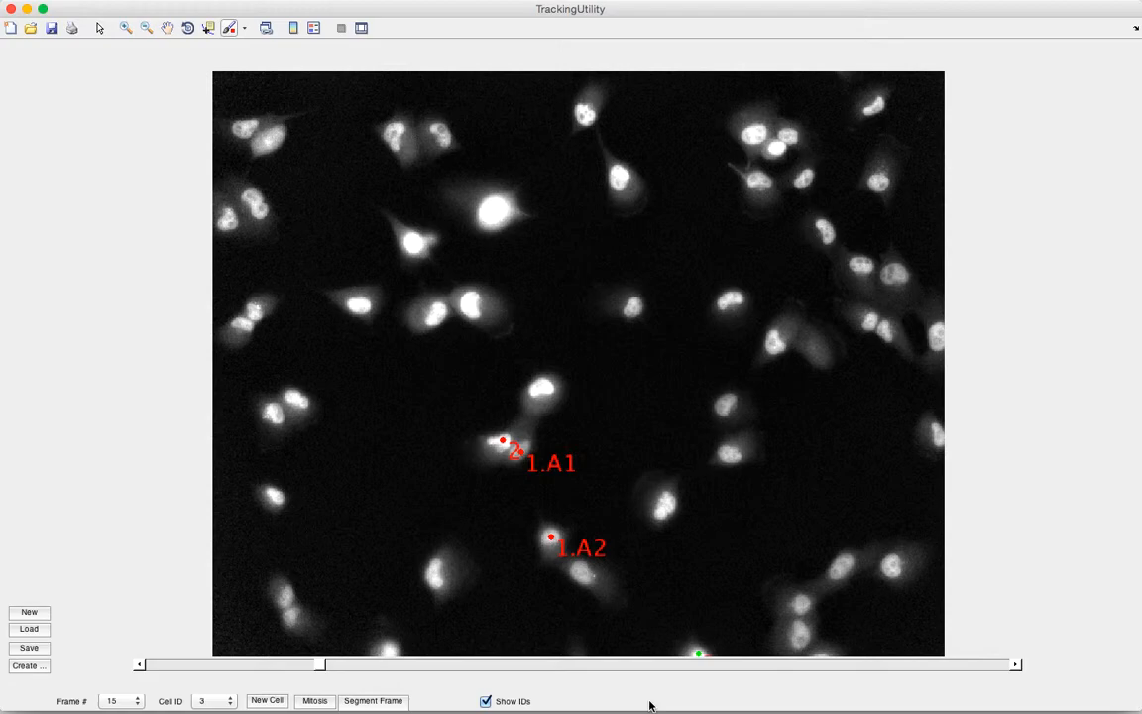
{"action": "key", "text": "Left"}
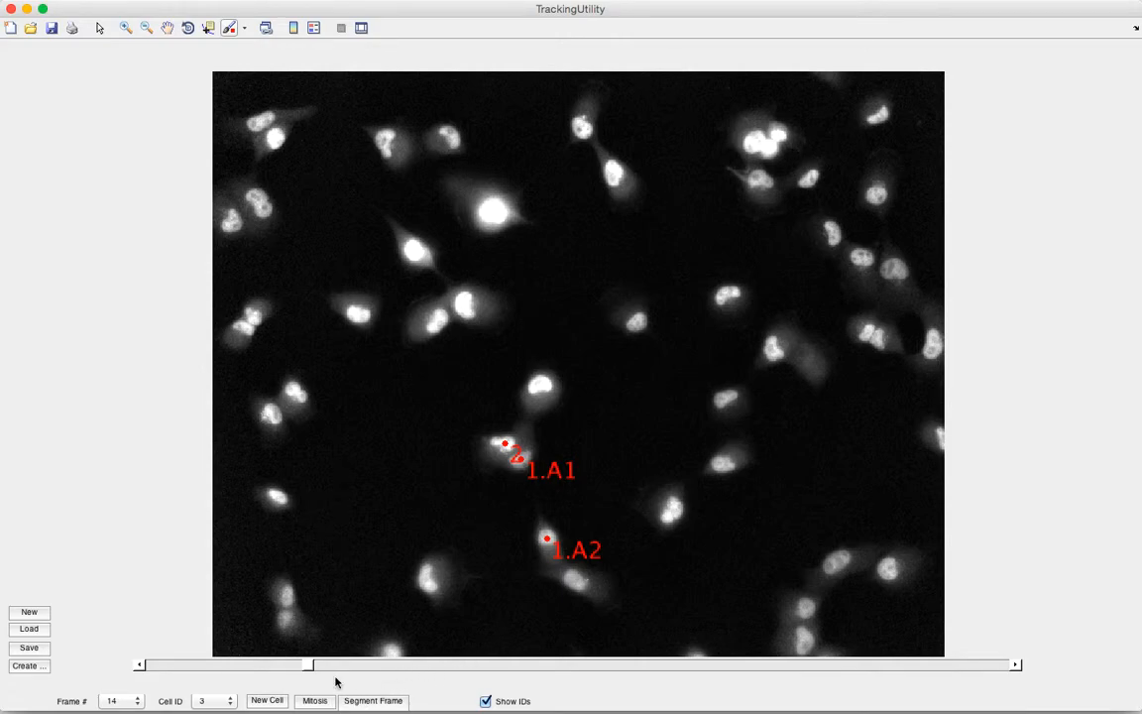
Save the tracking data over SaveData.mat and create the output files, choosing the ManualTrackingAndSegTool folder as the save directory.
{"action": "left_click", "coordinate": [28, 648]}
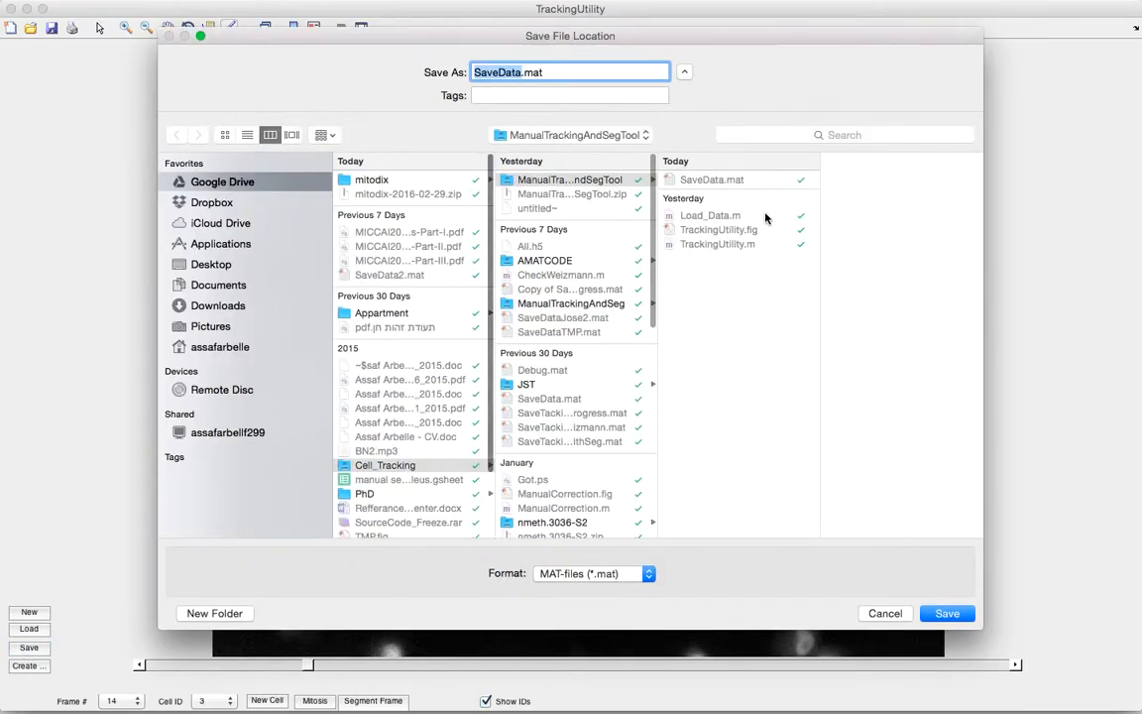
{"action": "left_click", "coordinate": [945, 613]}
{"action": "left_click", "coordinate": [683, 135]}
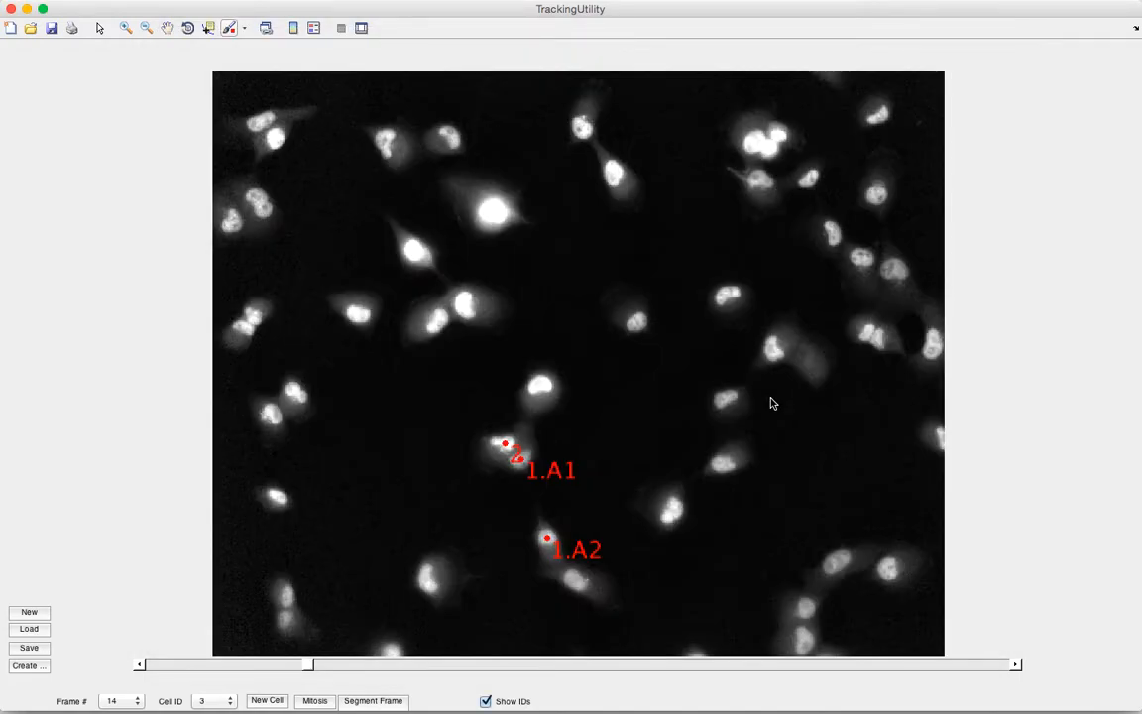
{"action": "left_click", "coordinate": [25, 665]}
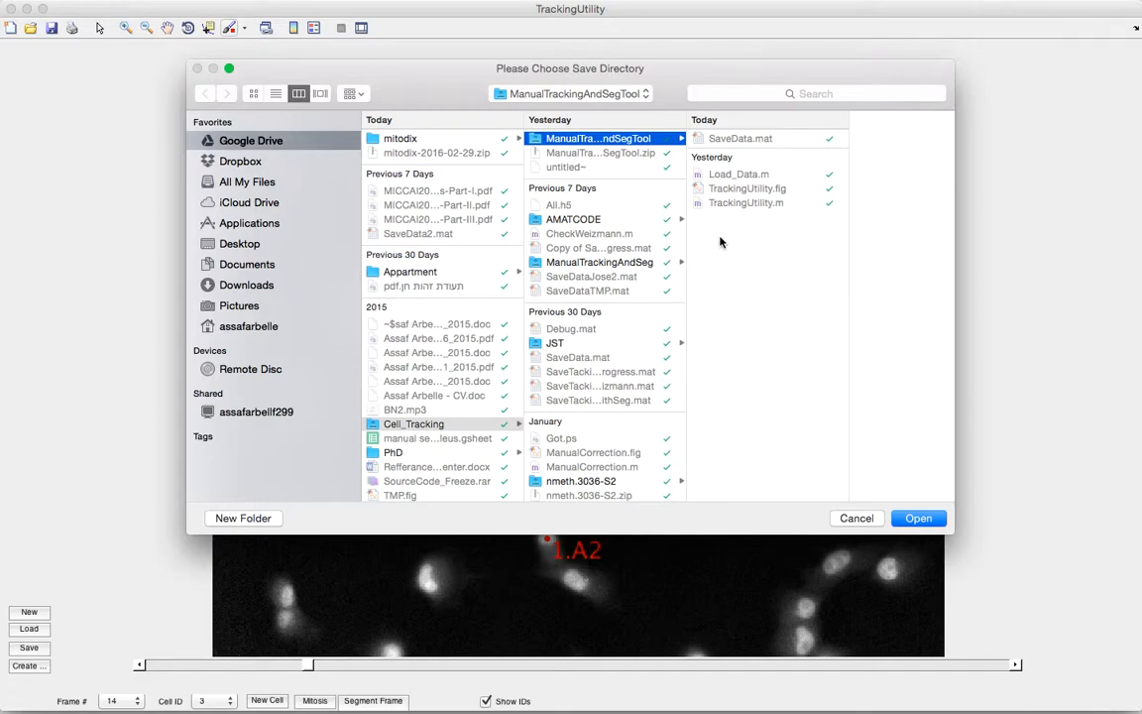
{"action": "left_click", "coordinate": [919, 518]}
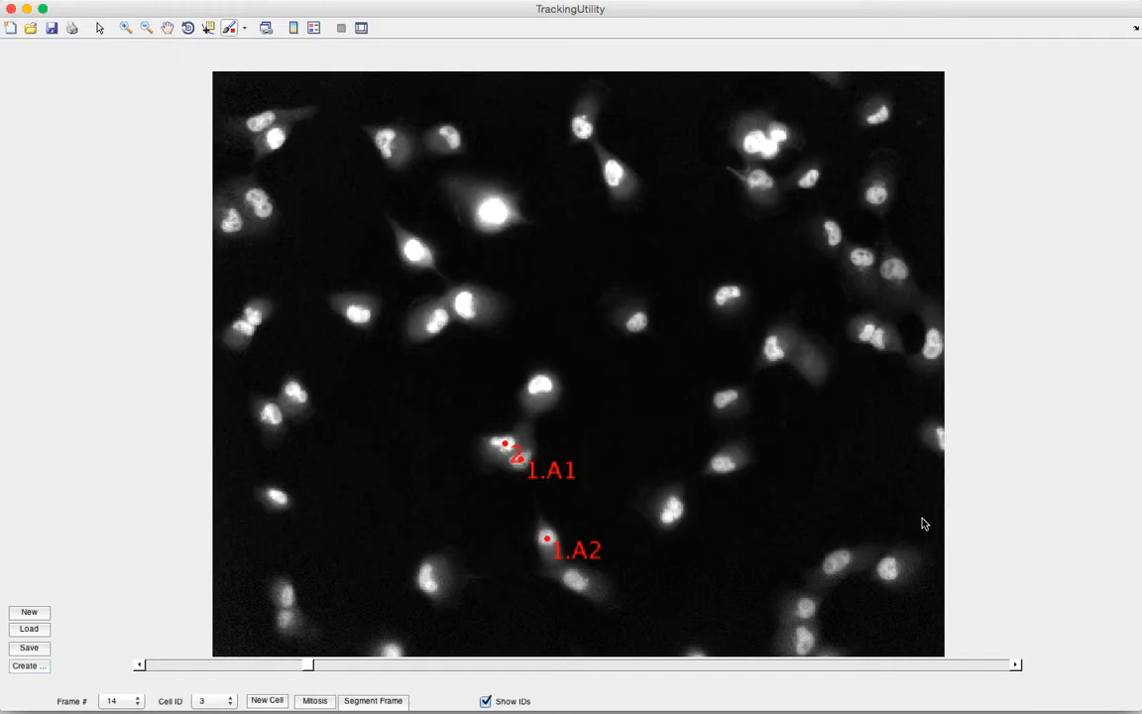
Switch to Finder, enlarge its window and open the ManualSeg folder inside Cell_Tracking's ManualTrackingAndSegTool folder.
{"action": "key", "text": "super+Tab"}
{"action": "key", "text": "super+Tab"}
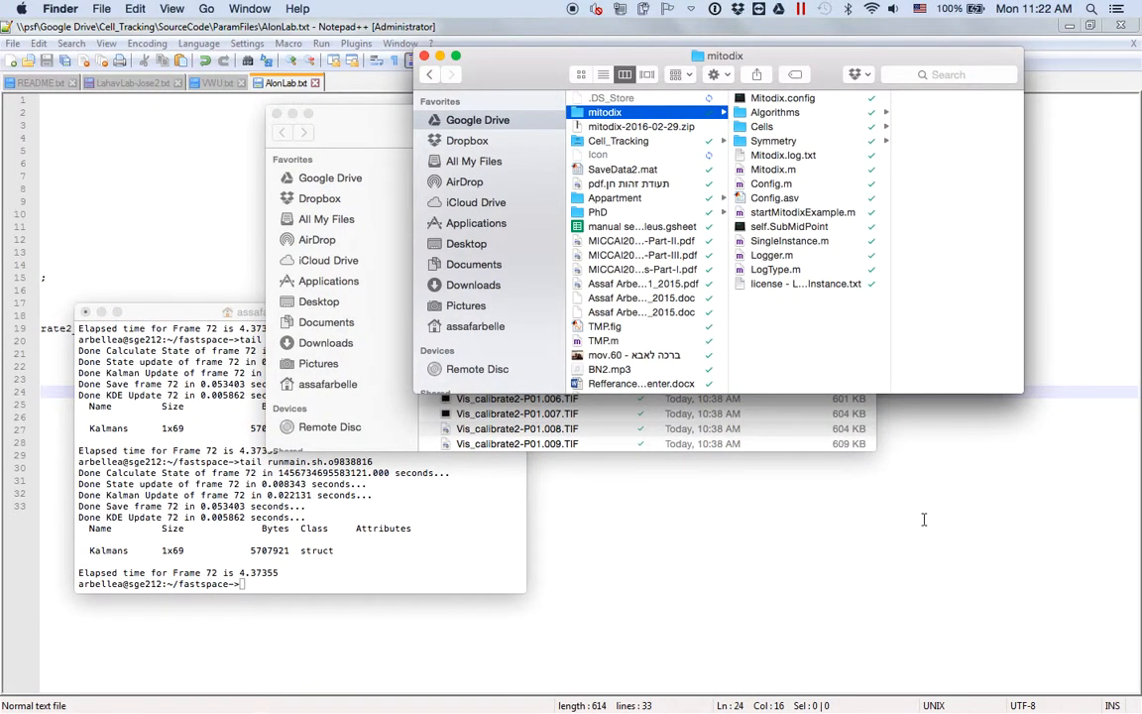
{"action": "key", "text": "Down"}
{"action": "key", "text": "Down"}
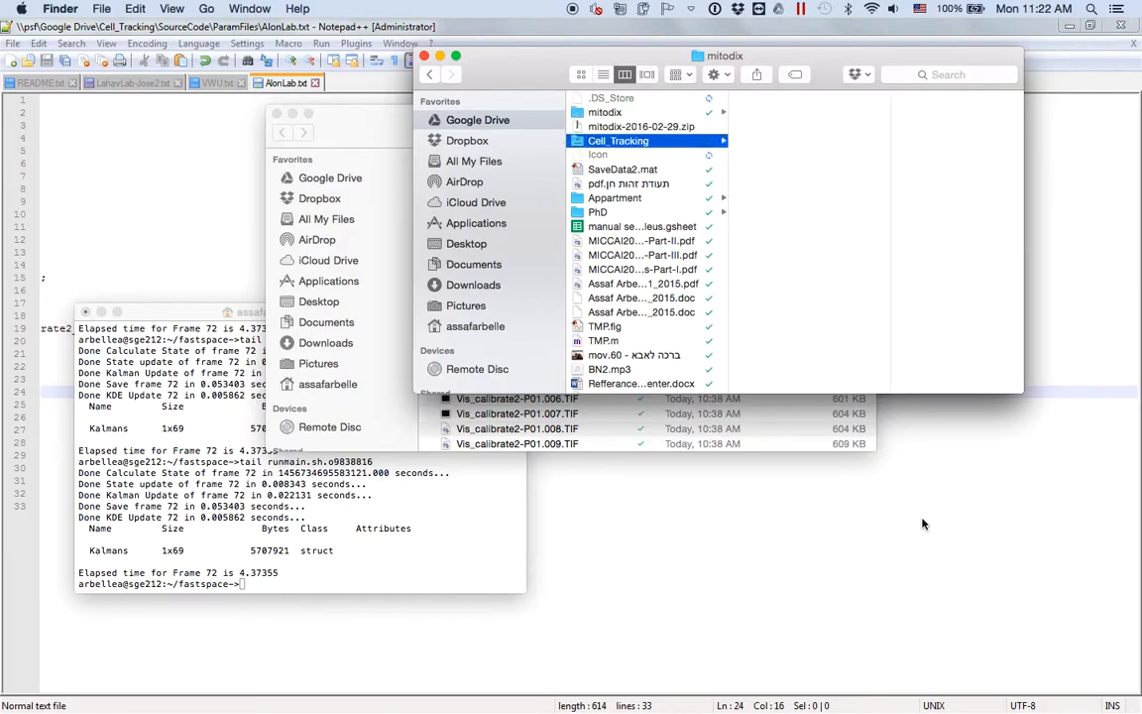
{"action": "key", "text": "Right"}
{"action": "key", "text": "Right"}
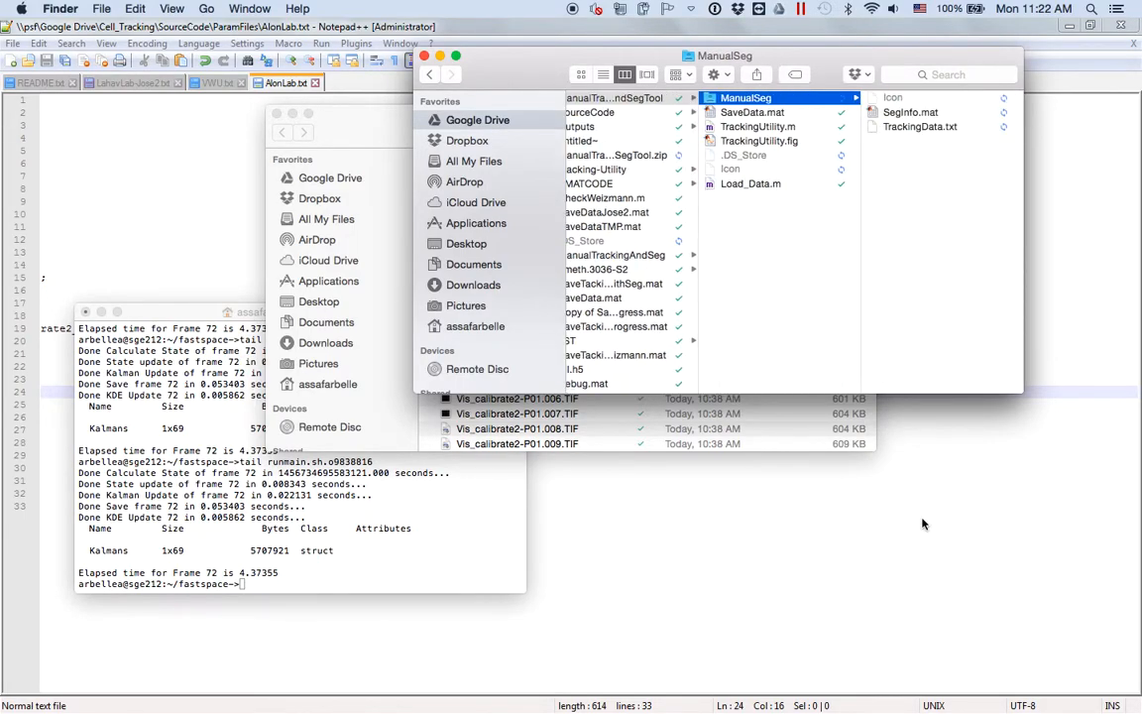
{"action": "key", "text": "Left"}
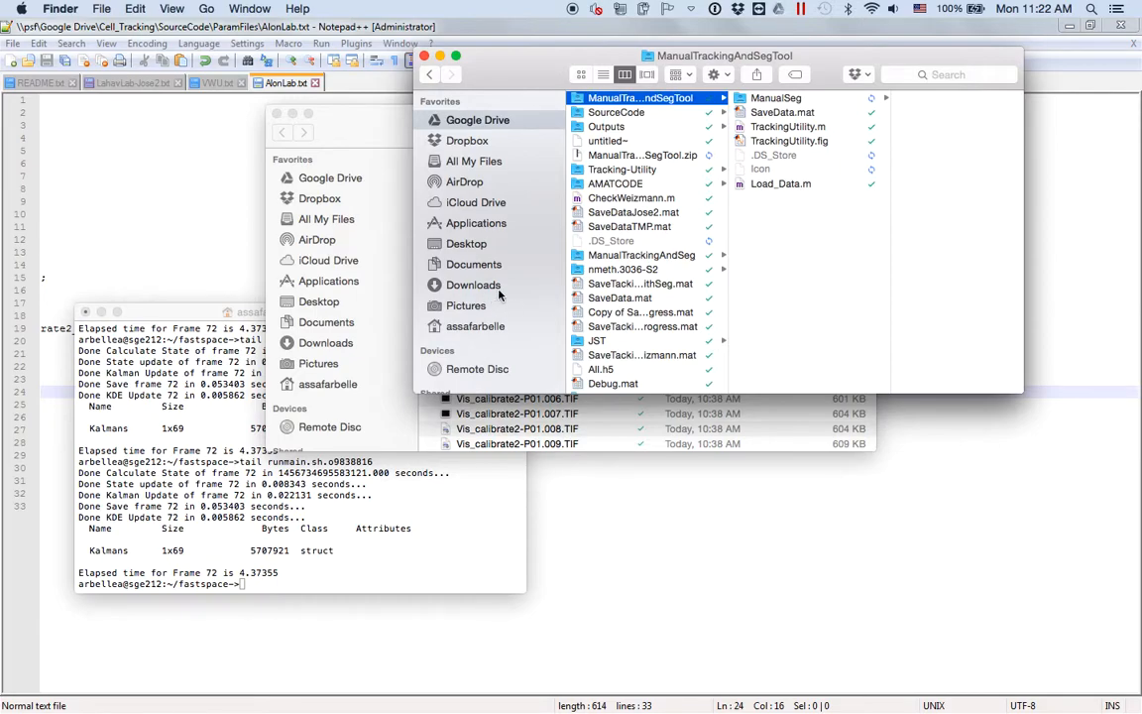
{"action": "left_click", "coordinate": [456, 56]}
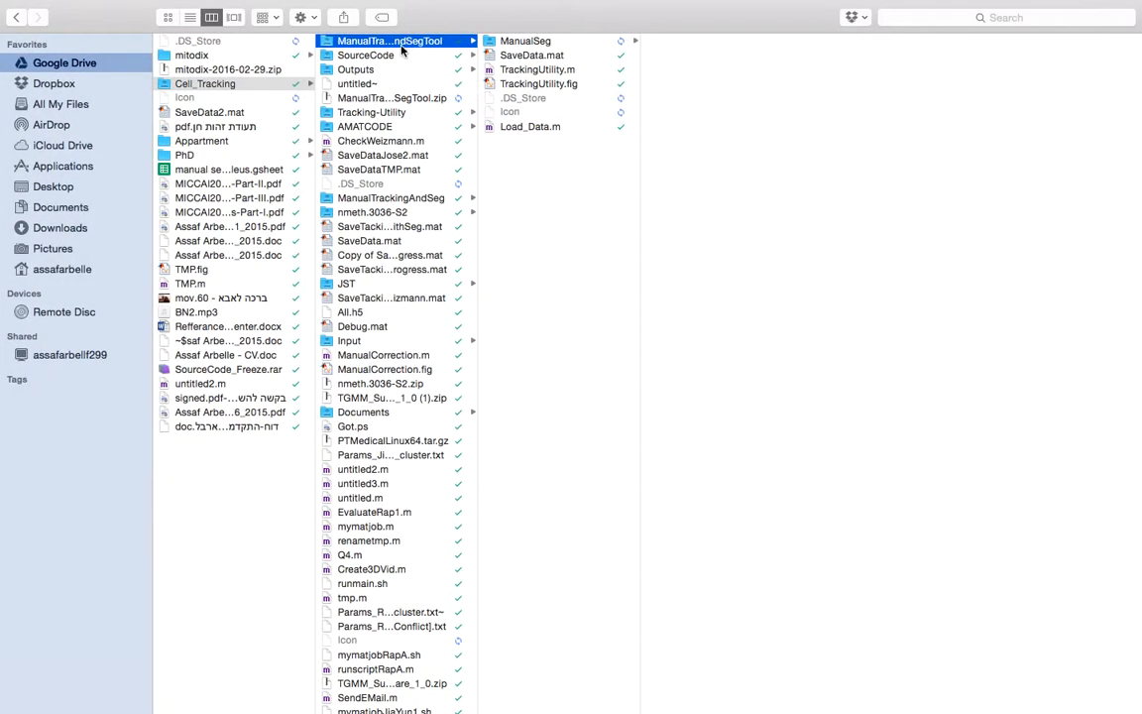
{"action": "left_click", "coordinate": [401, 48]}
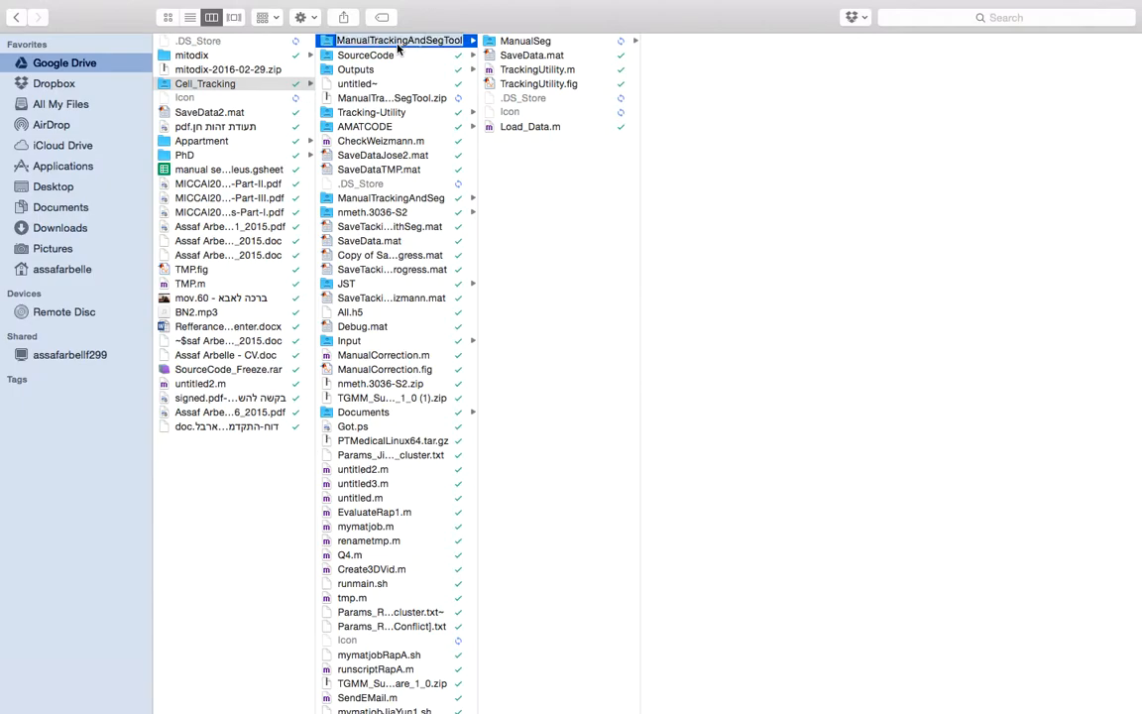
{"action": "left_click", "coordinate": [508, 42]}
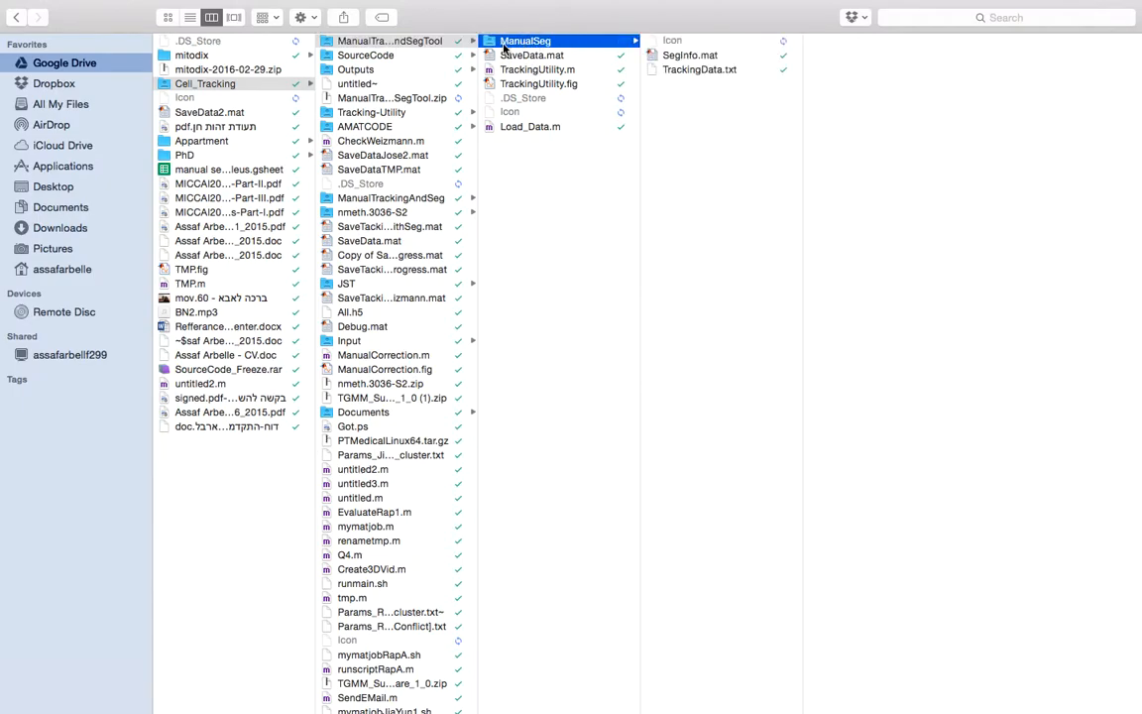
Preview the SegInfo.mat and TrackingData.txt files in the ManualSeg folder.
{"action": "left_click", "coordinate": [680, 59]}
{"action": "left_click", "coordinate": [680, 72]}
{"action": "left_click", "coordinate": [680, 57]}
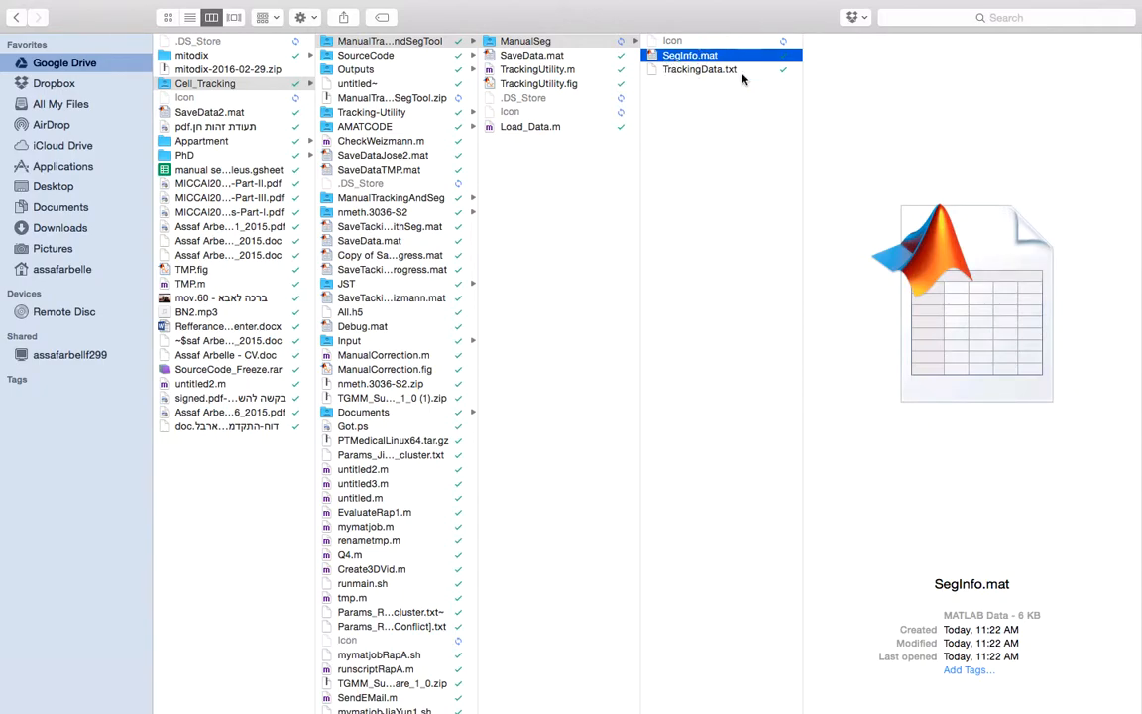
{"action": "left_click", "coordinate": [691, 72]}
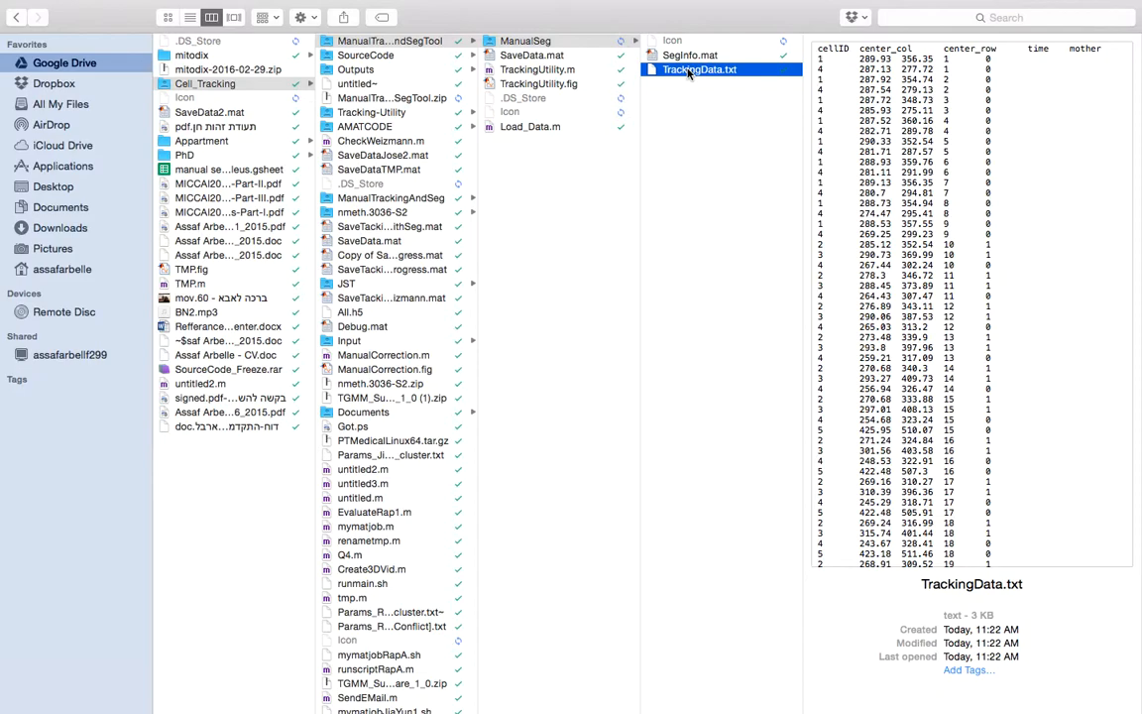
Open TrackingData.txt in Notepad++ and minimize the Finder and terminal windows covering it.
{"action": "right_click", "coordinate": [687, 73]}
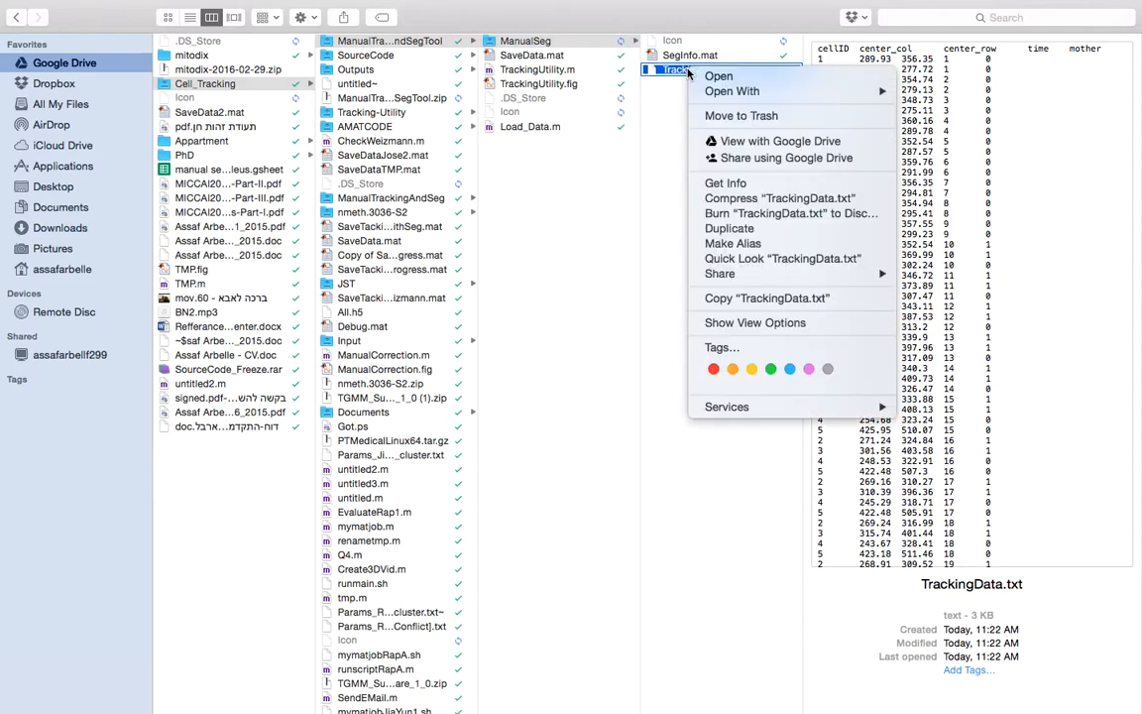
{"action": "mouse_move", "coordinate": [694, 91]}
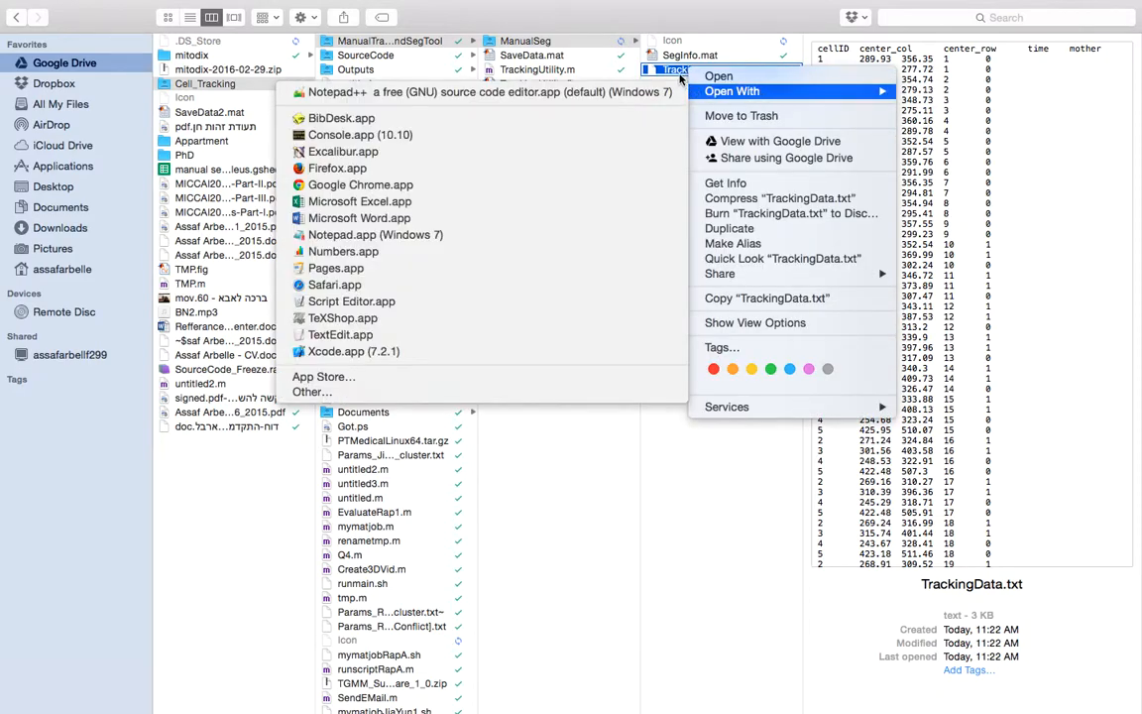
{"action": "left_click", "coordinate": [650, 93]}
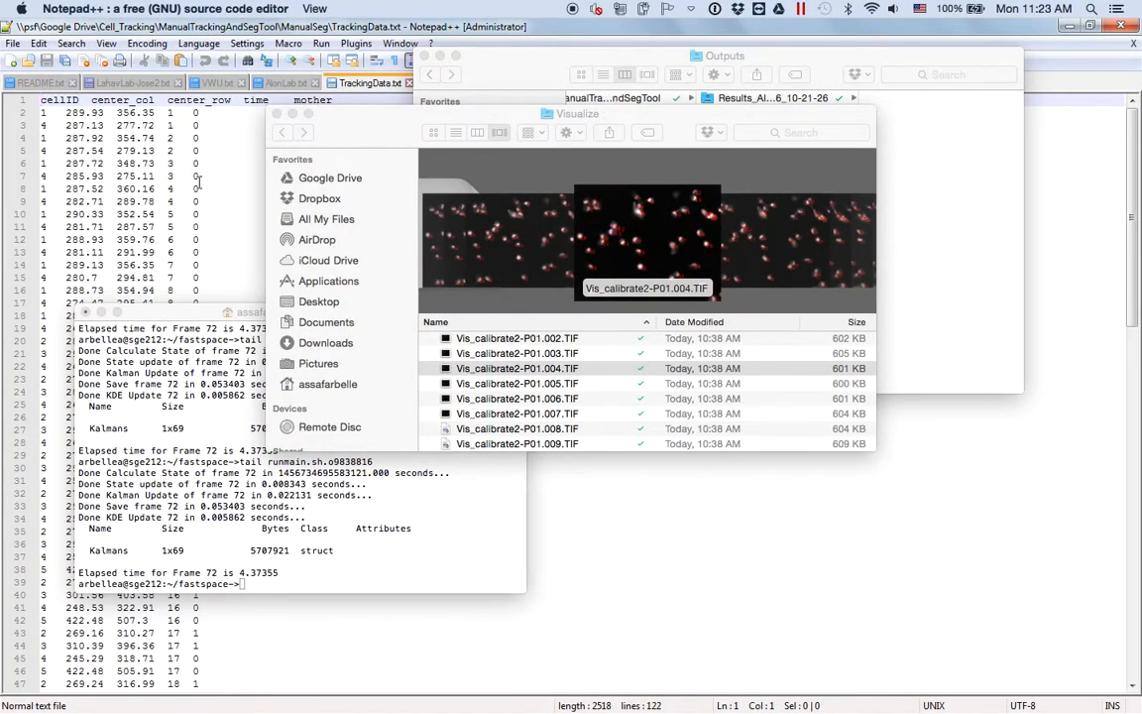
{"action": "left_click", "coordinate": [198, 179]}
{"action": "left_click", "coordinate": [293, 113]}
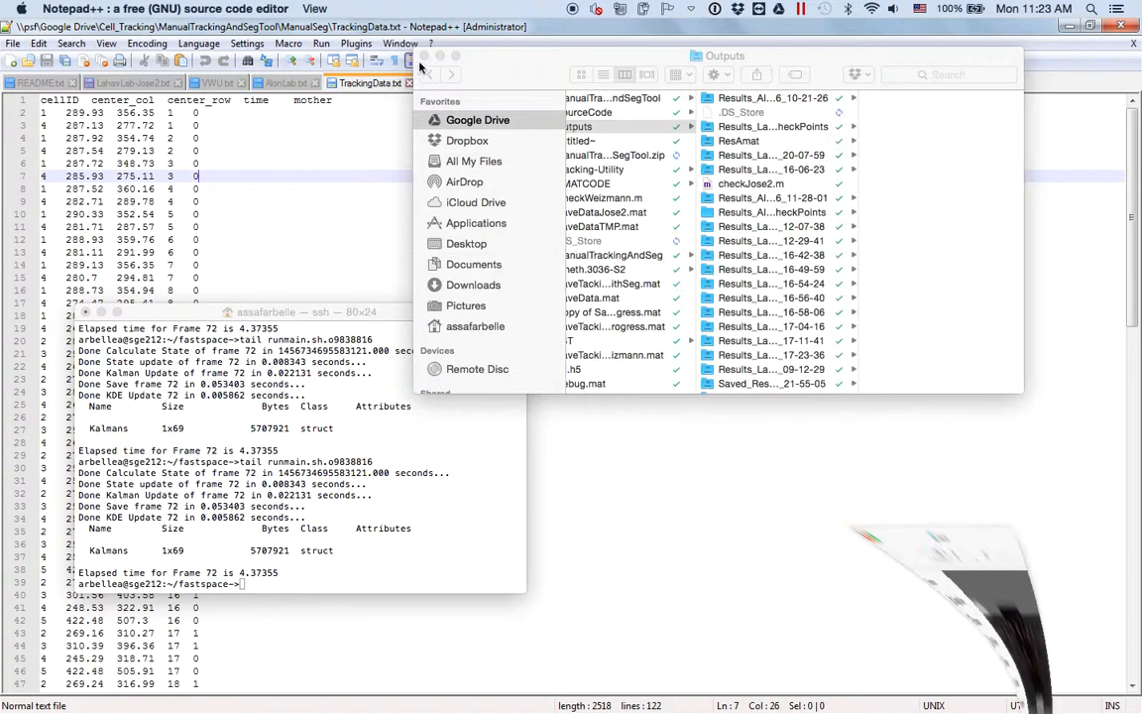
{"action": "left_click", "coordinate": [441, 61]}
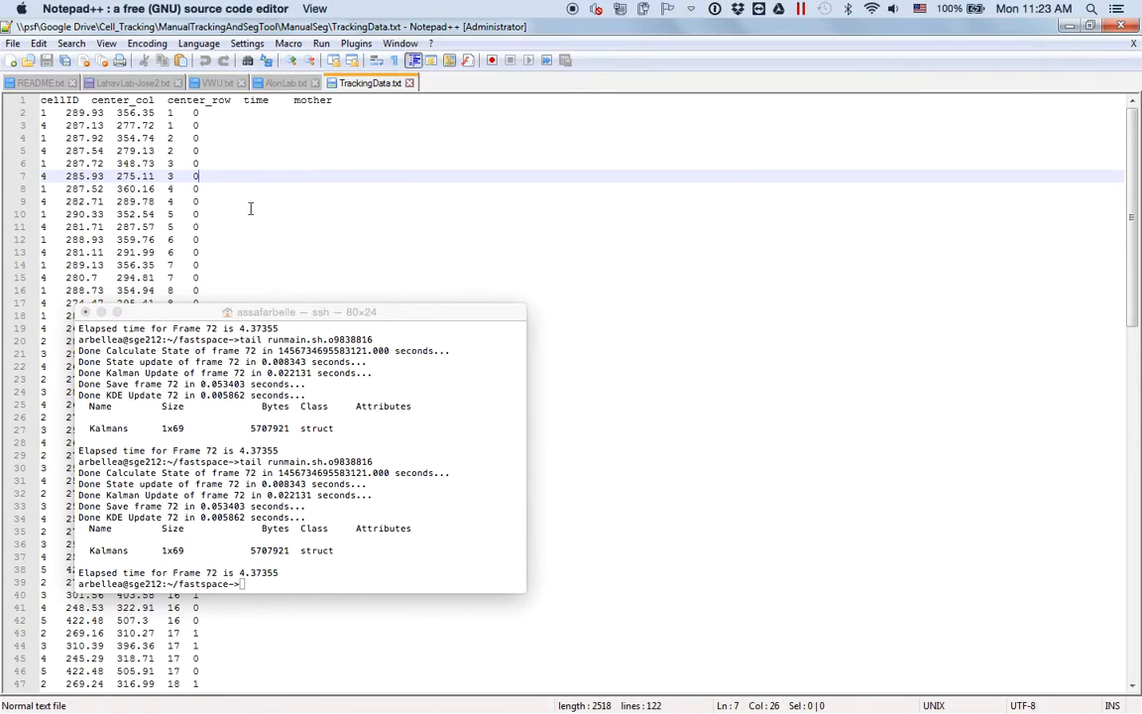
{"action": "left_click", "coordinate": [103, 312]}
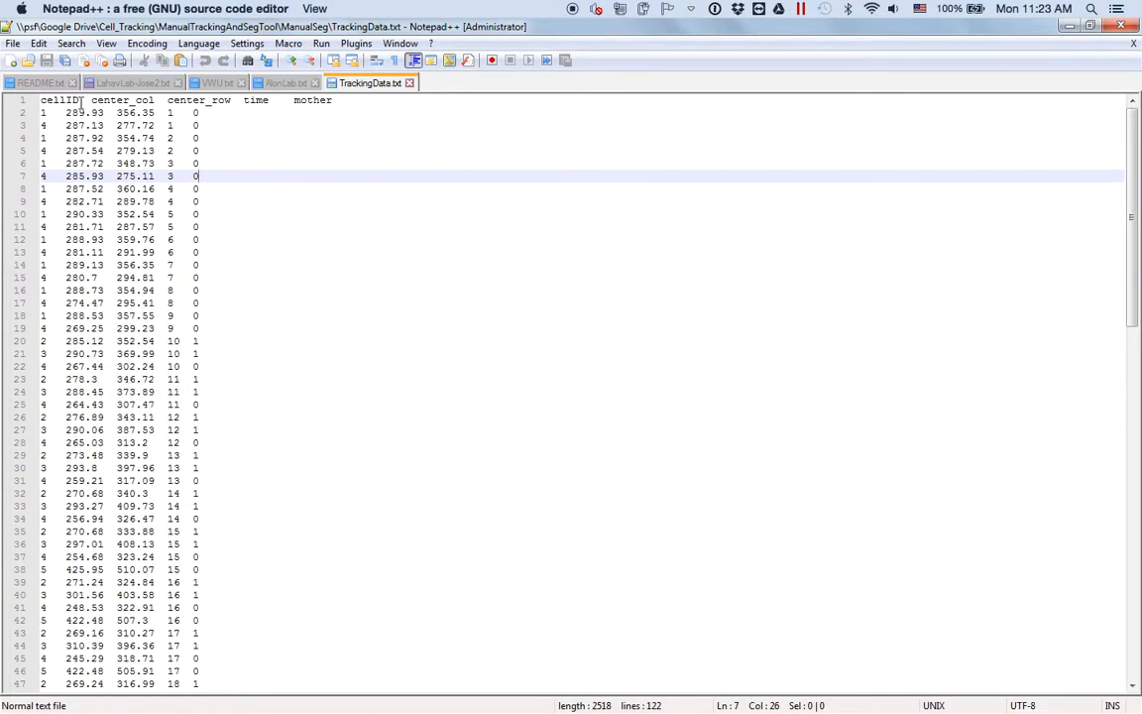
Examine the column headers of TrackingData.txt and the rows for cells 1 and 4 in frames 1 to 9.
{"action": "left_click_drag", "start_coordinate": [40, 100], "coordinate": [156, 100]}
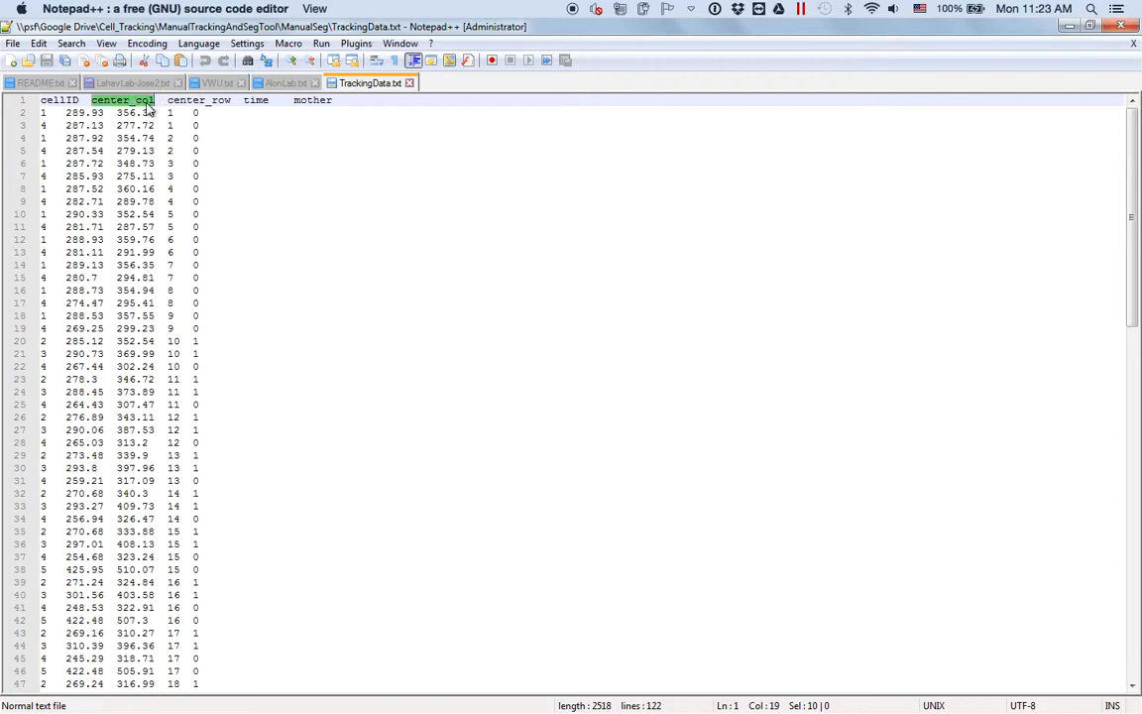
{"action": "left_click_drag", "start_coordinate": [245, 100], "coordinate": [324, 101]}
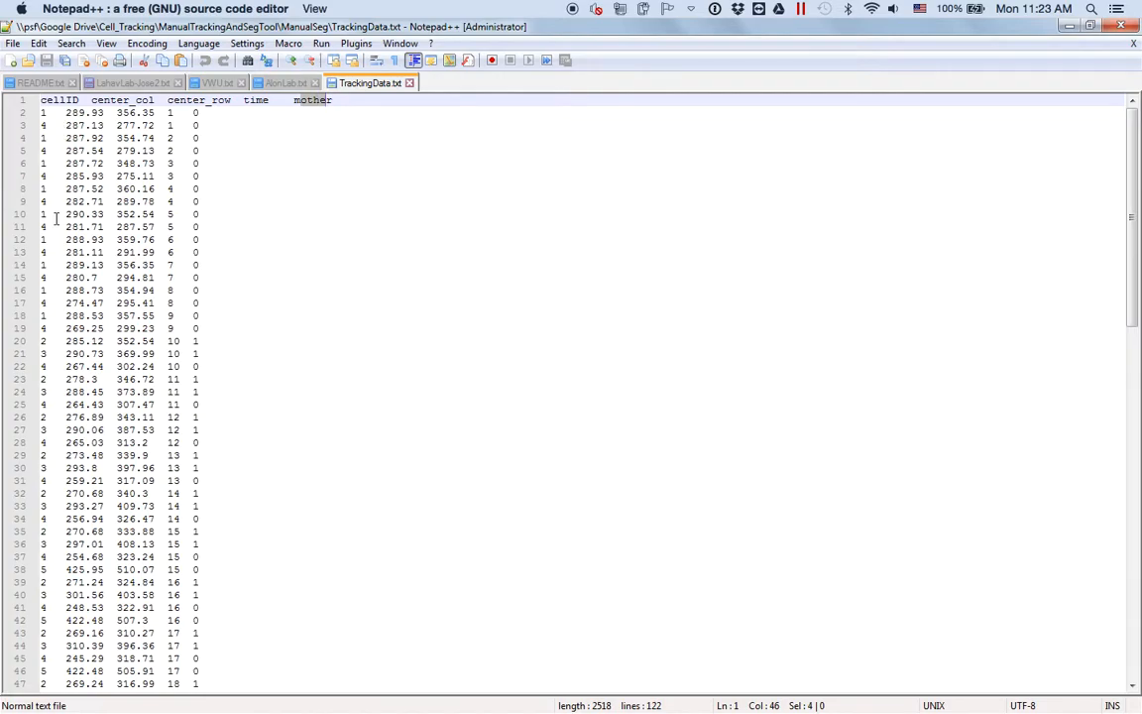
{"action": "left_click", "coordinate": [87, 240]}
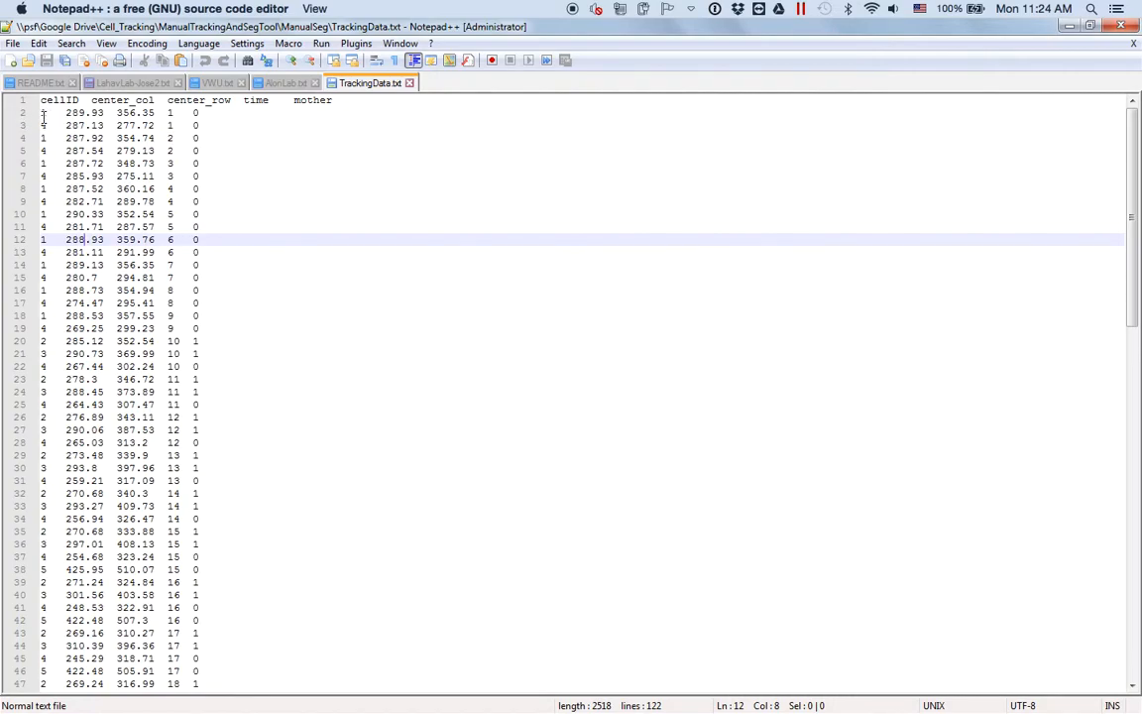
{"action": "left_click_drag", "start_coordinate": [37, 111], "coordinate": [176, 125]}
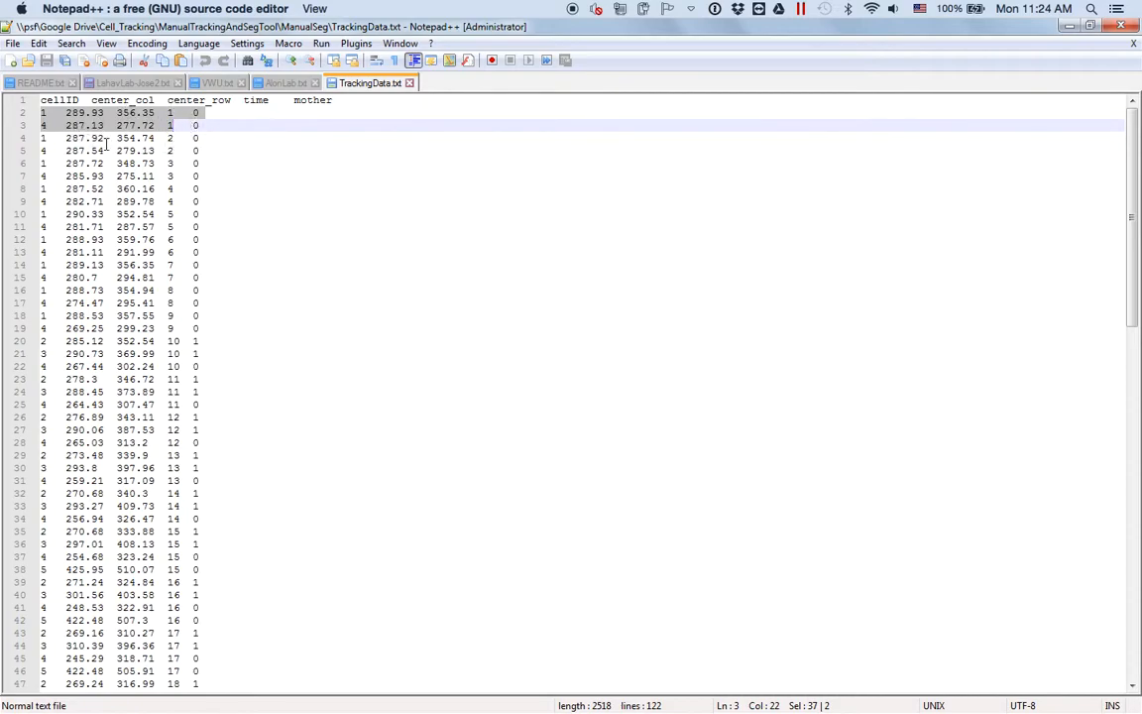
{"action": "left_click_drag", "start_coordinate": [36, 135], "coordinate": [217, 151]}
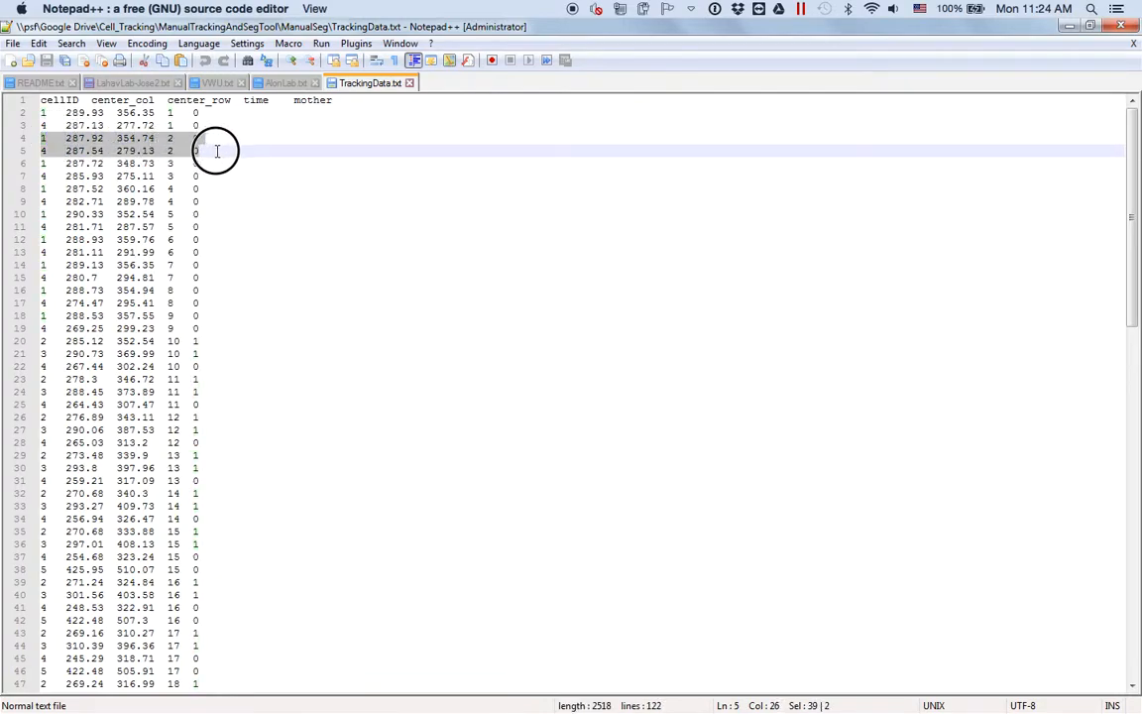
{"action": "left_click", "coordinate": [39, 163]}
{"action": "left_click_drag", "start_coordinate": [74, 164], "coordinate": [222, 331]}
{"action": "left_click", "coordinate": [169, 349]}
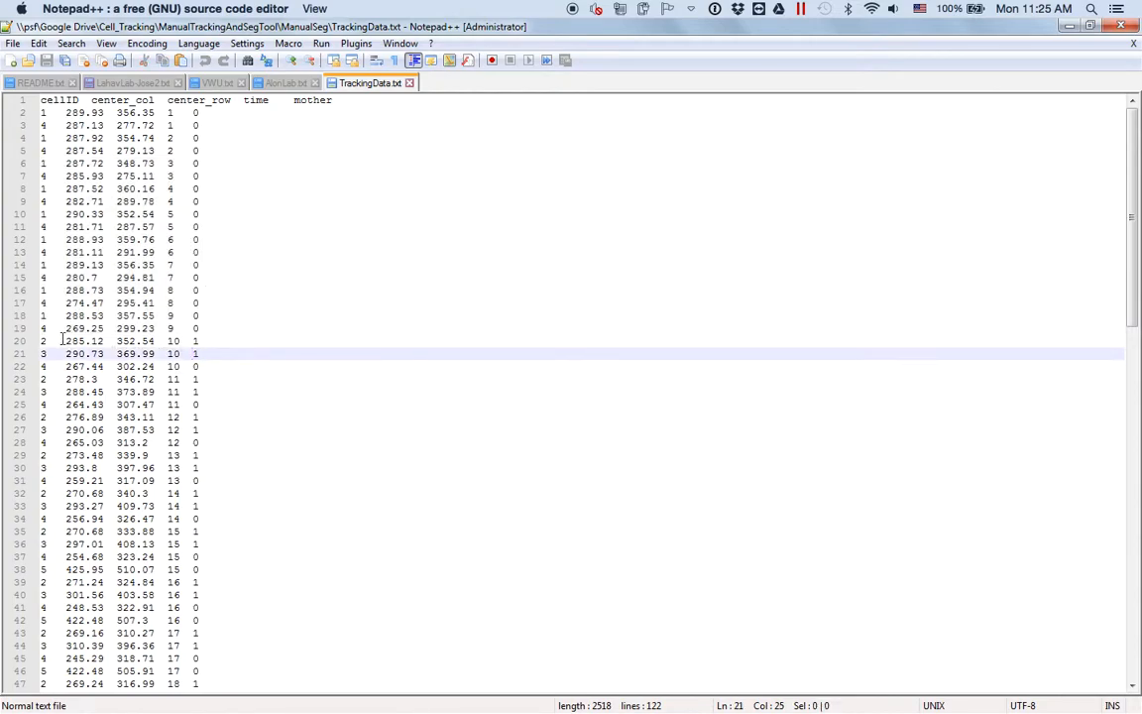
Examine the rows for frames 10 and 11, comparing the mother values of daughter cells 2 and 3 with cell 4.
{"action": "left_click_drag", "start_coordinate": [66, 344], "coordinate": [210, 355]}
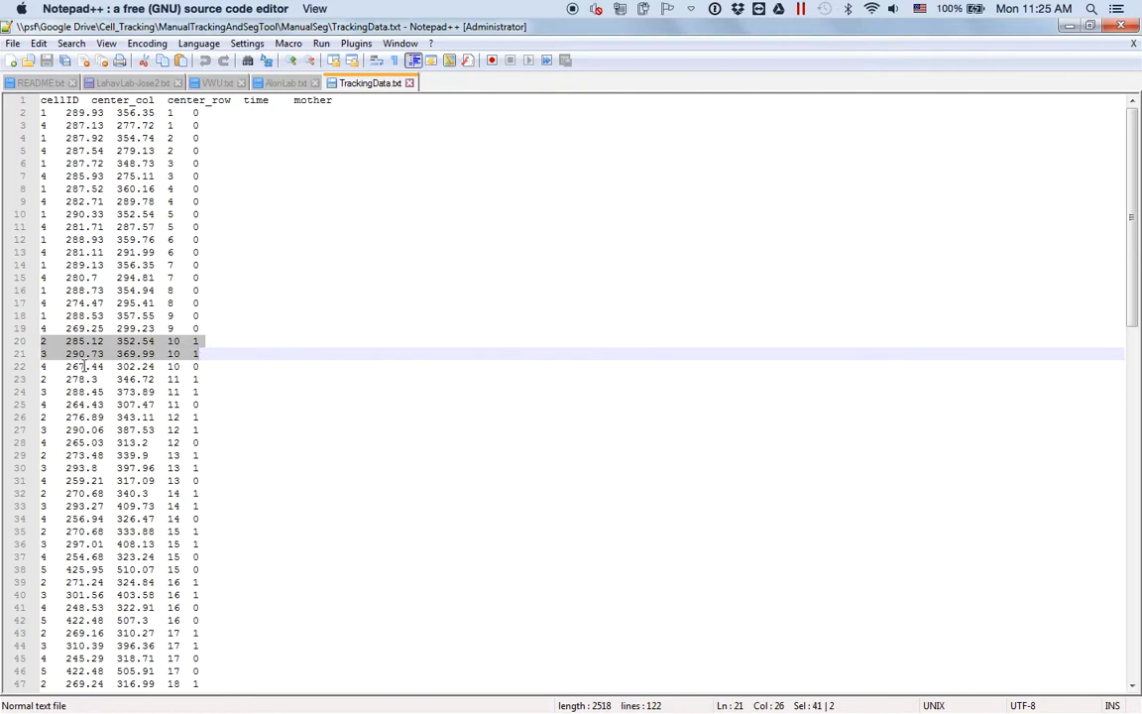
{"action": "left_click_drag", "start_coordinate": [43, 378], "coordinate": [212, 396]}
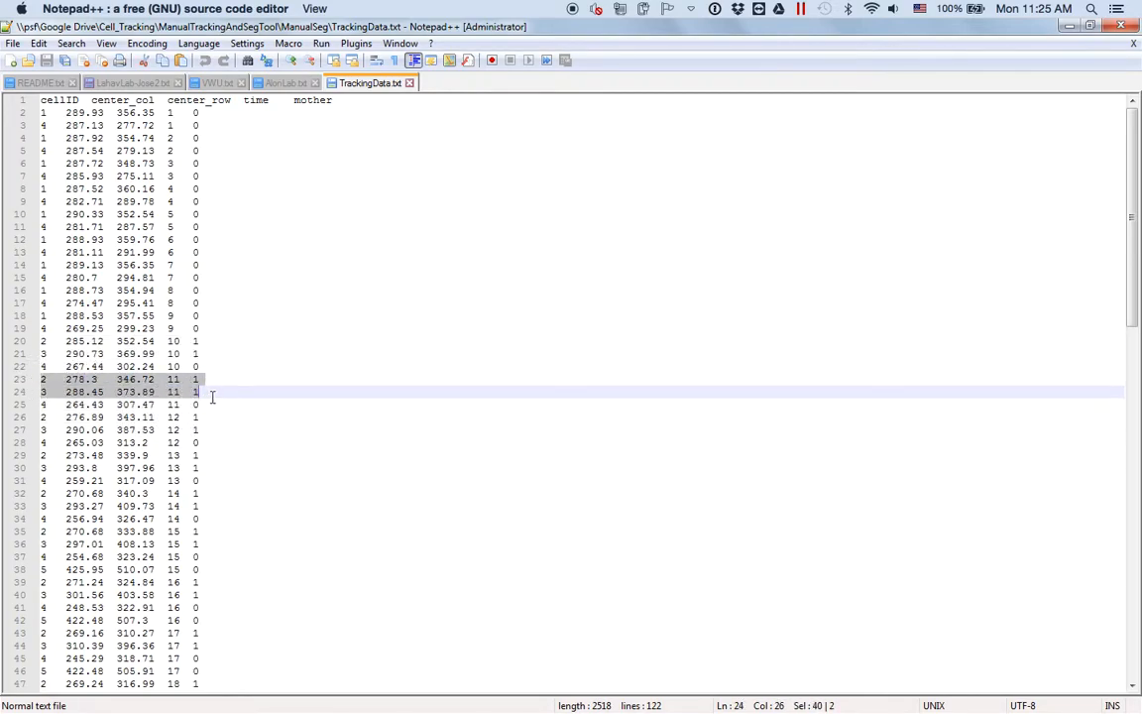
{"action": "left_click", "coordinate": [46, 383]}
{"action": "left_click_drag", "start_coordinate": [41, 382], "coordinate": [204, 405]}
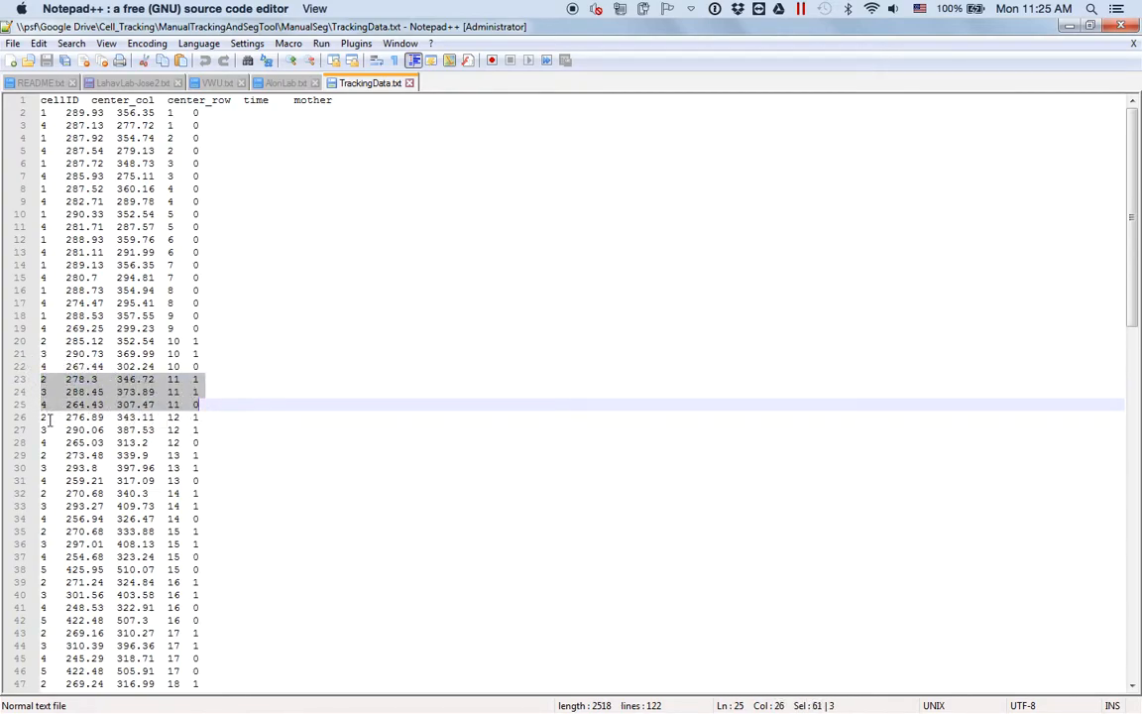
Examine the end of the table, highlighting the final row for cell 2 in frame 72 and the last row for cell 3 in frame 31.
{"action": "scroll", "coordinate": [198, 482], "scroll_direction": "down", "scroll_amount": 1}
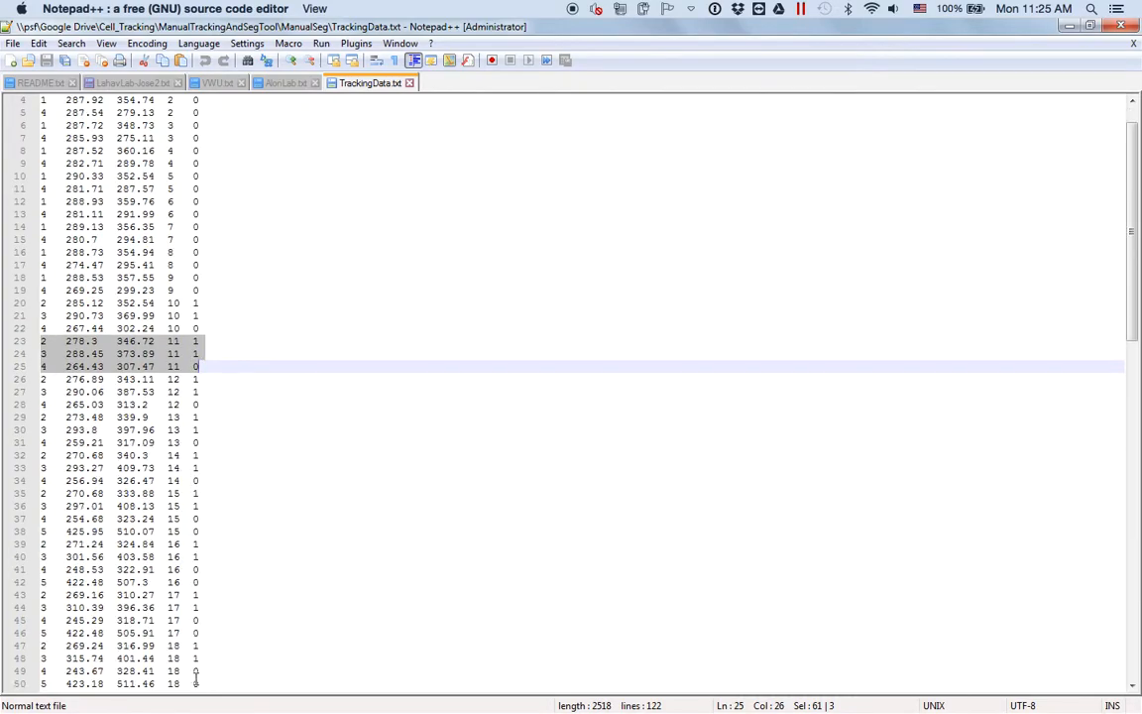
{"action": "scroll", "coordinate": [196, 678], "scroll_direction": "down", "scroll_amount": 20}
{"action": "left_click_drag", "start_coordinate": [204, 671], "coordinate": [37, 671]}
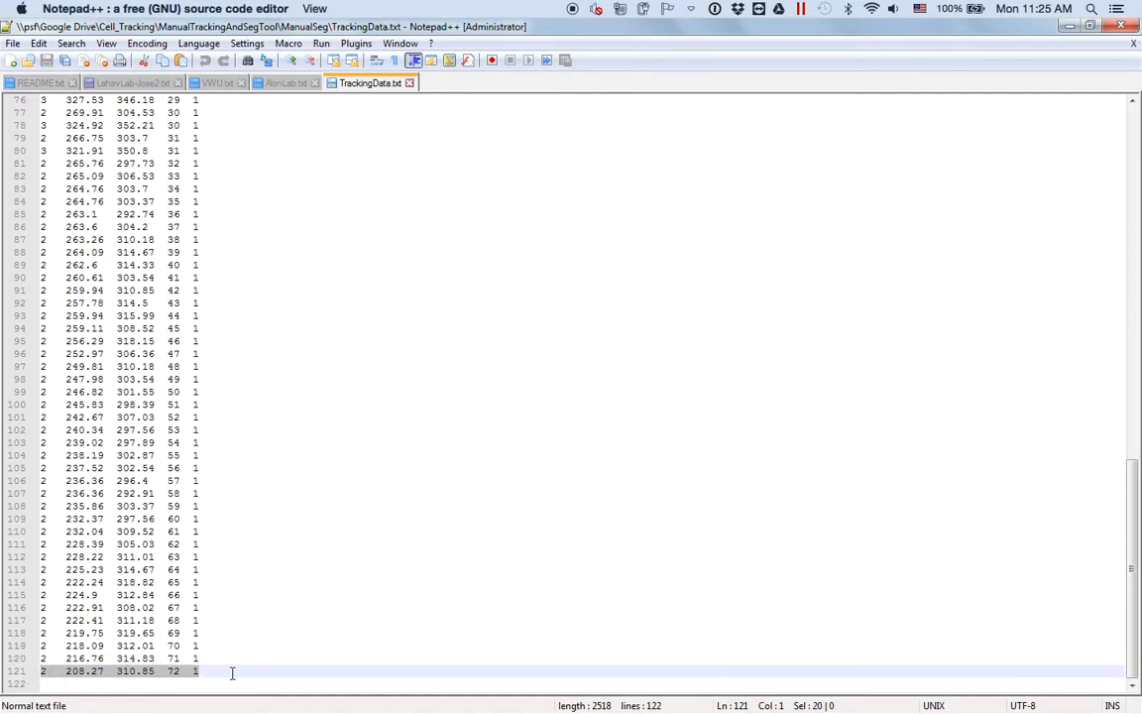
{"action": "left_click_drag", "start_coordinate": [204, 671], "coordinate": [42, 671]}
{"action": "left_click_drag", "start_coordinate": [45, 151], "coordinate": [210, 144]}
{"action": "left_click", "coordinate": [211, 163]}
{"action": "left_click", "coordinate": [209, 151]}
Review the tracking rows from frame 31 back up to the column headers of TrackingData.txt.
{"action": "scroll", "coordinate": [209, 151], "scroll_direction": "up", "scroll_amount": 1}
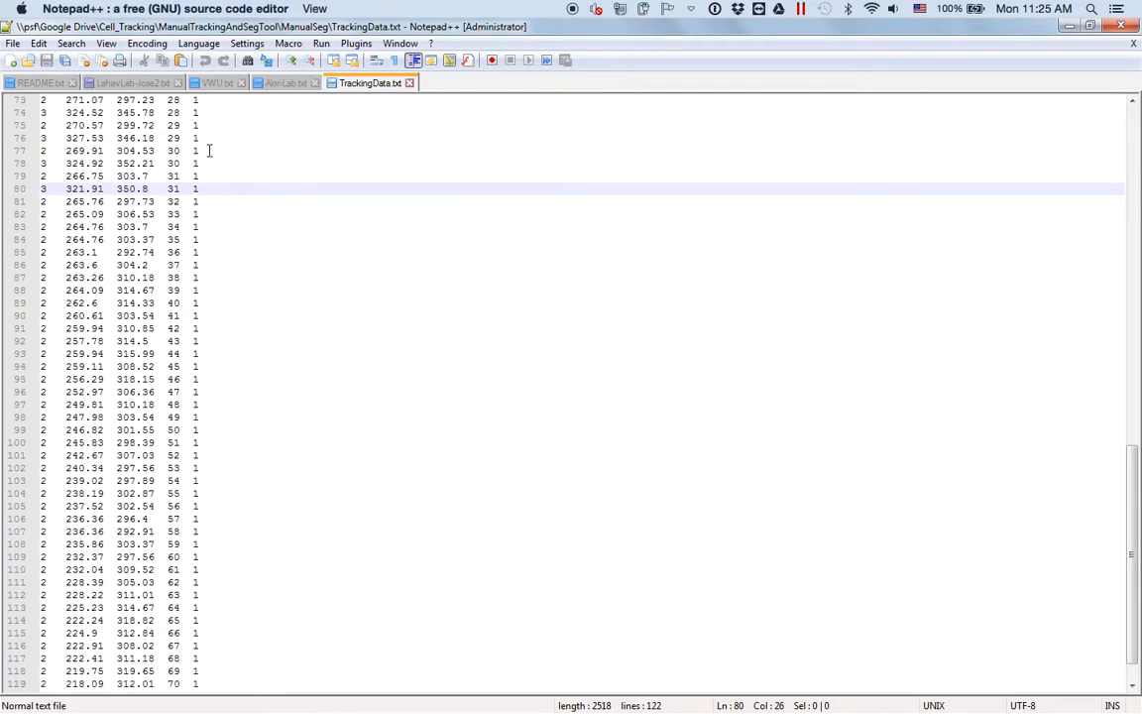
{"action": "scroll", "coordinate": [209, 151], "scroll_direction": "up", "scroll_amount": 6}
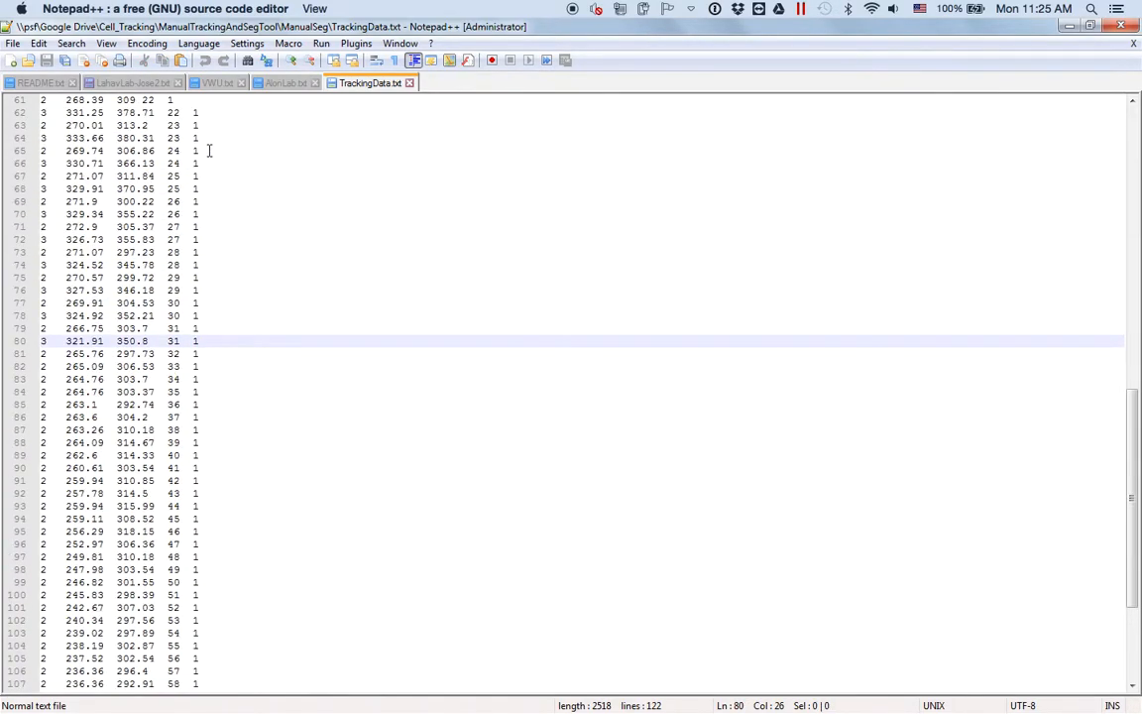
{"action": "scroll", "coordinate": [209, 151], "scroll_direction": "up", "scroll_amount": 3}
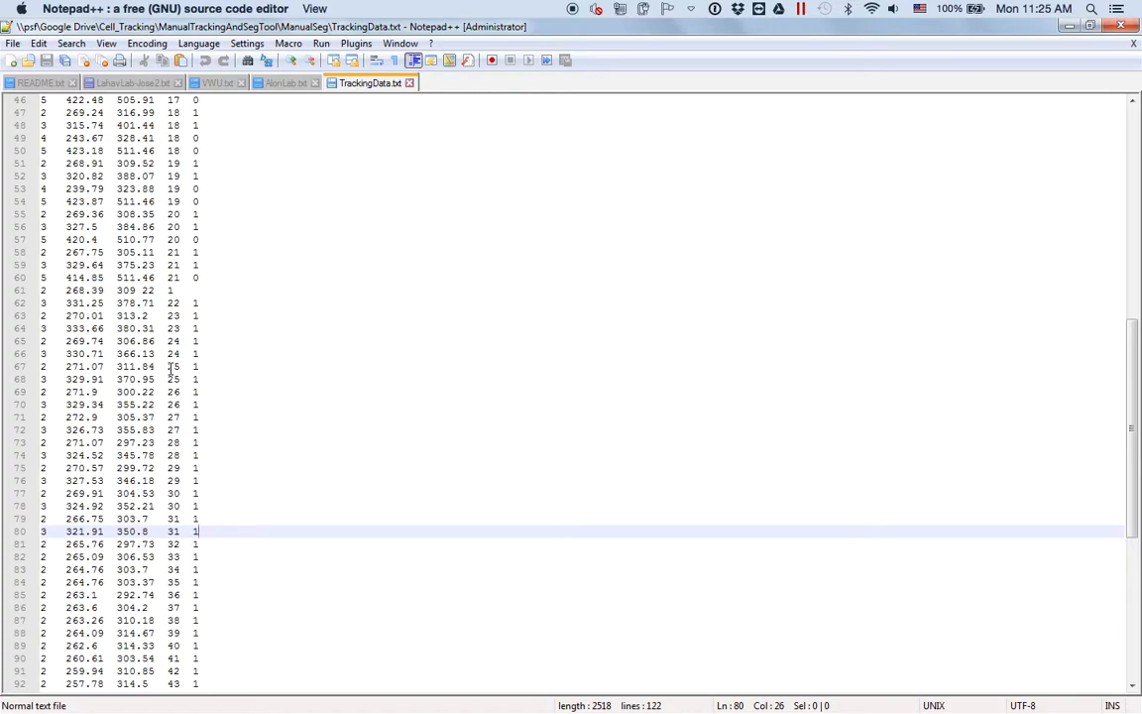
{"action": "scroll", "coordinate": [170, 368], "scroll_direction": "up", "scroll_amount": 9}
{"action": "scroll", "coordinate": [171, 369], "scroll_direction": "up", "scroll_amount": 6}
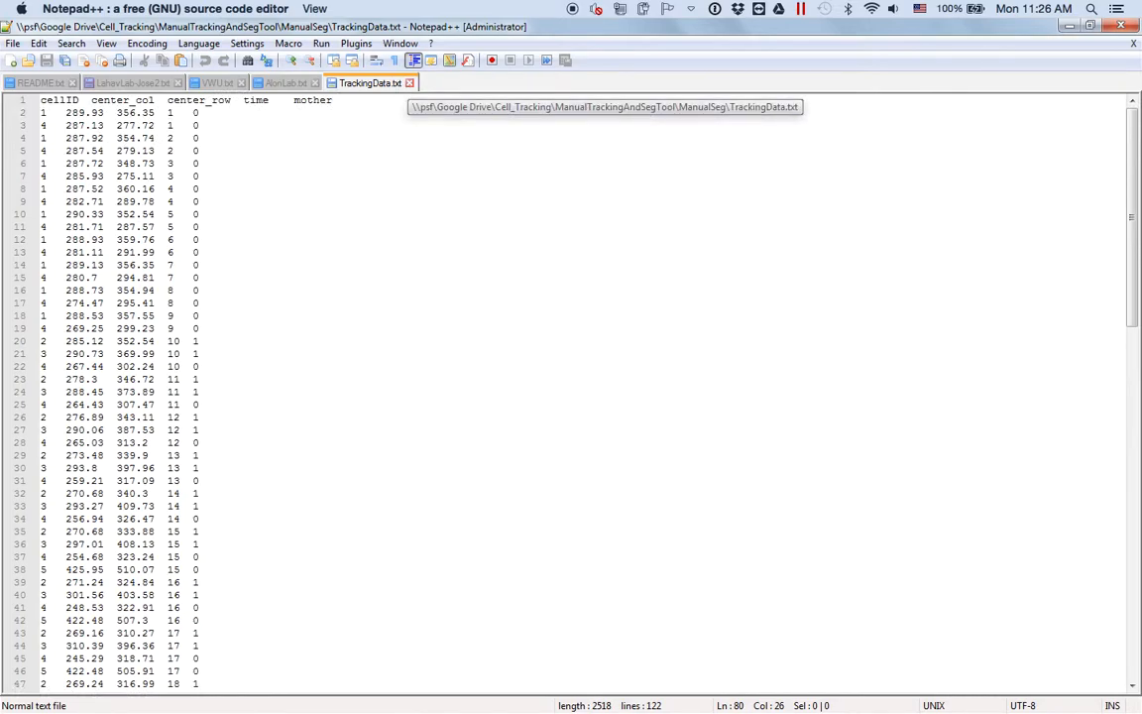
Switch from Notepad++ back to the TrackingUtility window in MATLAB.
{"action": "key", "text": "ctrl+Right"}
{"action": "key", "text": "ctrl+Left"}
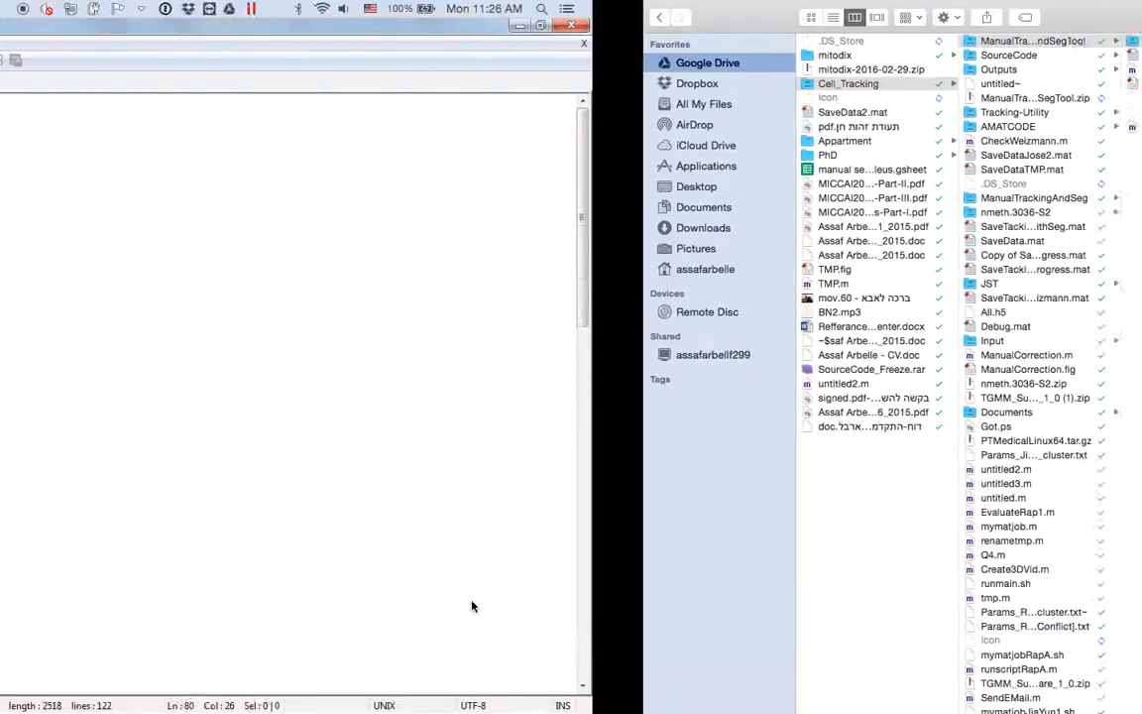
{"action": "mouse_move", "coordinate": [256, 684]}
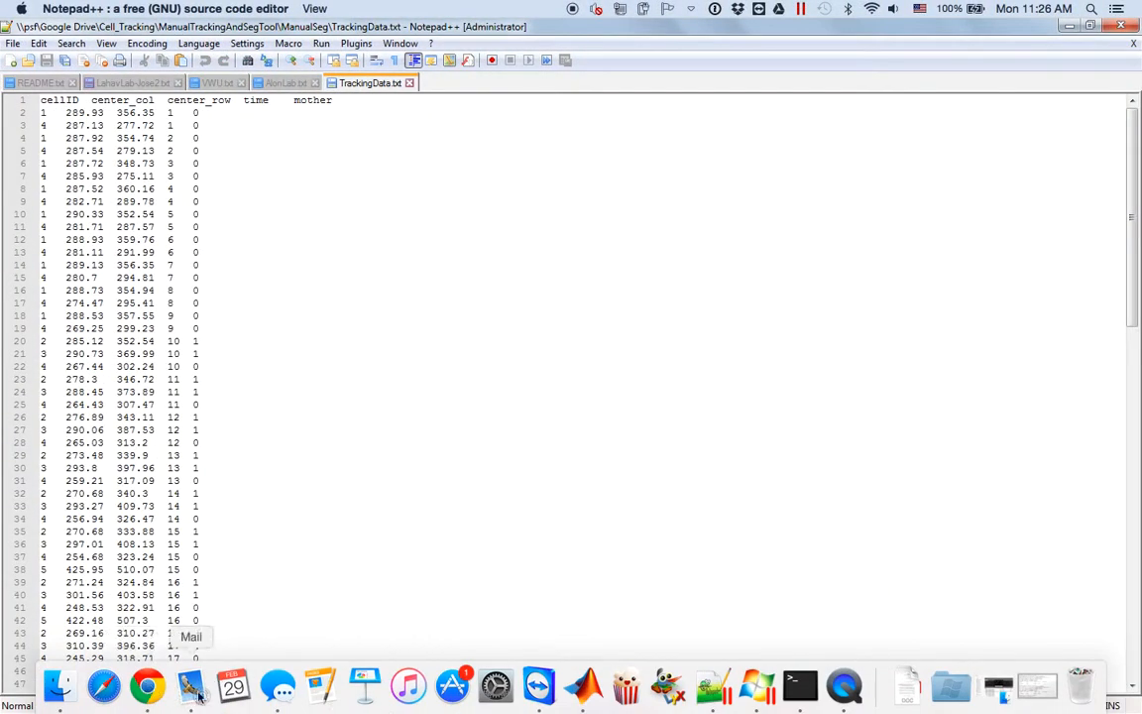
{"action": "left_click", "coordinate": [581, 706]}
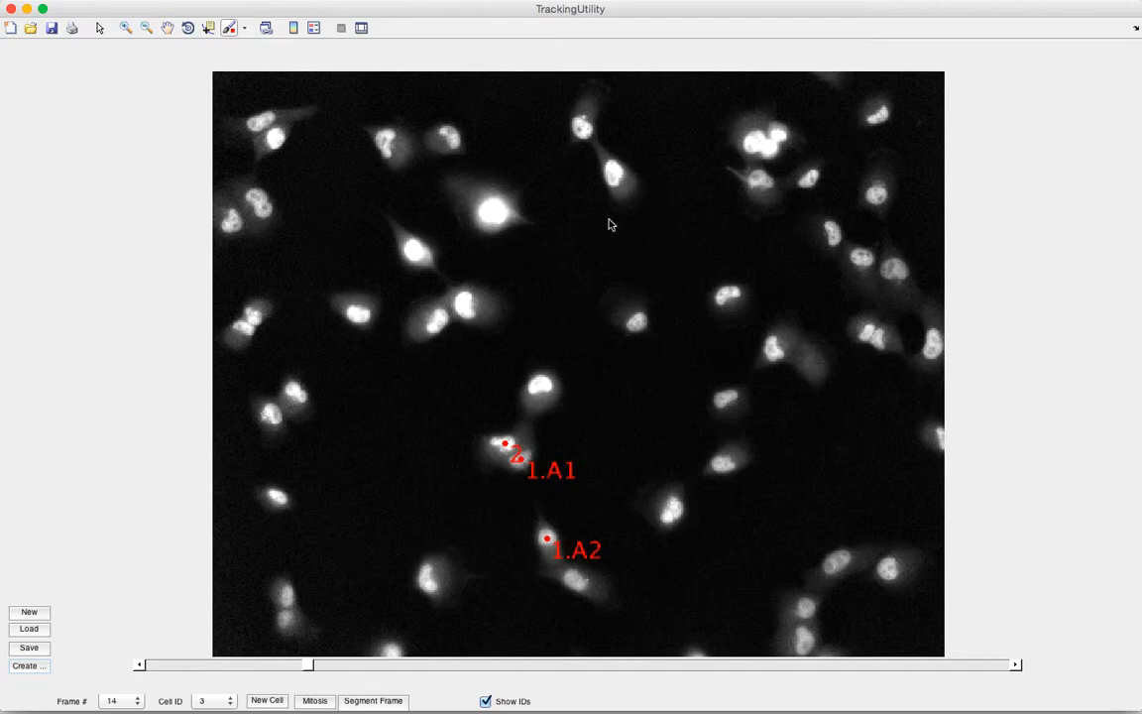
{"action": "mouse_move", "coordinate": [564, 2]}
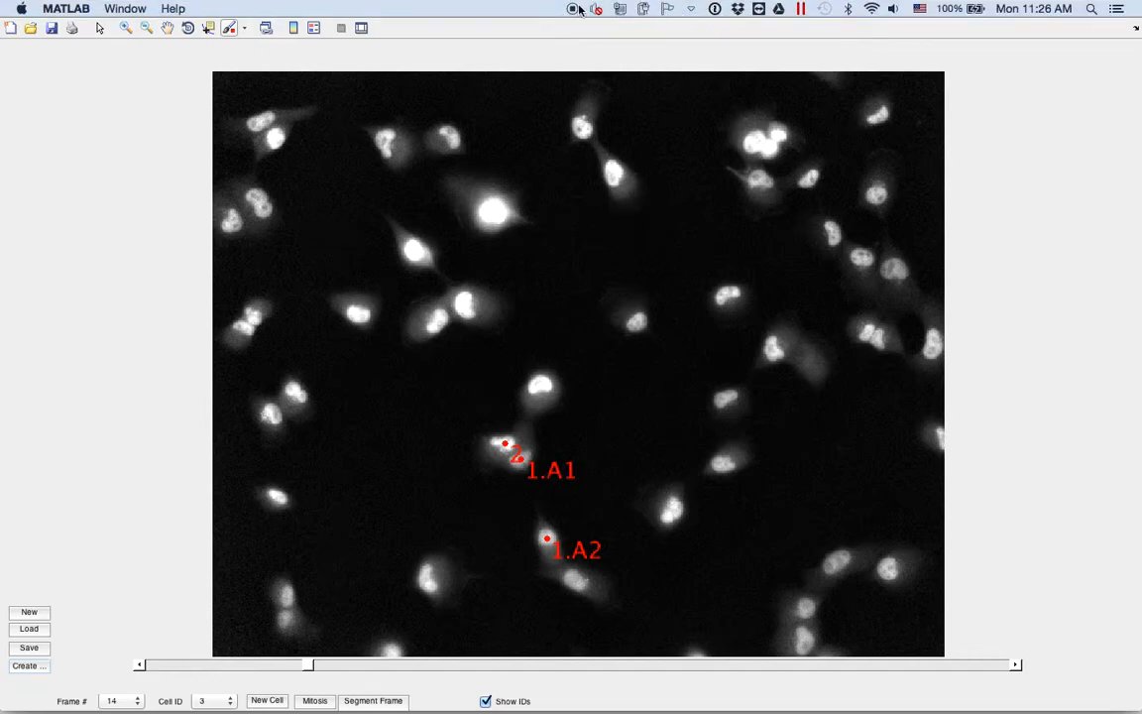